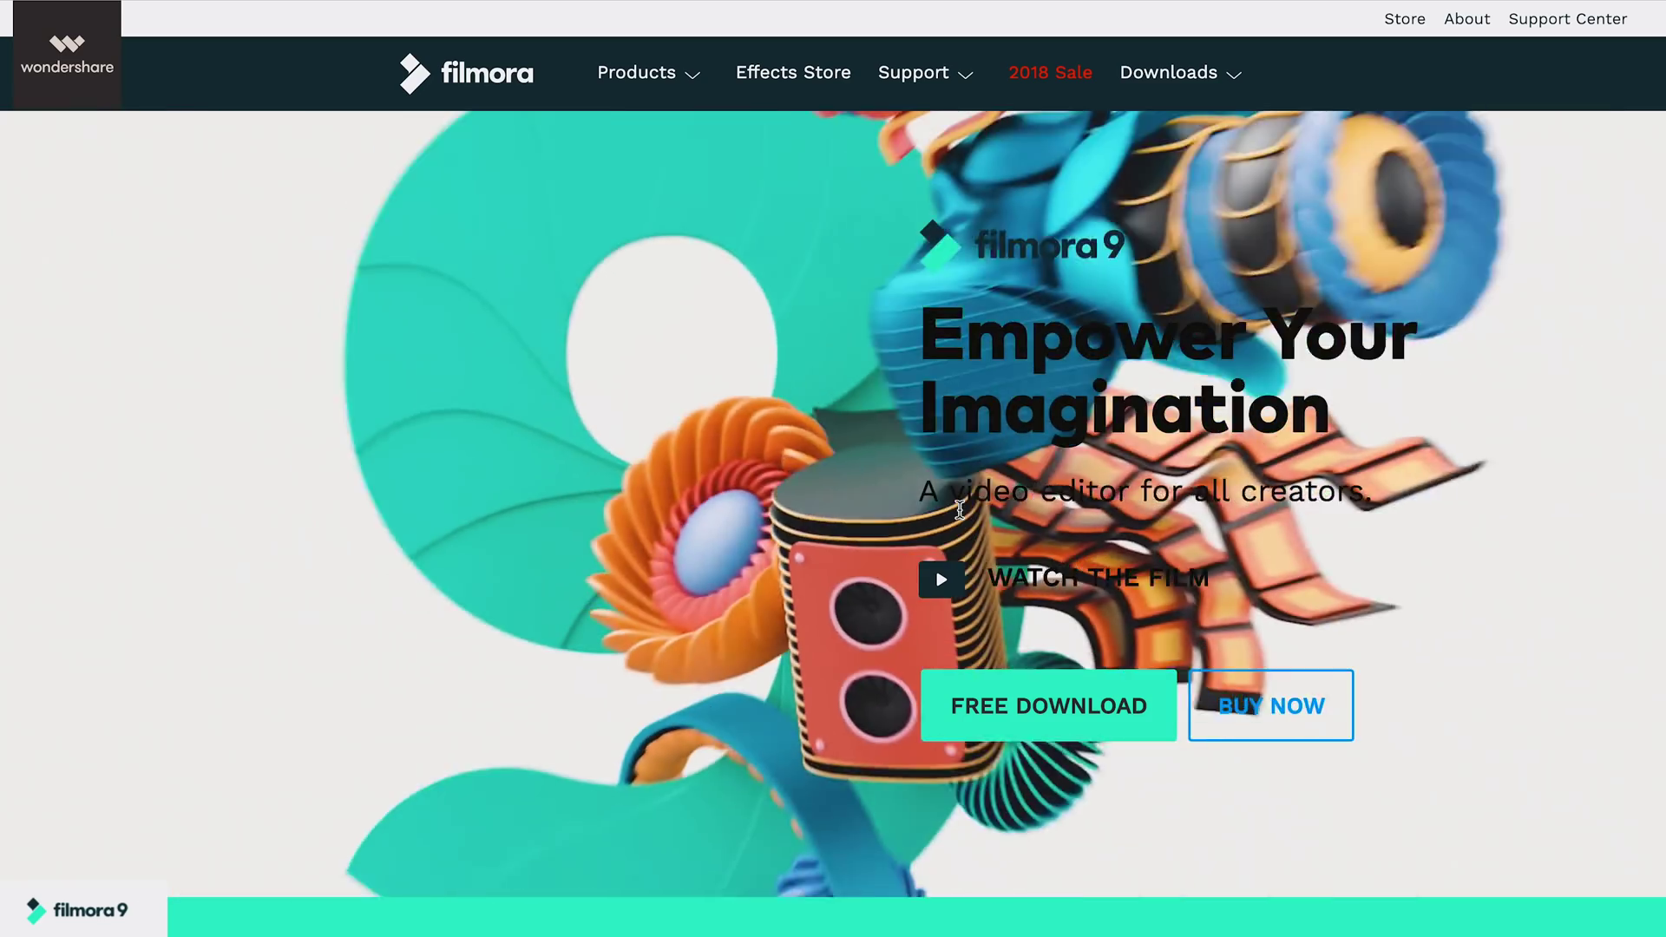
# Step: Scroll the Filmora9 web page past Create Without Limits and Never Miss A Beat to Compositing
pyautogui.scroll(-8, 959, 512)
pyautogui.scroll(-2, 961, 518)
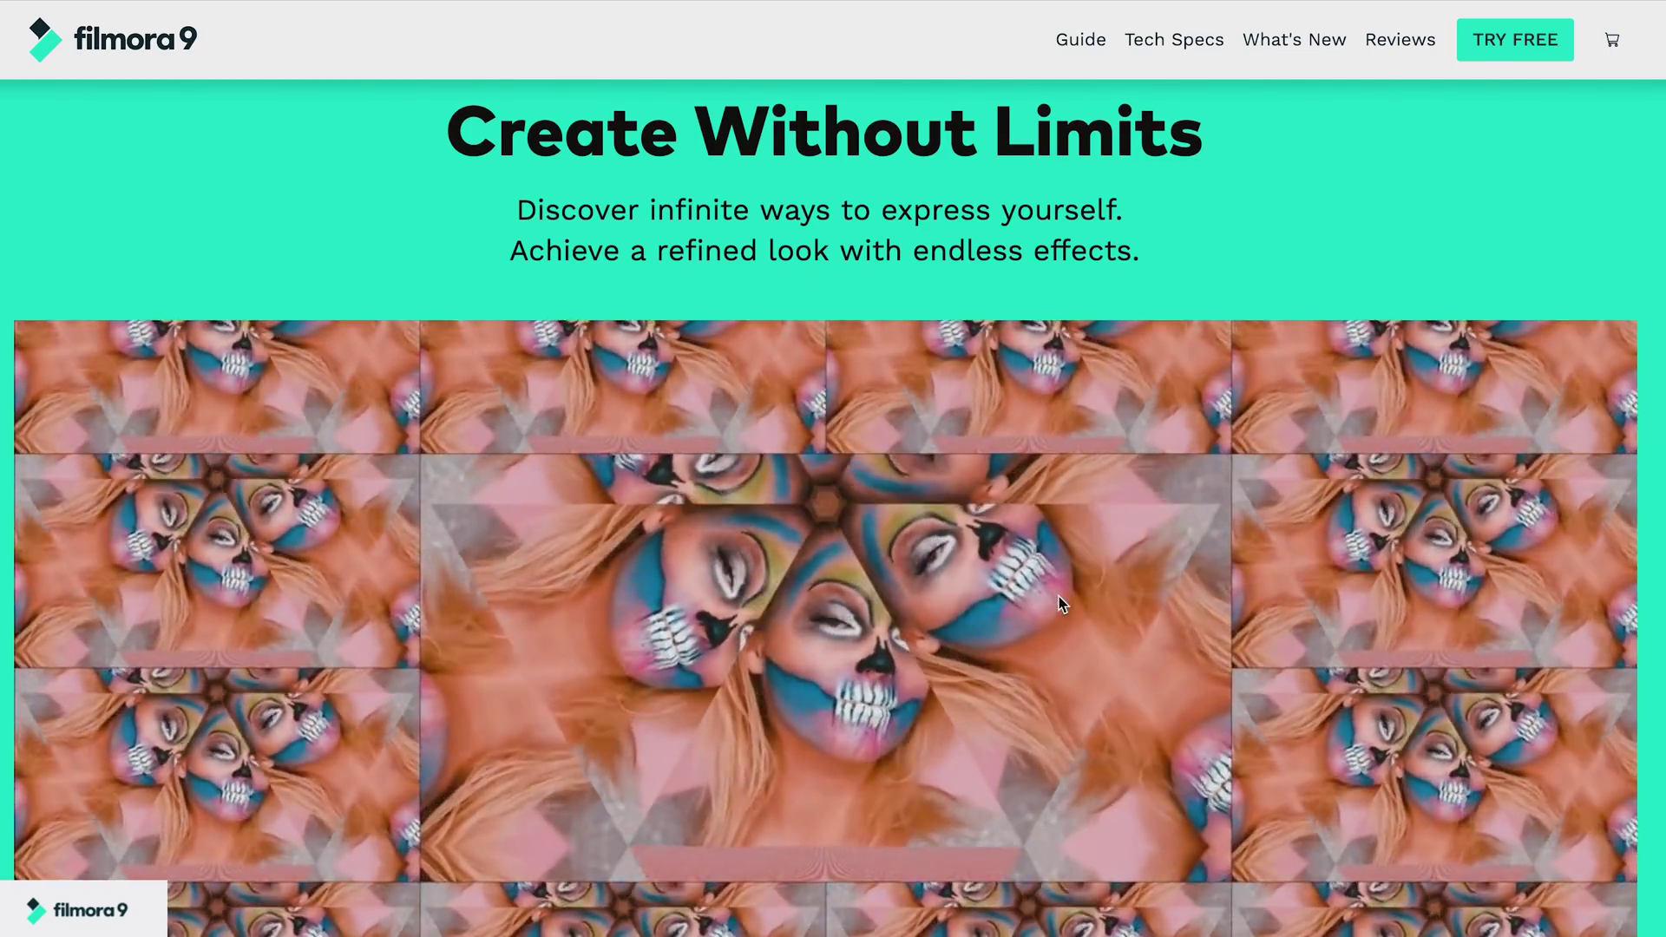
pyautogui.scroll(-1, 1060, 602)
pyautogui.scroll(-8, 1061, 600)
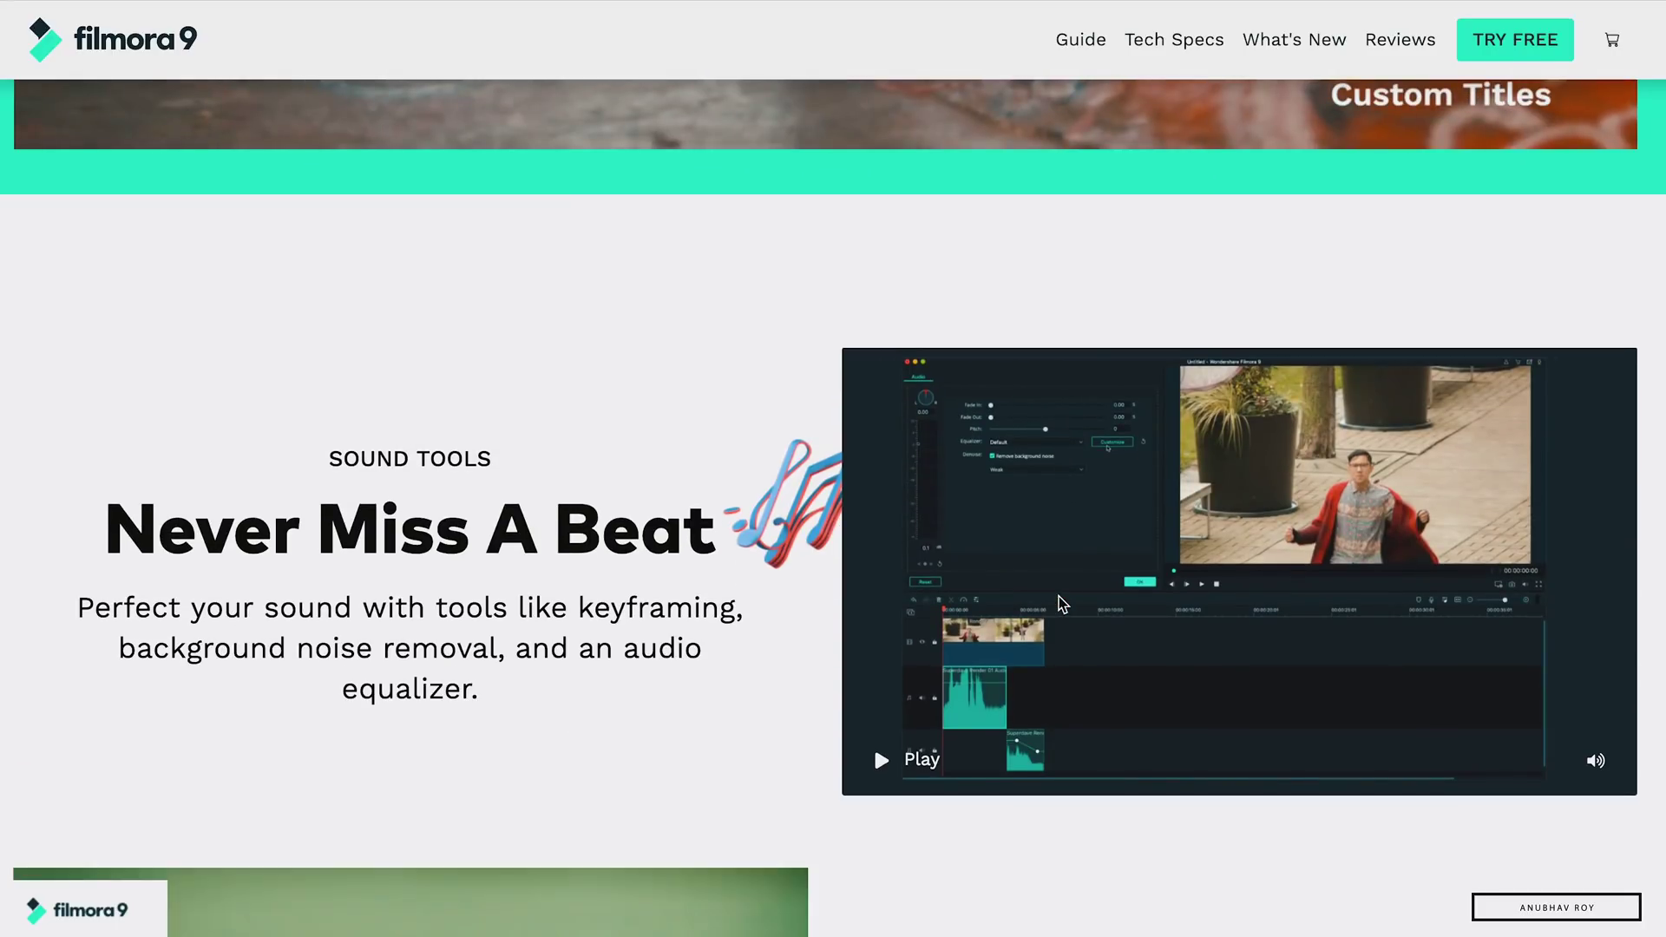
pyautogui.scroll(-1, 1059, 601)
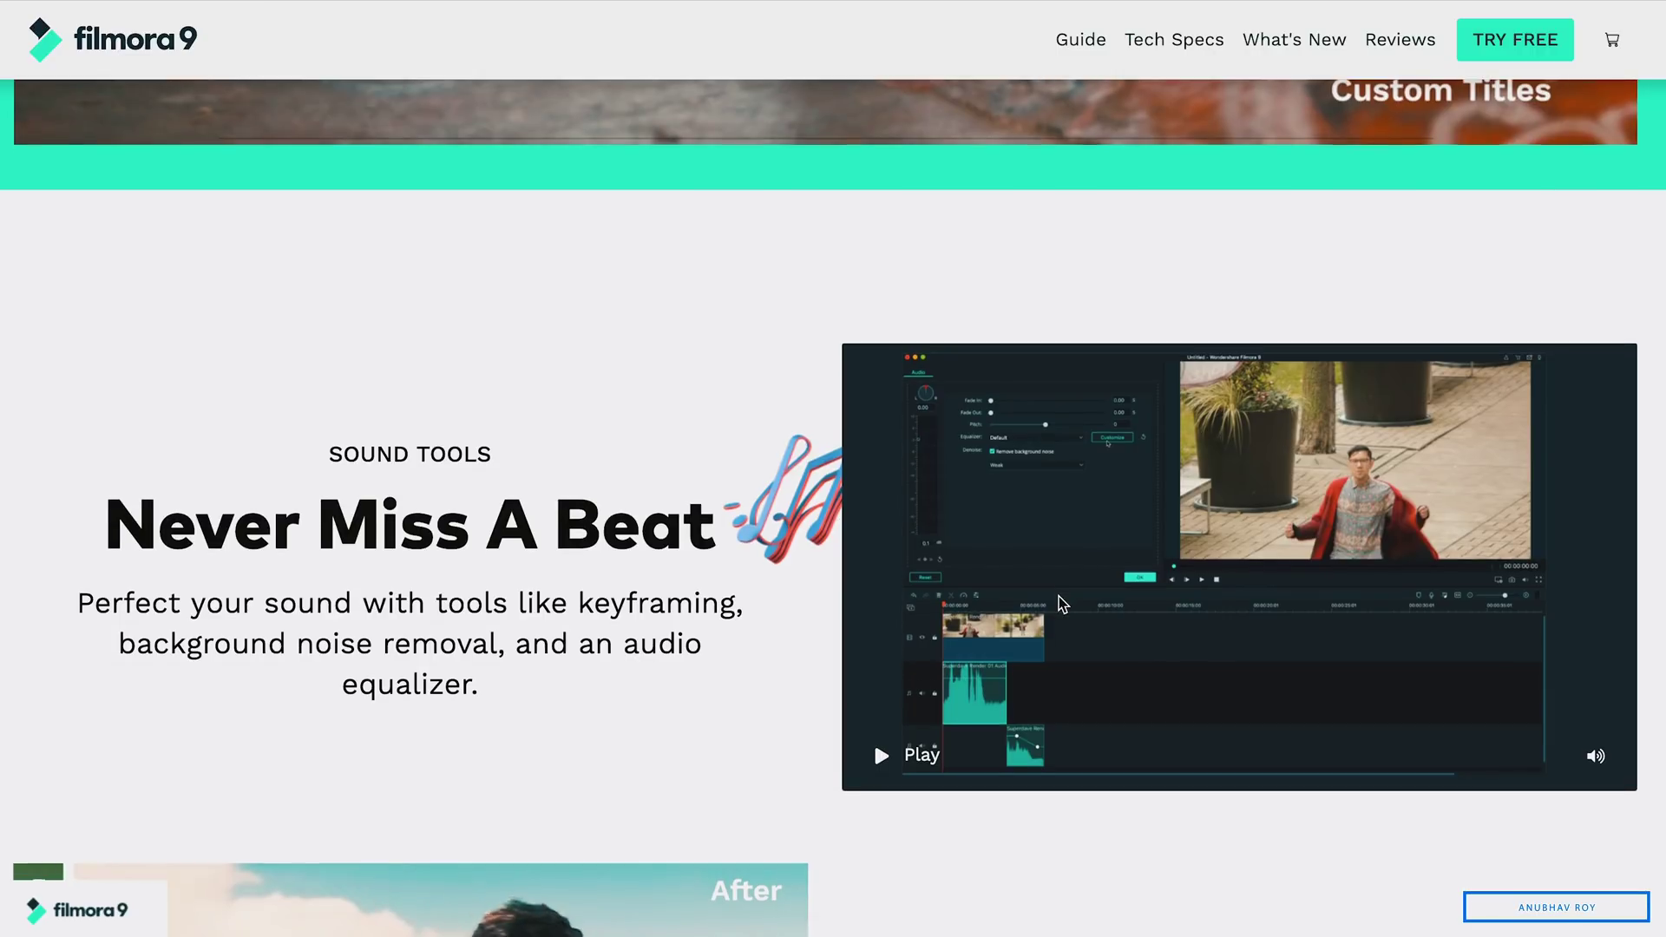
pyautogui.scroll(-4, 1060, 603)
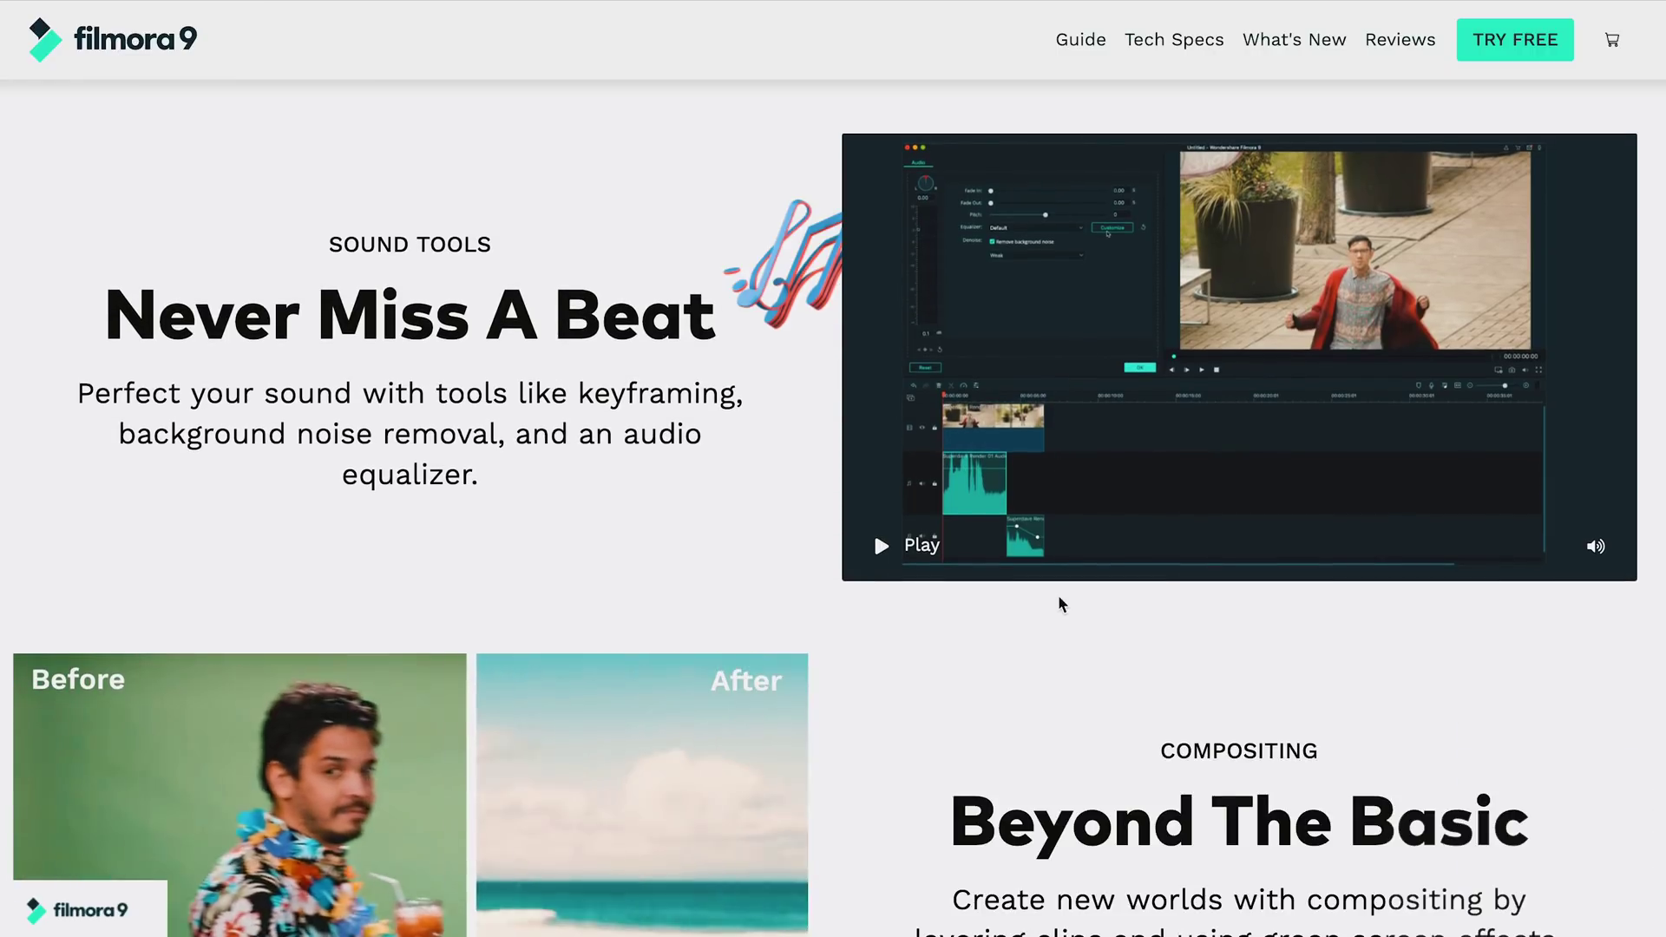
pyautogui.scroll(-3, 1060, 601)
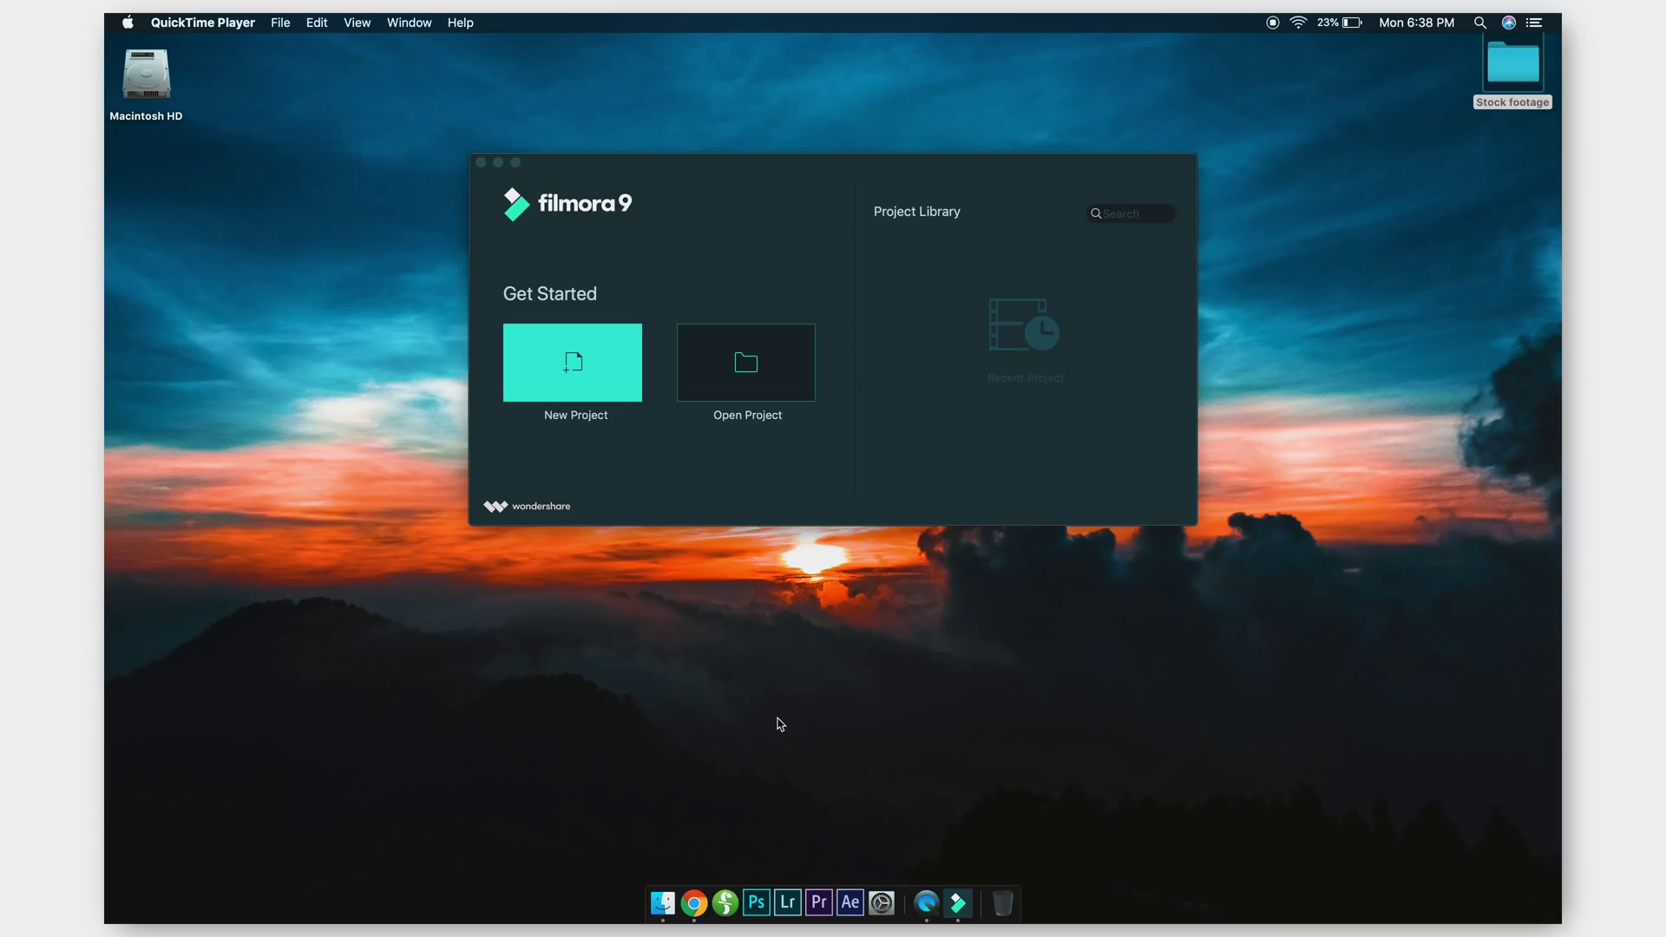
pyautogui.click(694, 902)
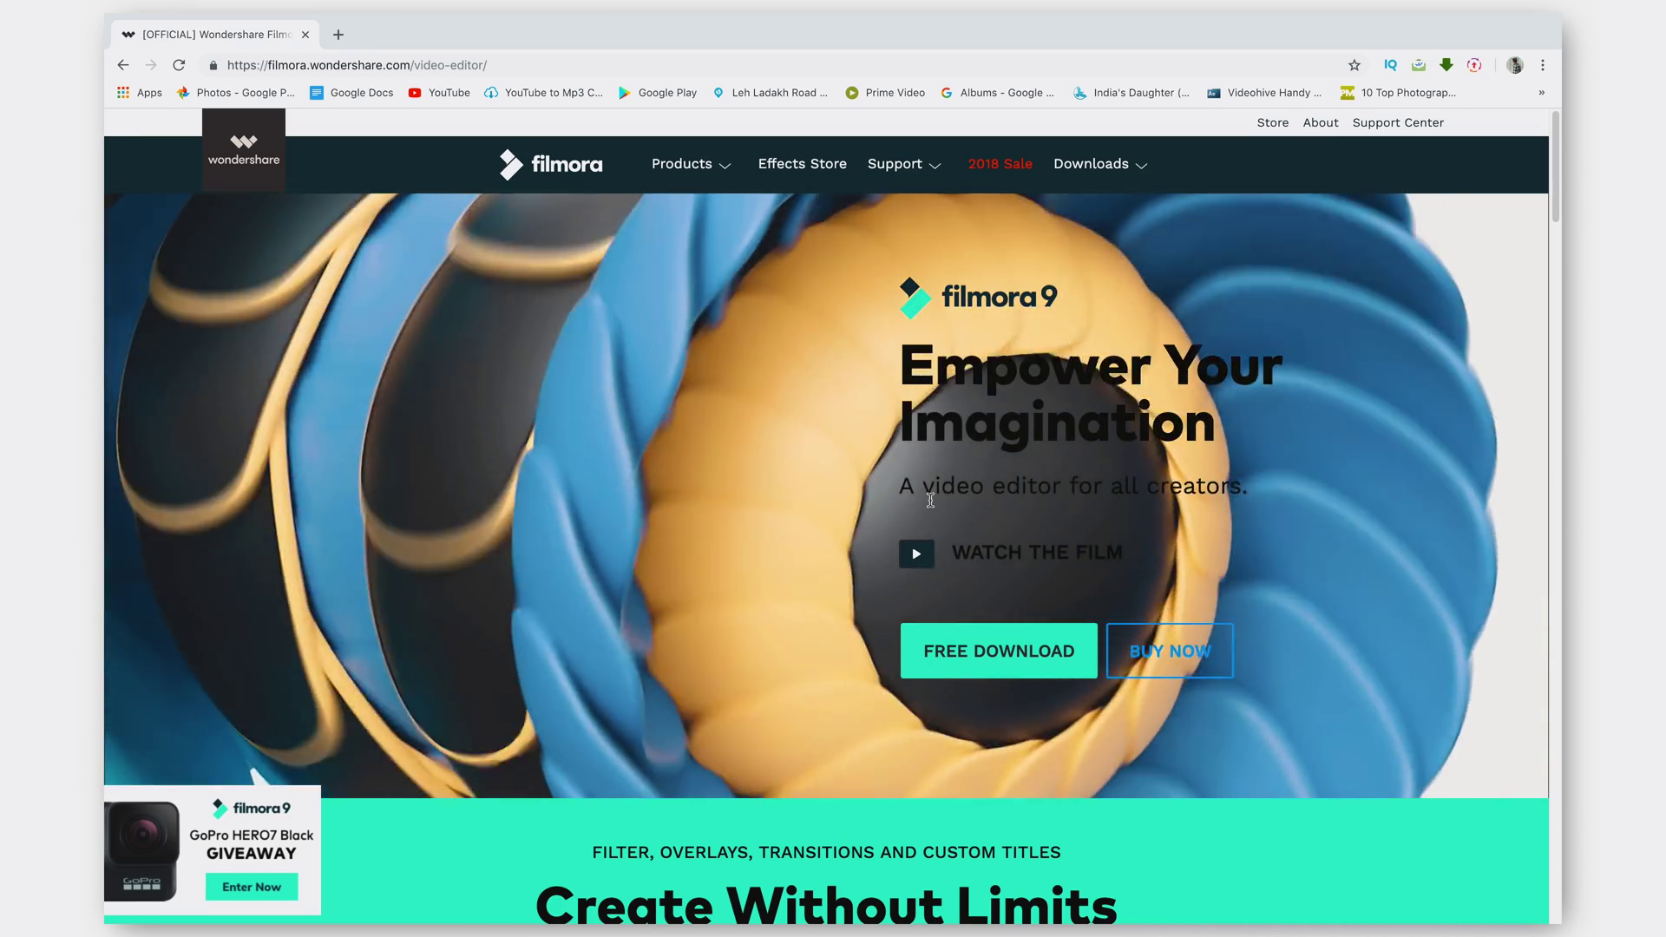
pyautogui.scroll(-6, 930, 501)
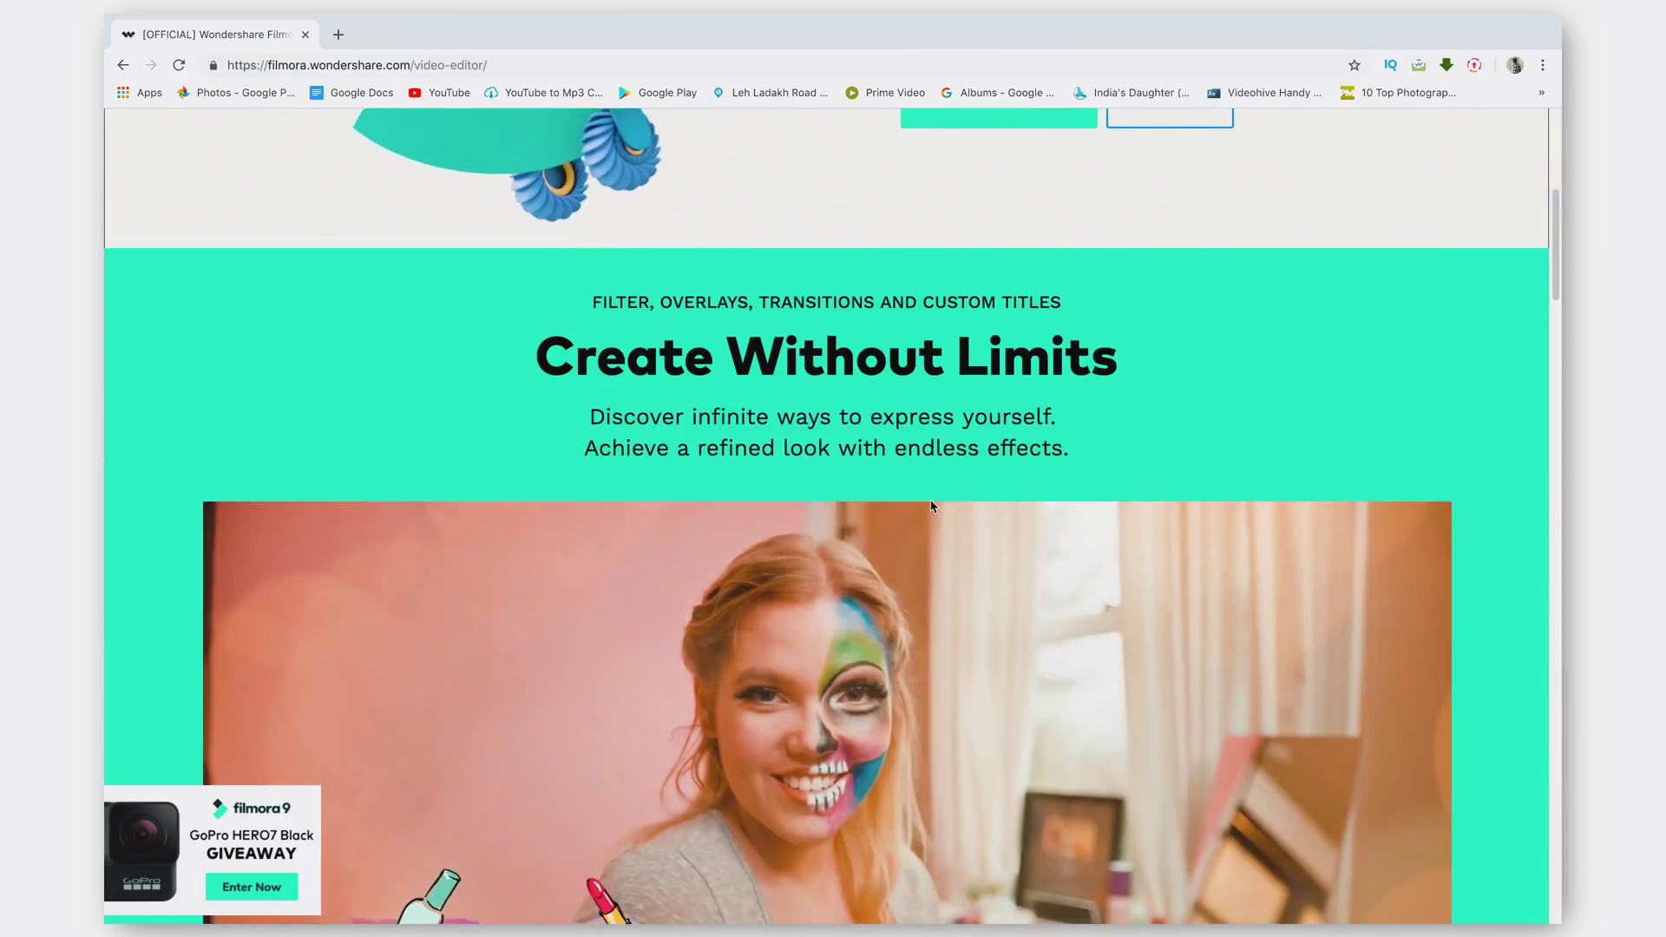
pyautogui.scroll(-2, 933, 506)
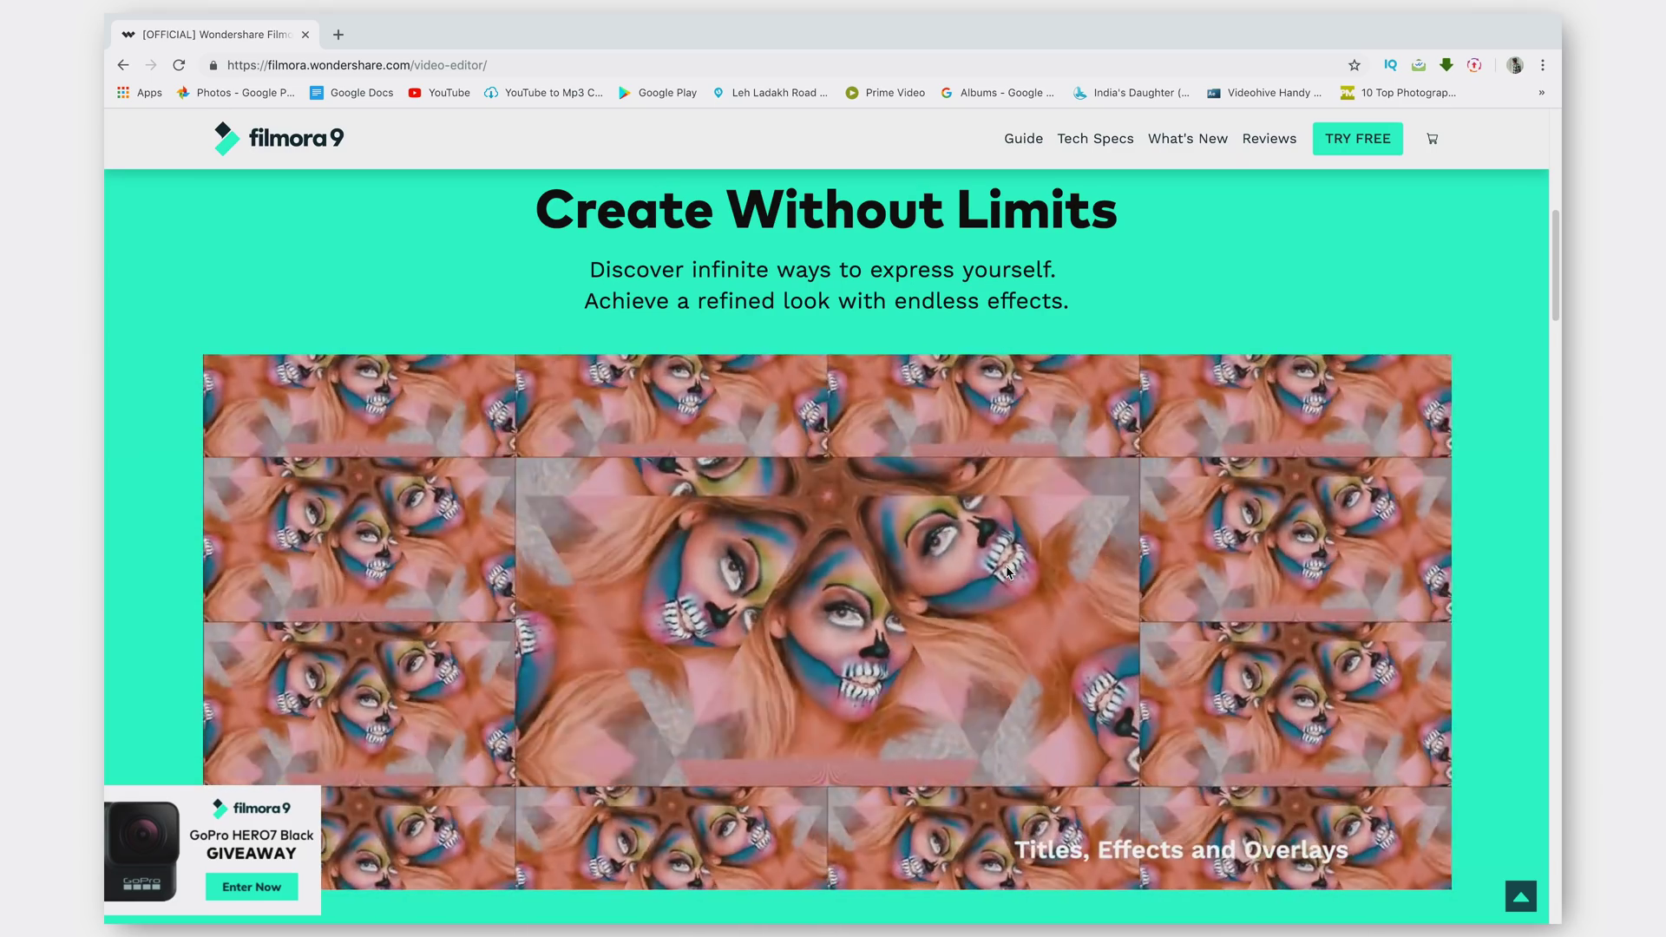
pyautogui.scroll(-1, 1009, 572)
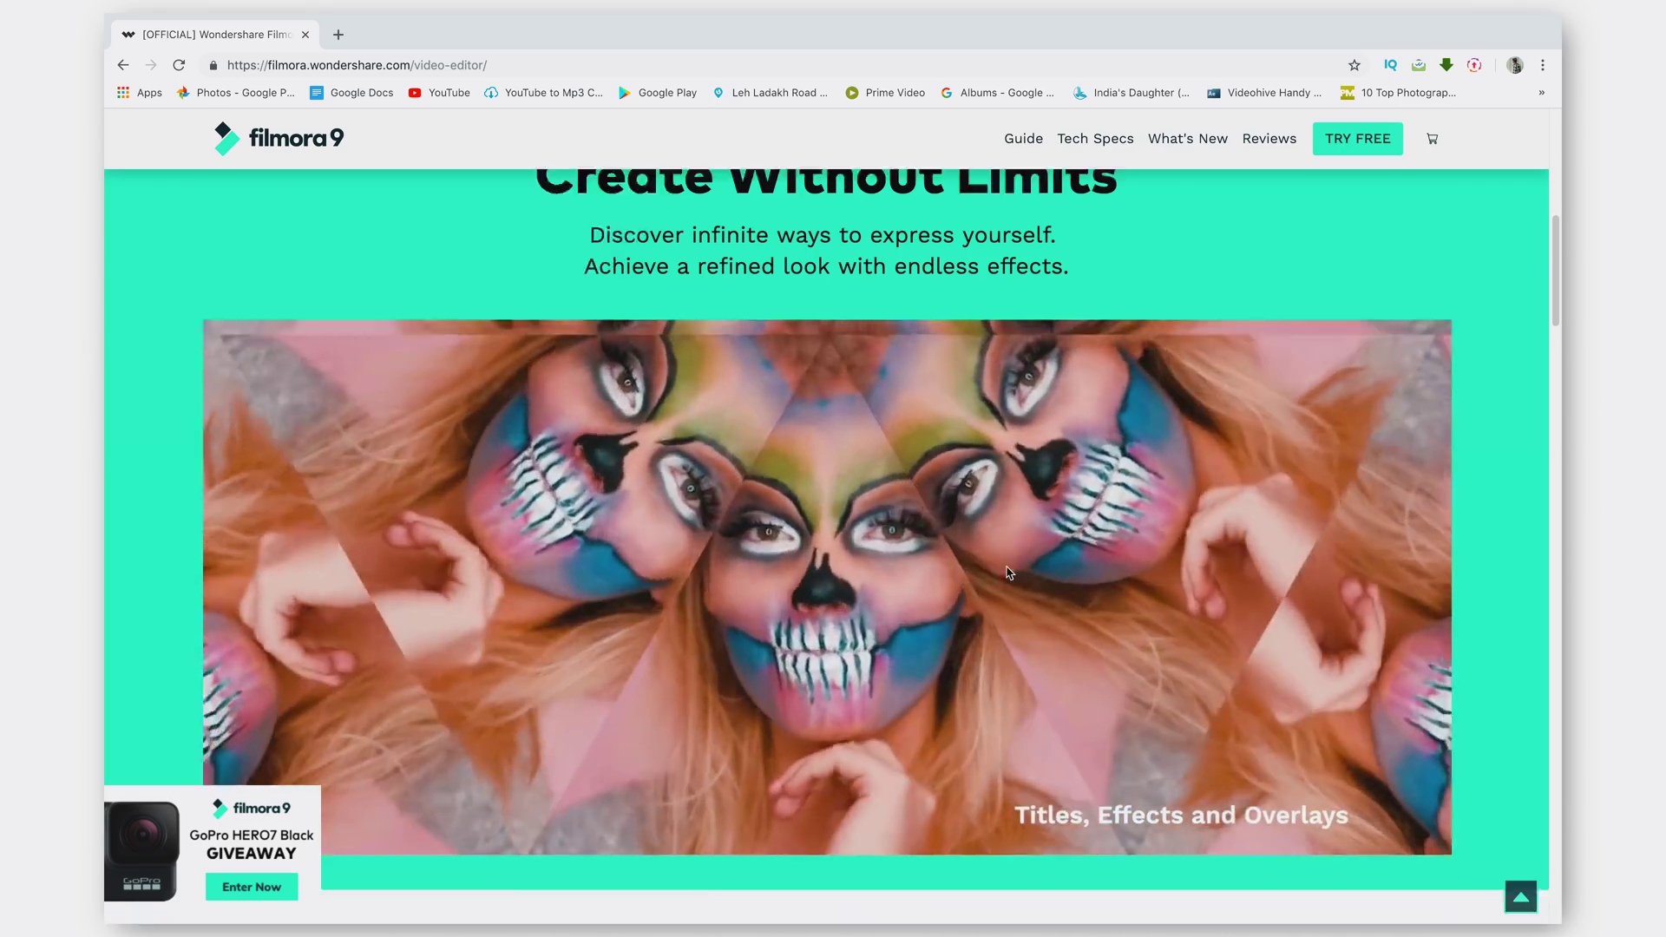
pyautogui.scroll(-7, 1008, 571)
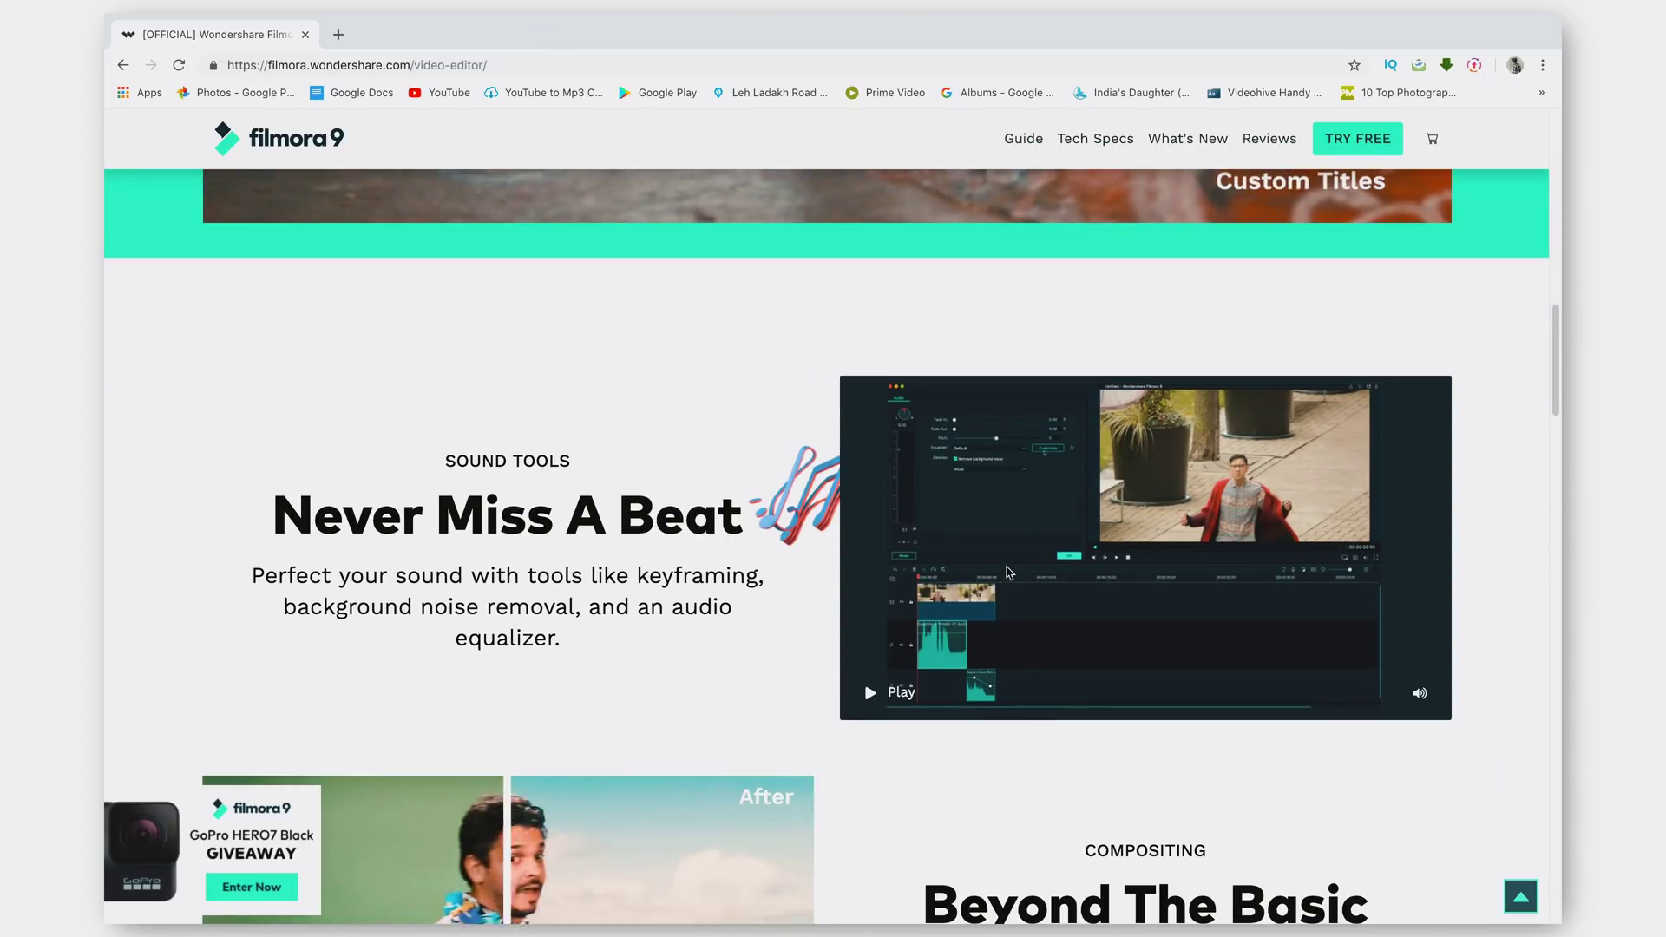
pyautogui.scroll(-1, 1008, 572)
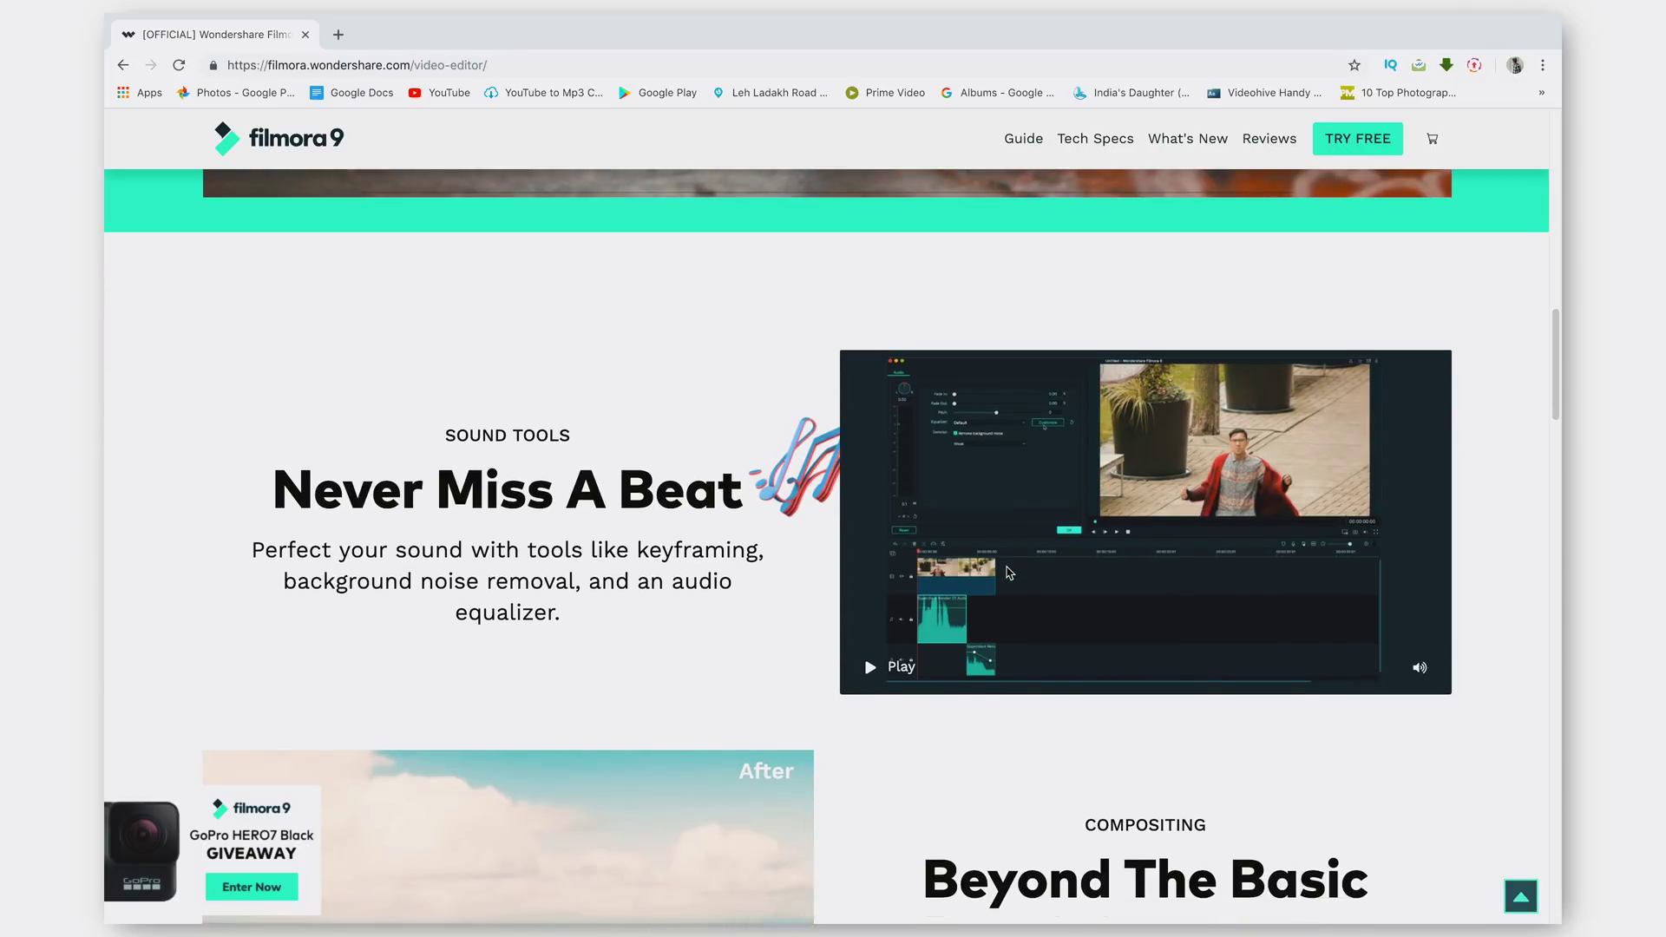
pyautogui.scroll(-3, 1009, 572)
pyautogui.scroll(-1, 1004, 568)
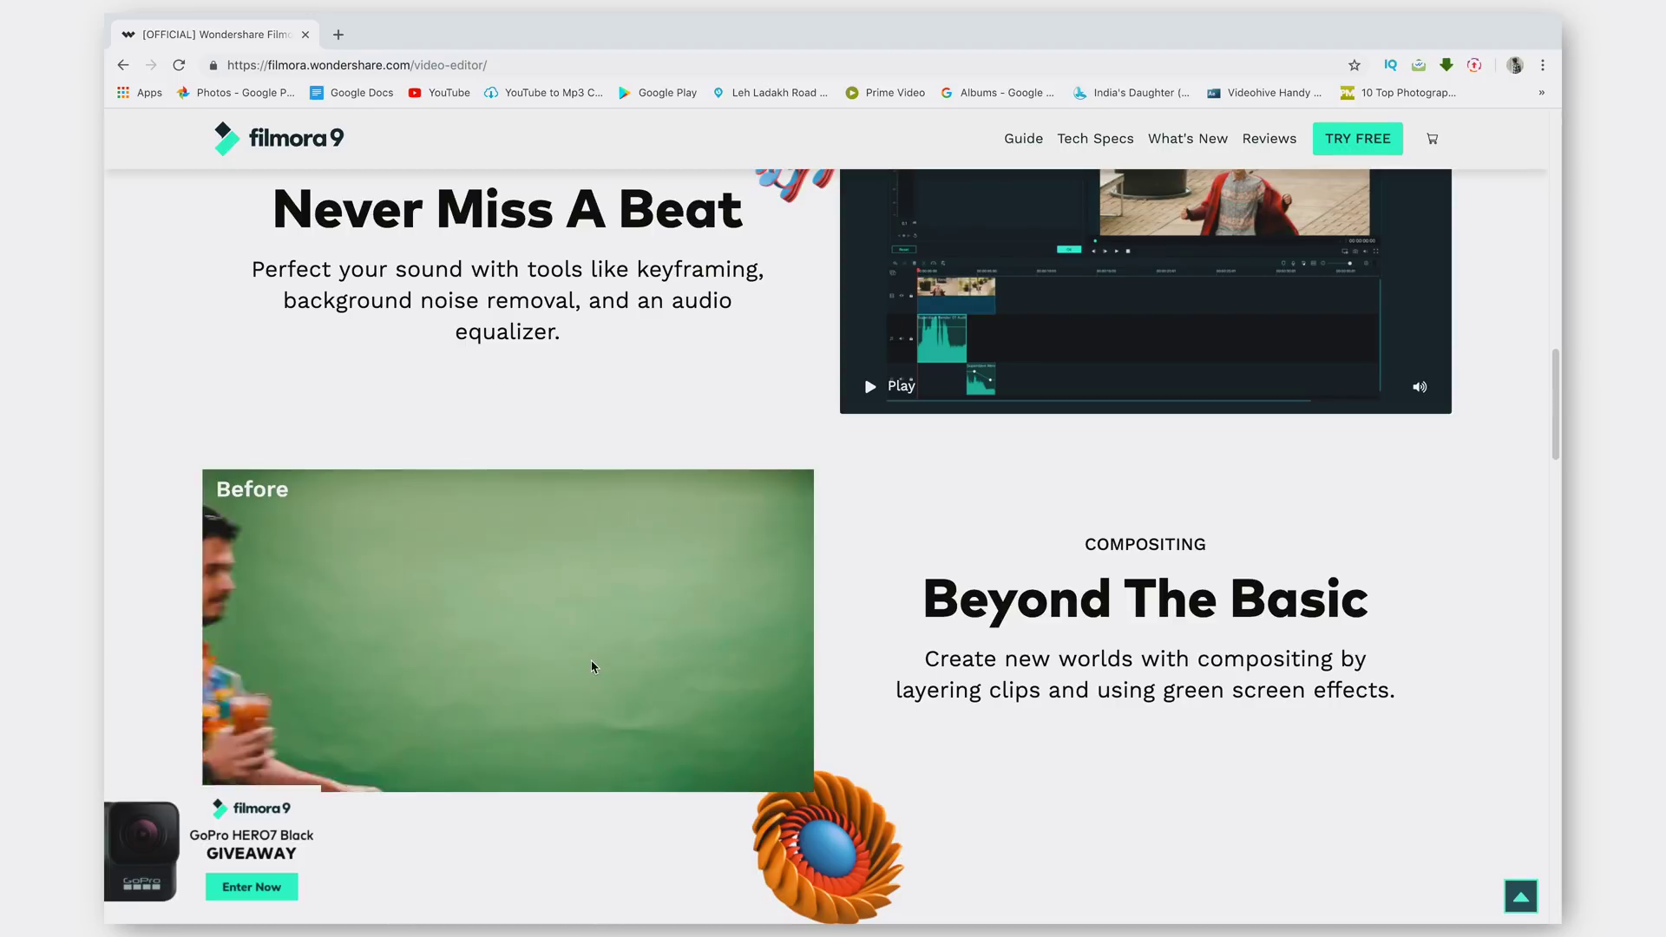
pyautogui.scroll(-5, 607, 668)
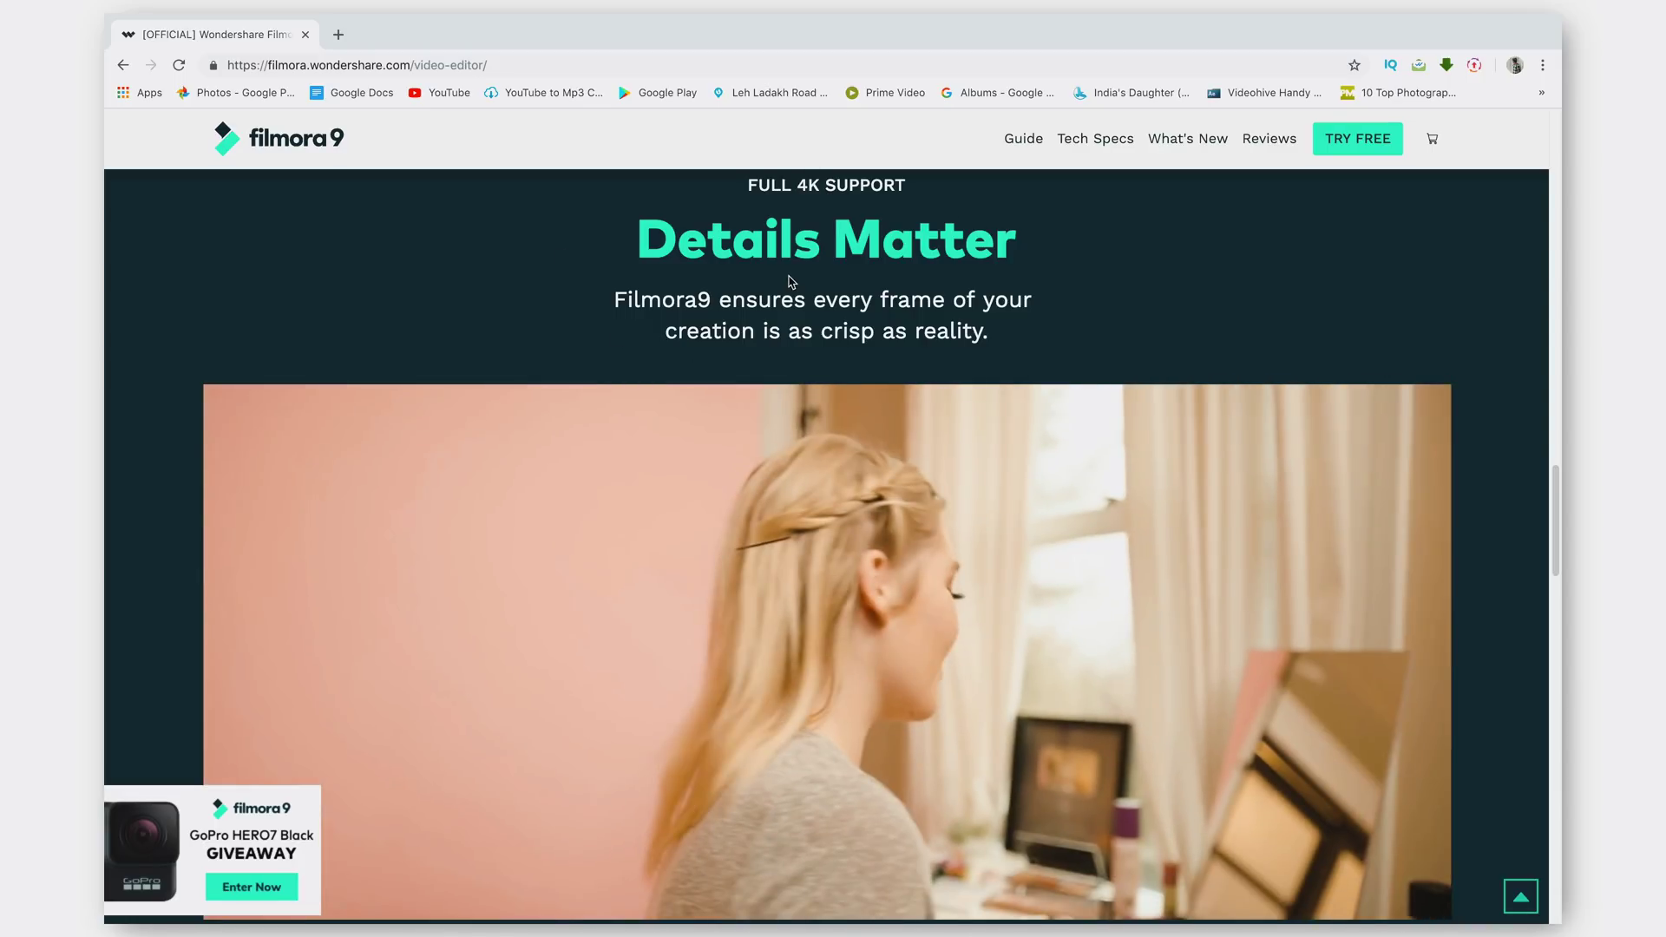
pyautogui.scroll(-10, 790, 281)
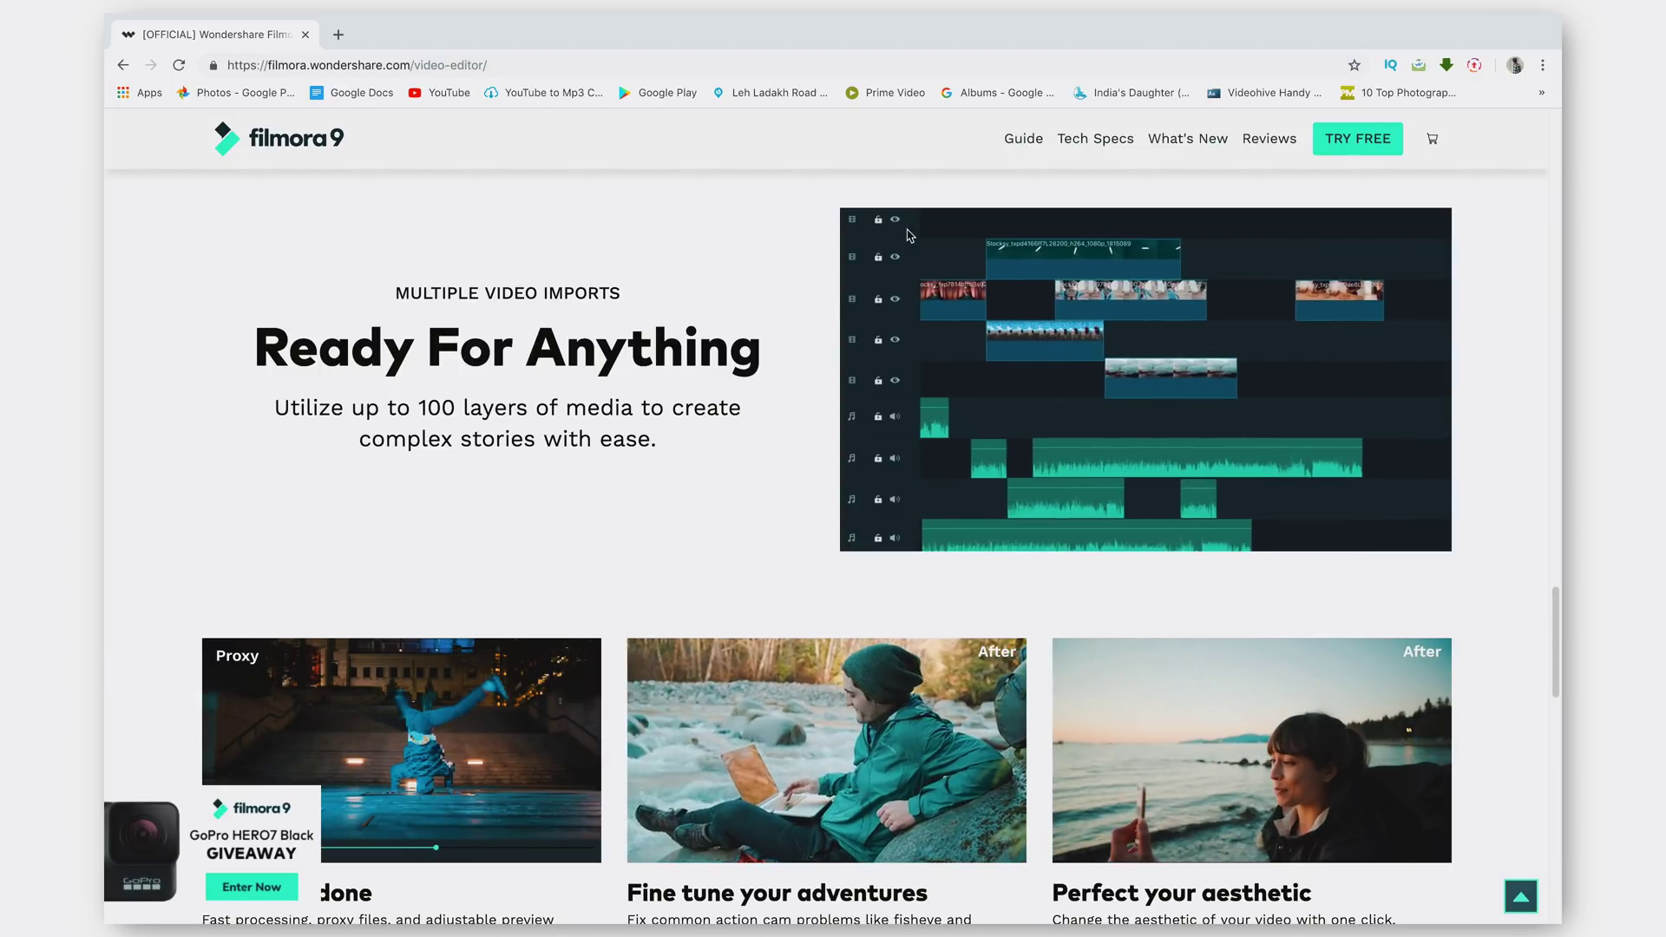
pyautogui.scroll(-4, 927, 478)
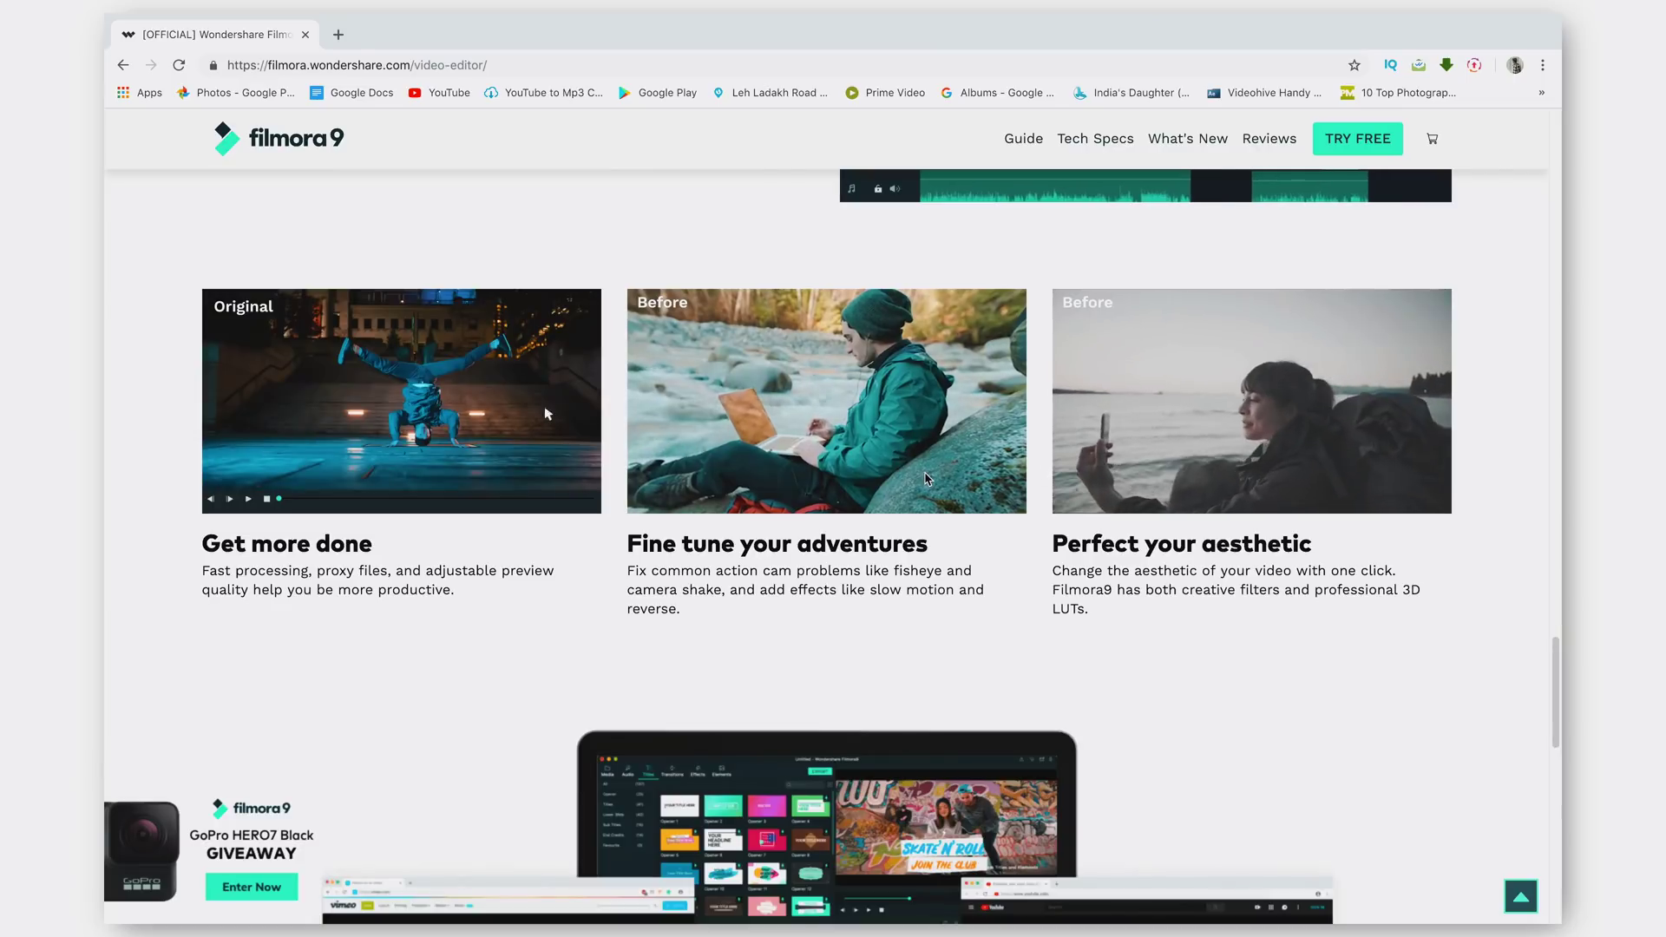
pyautogui.scroll(-3, 683, 520)
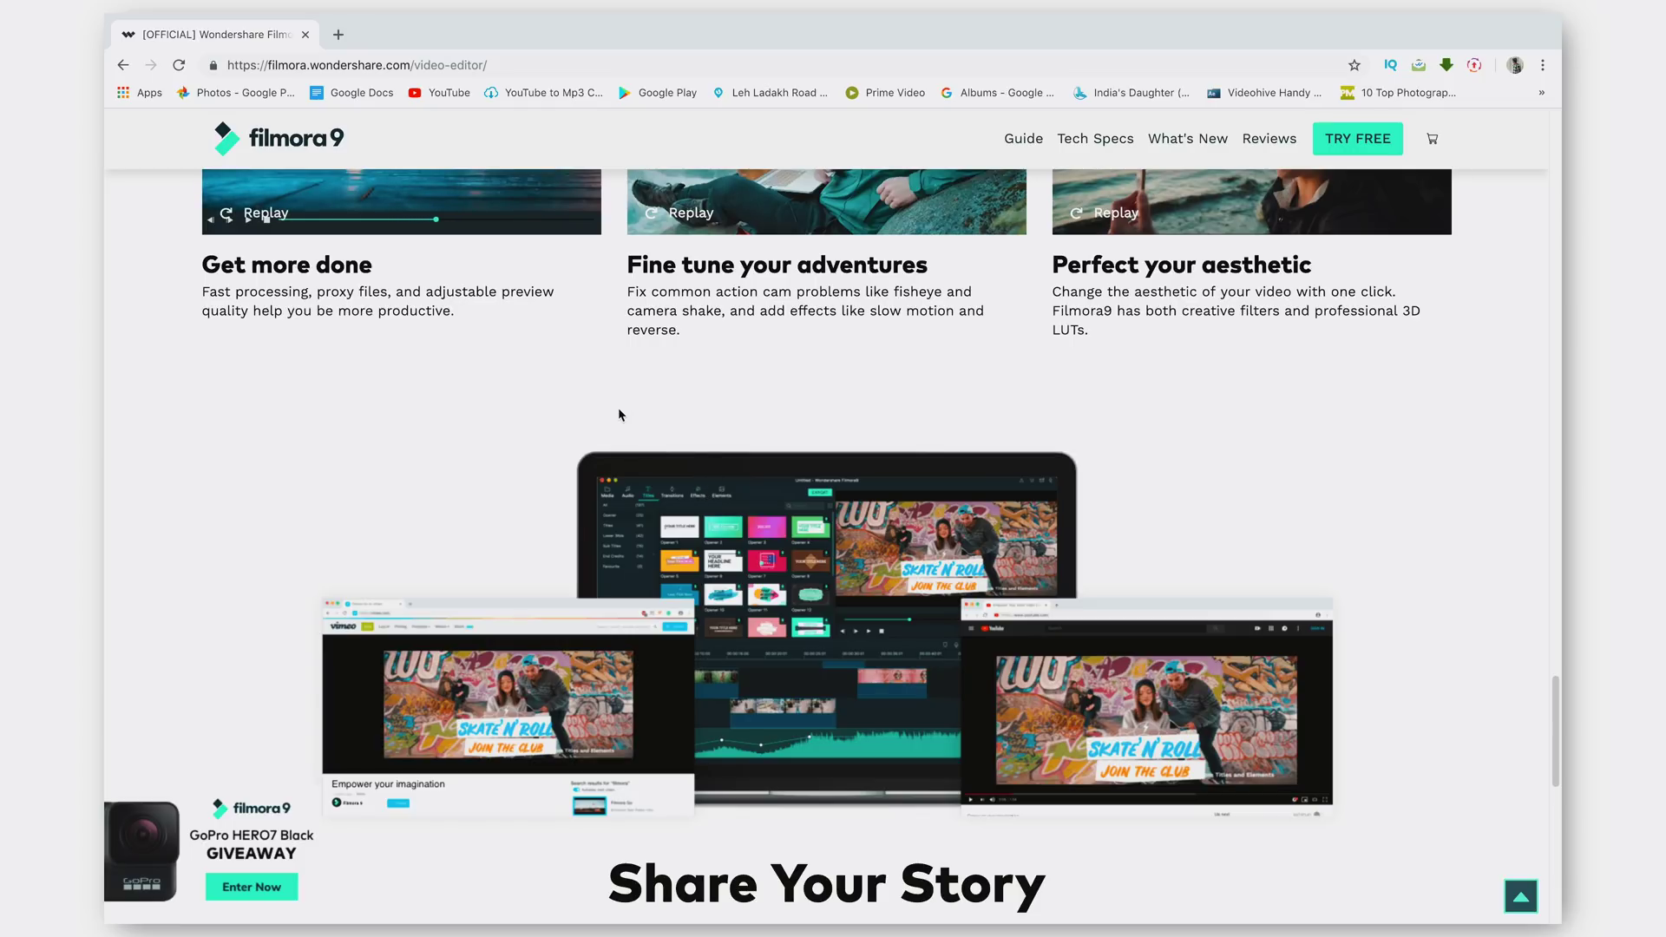
pyautogui.scroll(20, 617, 408)
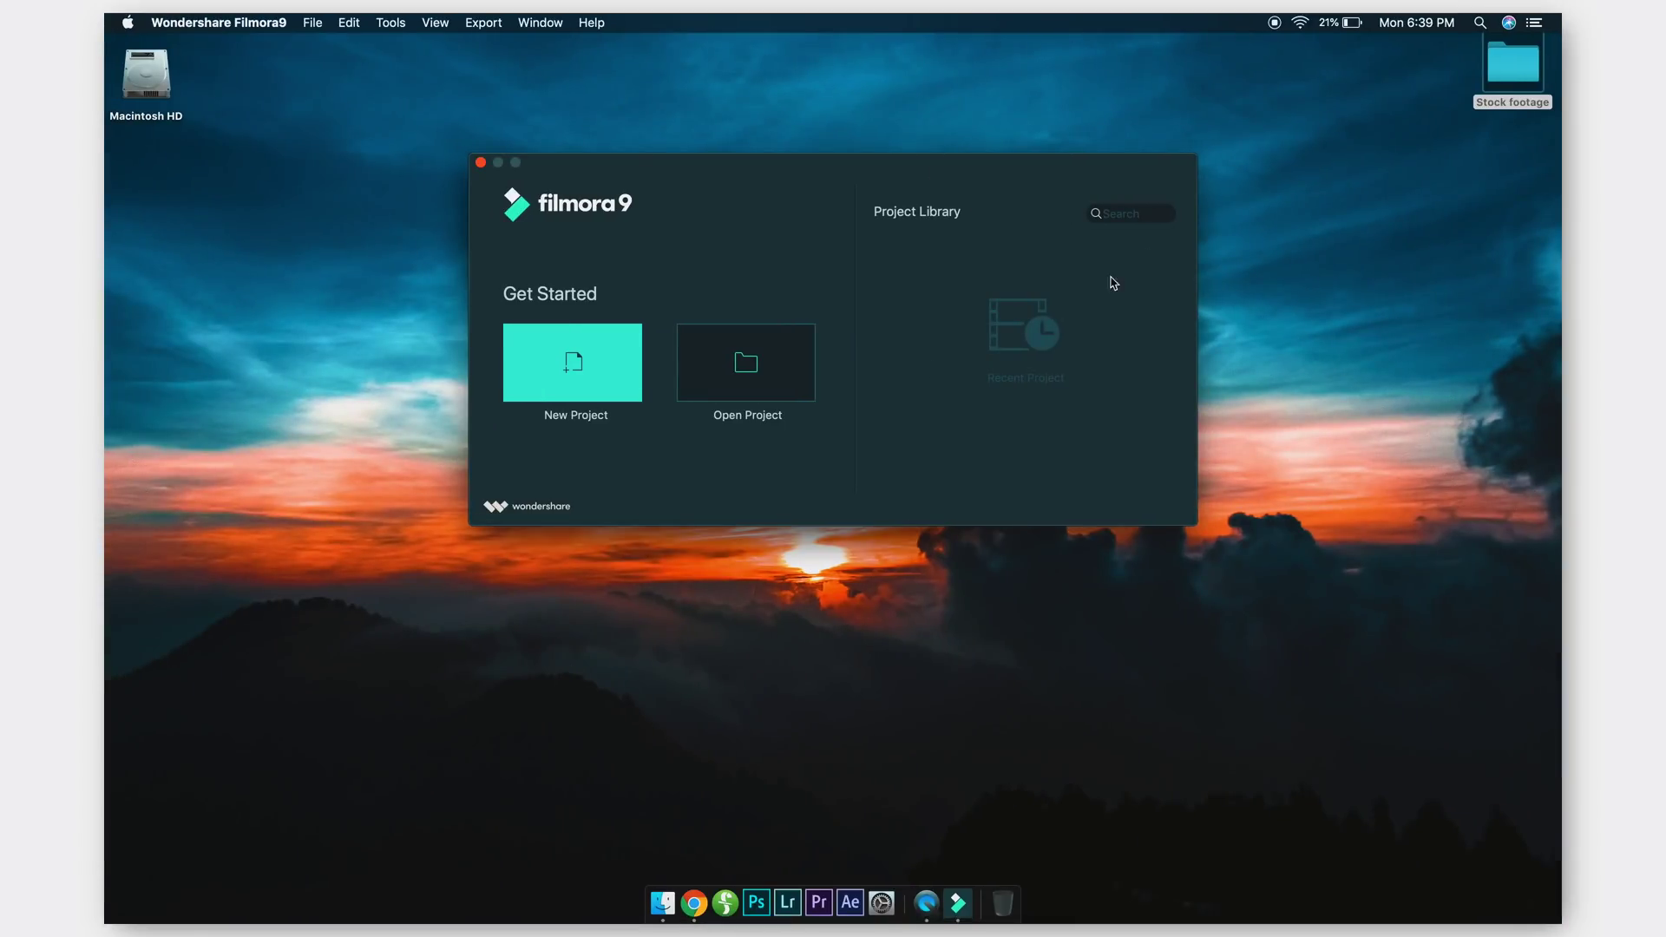
# Step: Open the Stock footage desktop folder in Finder and look over its six video clips
pyautogui.click(1496, 142)
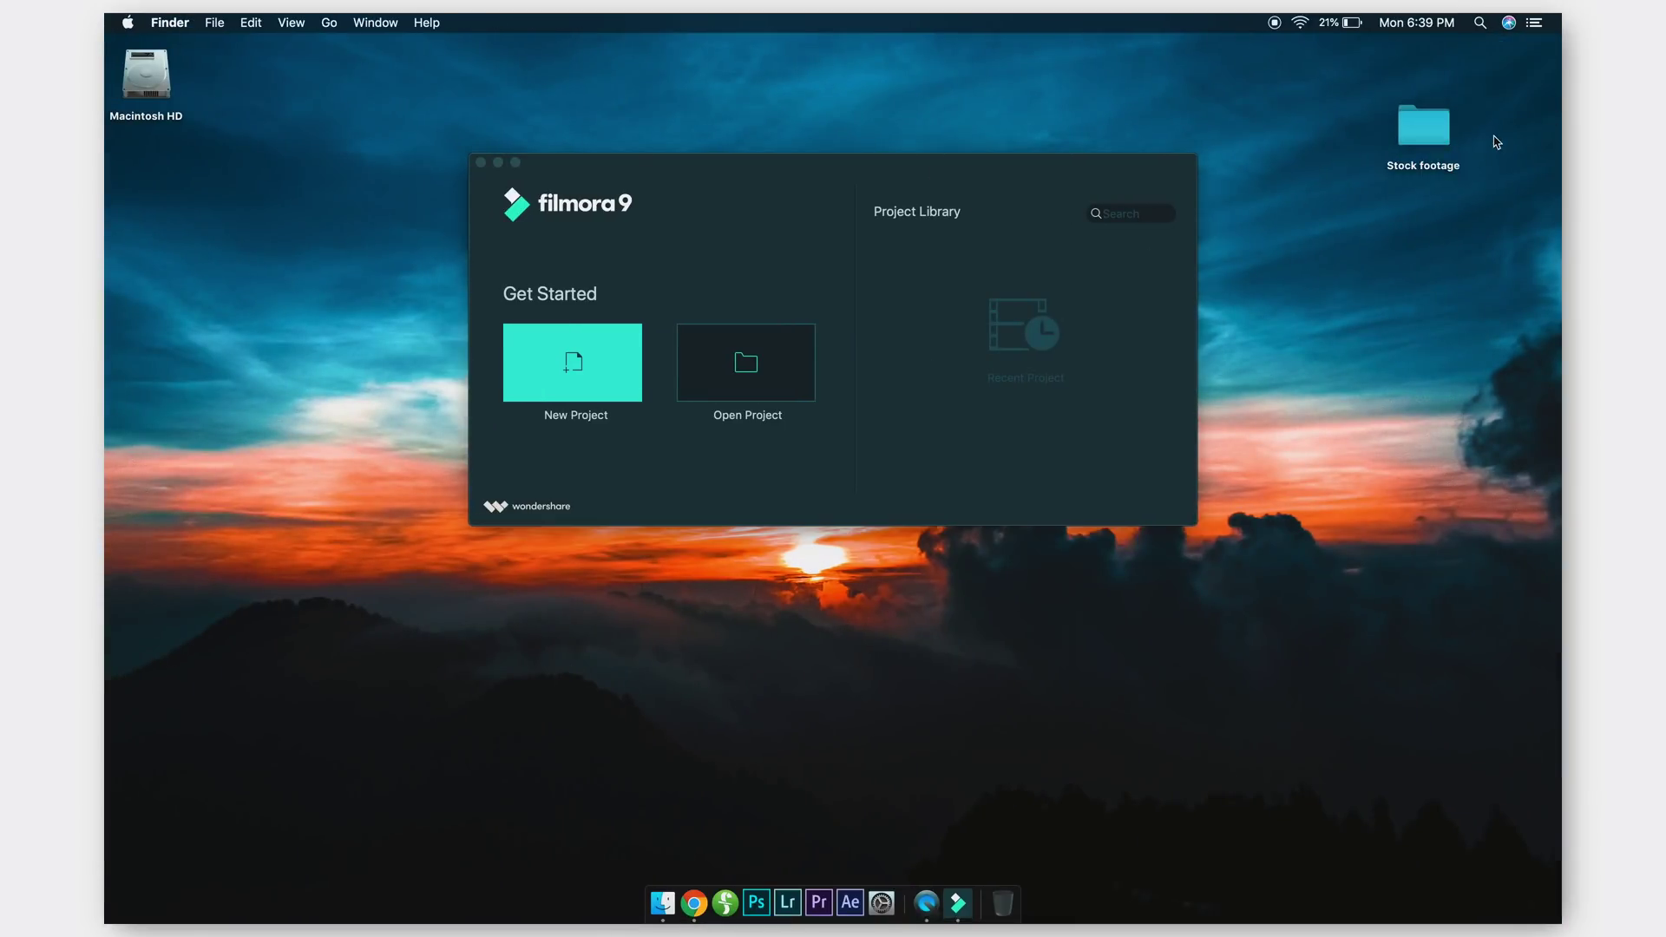
pyautogui.doubleClick(1437, 132)
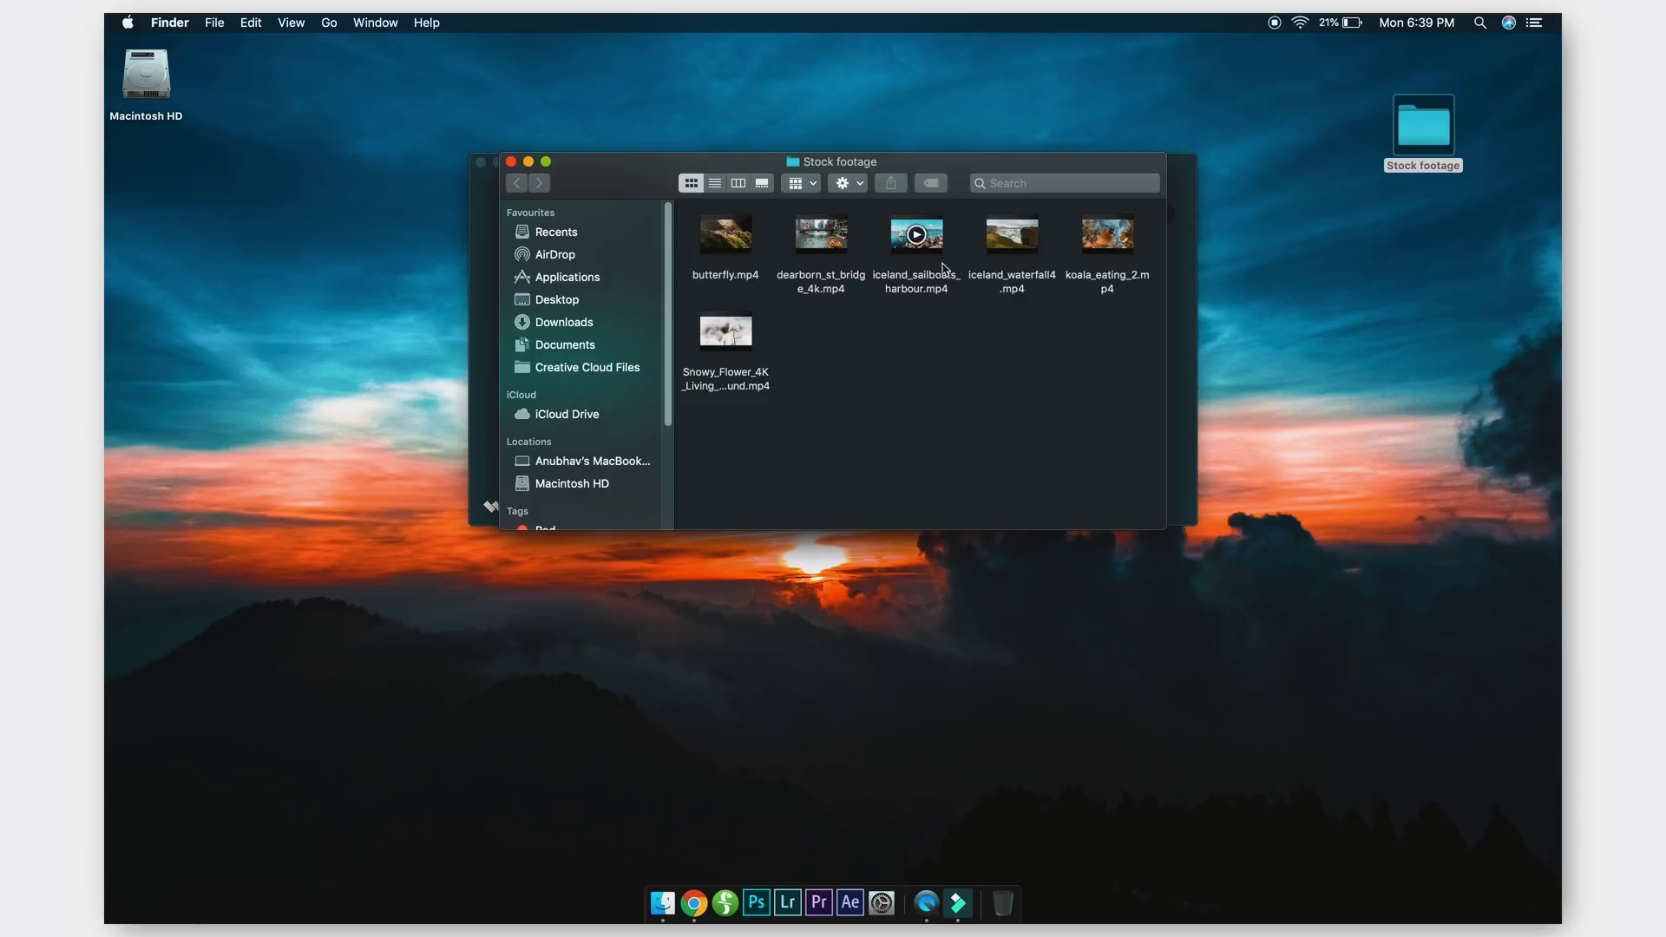
pyautogui.moveTo(1092, 382); pyautogui.dragTo(710, 385)
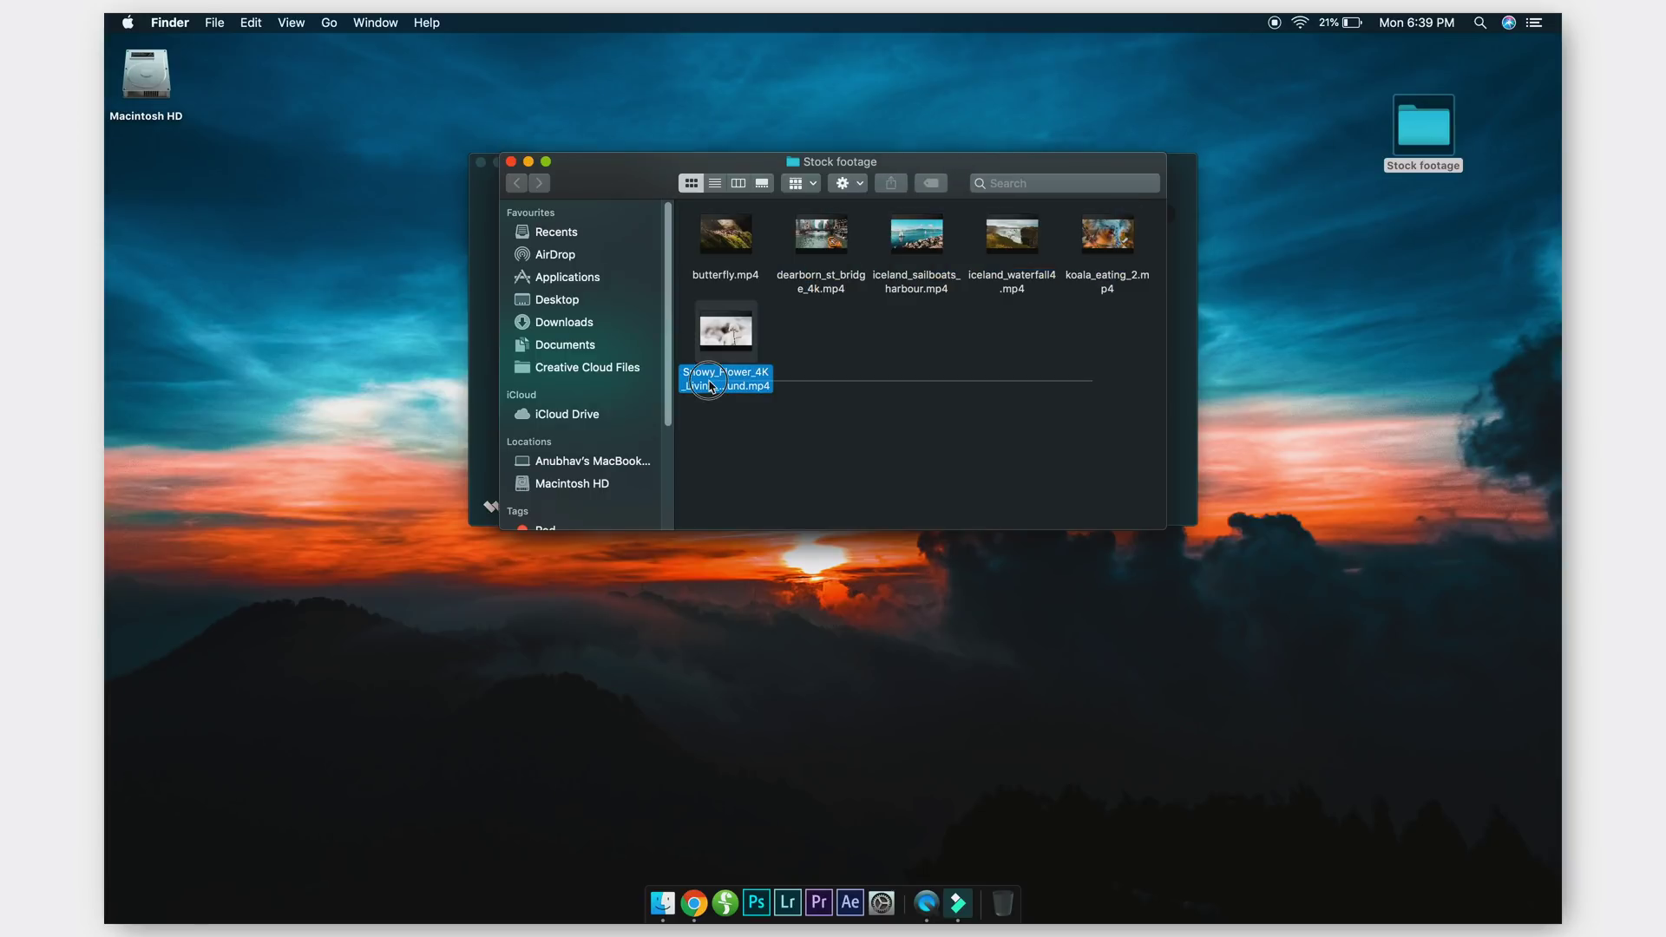
pyautogui.click(658, 482)
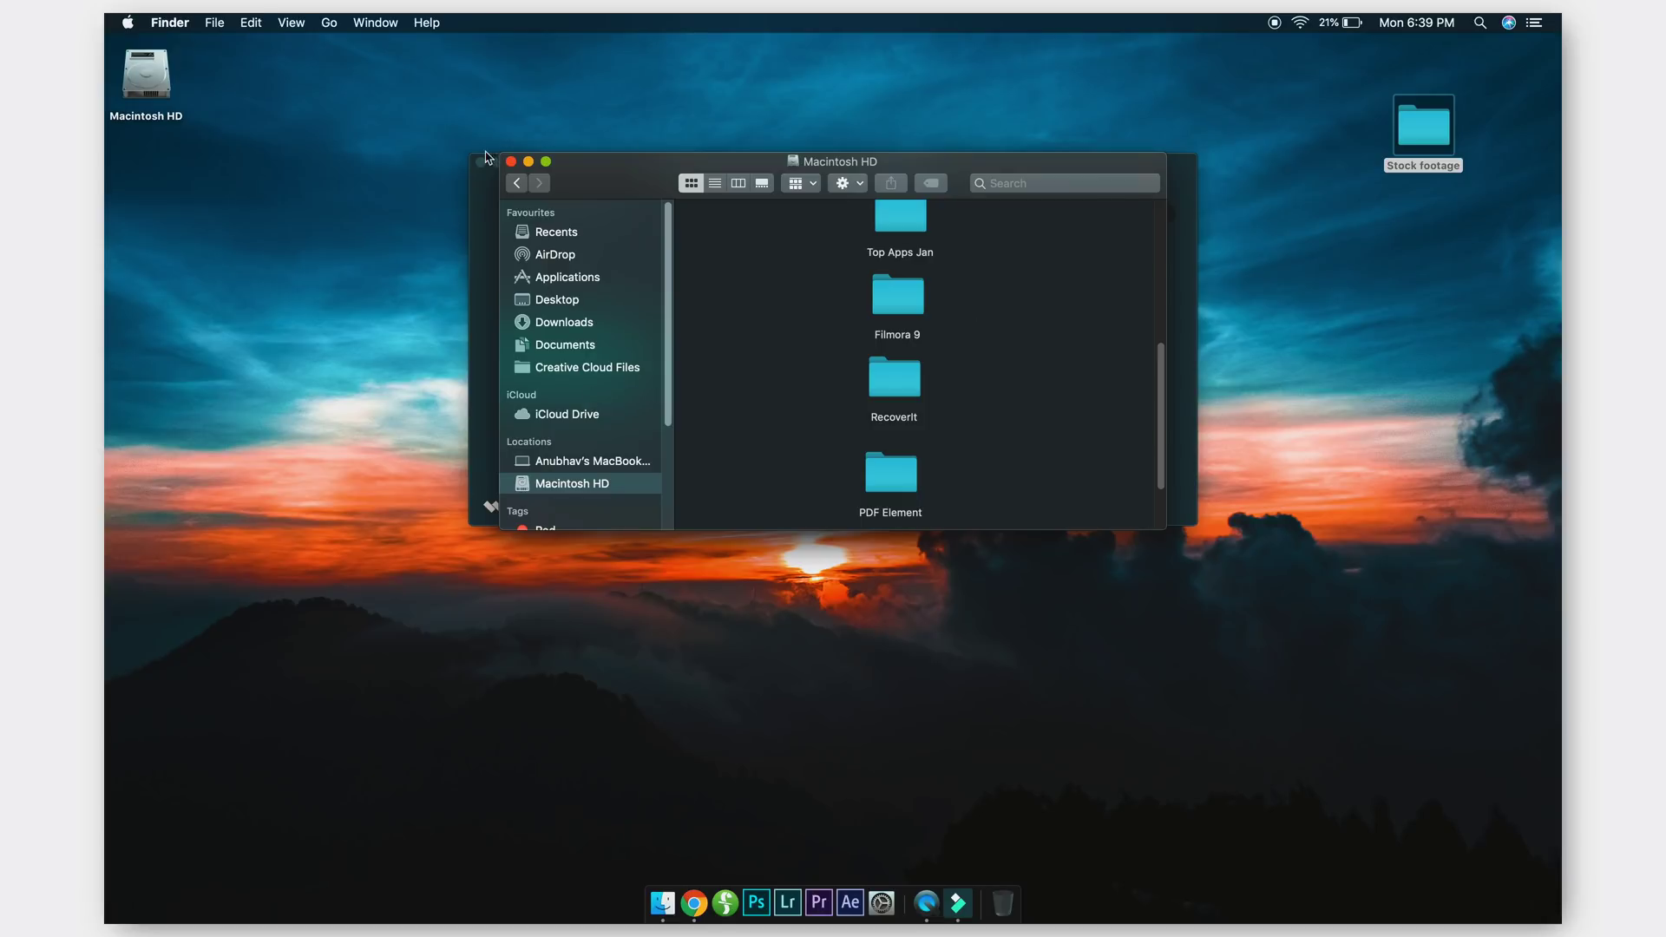
pyautogui.click(511, 162)
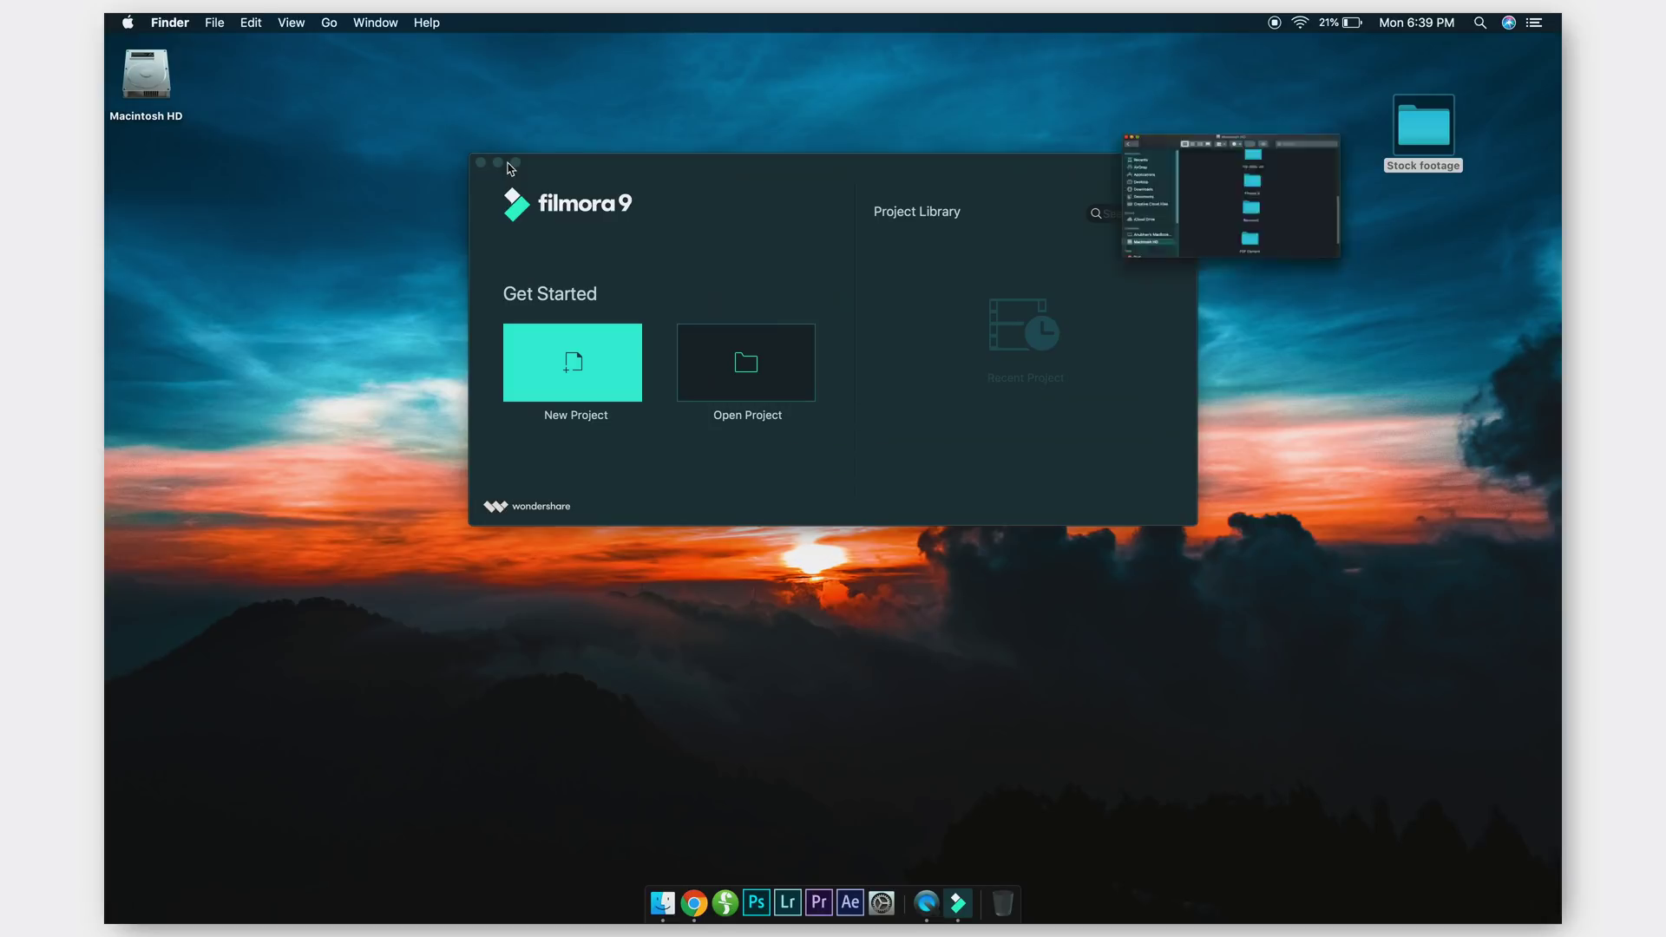
pyautogui.doubleClick(1432, 129)
pyautogui.press('cmd+a')
pyautogui.click(1093, 347)
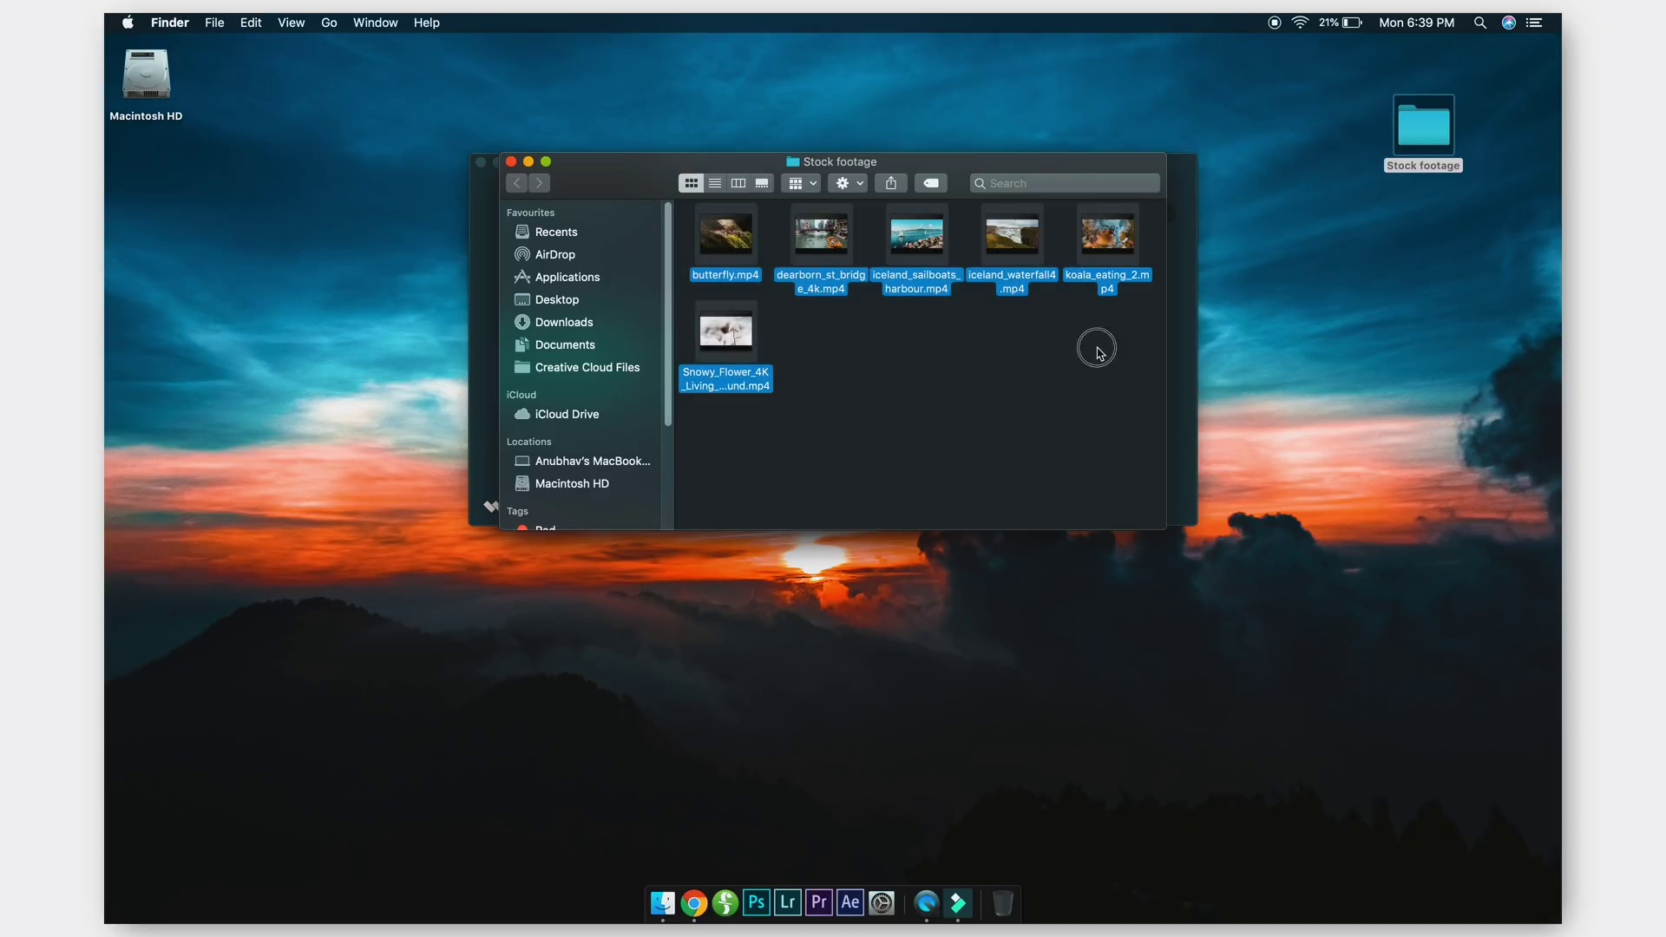
# Step: Move the Stock footage window to the upper right and start a new Filmora project
pyautogui.moveTo(969, 169); pyautogui.dragTo(1349, 103)
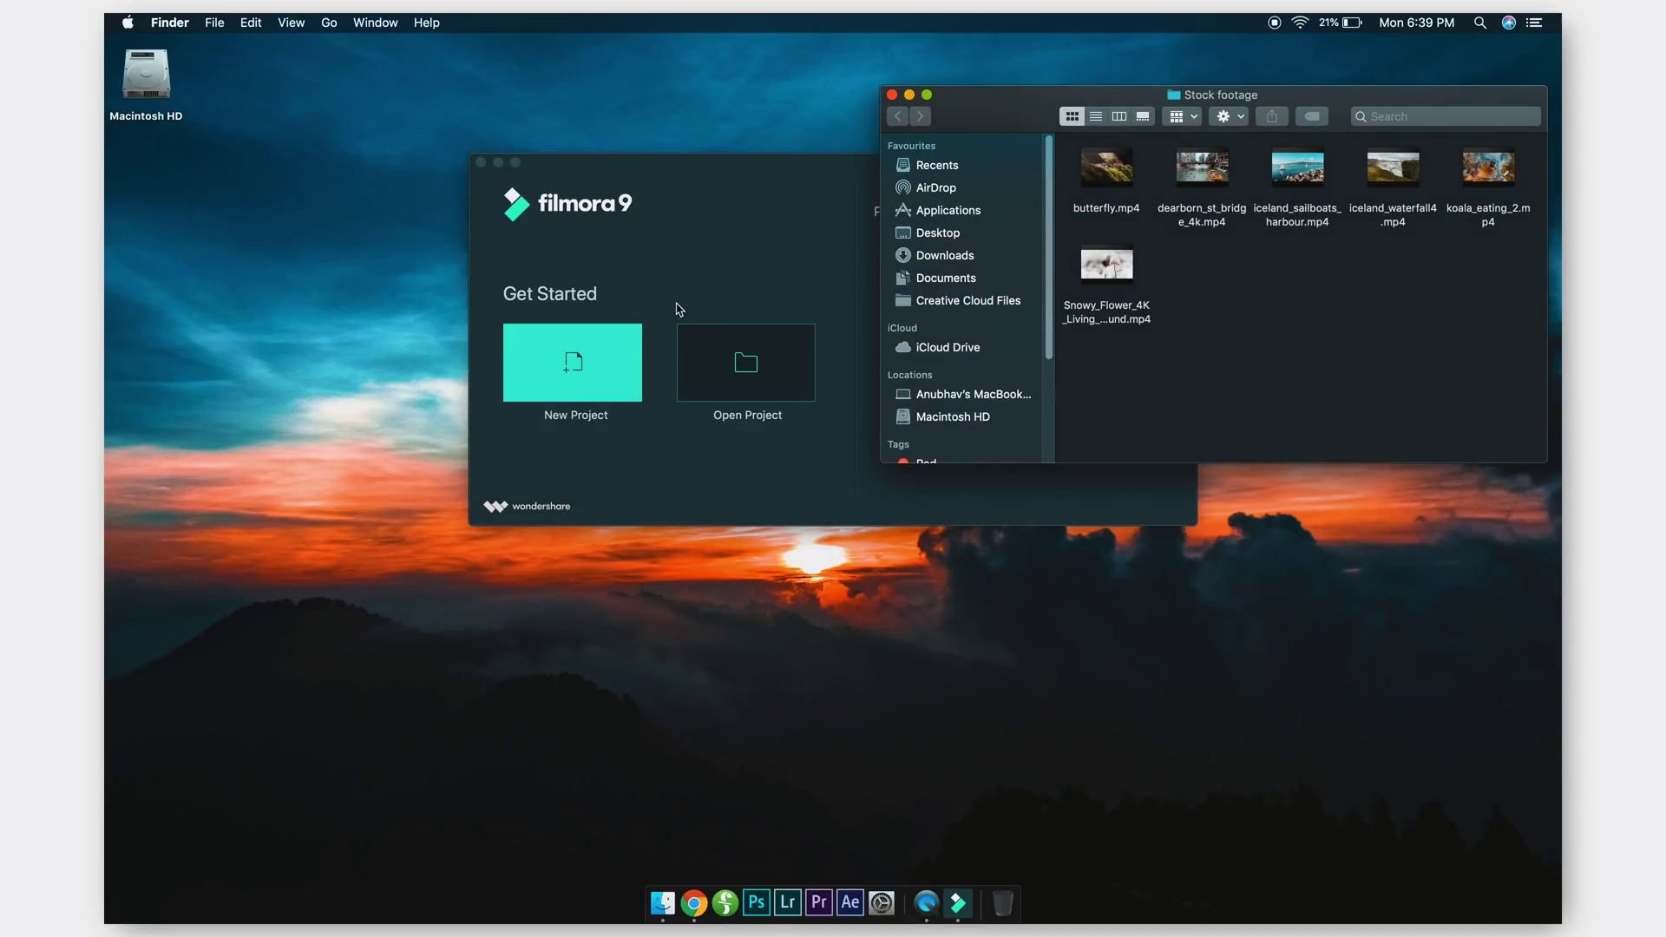
pyautogui.click(576, 354)
pyautogui.click(572, 367)
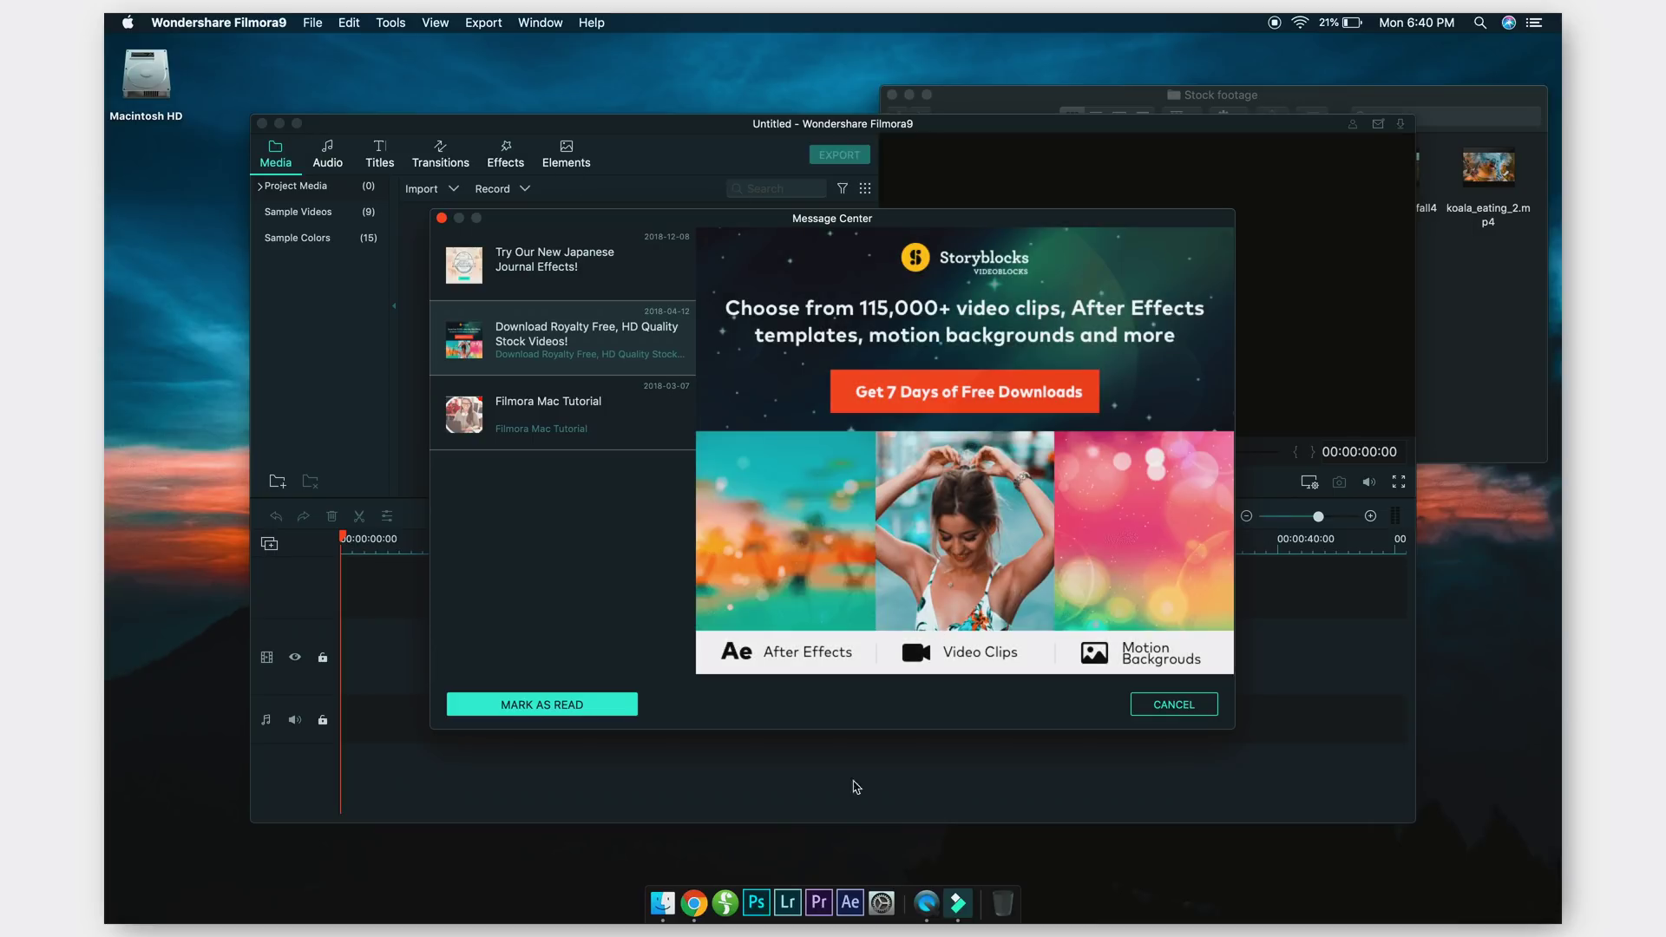
# Step: Cancel the Message Center and maximize the Filmora9 editor window
pyautogui.click(1154, 707)
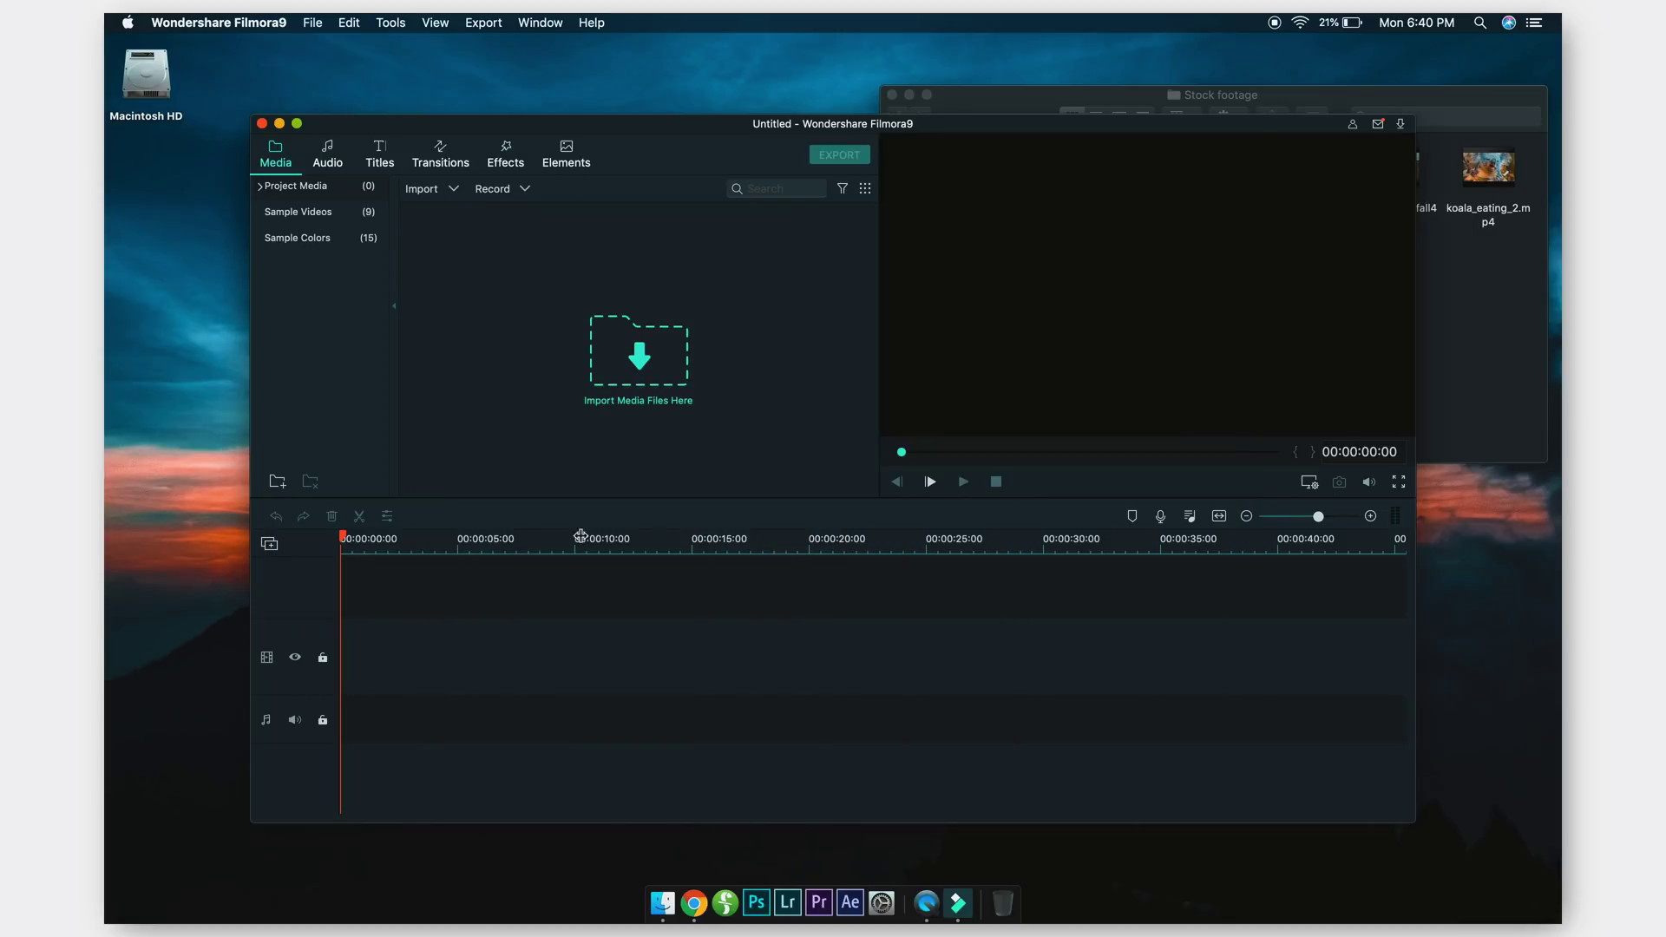
pyautogui.click(296, 123)
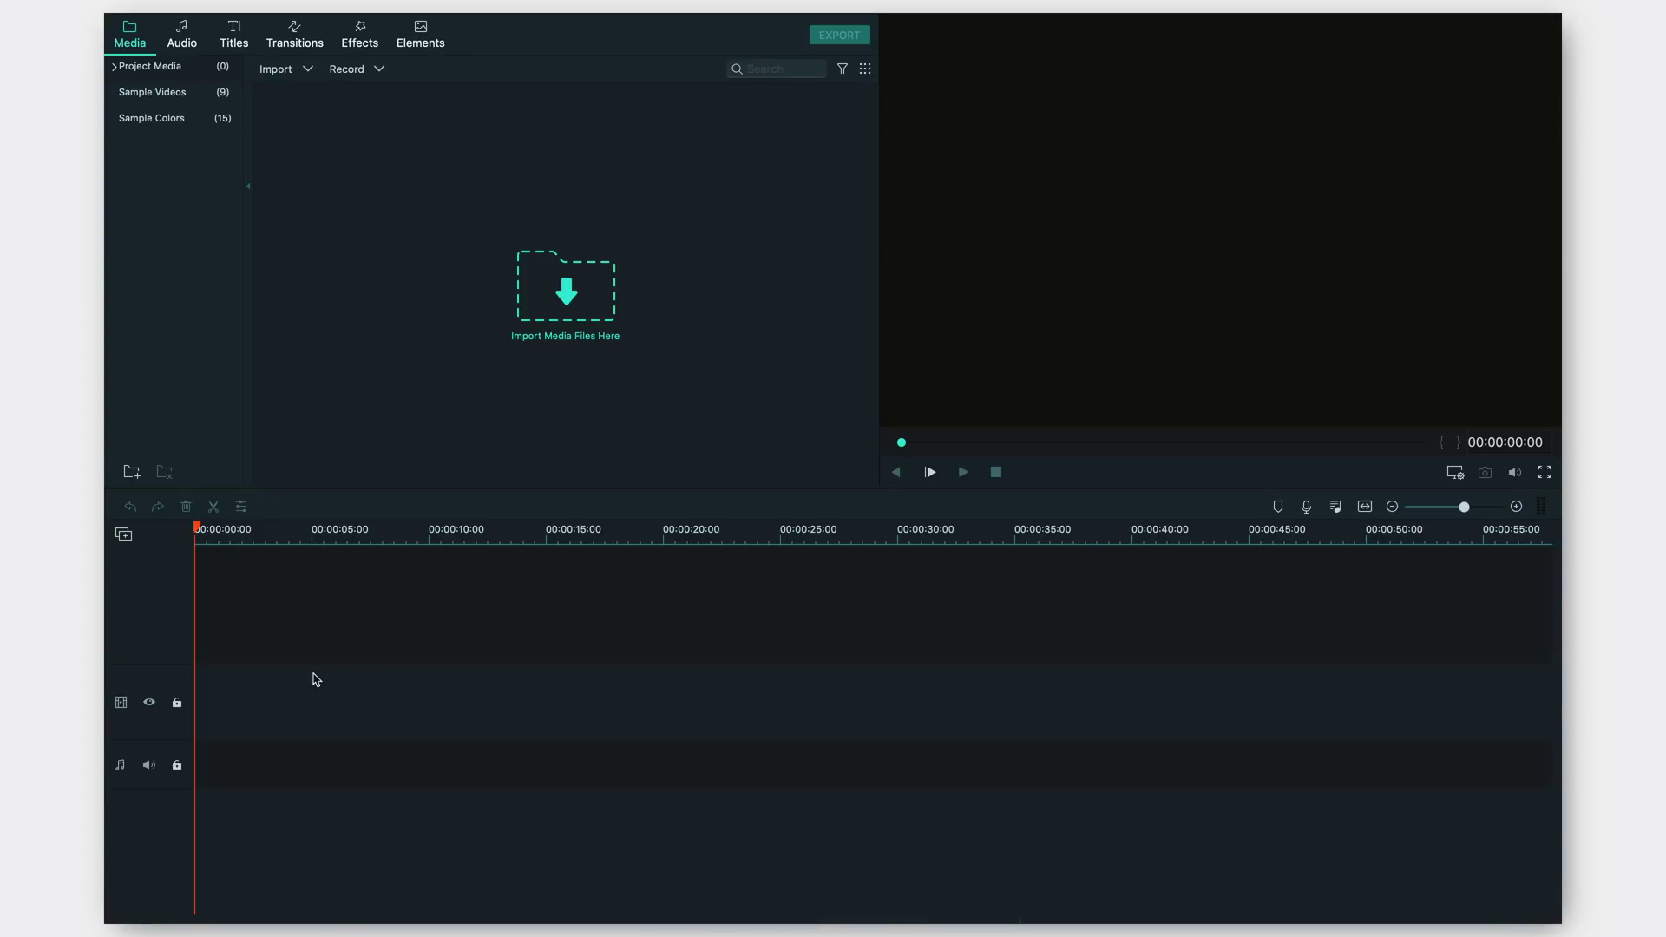
# Step: Import all six clips from Desktop > Stock footage into Project Media, accepting proxy copies
pyautogui.click(577, 314)
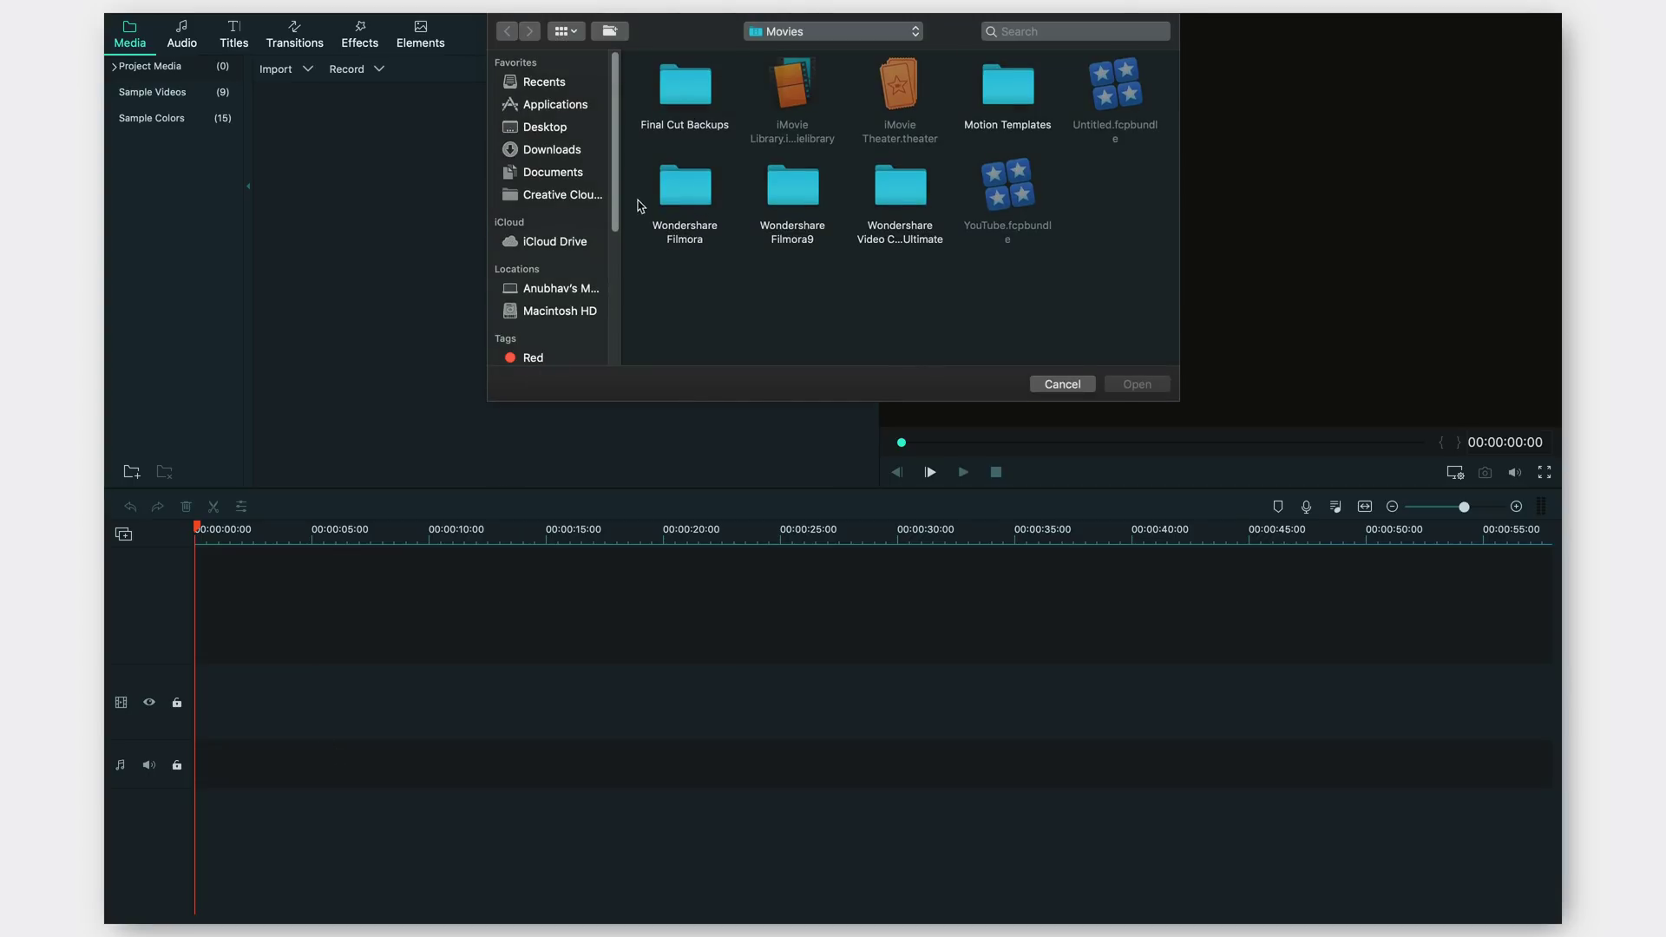
pyautogui.click(555, 130)
pyautogui.click(690, 91)
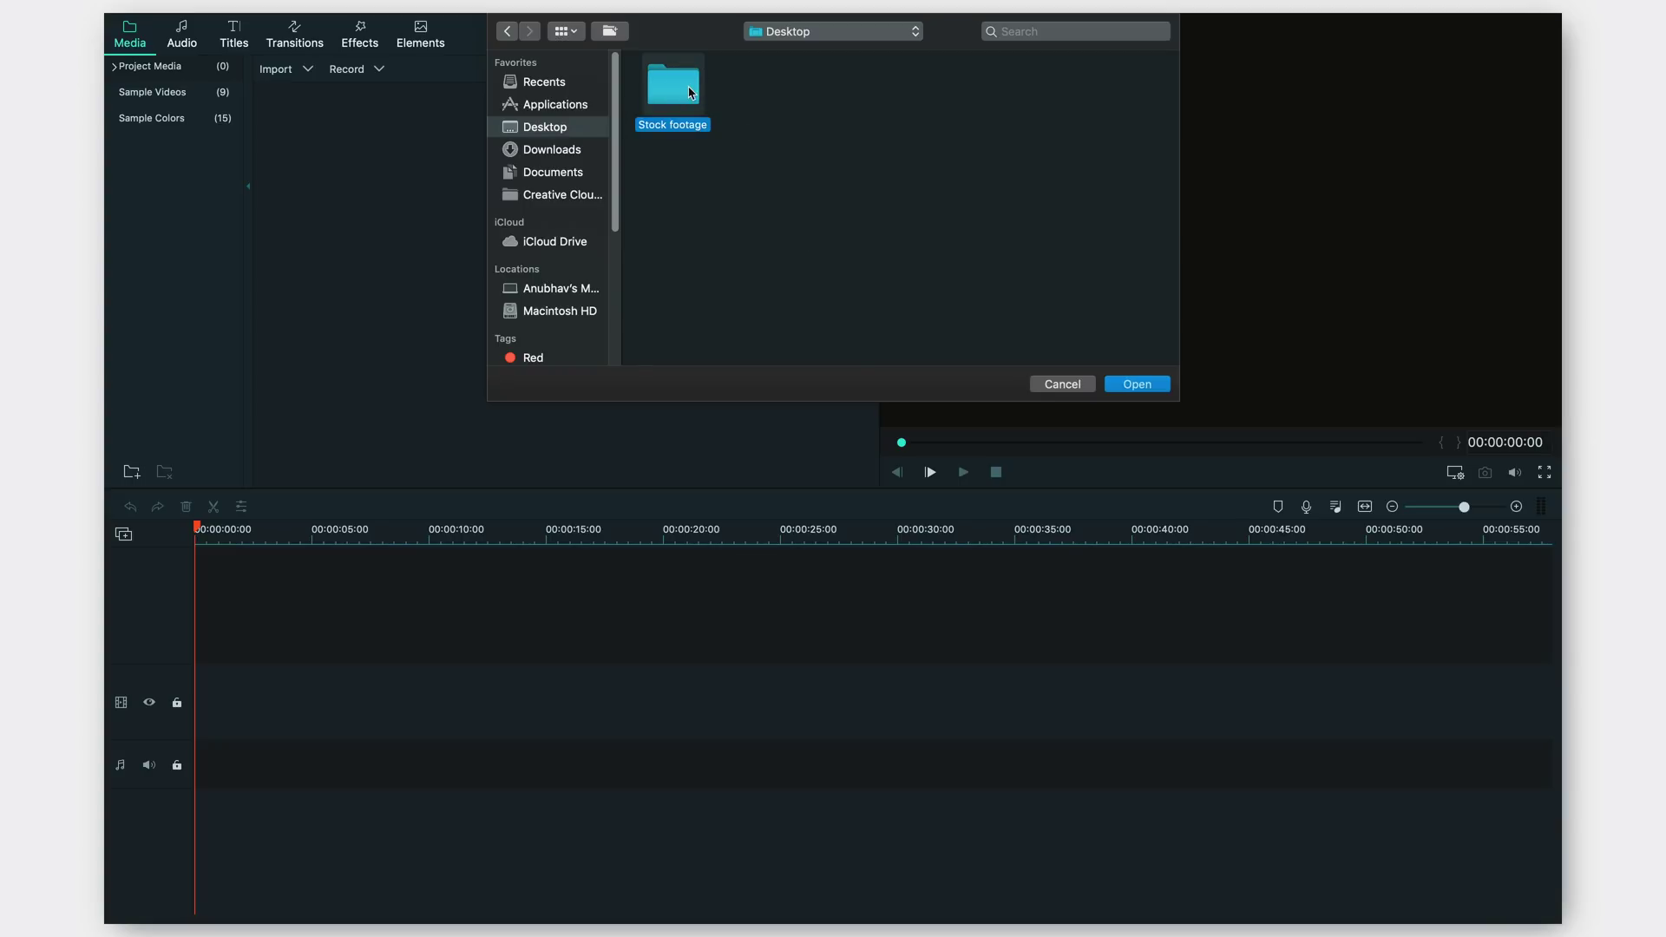
pyautogui.doubleClick(691, 92)
pyautogui.moveTo(1174, 254); pyautogui.dragTo(340, 292)
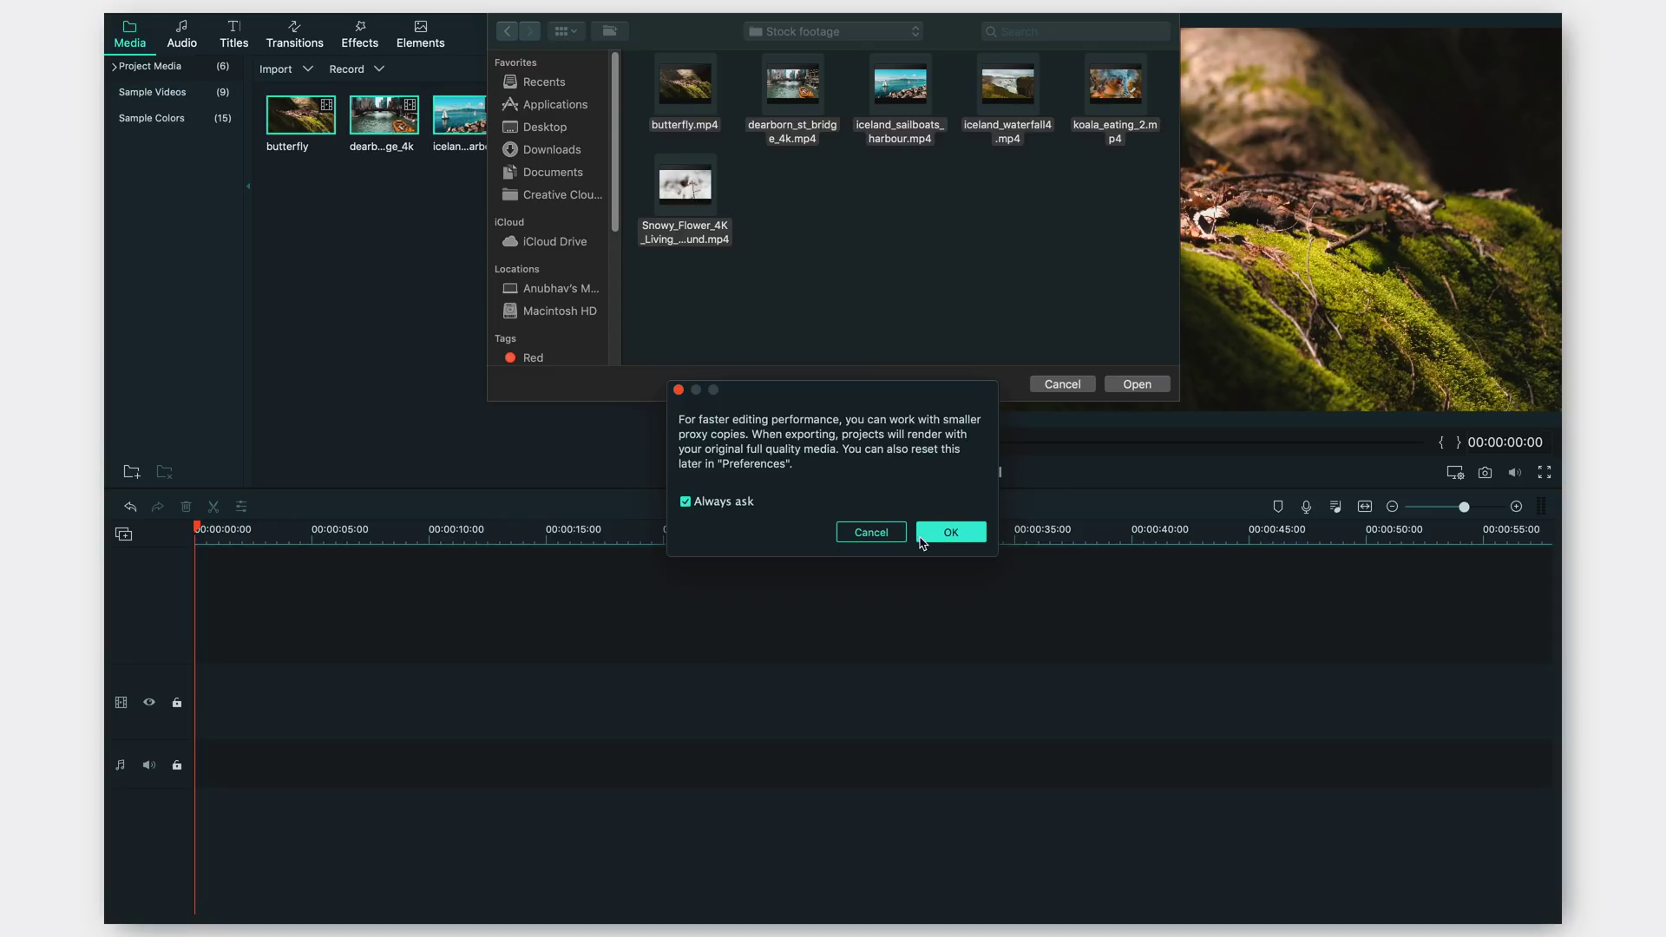
pyautogui.click(921, 538)
pyautogui.click(1086, 389)
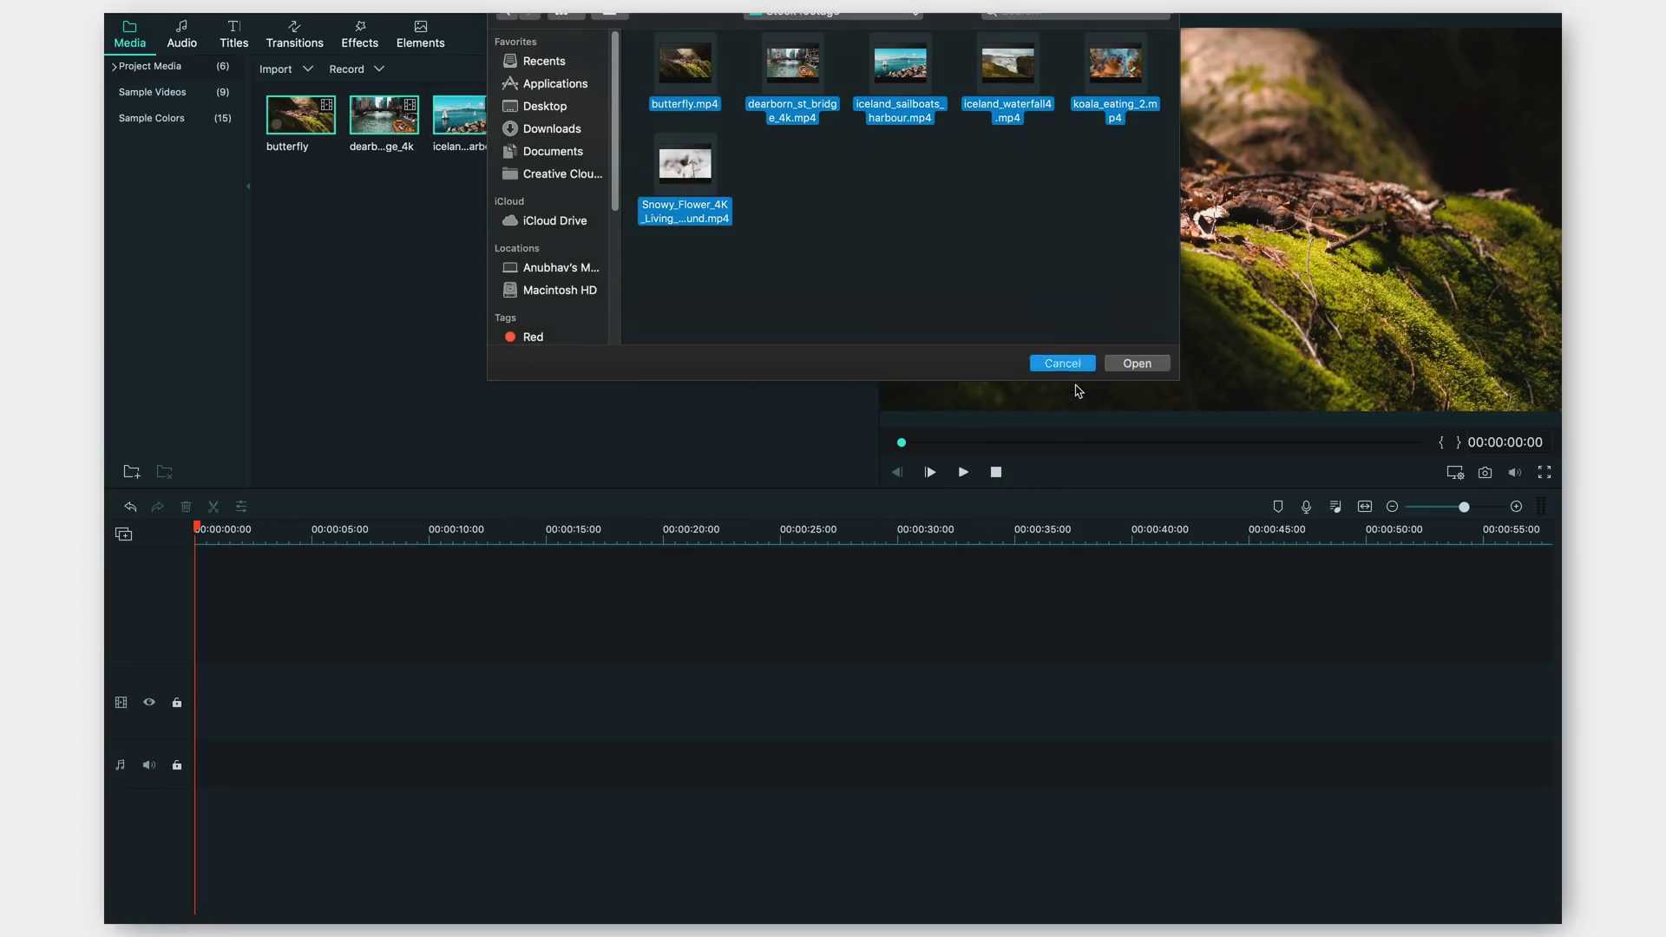
pyautogui.moveTo(805, 245); pyautogui.dragTo(221, 103)
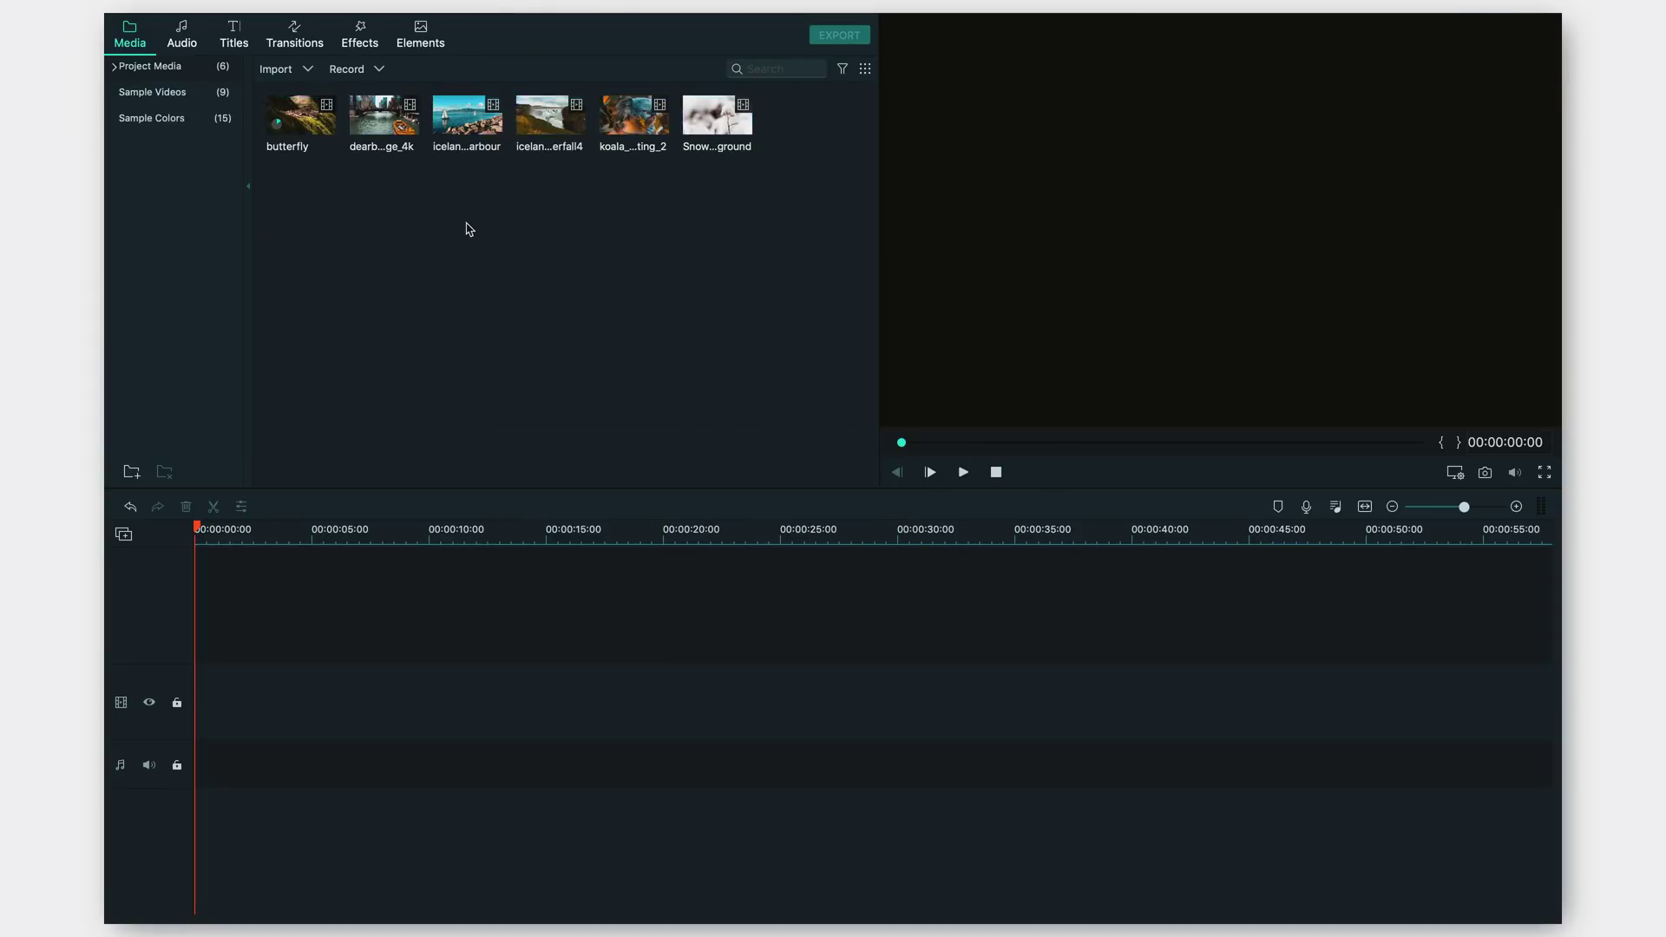
# Step: Select the iceland_sailboats_harbour clip and play, then pause, it in the preview
pyautogui.click(311, 132)
pyautogui.click(373, 130)
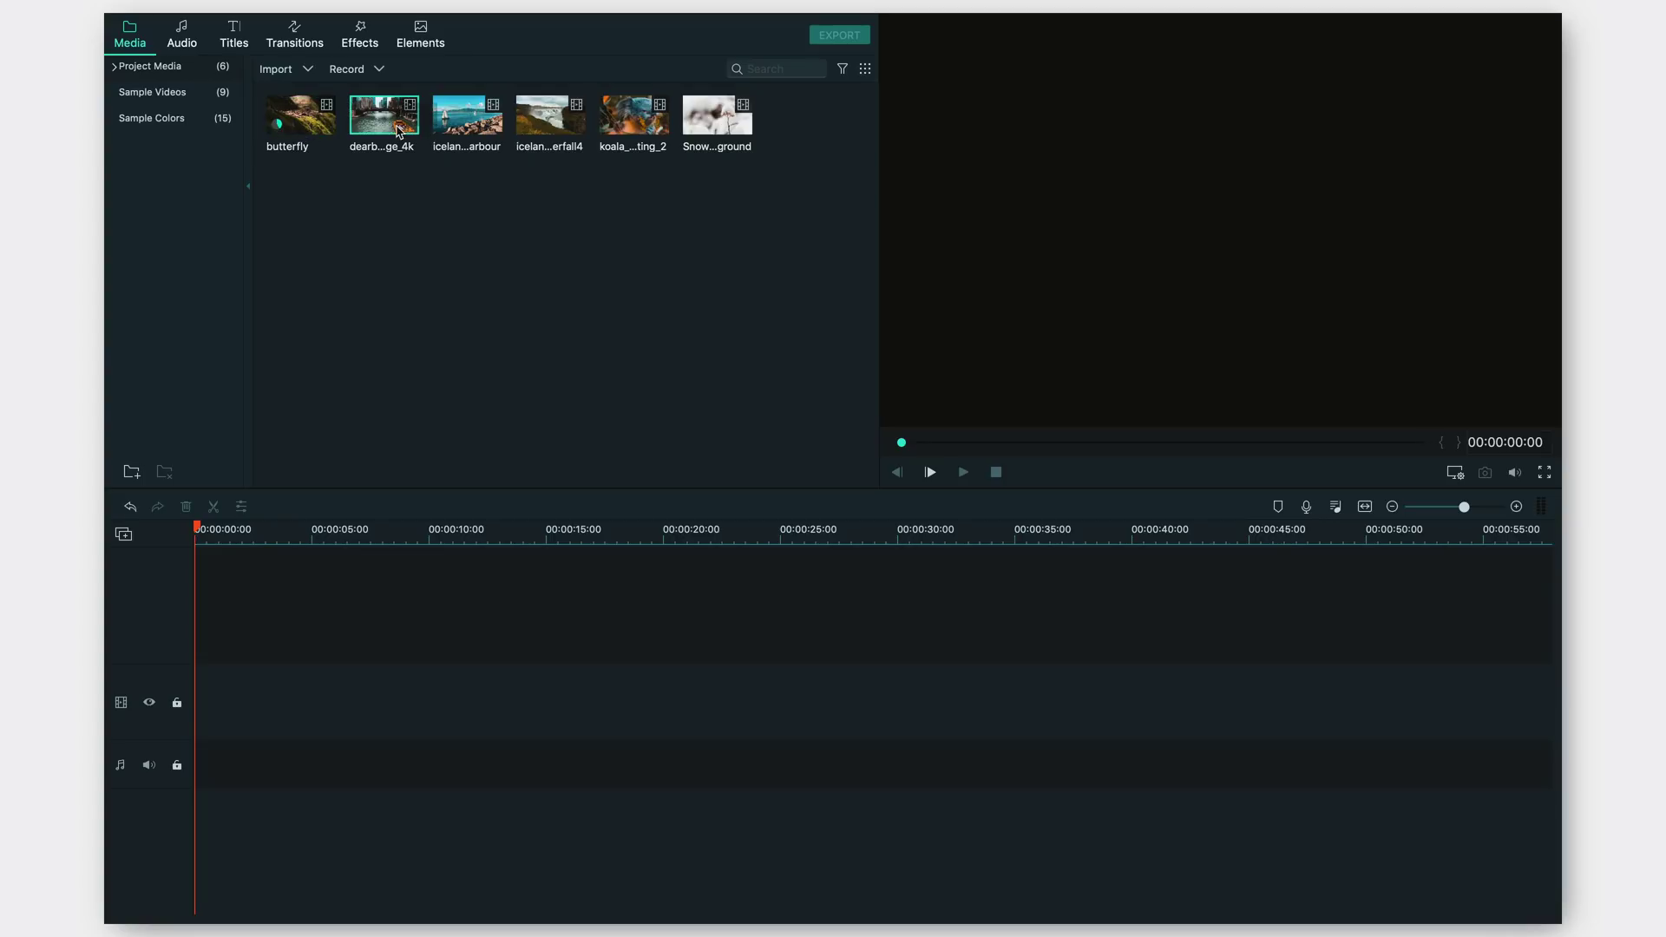
pyautogui.click(443, 126)
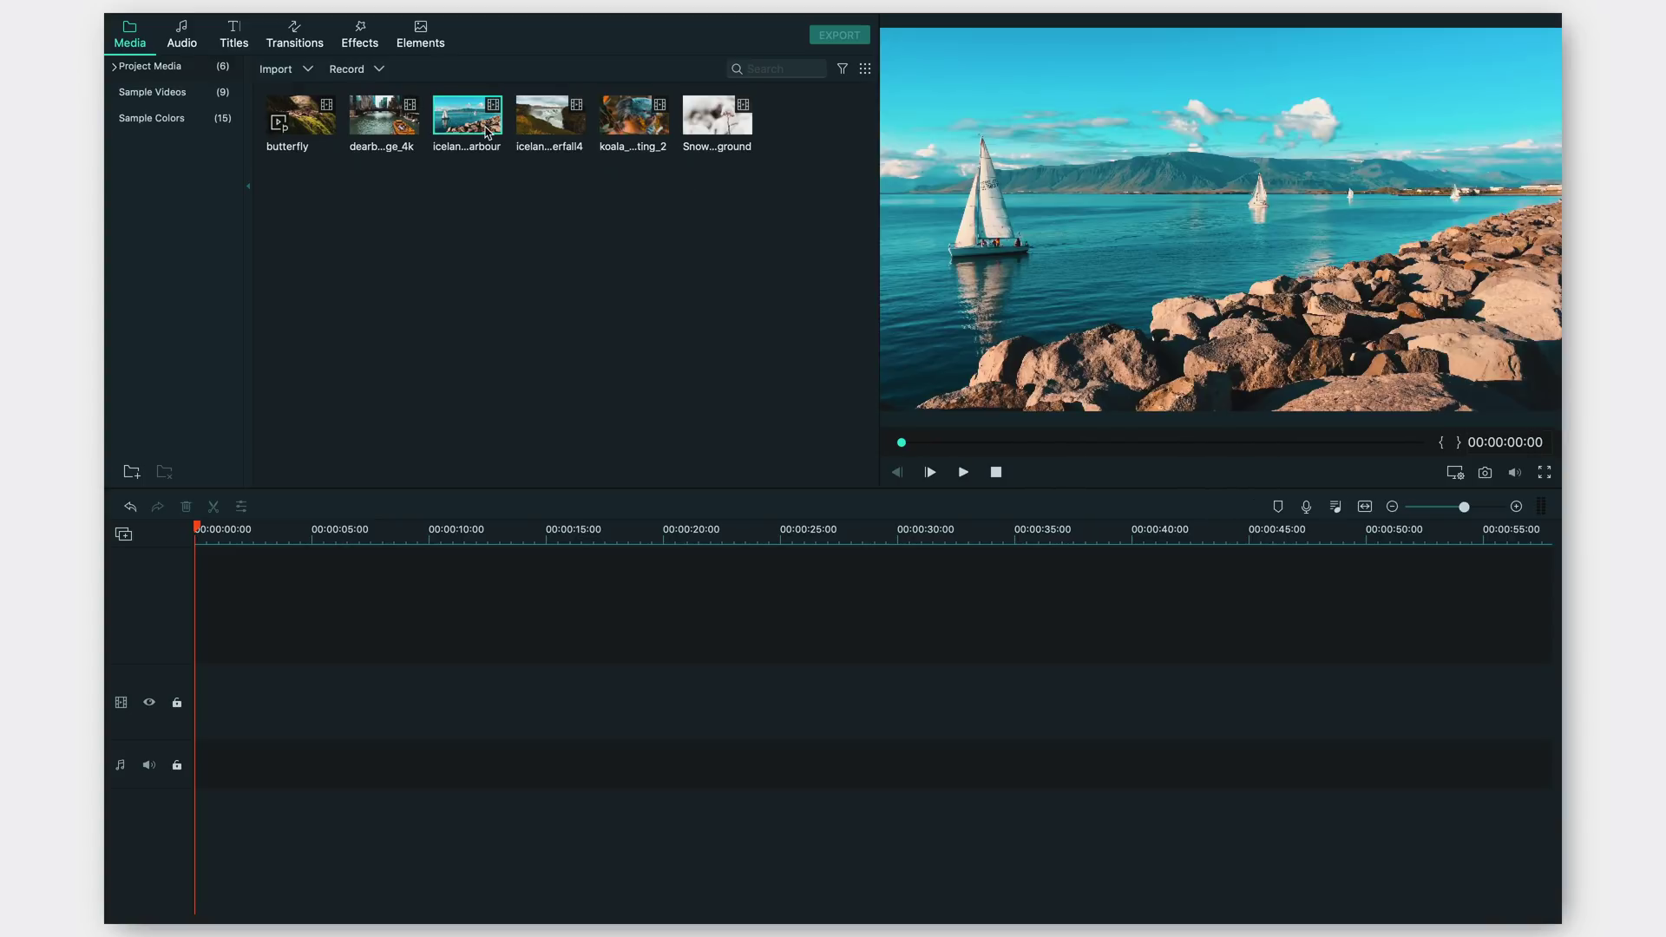
pyautogui.press('space')
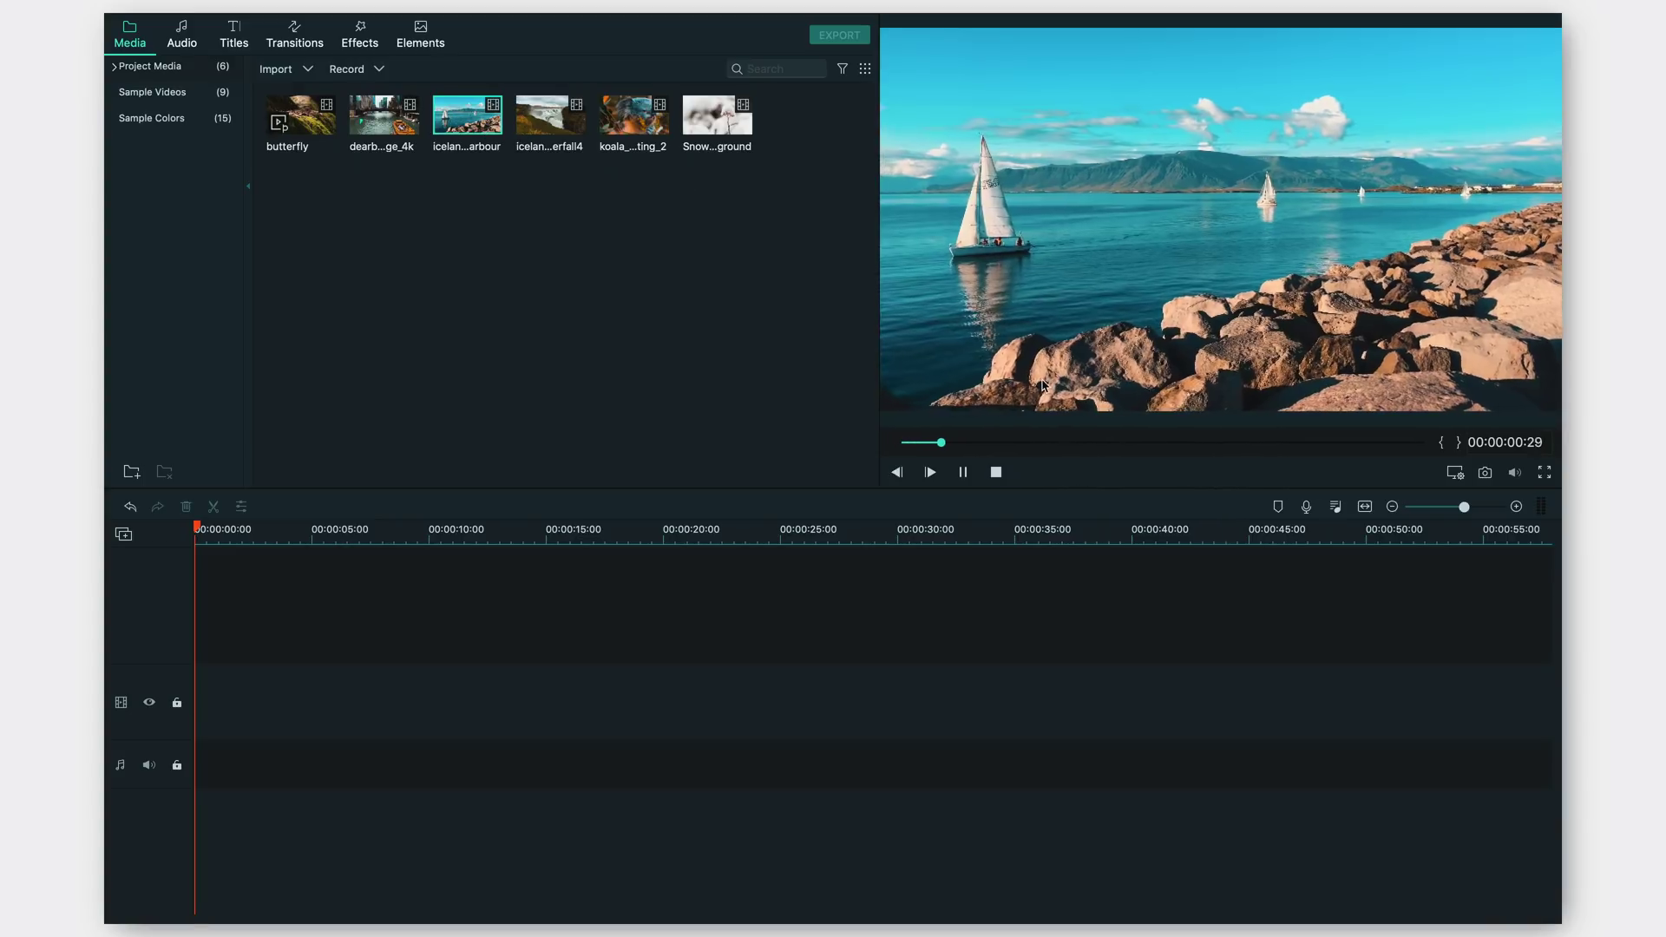
pyautogui.click(972, 480)
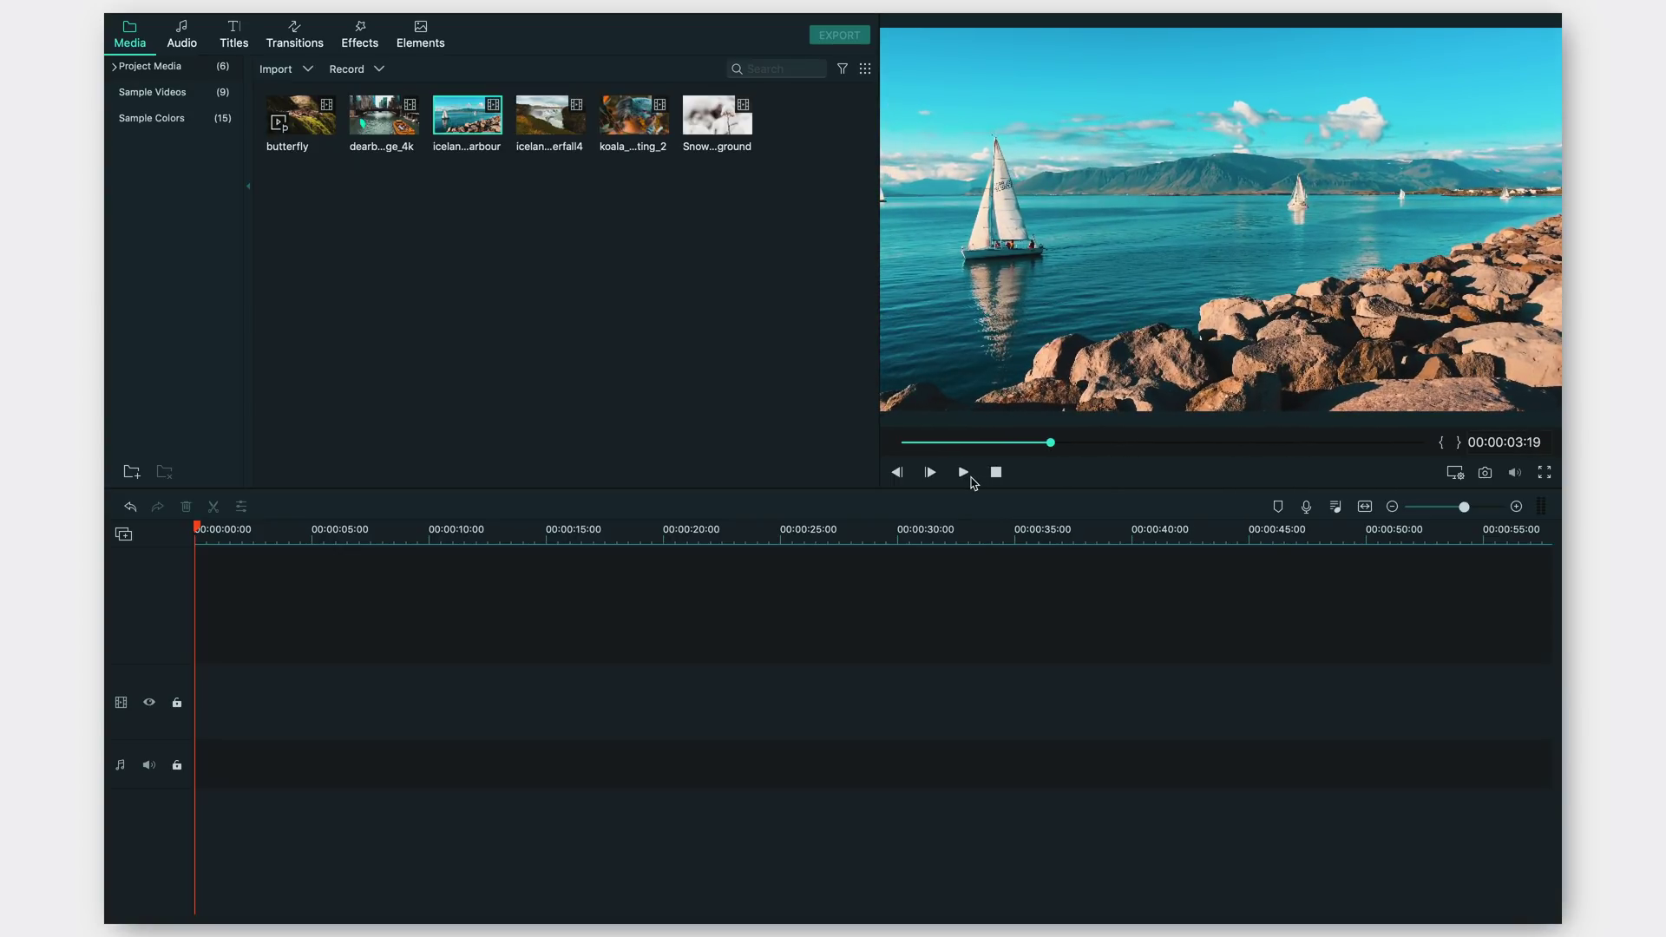
# Step: Check the preview display settings, then put the butterfly clip at the start of the video track
pyautogui.click(1453, 472)
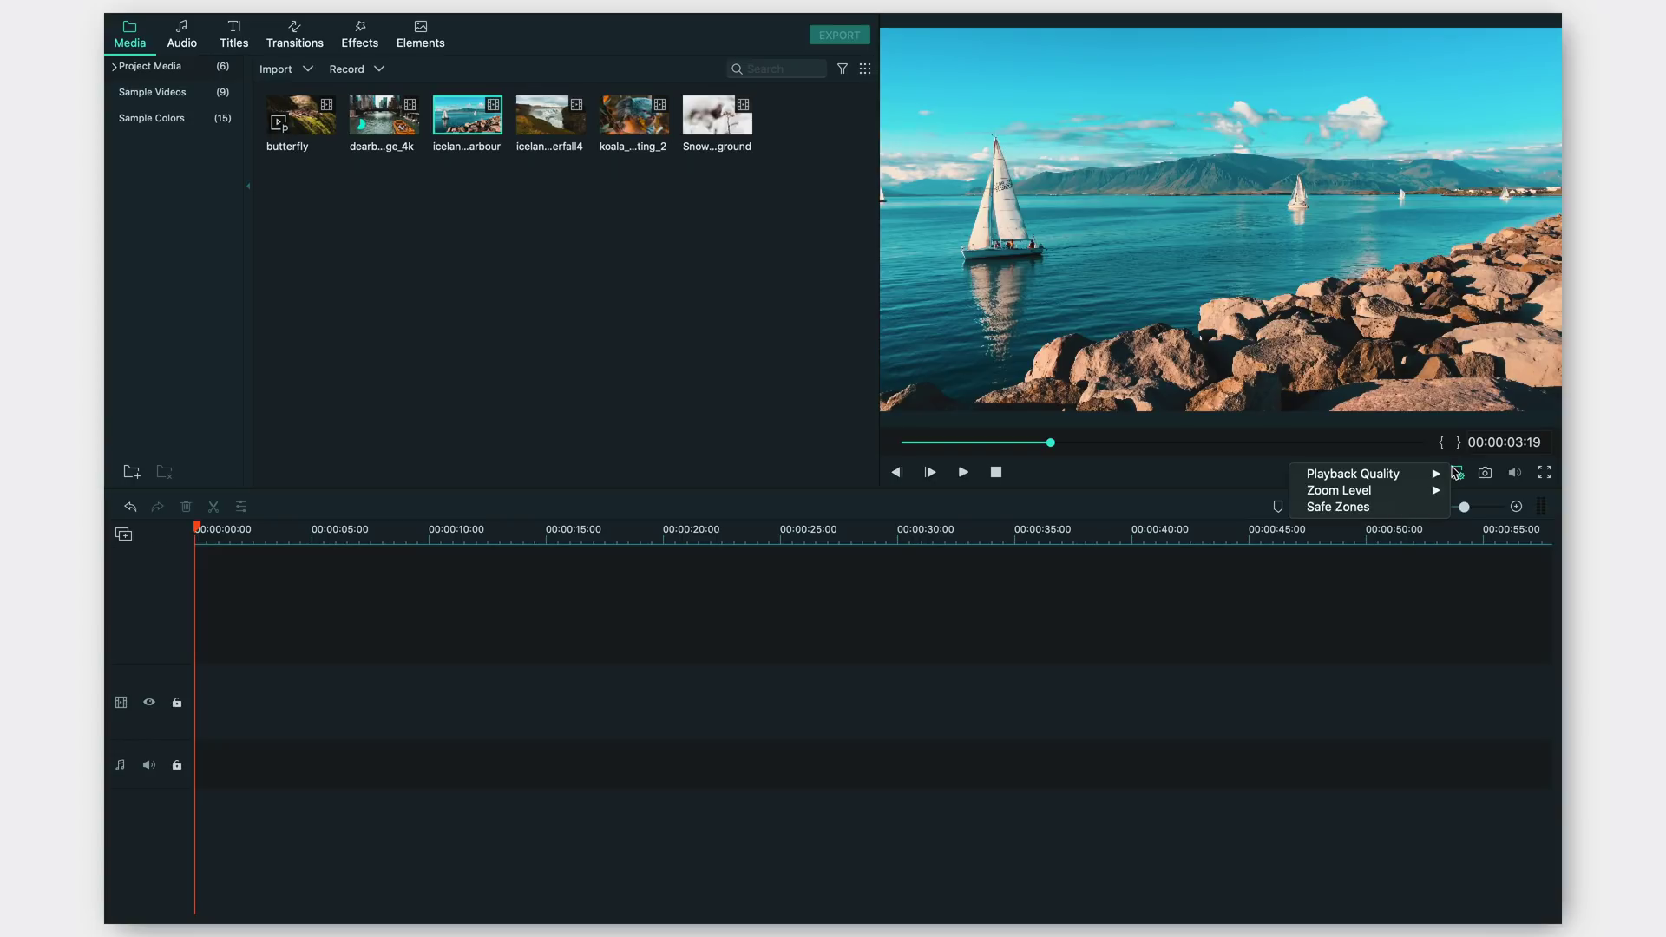
pyautogui.moveTo(1395, 473)
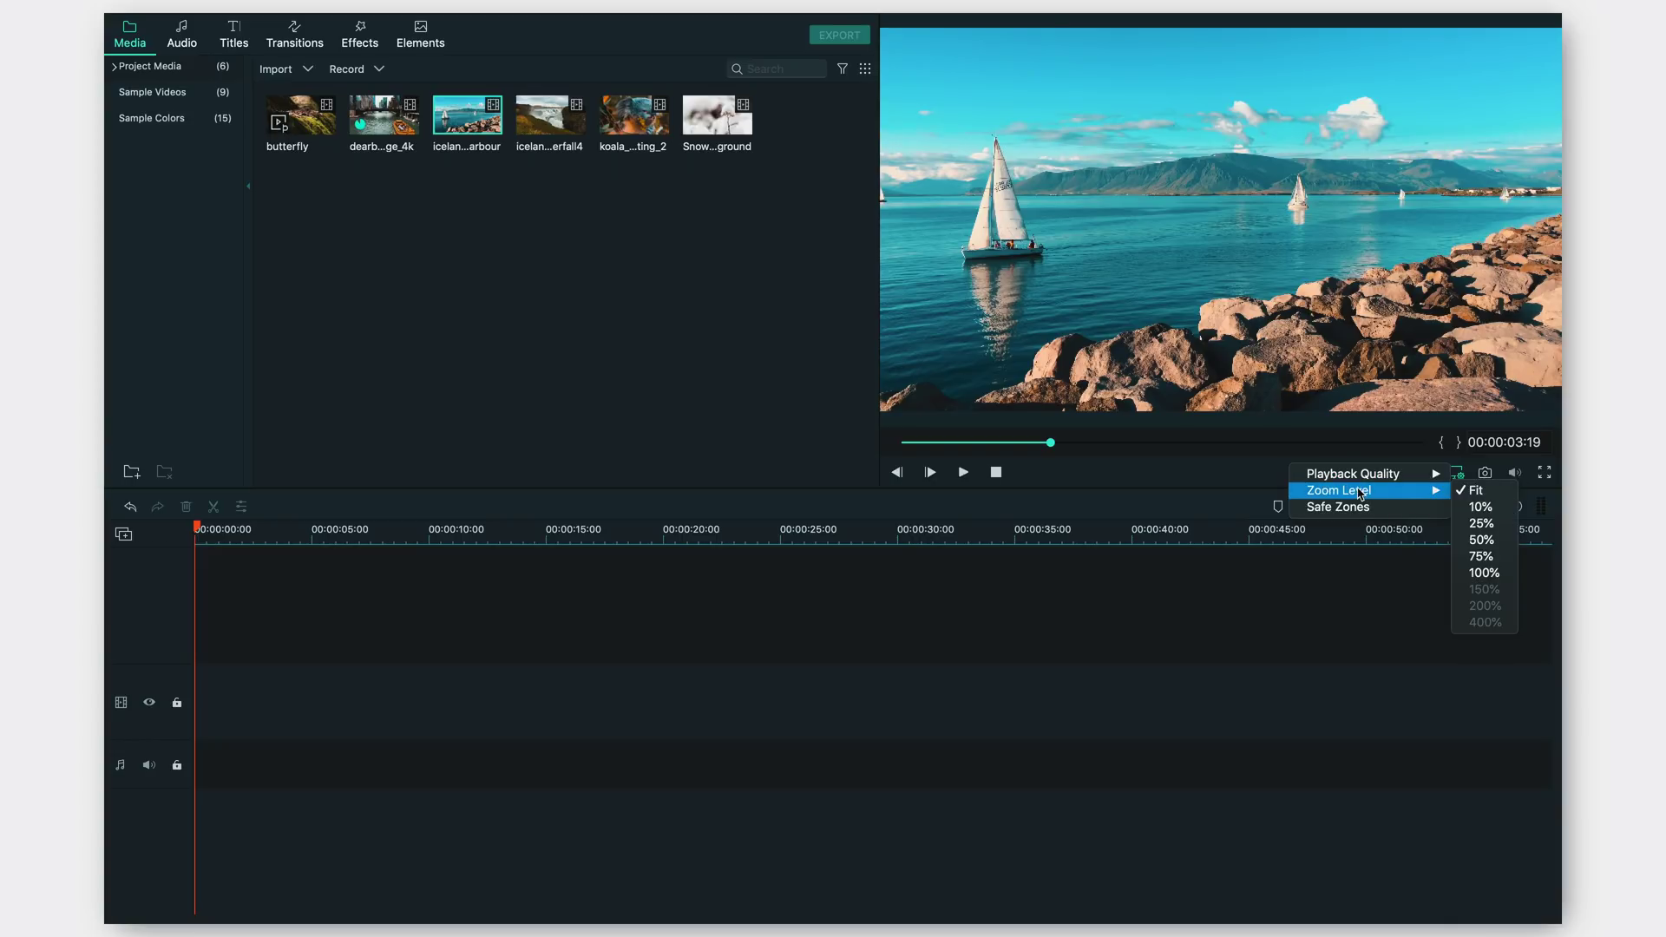
pyautogui.click(1076, 474)
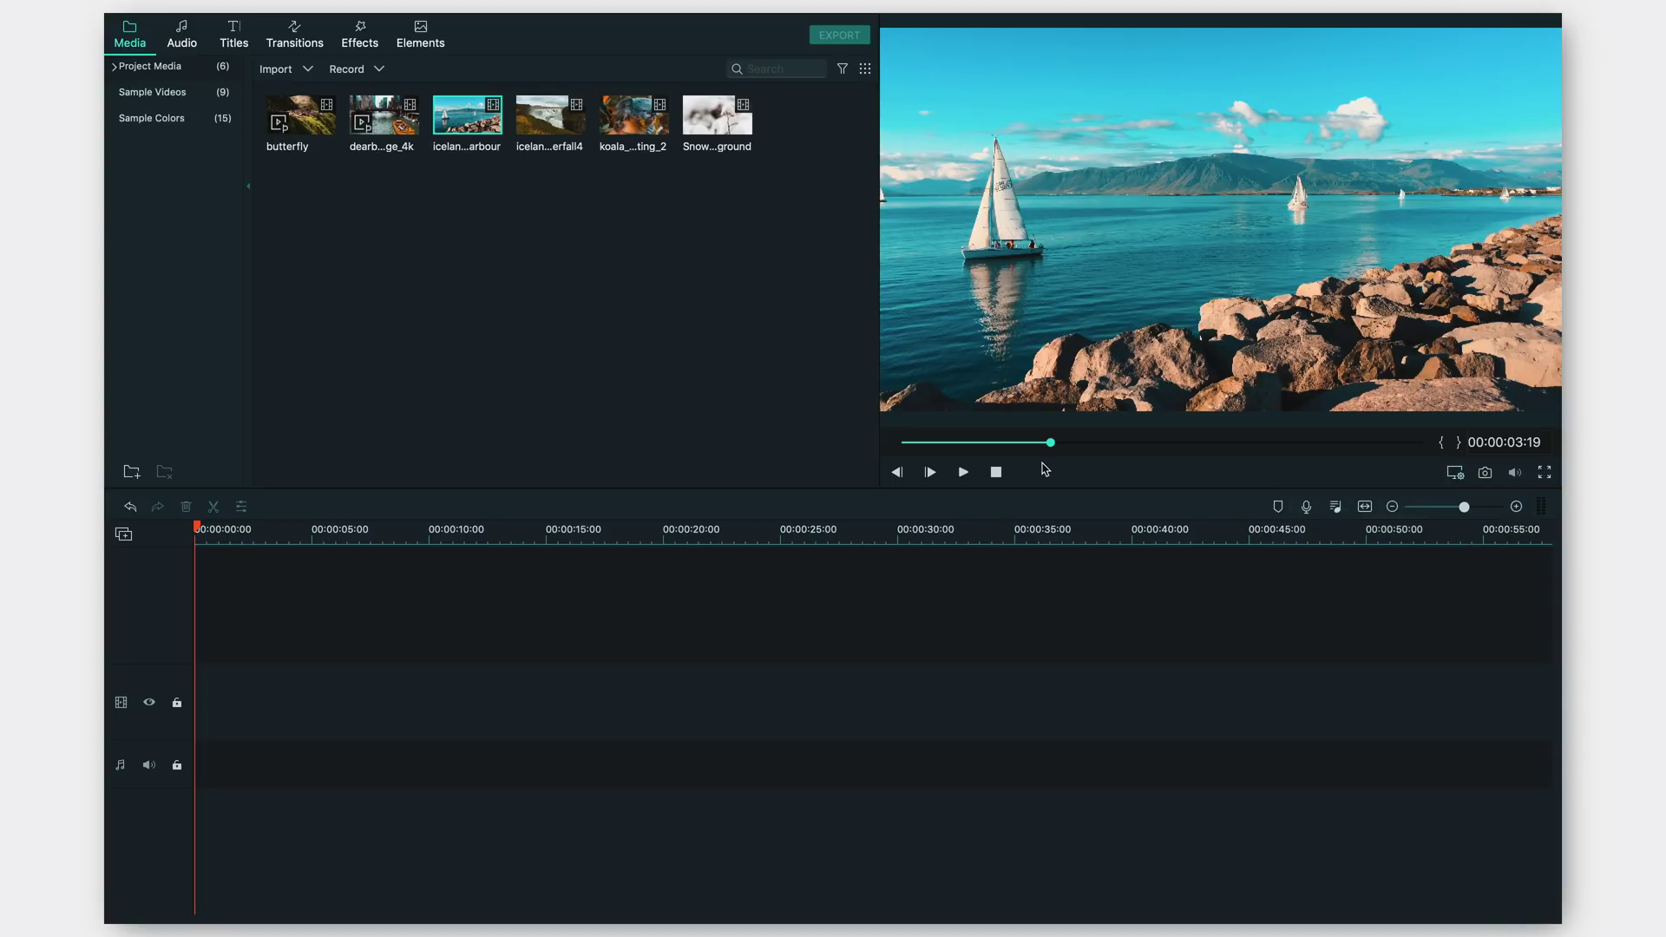
pyautogui.moveTo(803, 213); pyautogui.dragTo(198, 681)
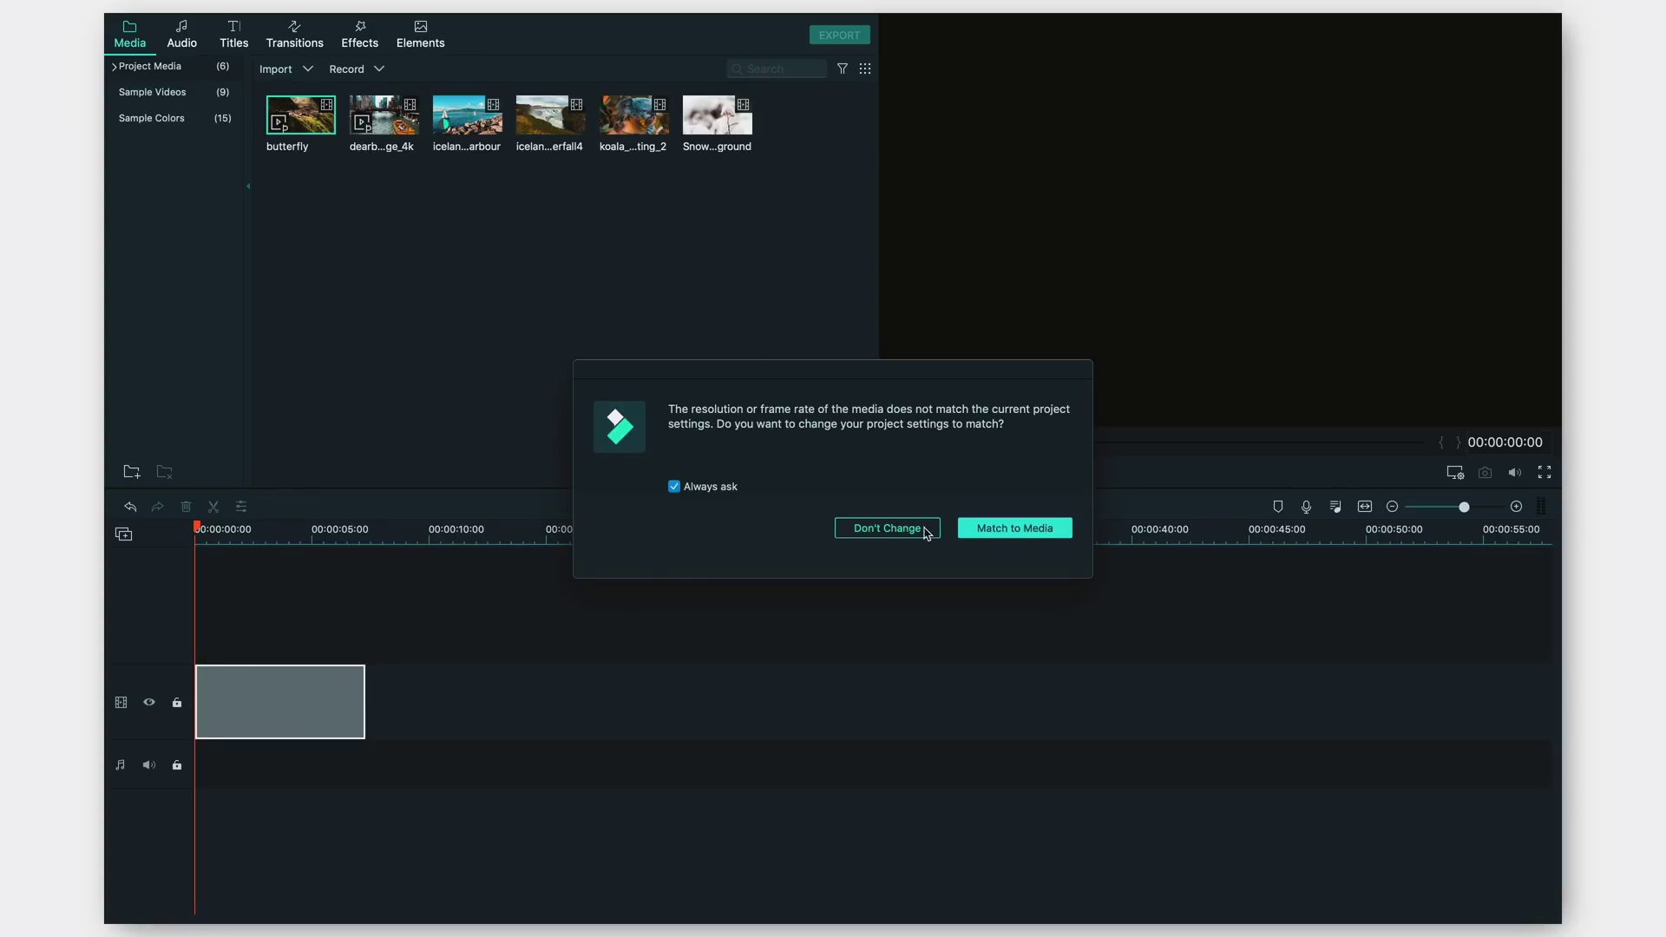
# Step: Match project settings to the butterfly clip and keep preview Playback Quality at Full
pyautogui.click(987, 527)
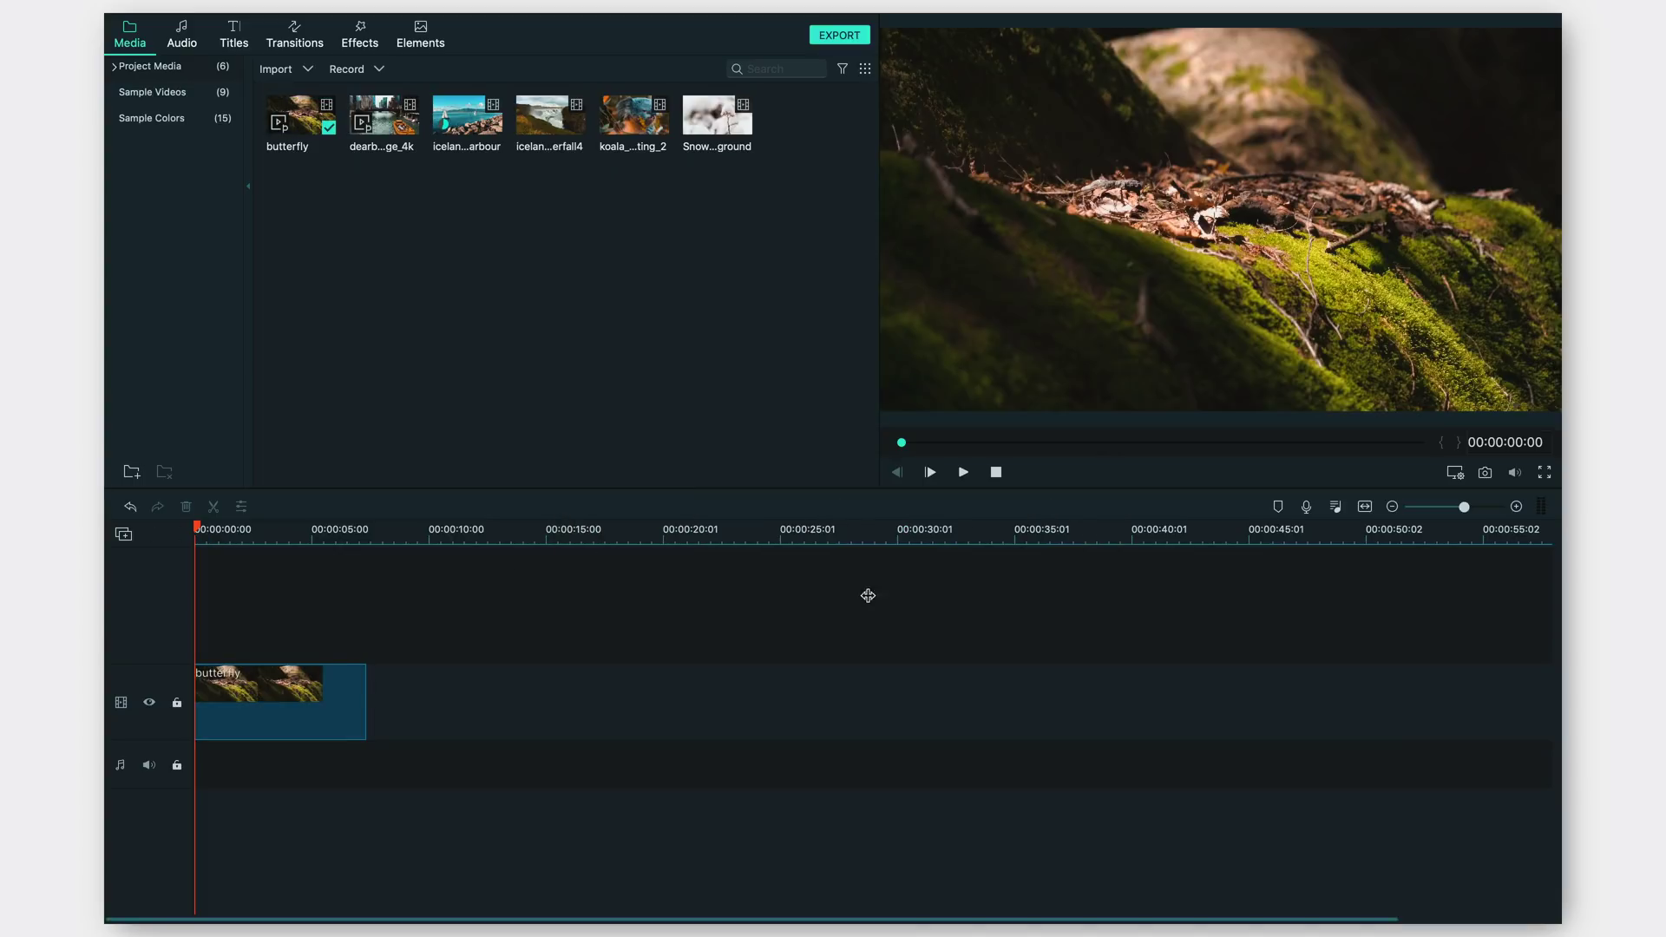
pyautogui.click(961, 471)
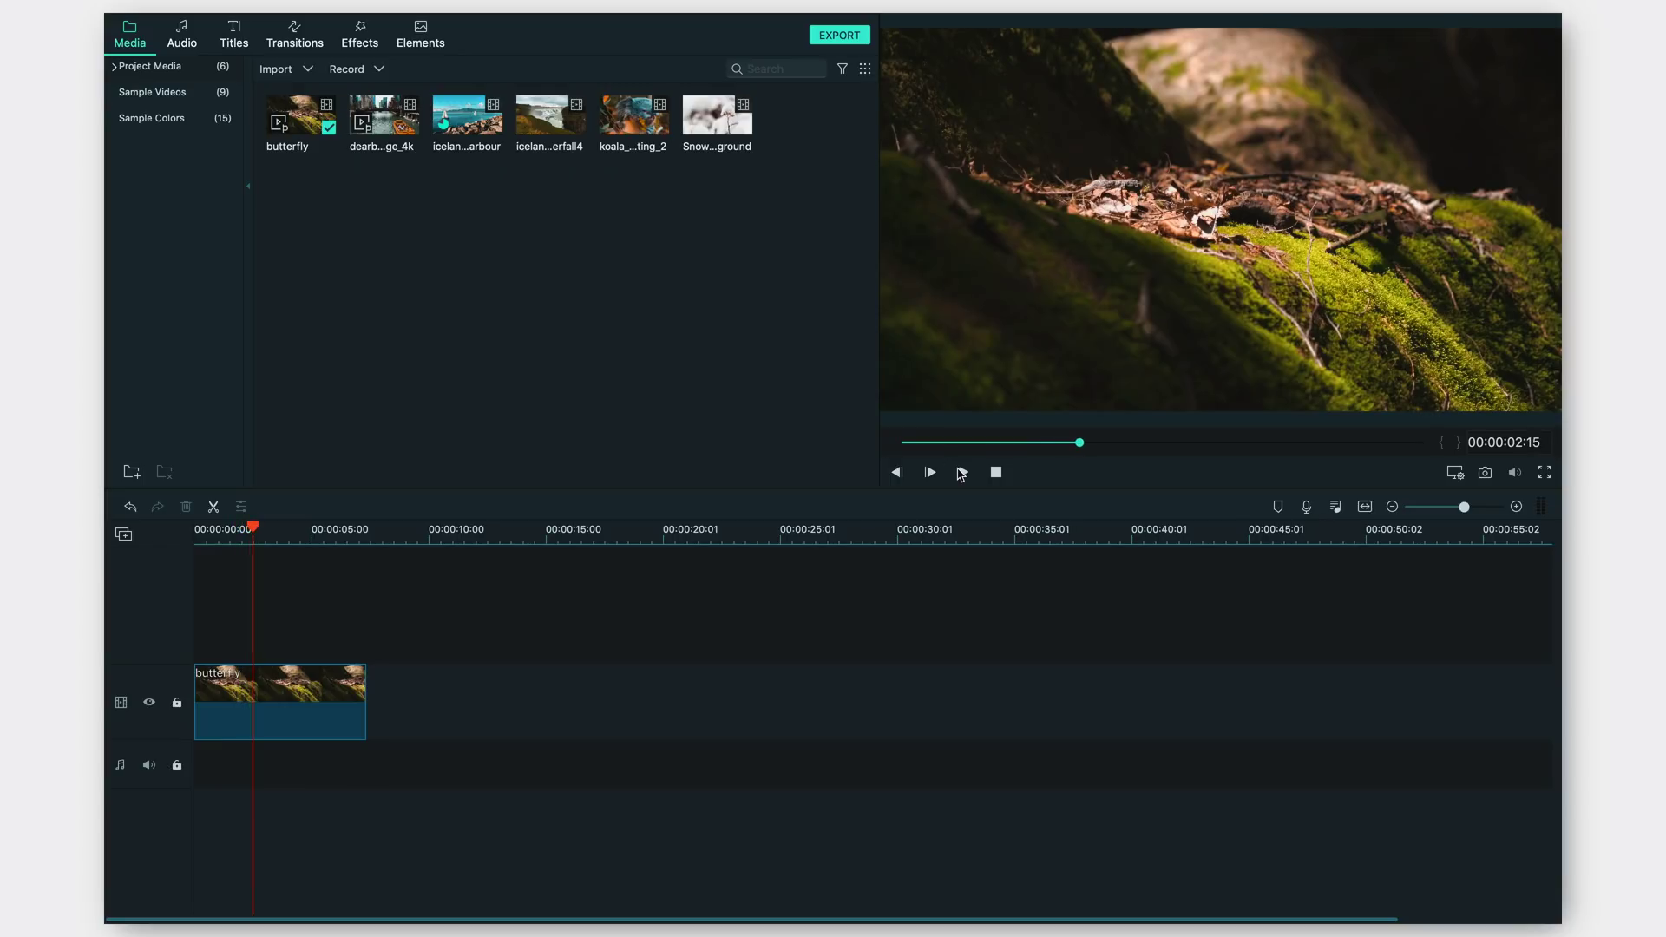
pyautogui.click(1449, 471)
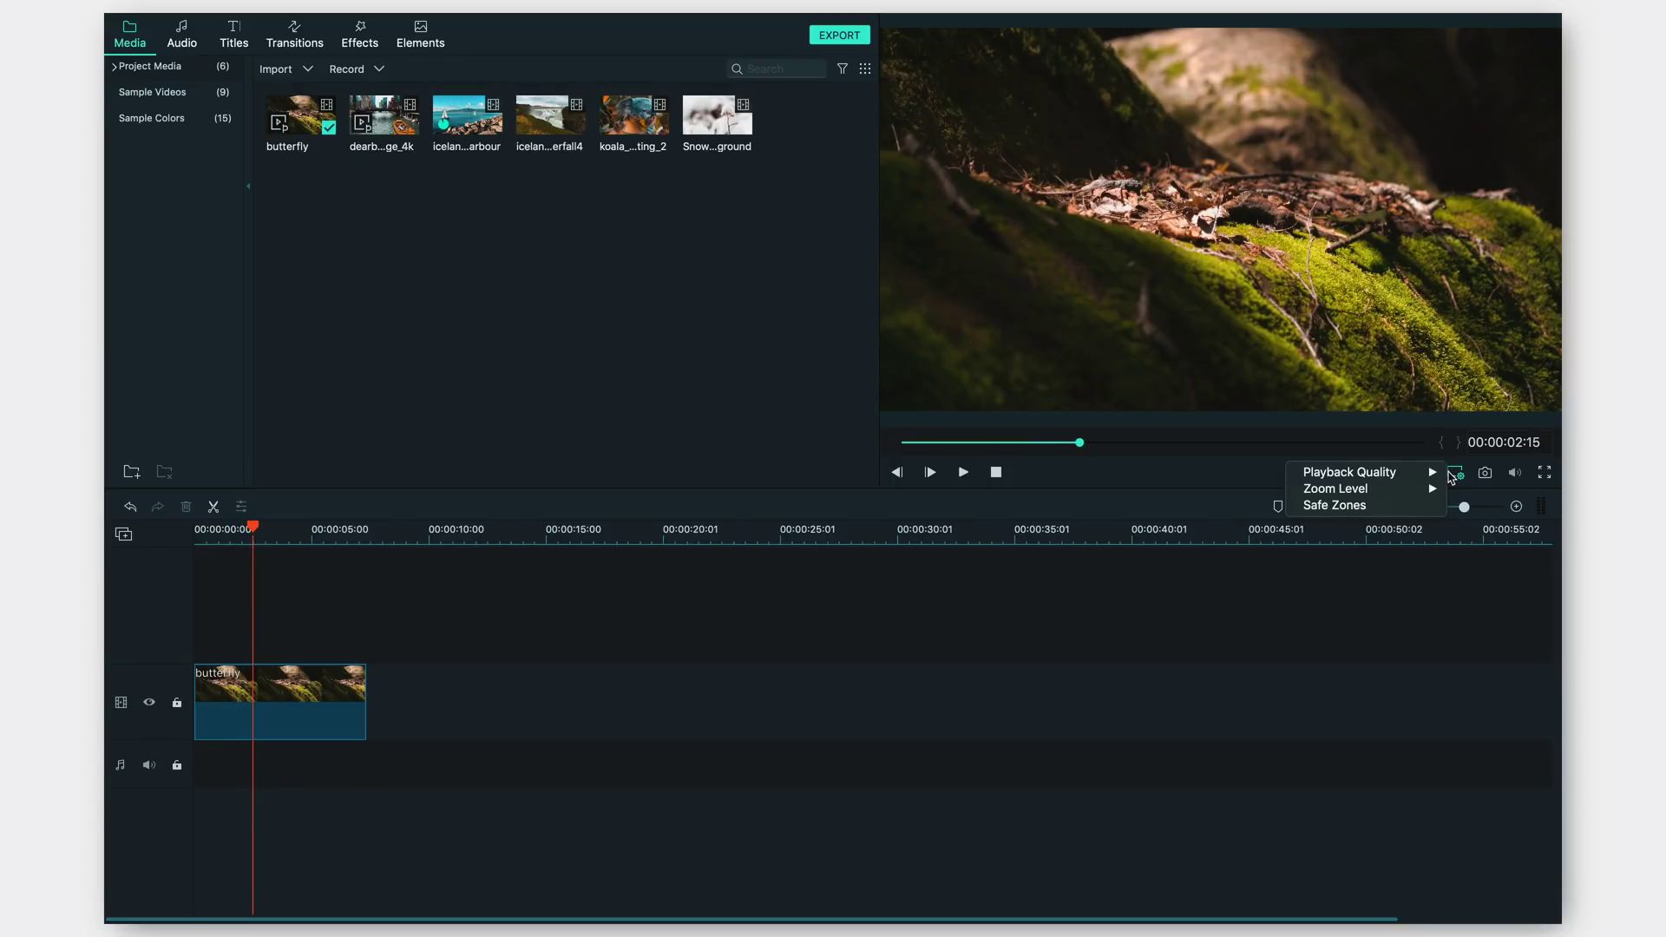
pyautogui.moveTo(1415, 473)
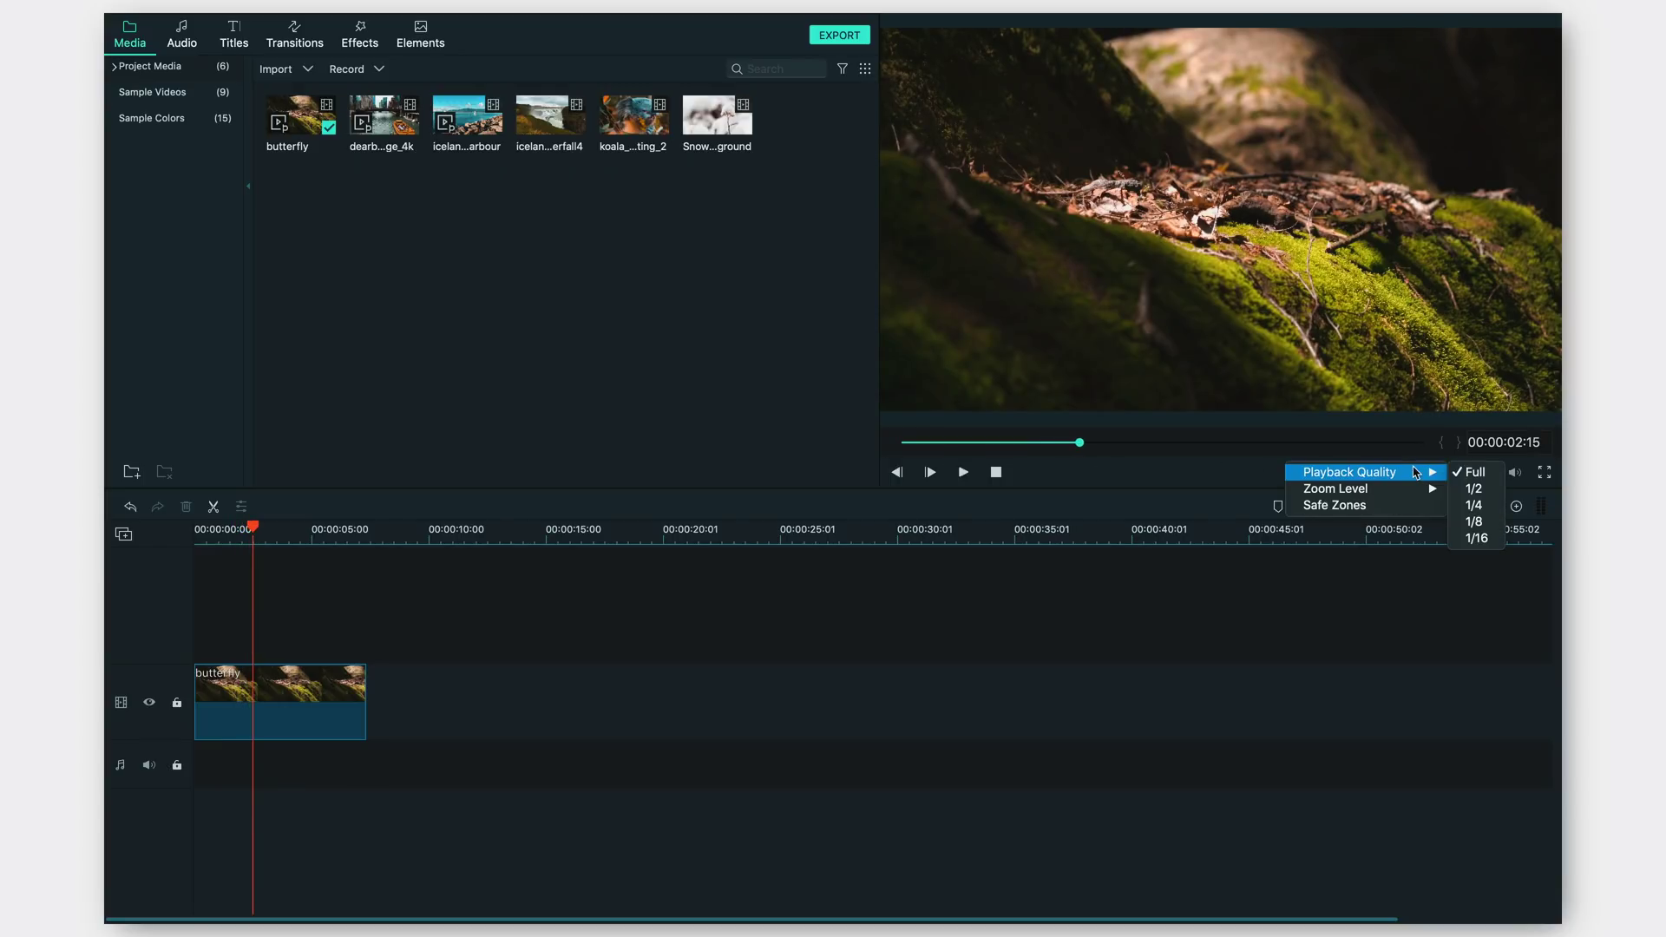
pyautogui.click(1458, 476)
# Step: Enlarge the preview by lowering the timeline and narrowing the media library, then play it back
pyautogui.moveTo(1204, 483); pyautogui.dragTo(1136, 556)
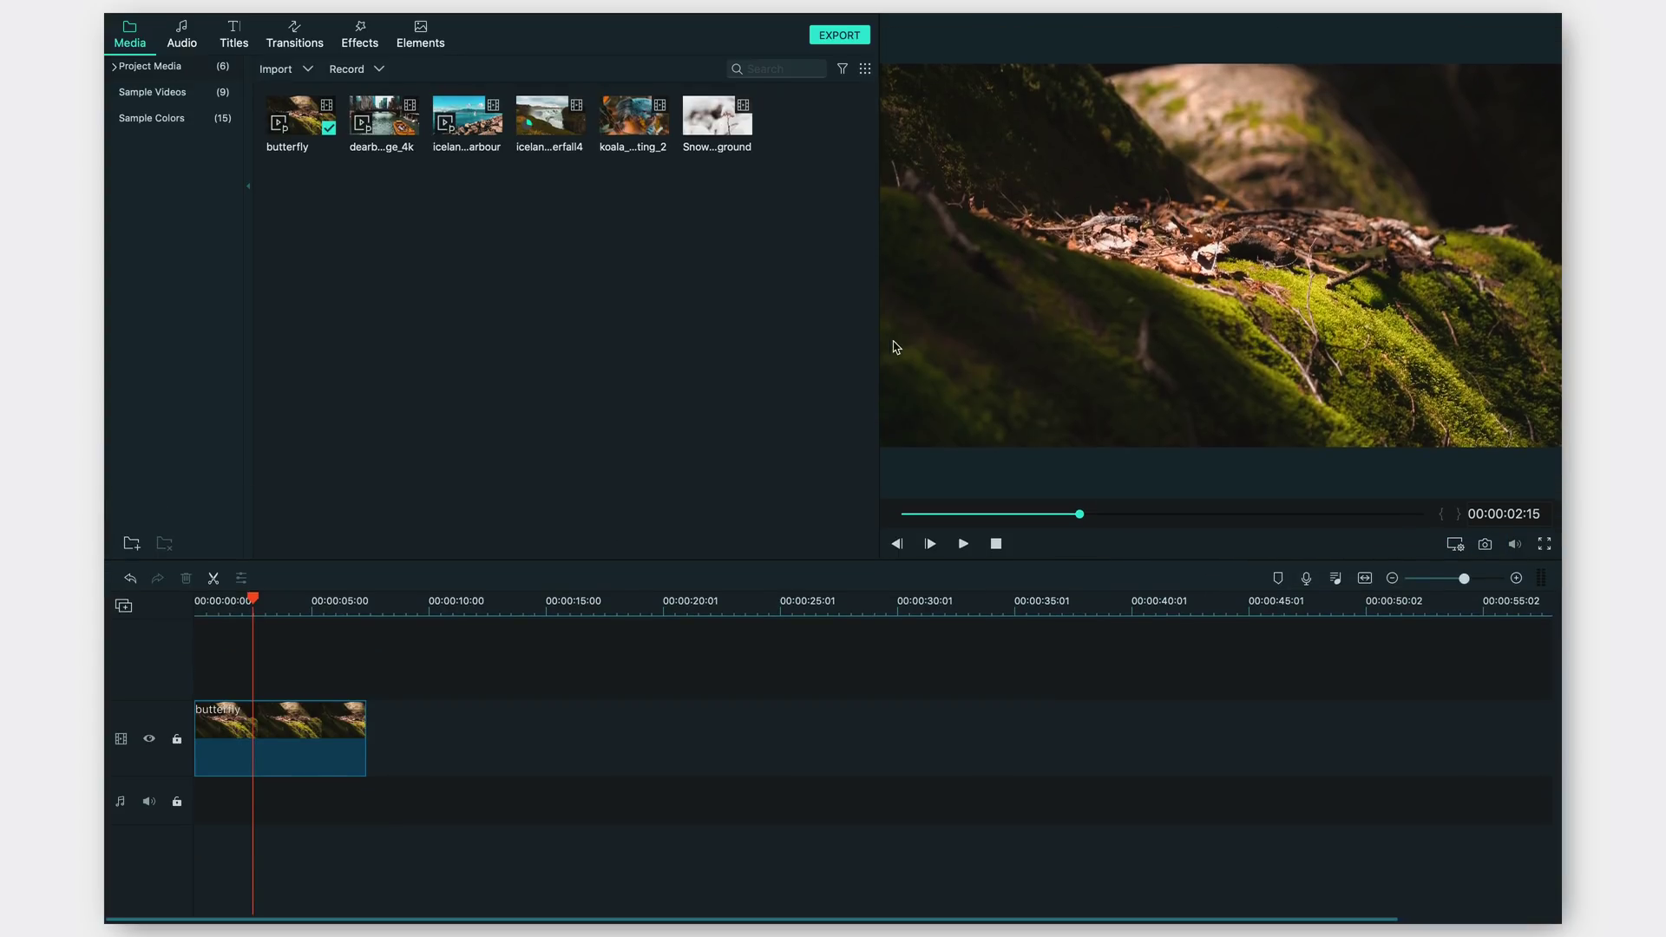
pyautogui.moveTo(877, 339); pyautogui.dragTo(715, 325)
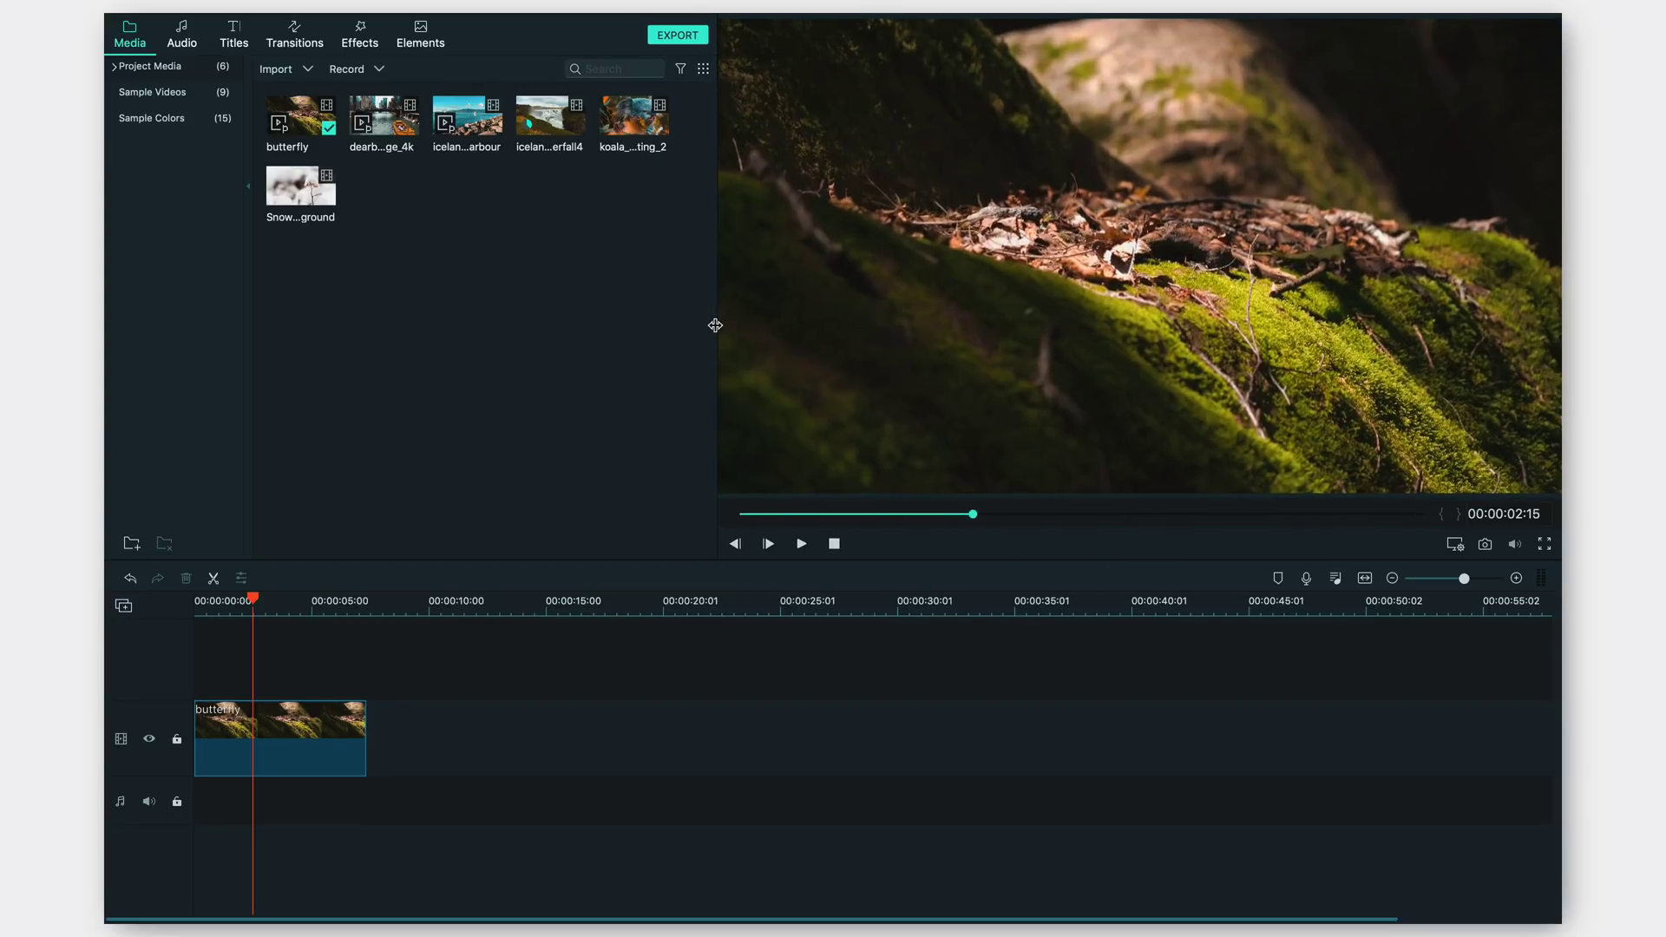
pyautogui.click(803, 549)
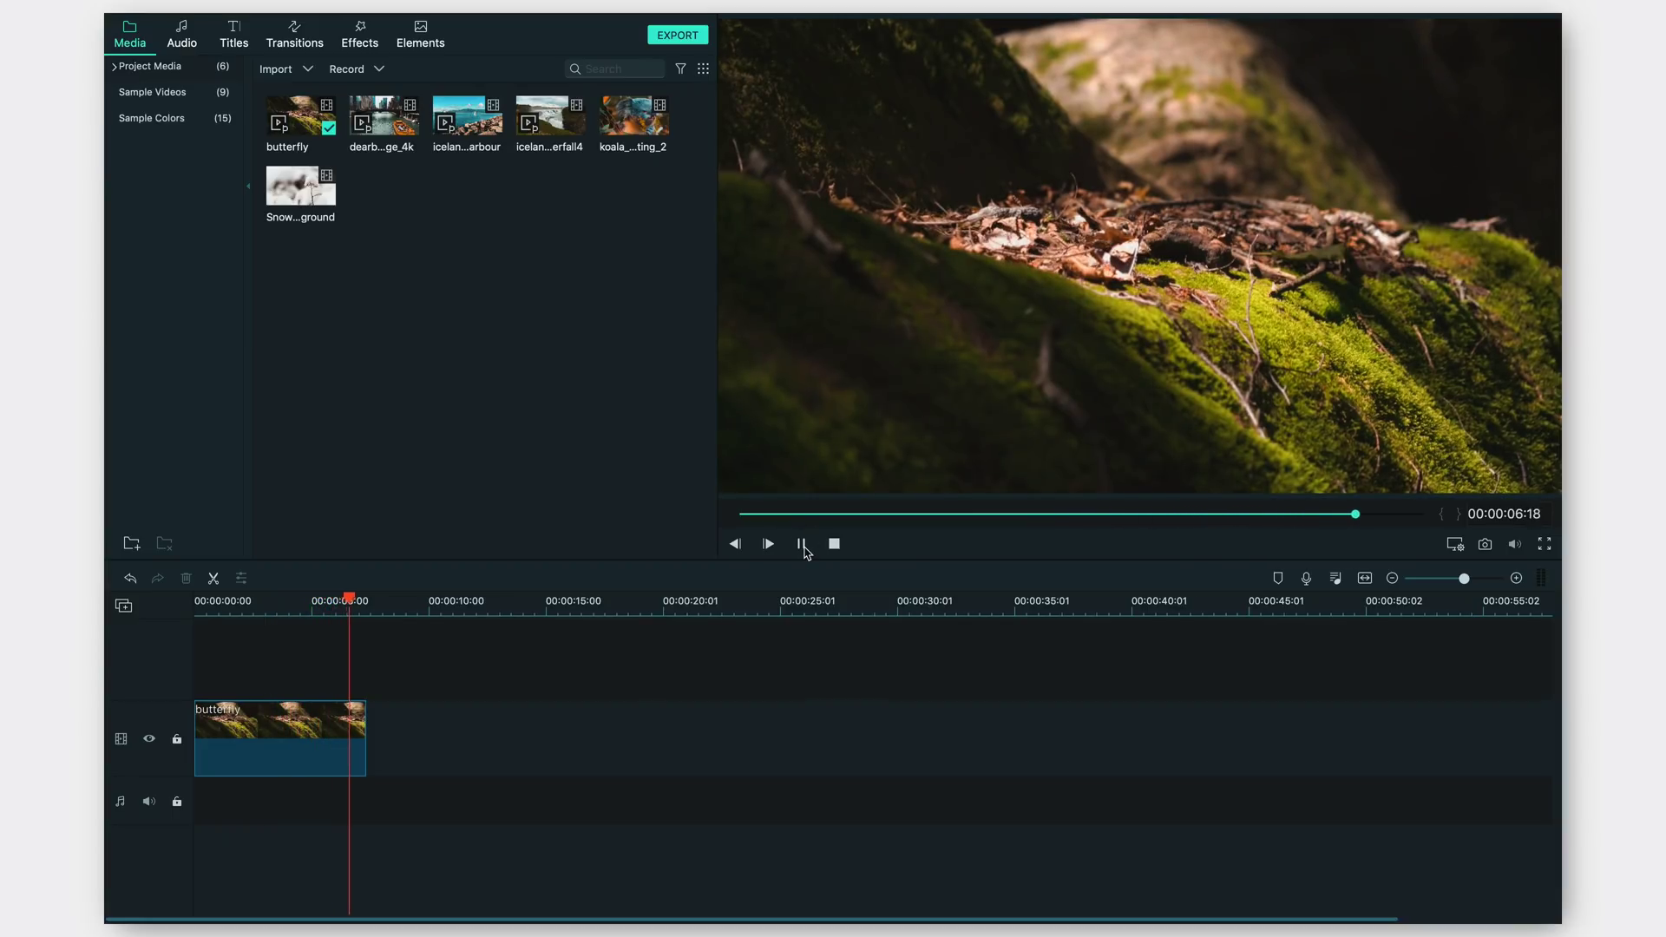
pyautogui.click(802, 544)
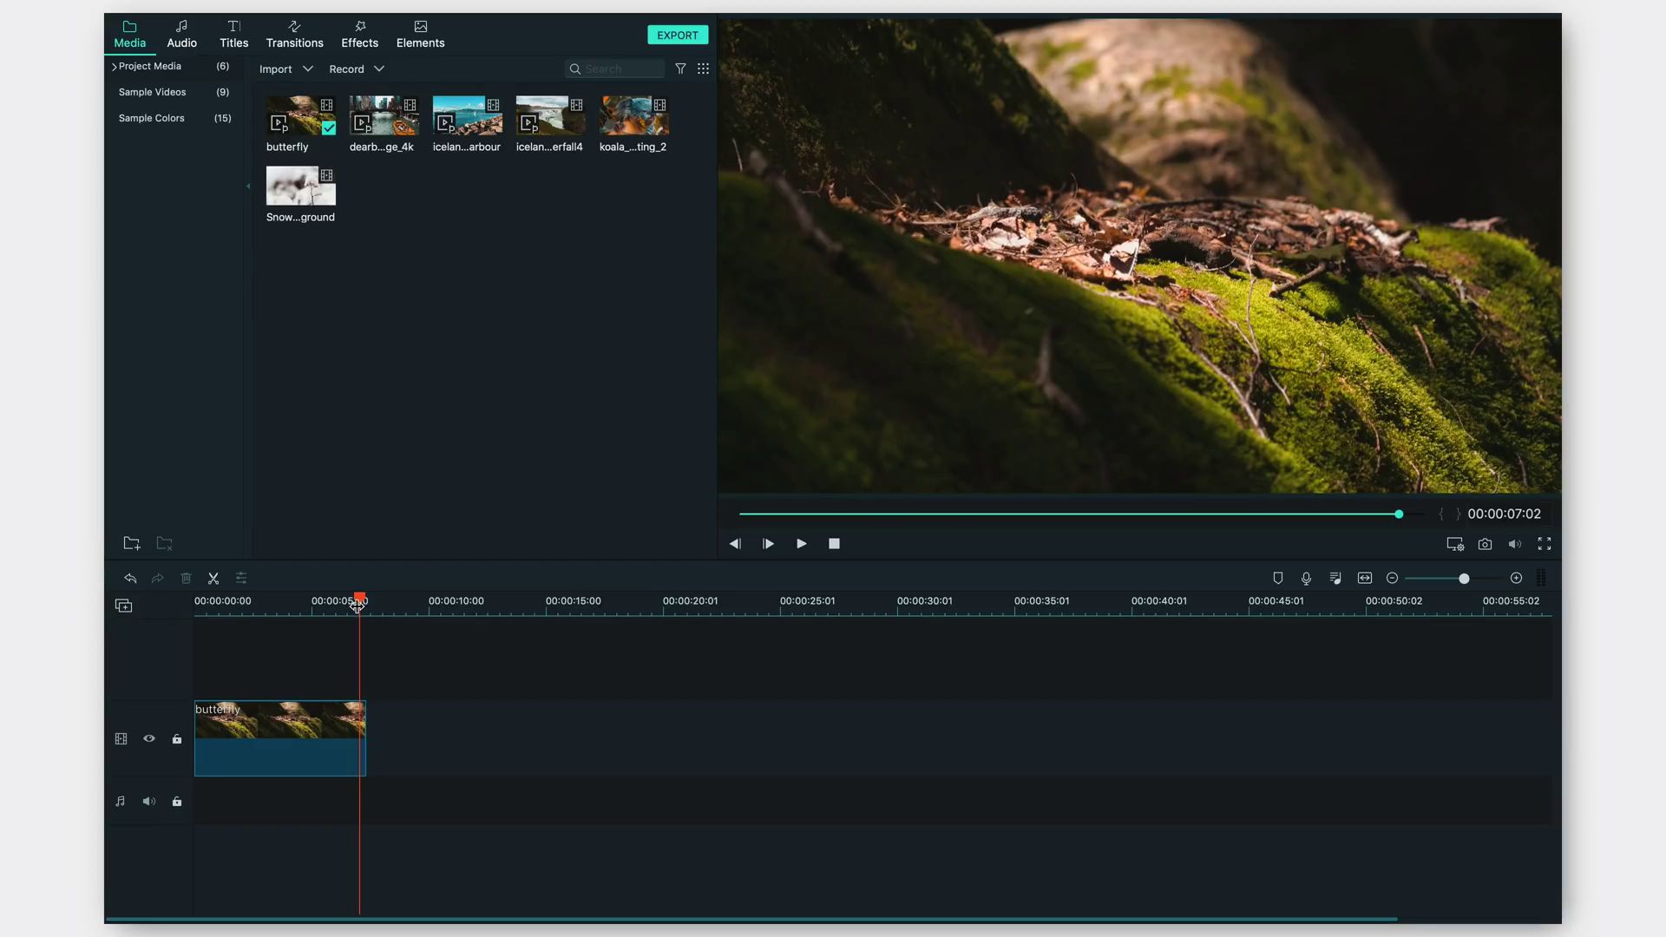
pyautogui.click(278, 646)
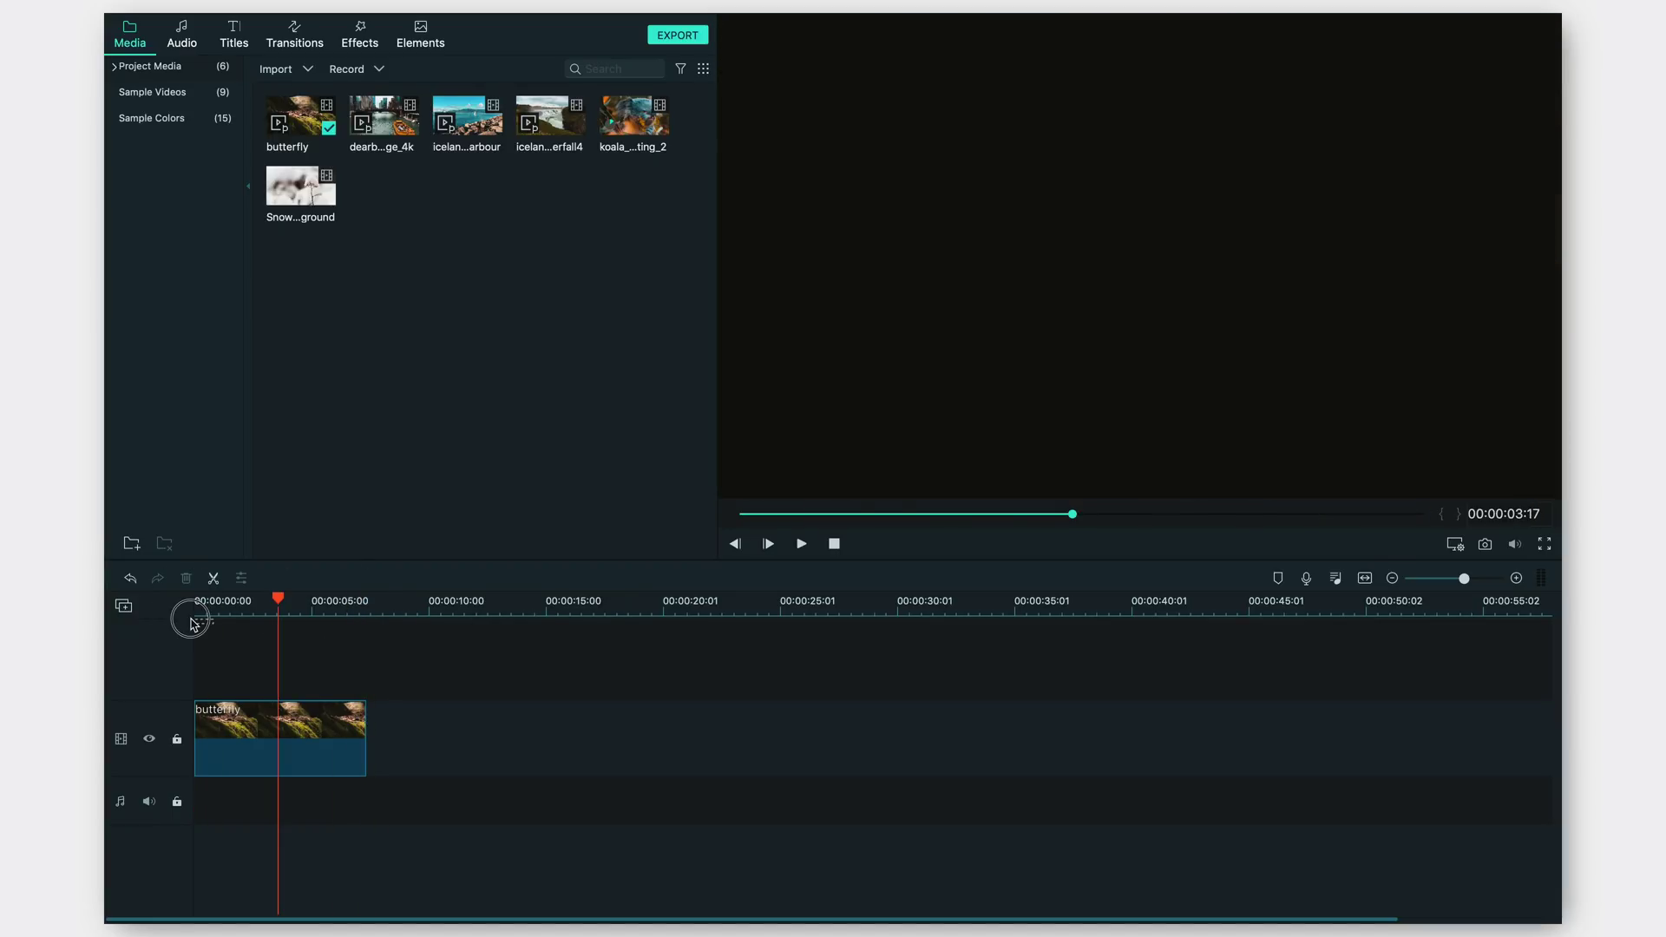
# Step: Browse the Audio library's music categories, ending on the Electronic tracks
pyautogui.click(185, 45)
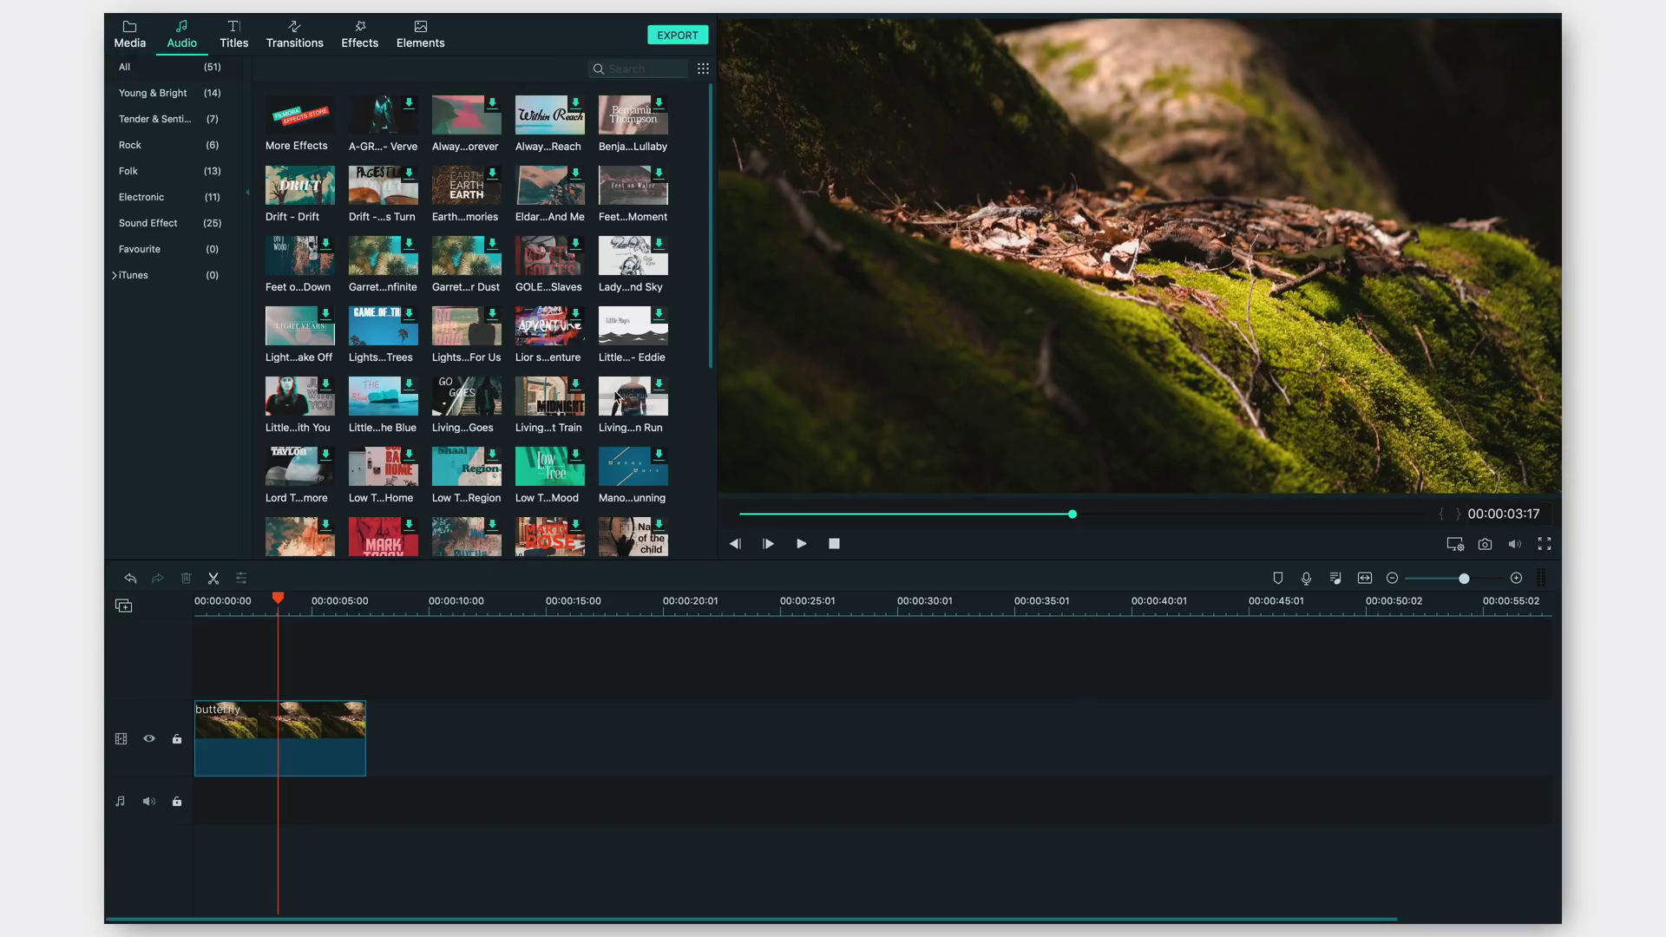
pyautogui.scroll(-3, 550, 390)
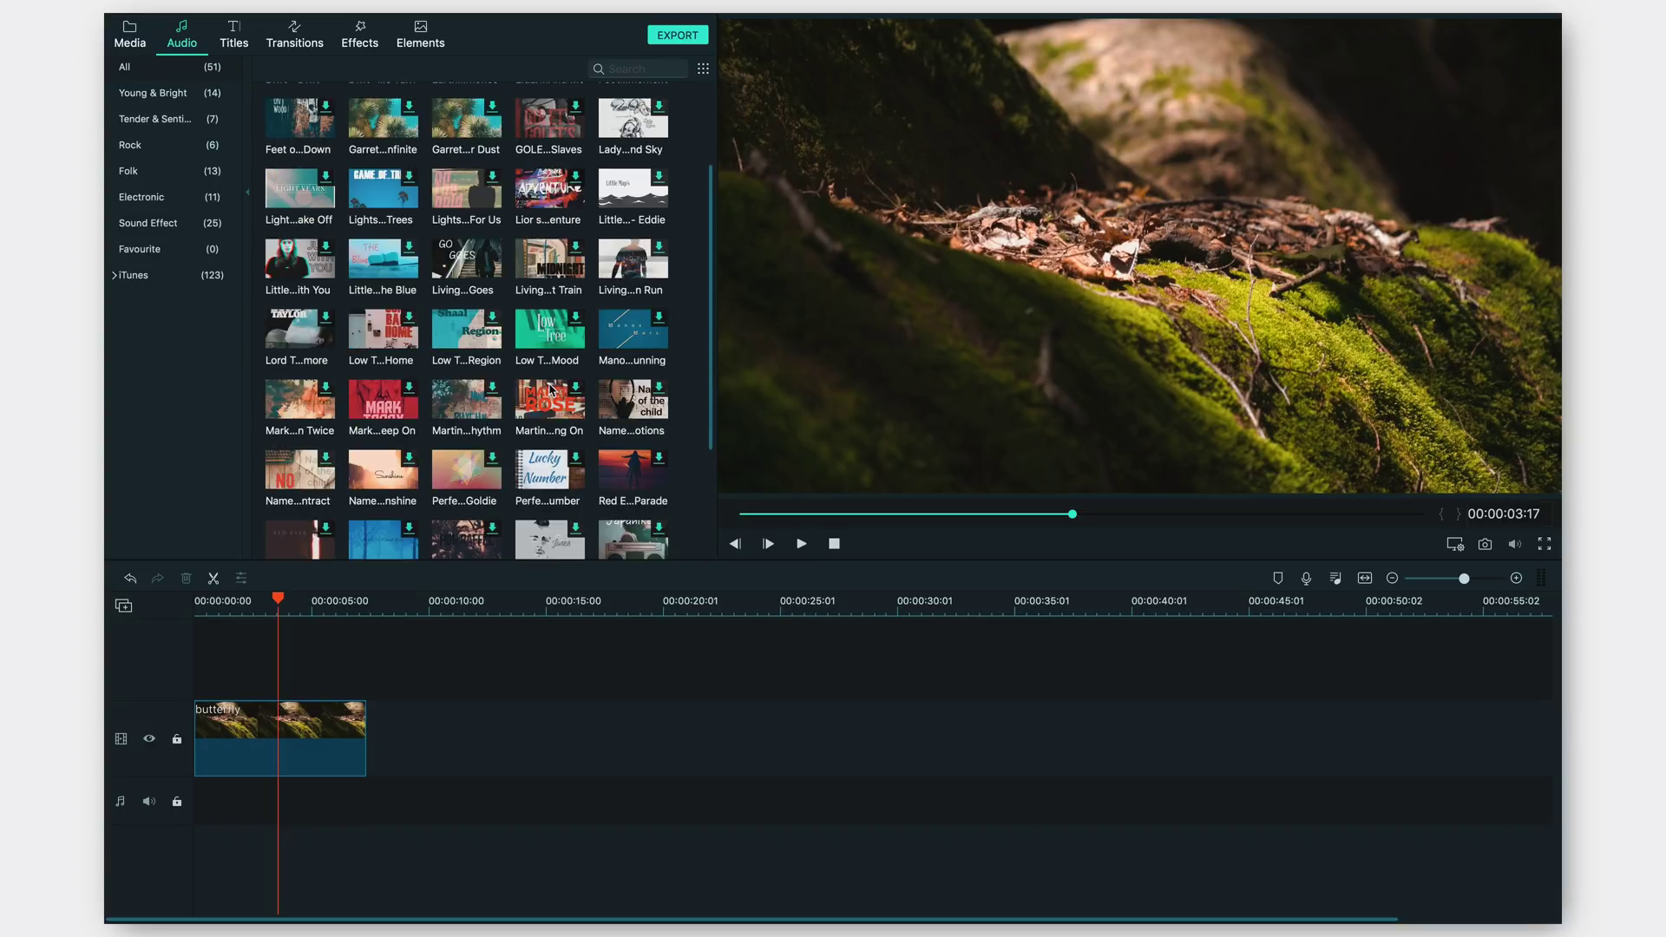
pyautogui.scroll(-3, 550, 389)
pyautogui.scroll(5, 550, 390)
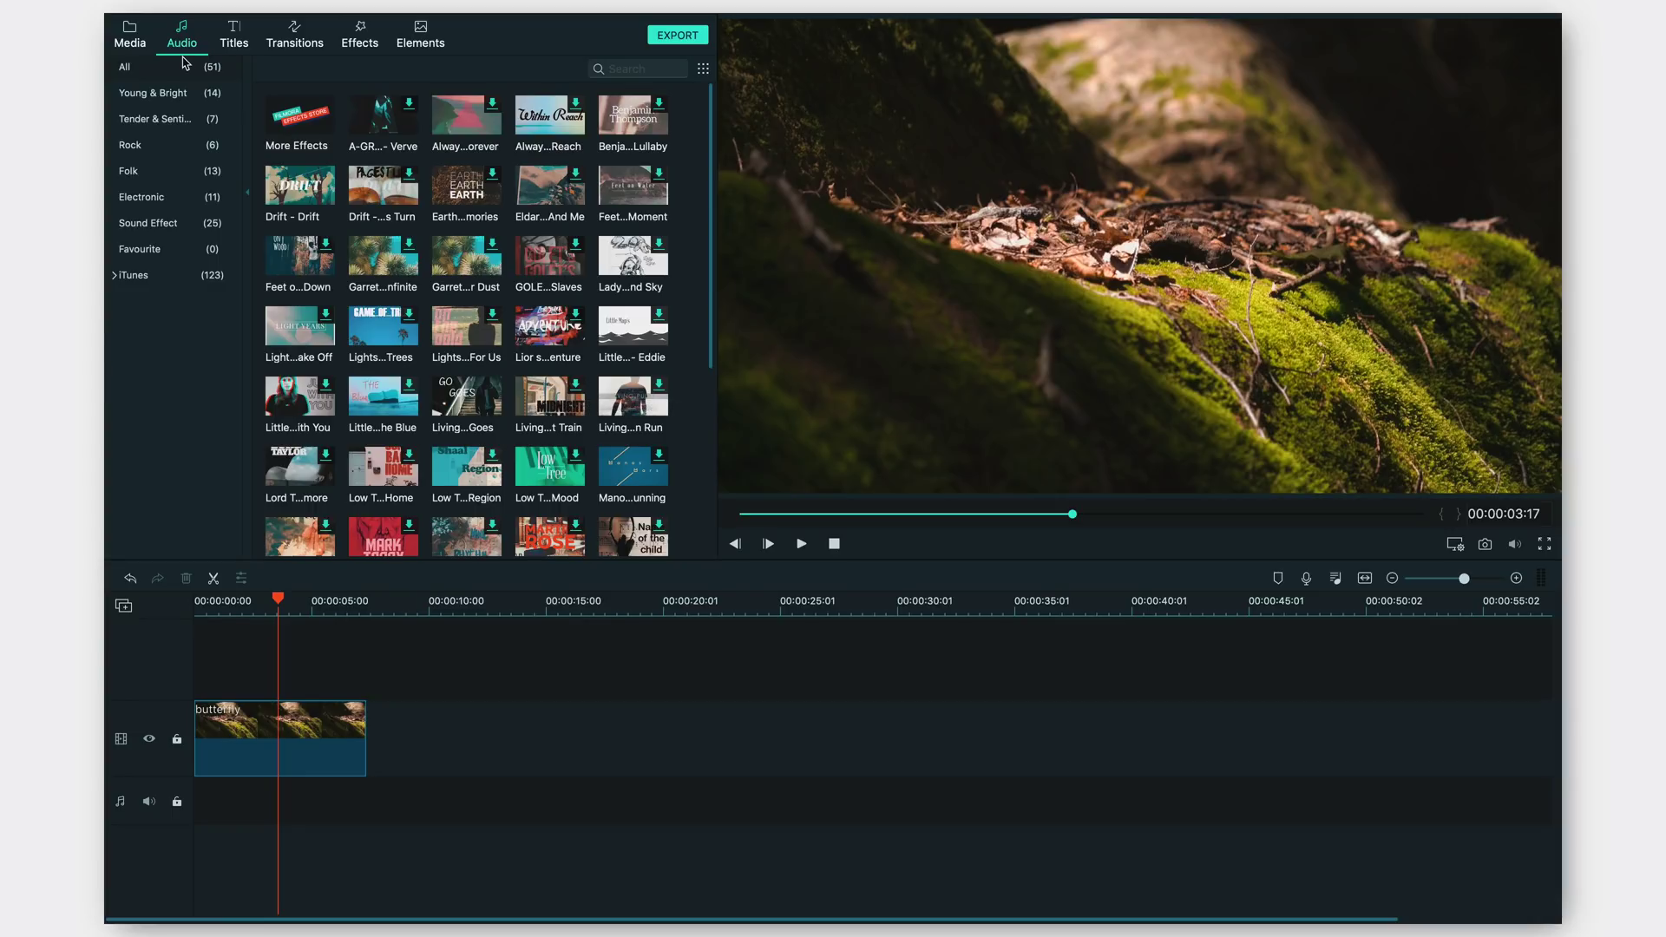
pyautogui.click(169, 97)
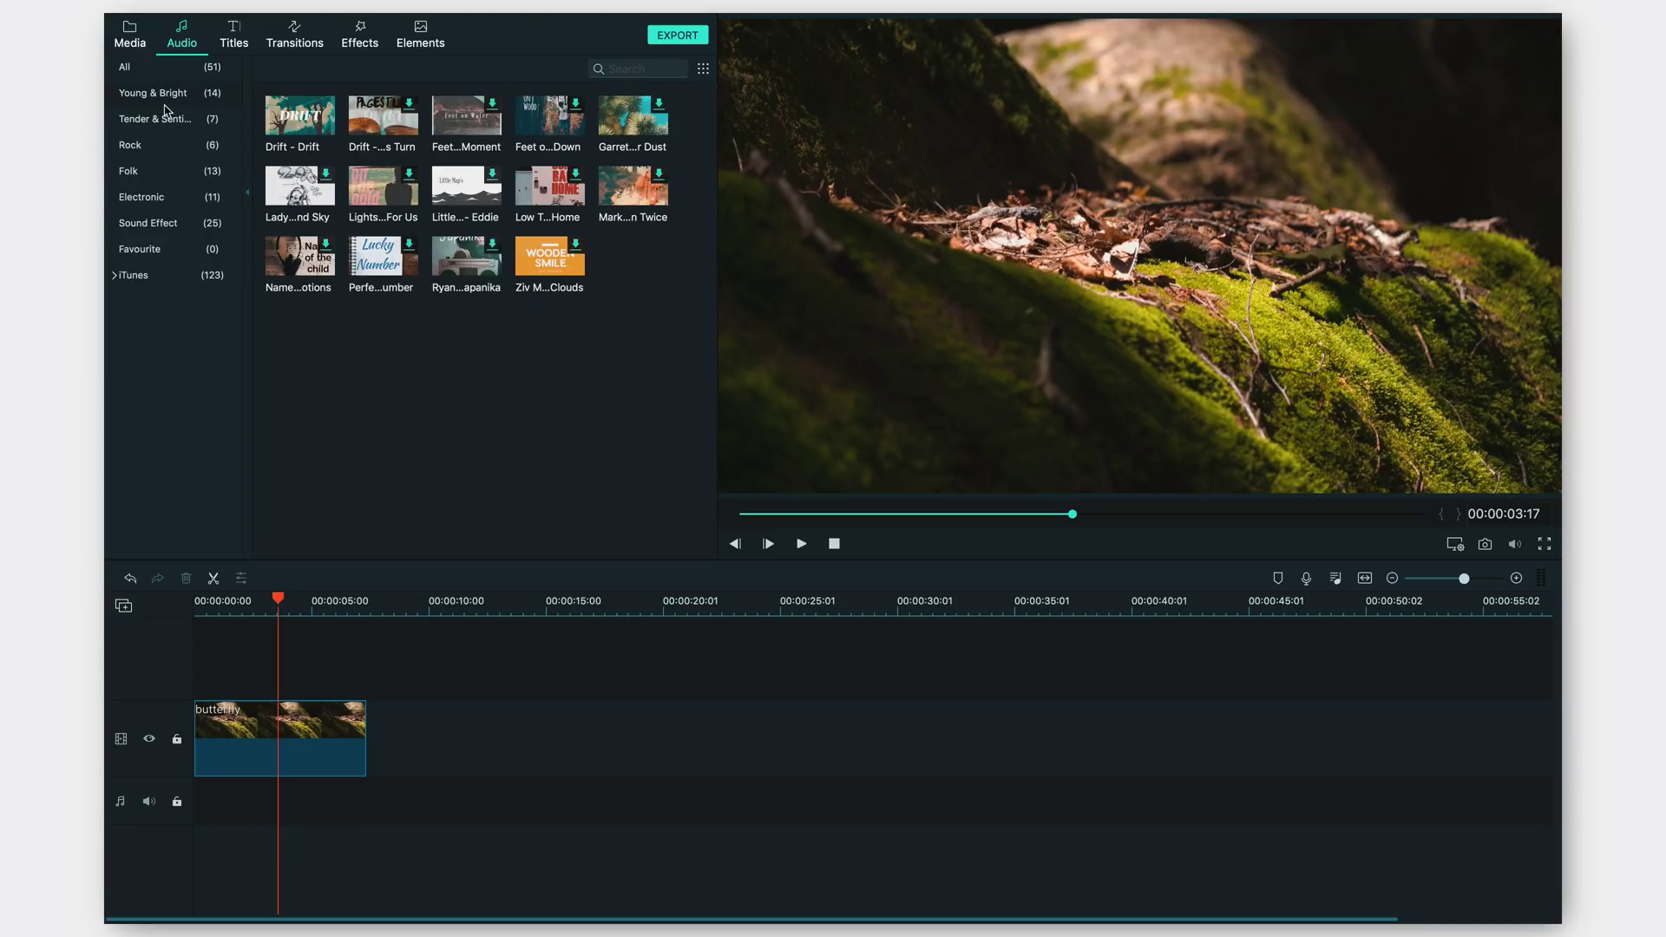
pyautogui.click(167, 119)
pyautogui.click(153, 148)
pyautogui.click(139, 173)
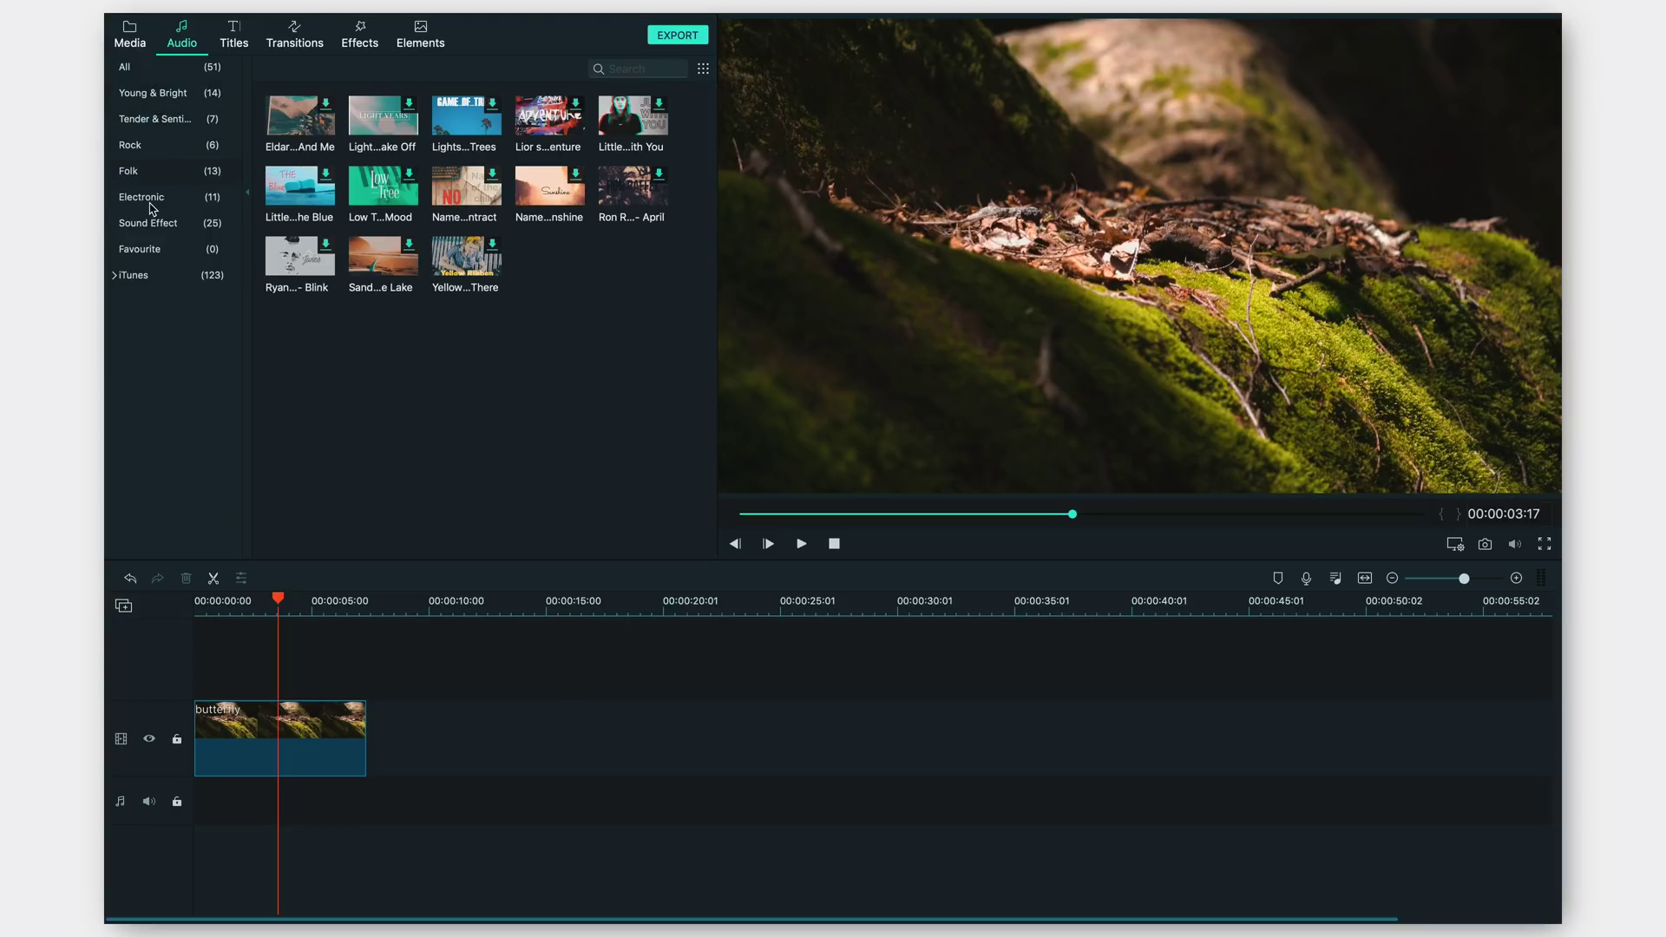
pyautogui.click(153, 201)
# Step: Download the first track, Always Dreaming – Same Town Forever
pyautogui.click(298, 129)
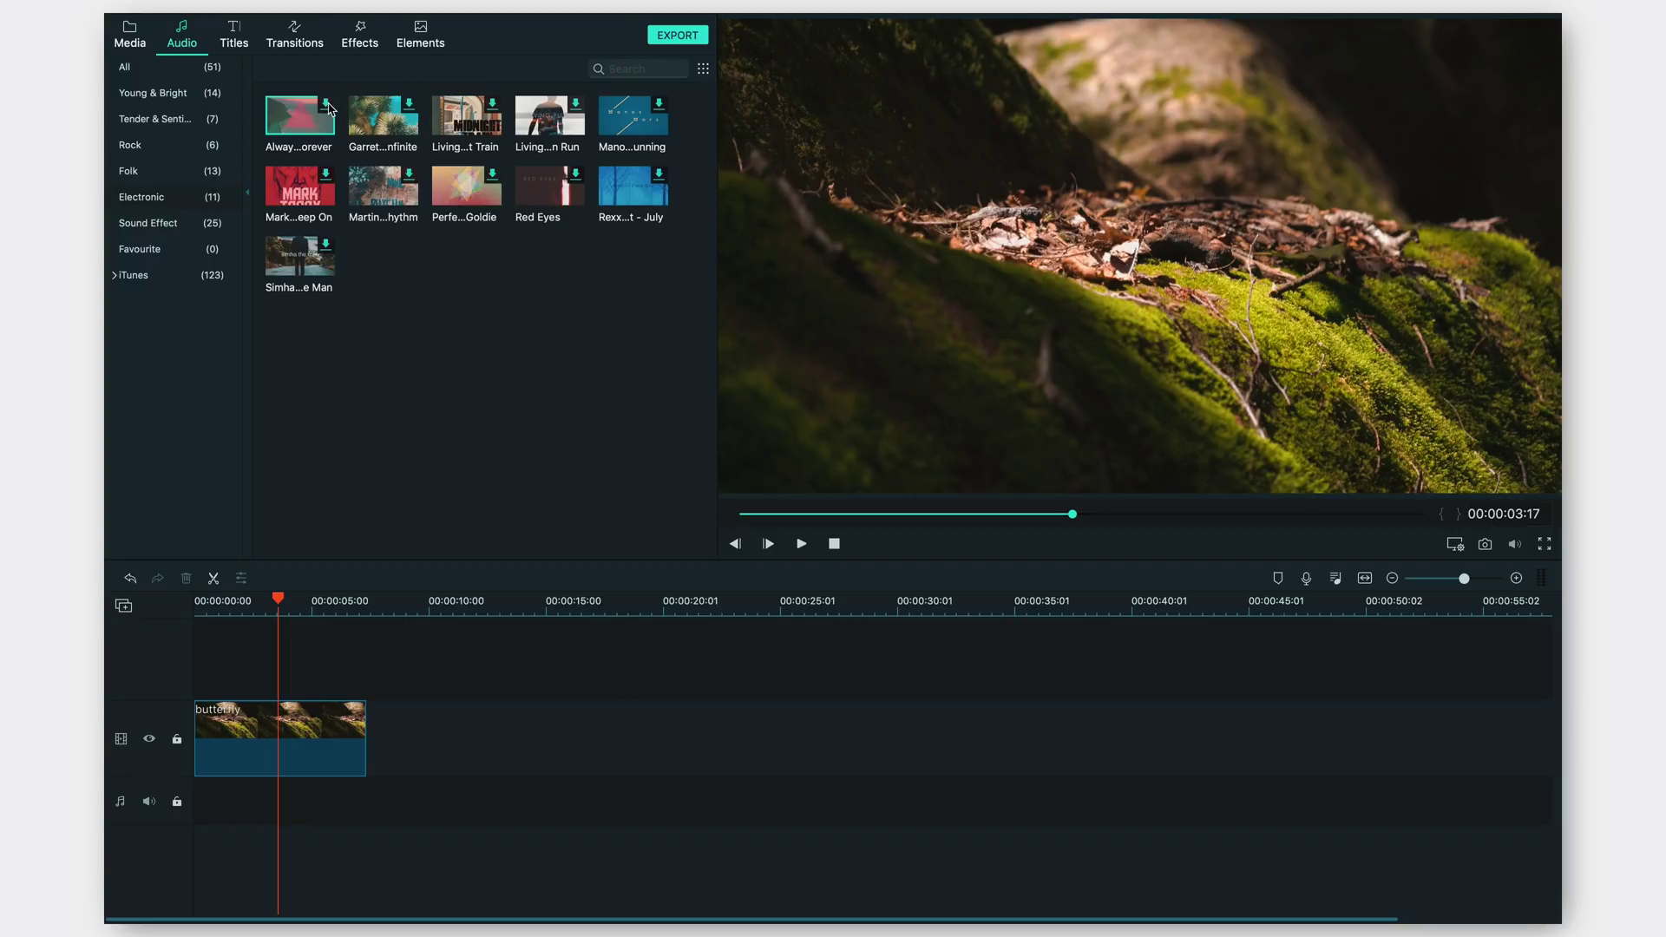
pyautogui.rightClick(306, 128)
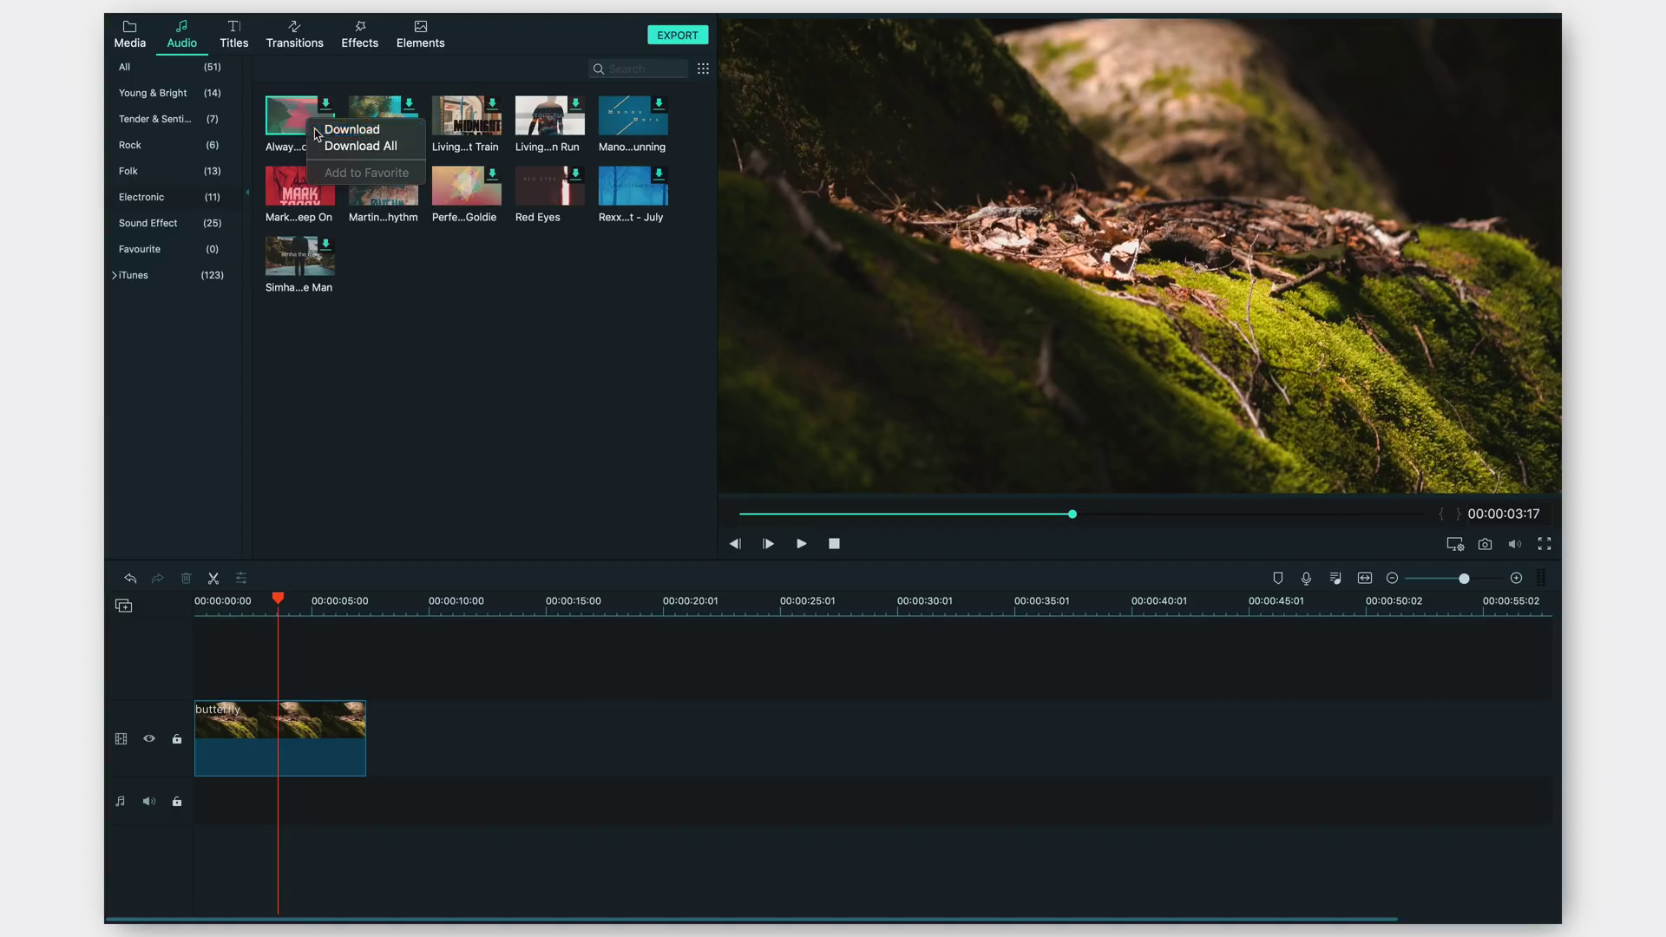
pyautogui.click(319, 130)
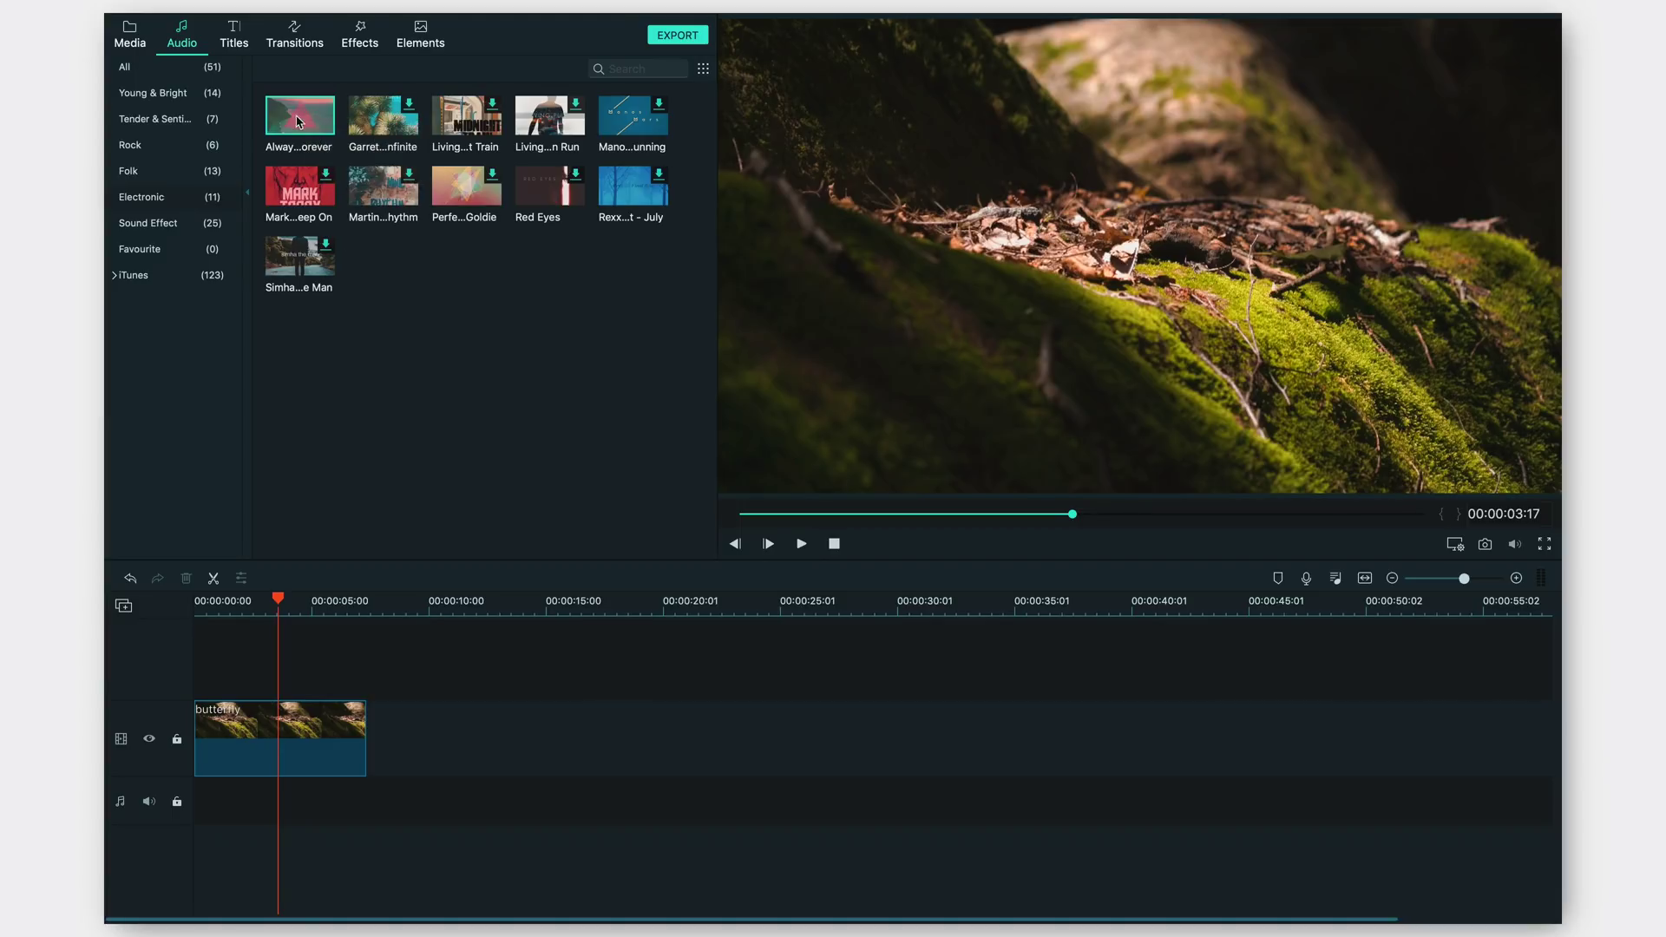
# Step: Drop Always Dreaming – Same Town Forever onto the audio track, zoom out, and select the butterfly clip
pyautogui.moveTo(298, 121); pyautogui.dragTo(197, 801)
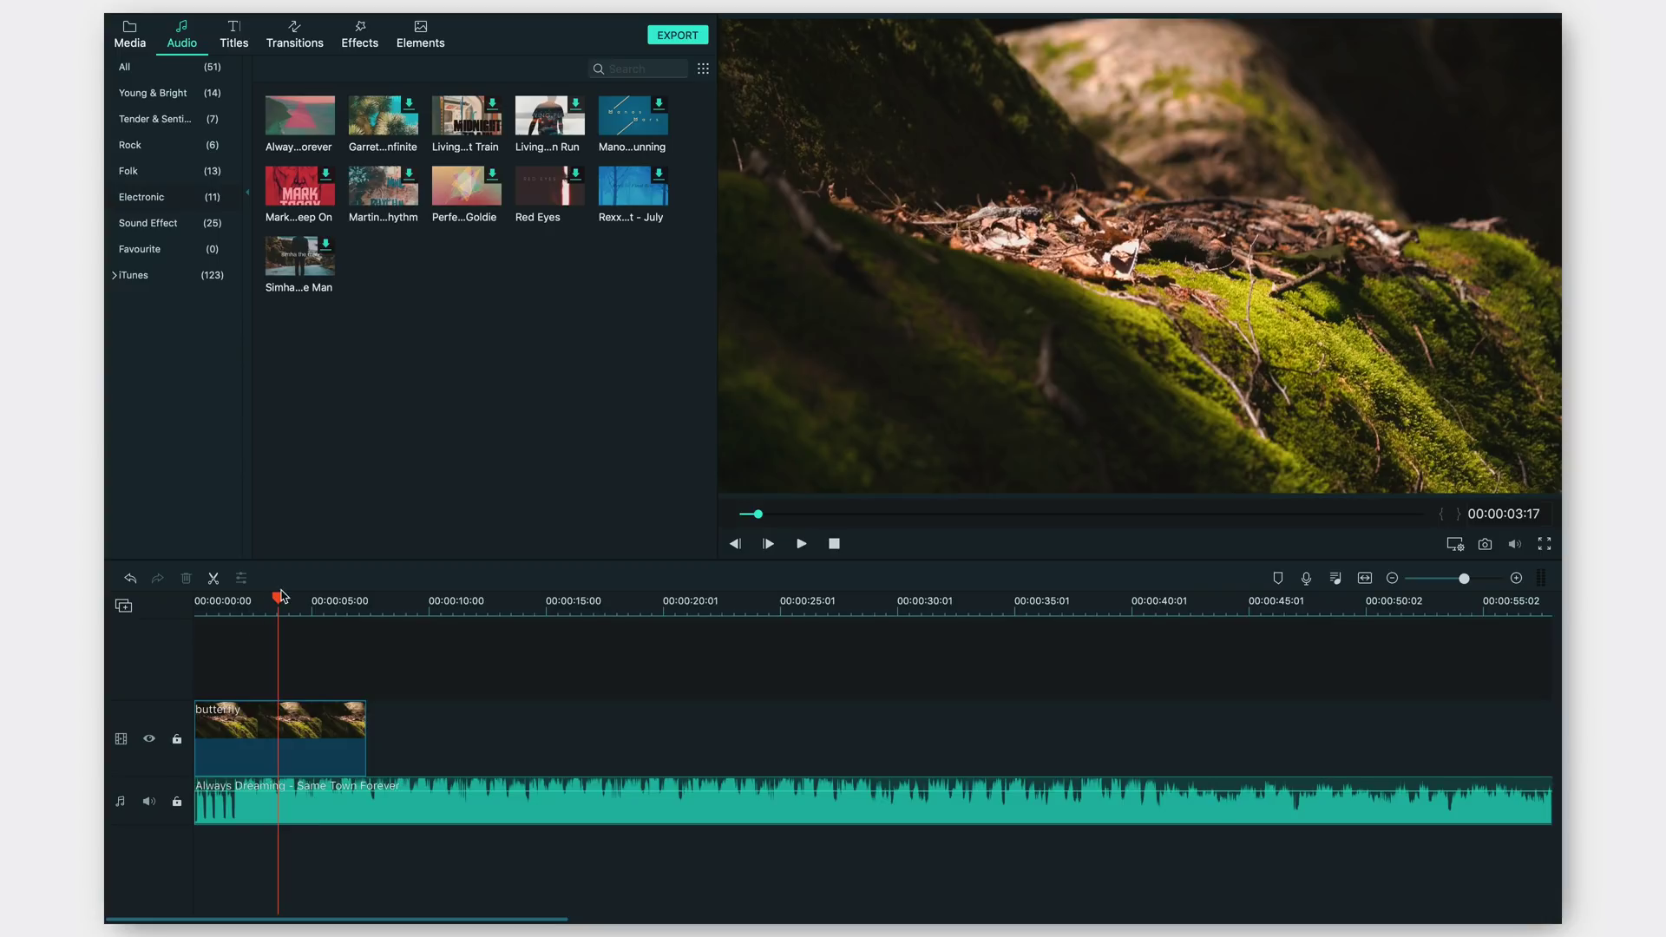
pyautogui.press('XF86AudioMute')
pyautogui.scroll(-2, 205, 608)
pyautogui.scroll(6, 205, 609)
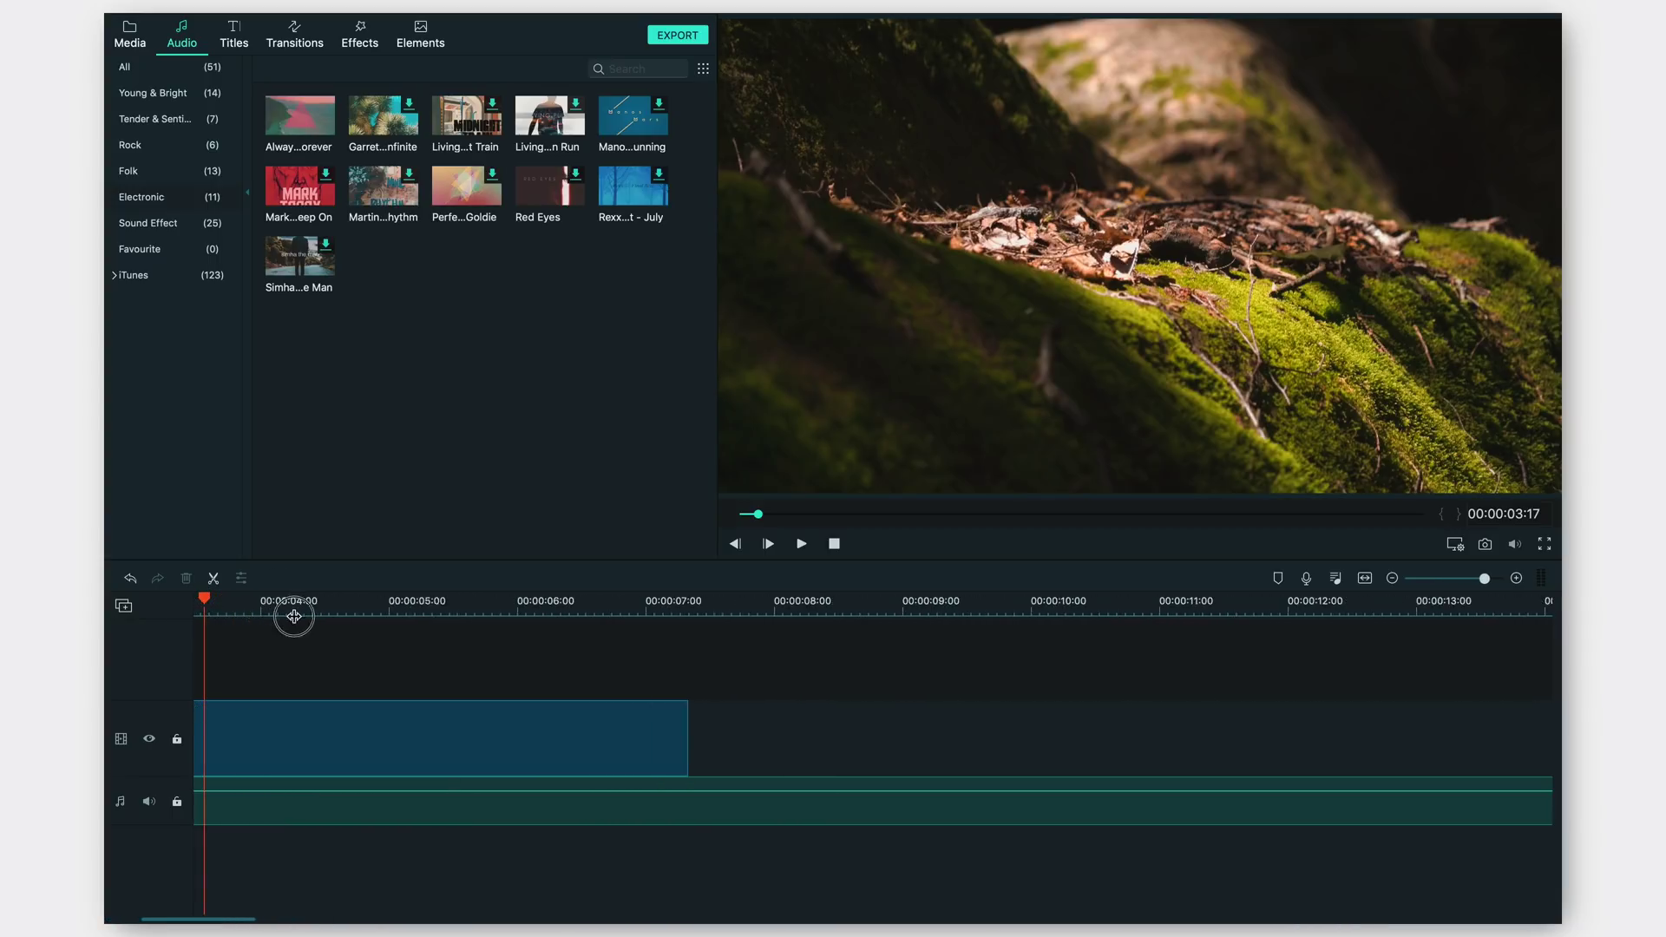
pyautogui.scroll(-4, 464, 661)
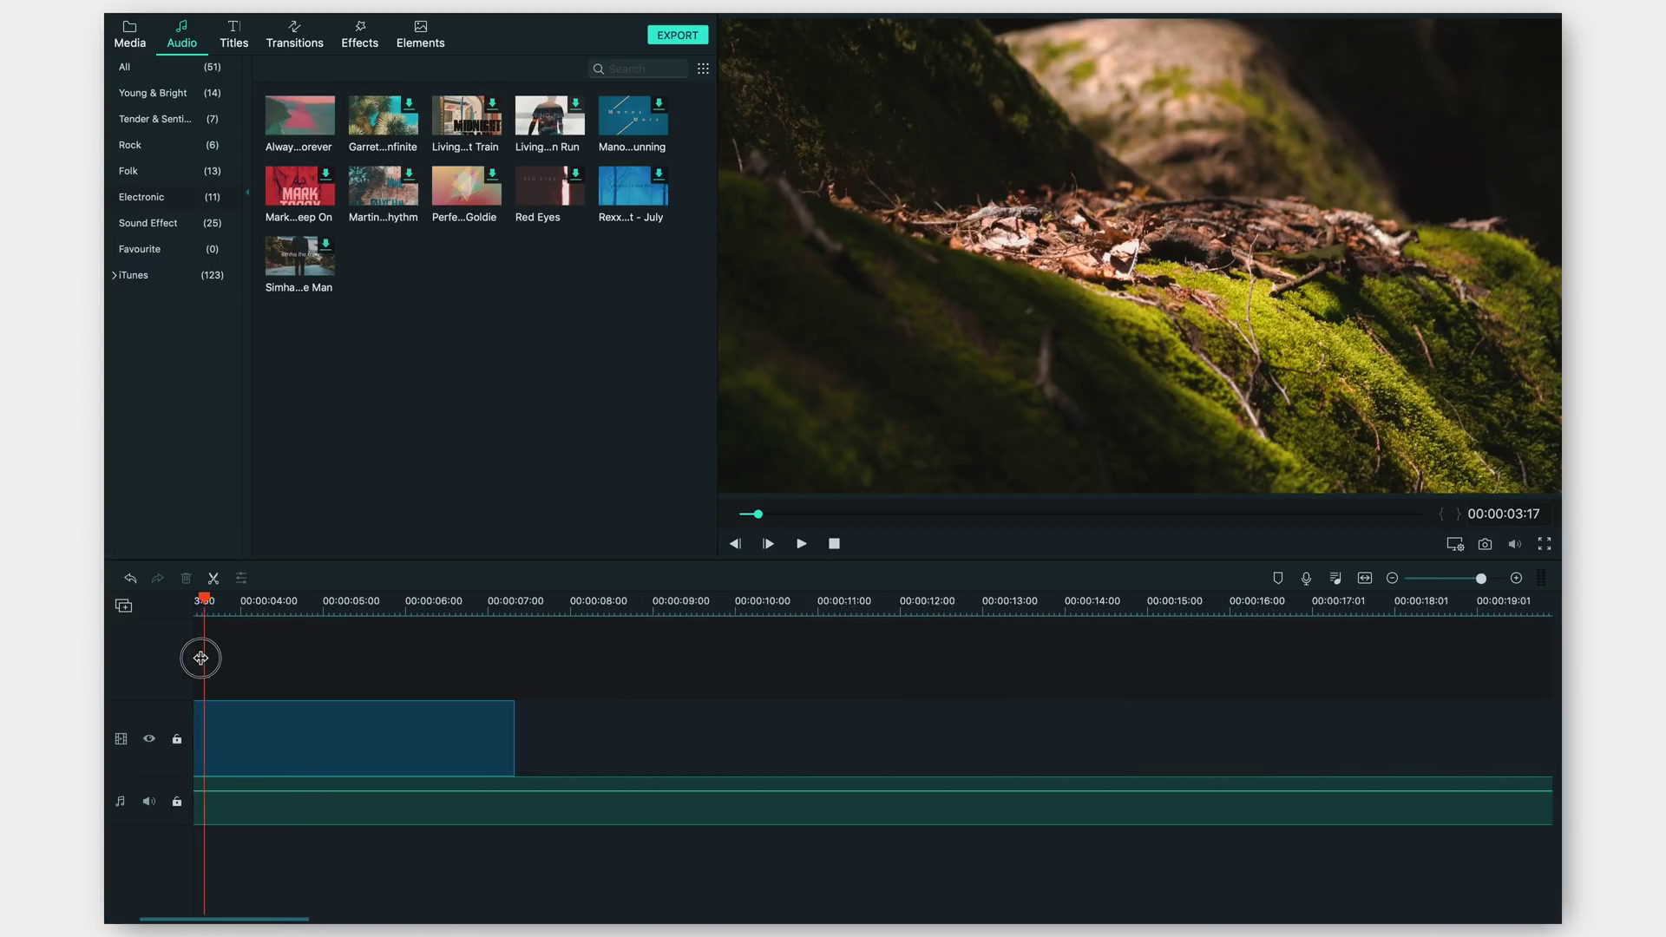
pyautogui.moveTo(204, 599)
pyautogui.mouseDown()
pyautogui.moveTo(357, 597)
pyautogui.moveTo(217, 599)
pyautogui.mouseUp()
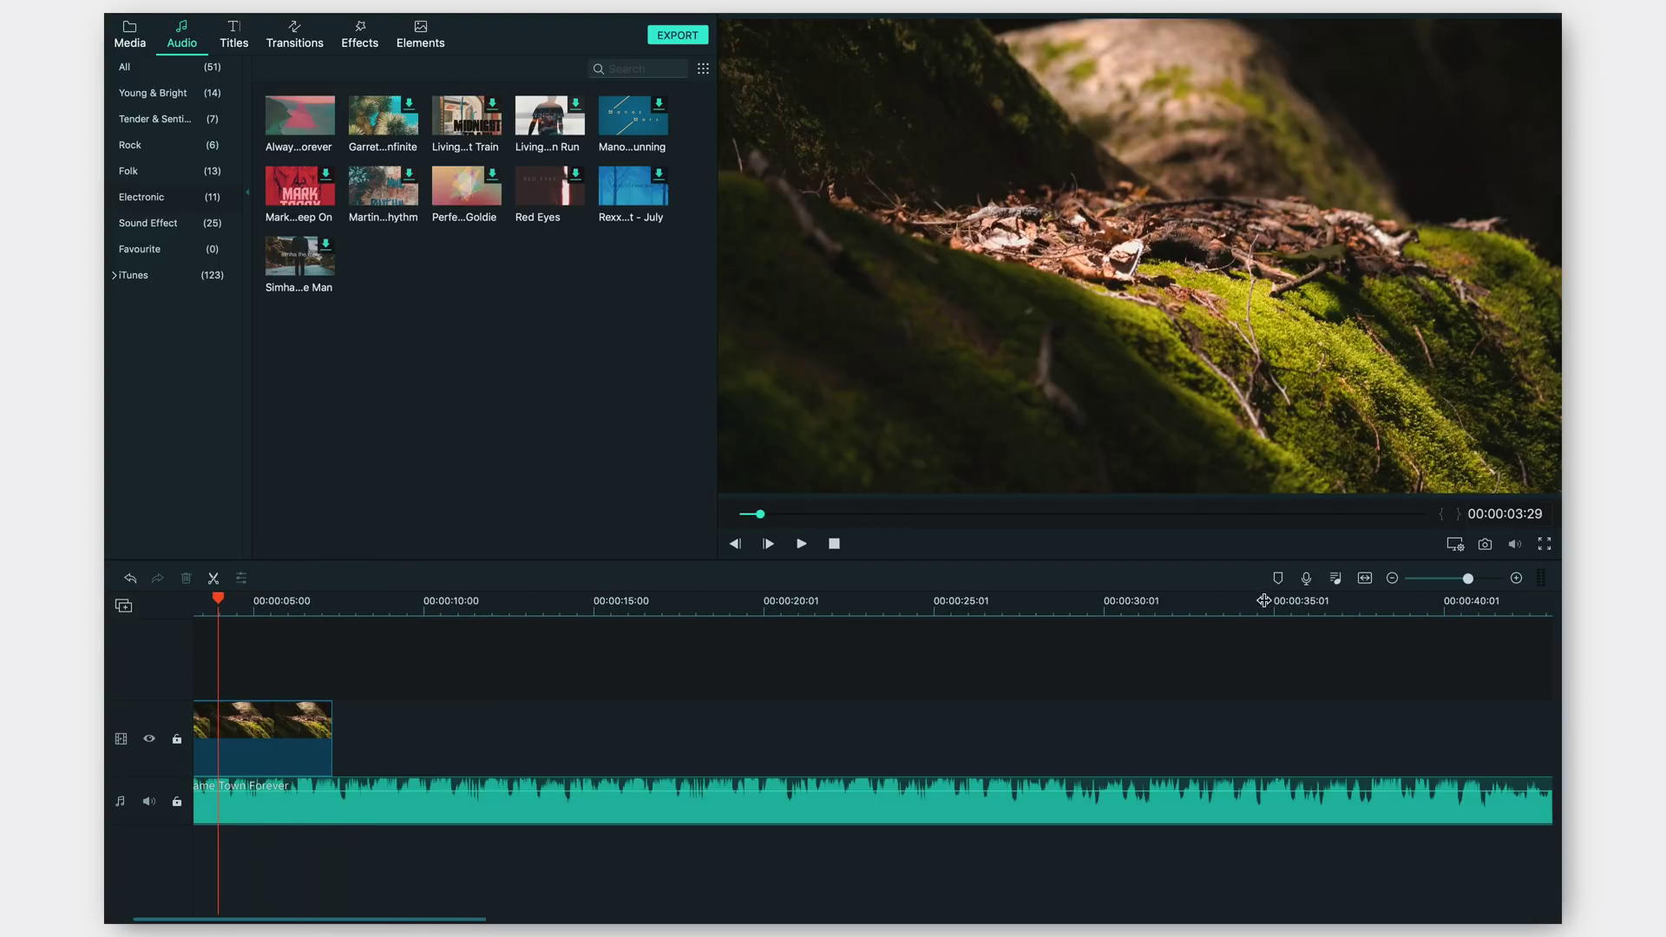
pyautogui.moveTo(1465, 583); pyautogui.dragTo(1455, 579)
pyautogui.click(245, 762)
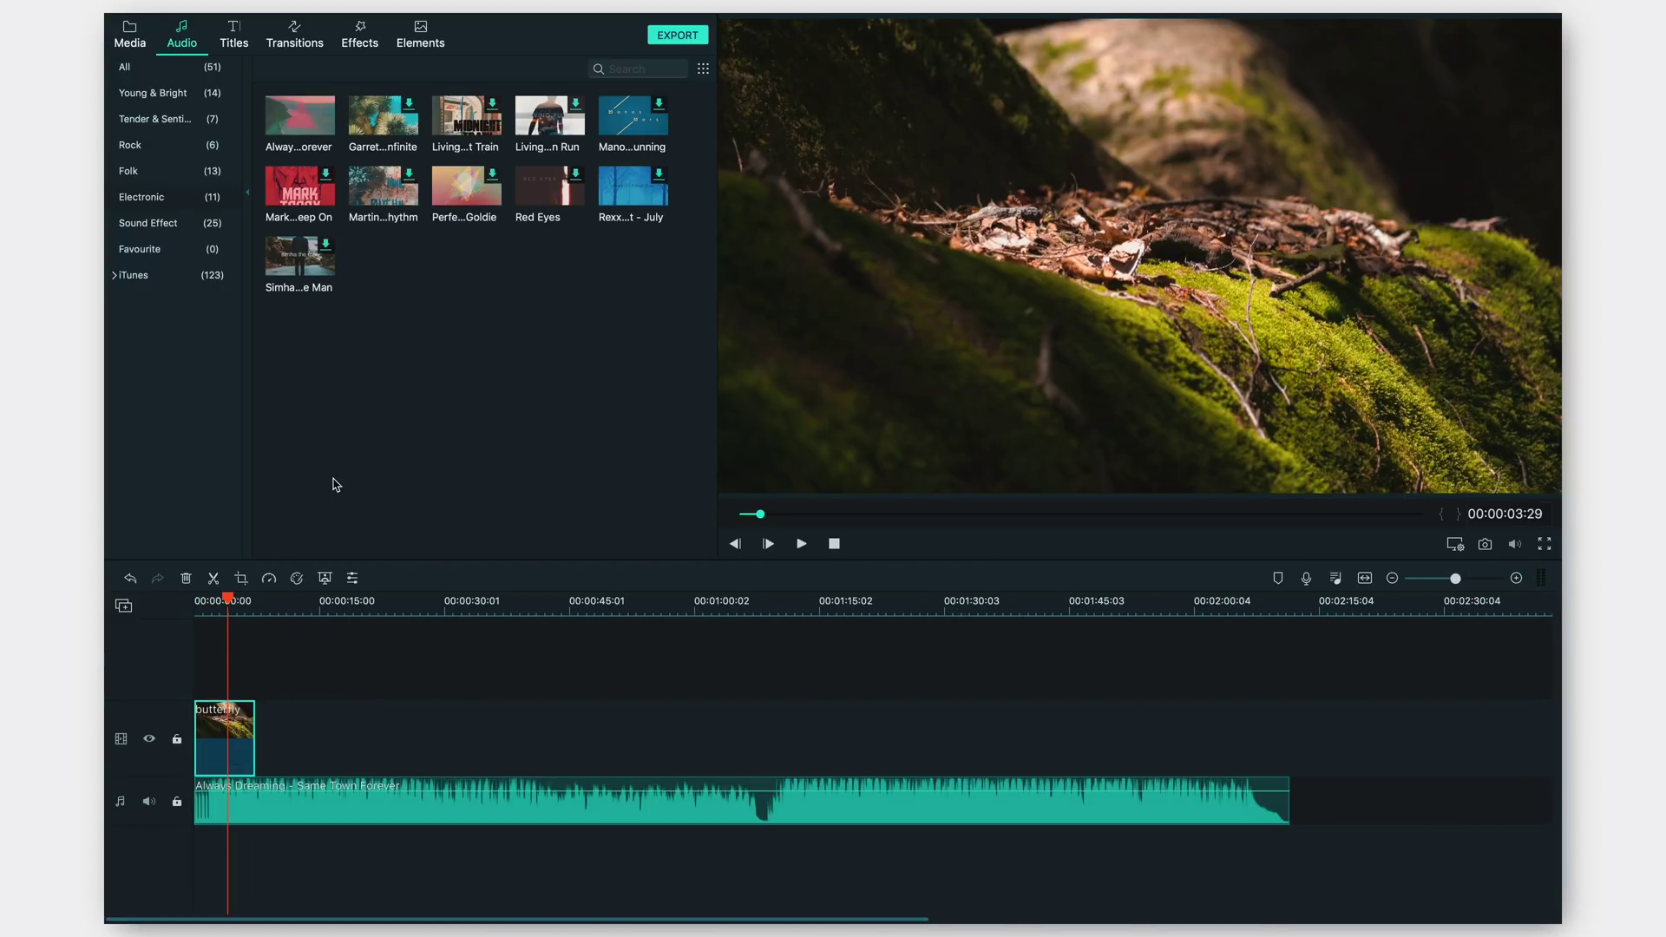
pyautogui.moveTo(126, 23)
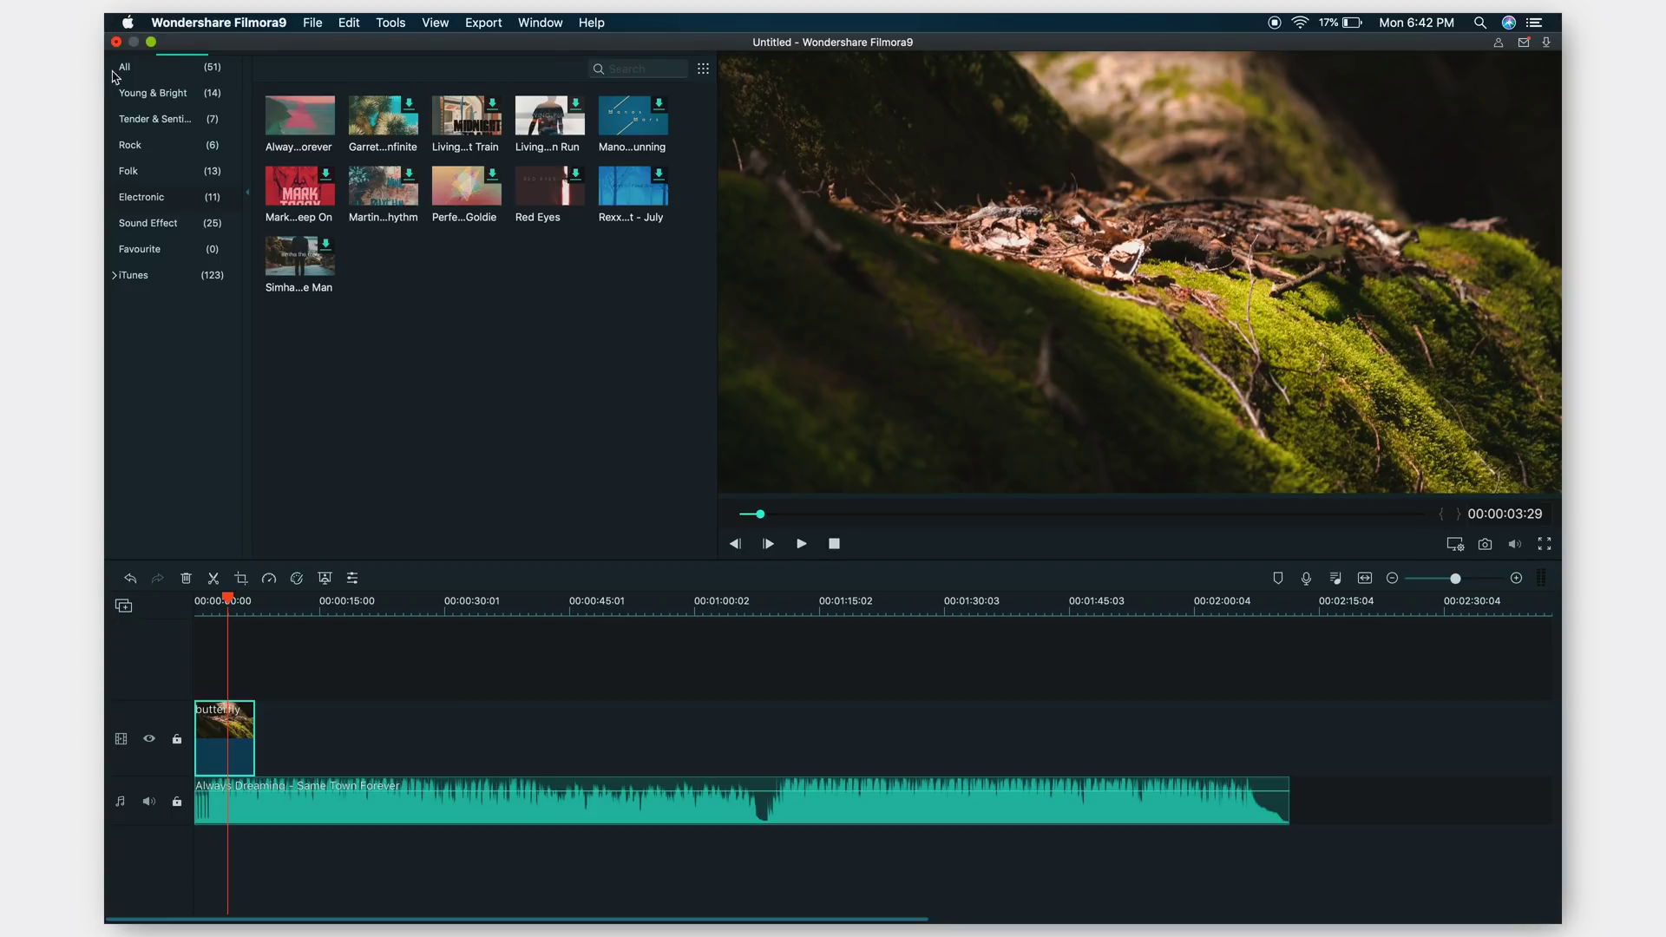
# Step: Place koala_eating_2 after the butterfly clip on the video track and play back the join
pyautogui.click(130, 39)
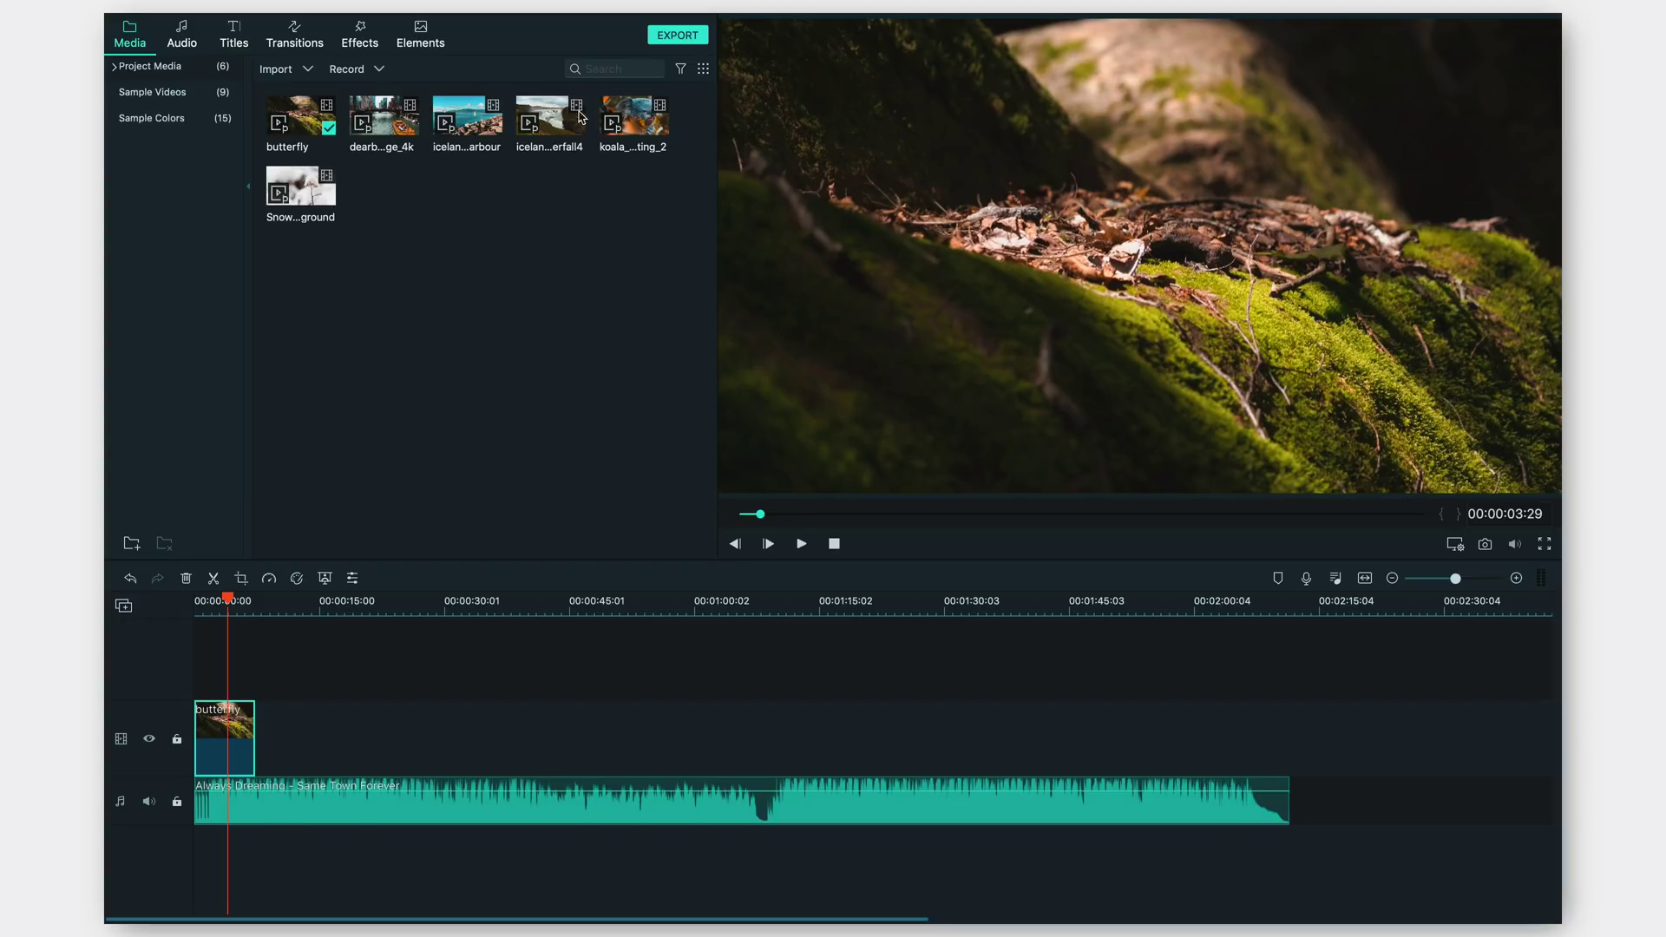
pyautogui.moveTo(635, 123); pyautogui.dragTo(294, 694)
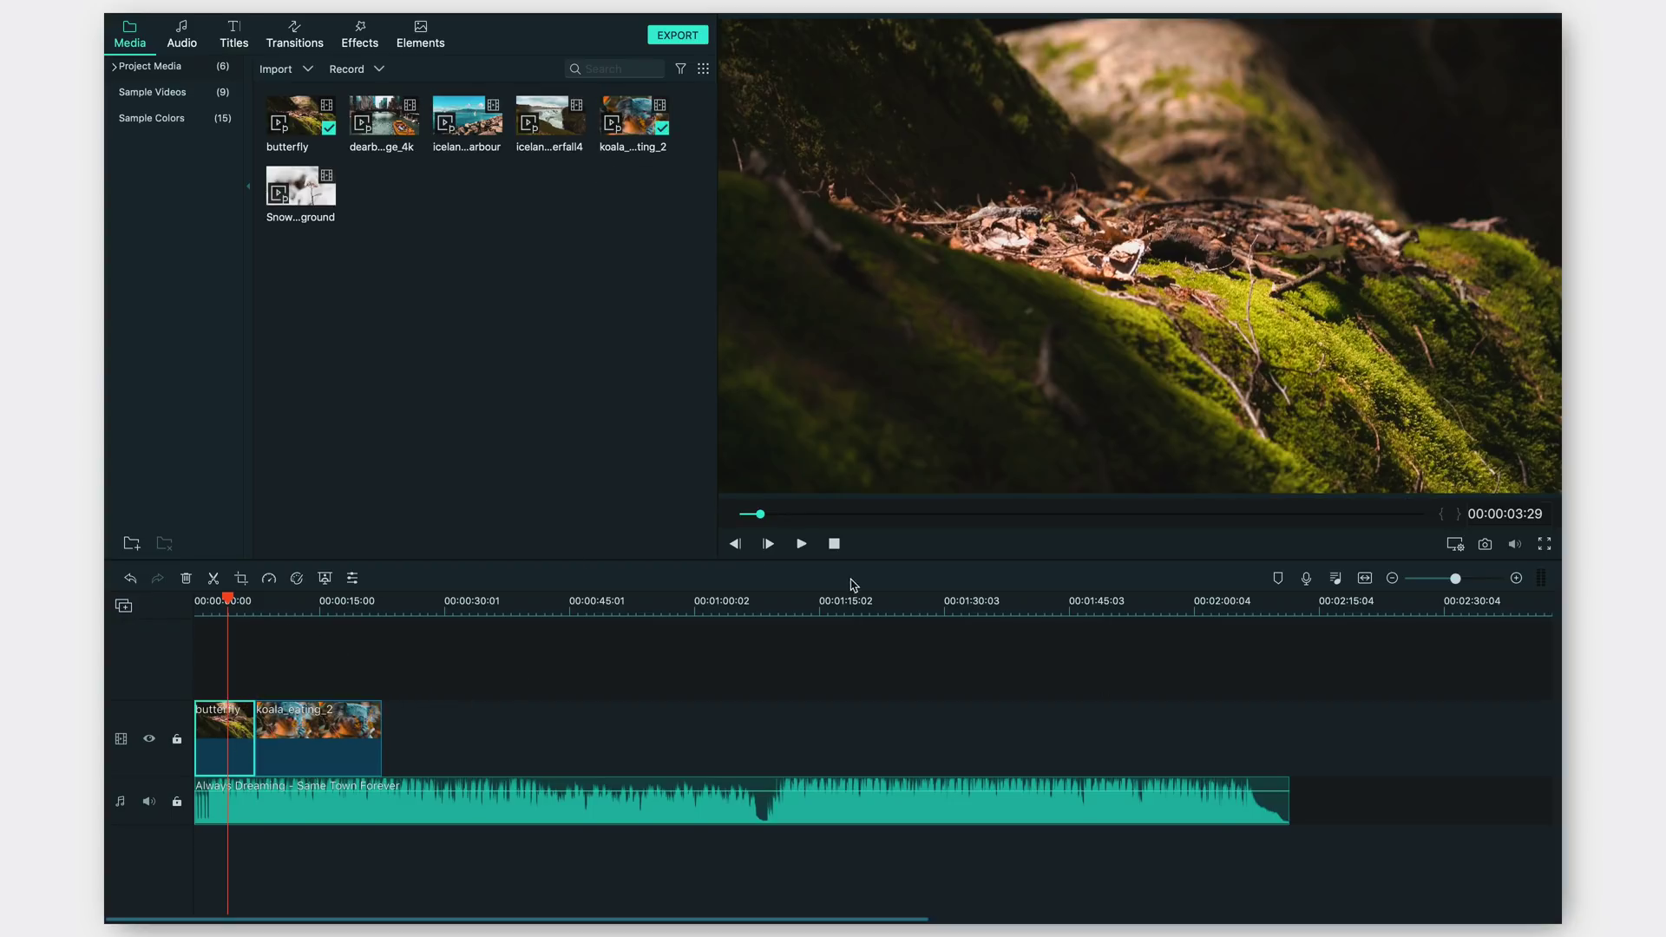
pyautogui.click(814, 547)
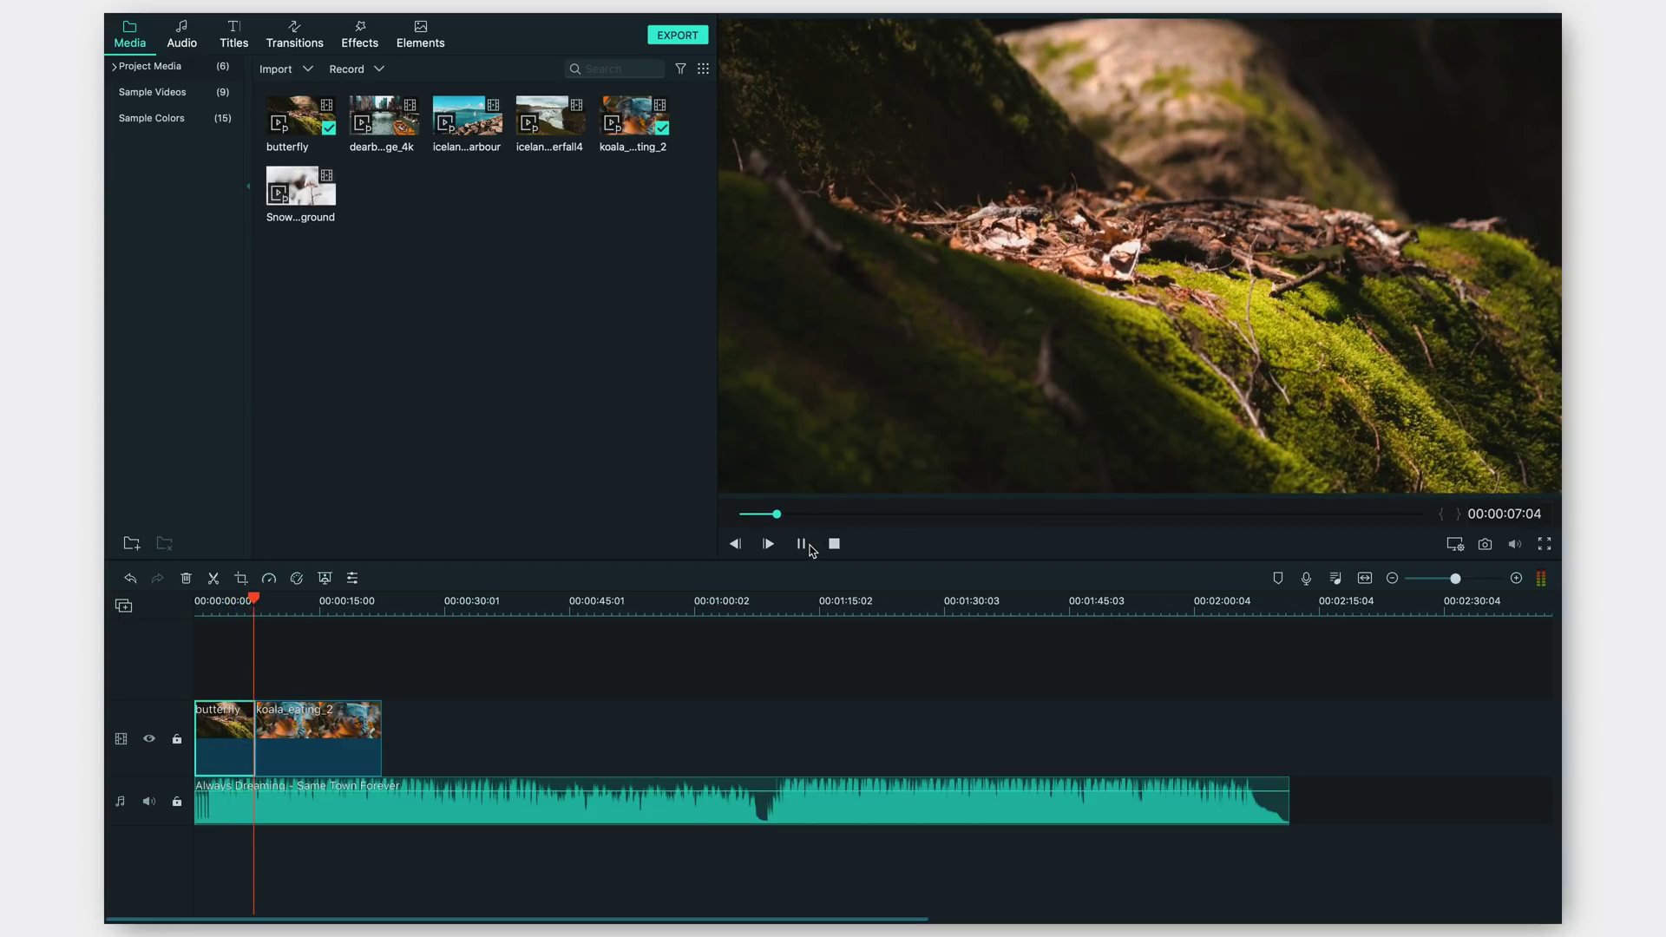
pyautogui.click(802, 544)
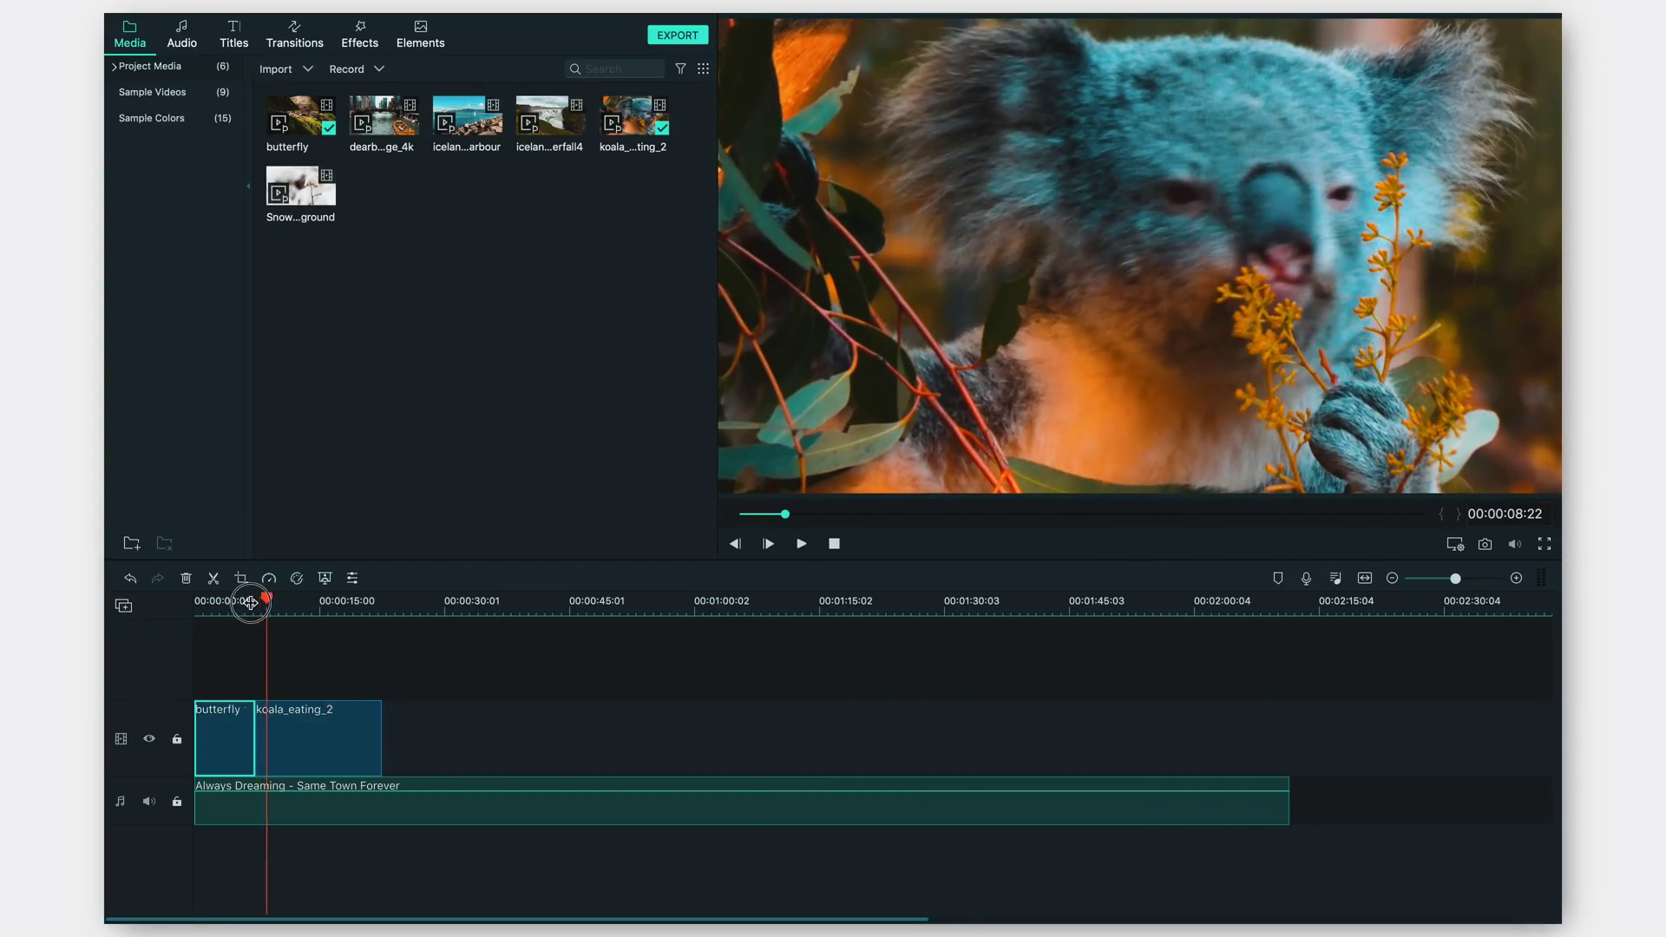
pyautogui.scroll(1, 257, 604)
pyautogui.scroll(1, 256, 605)
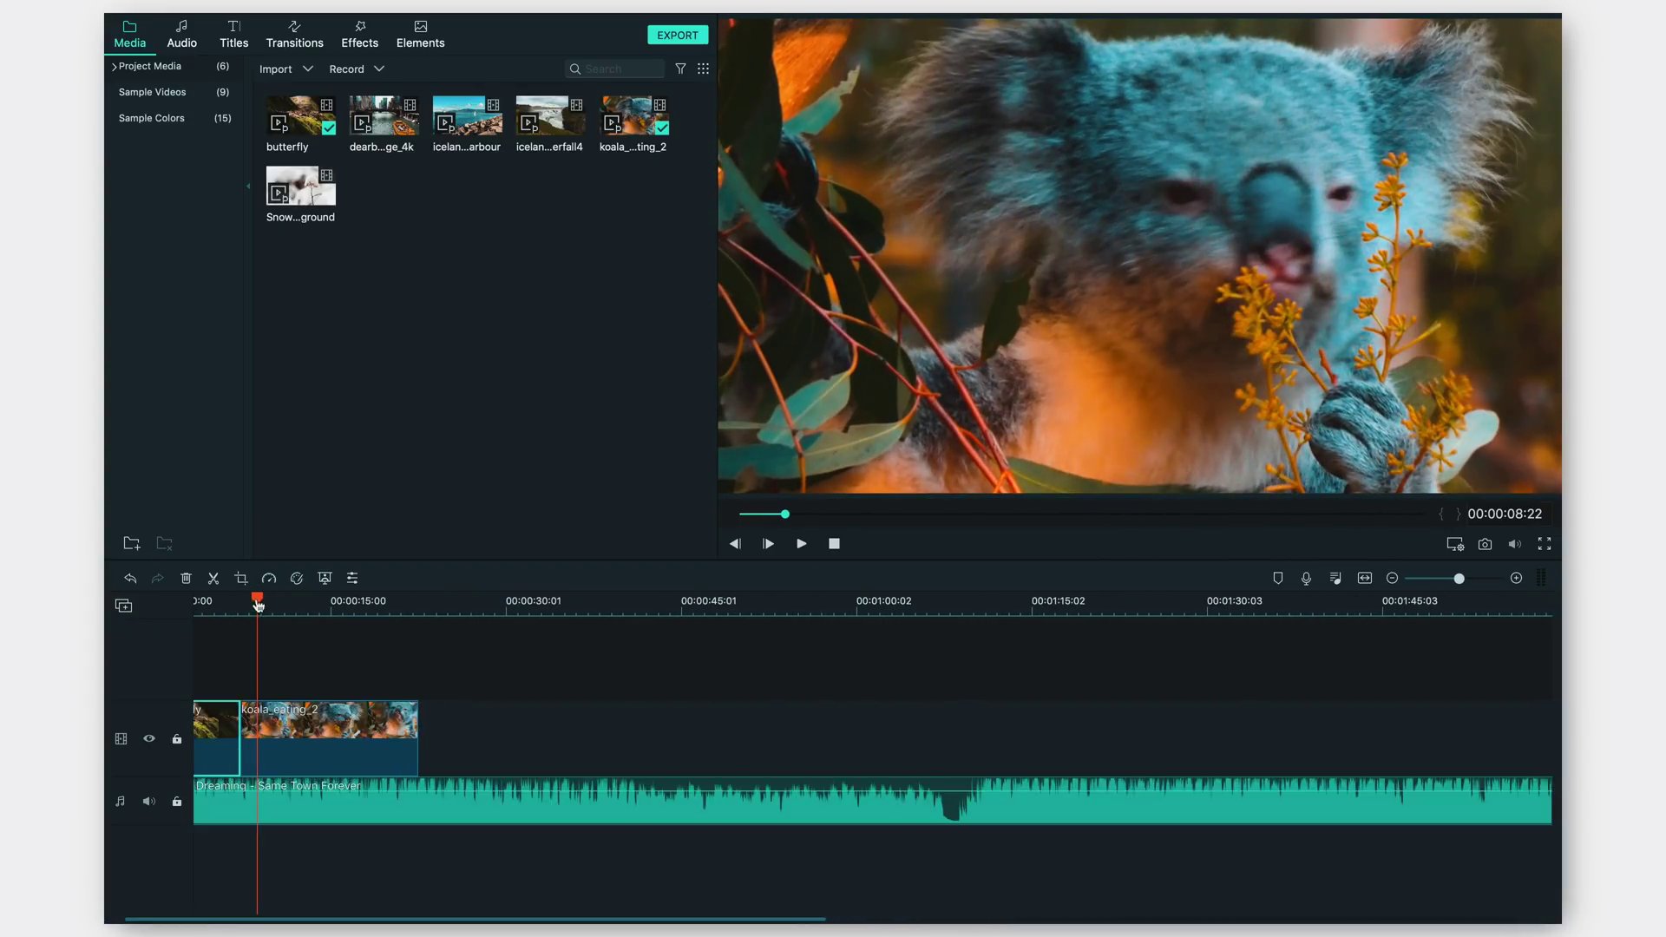
pyautogui.moveTo(257, 604); pyautogui.dragTo(235, 601)
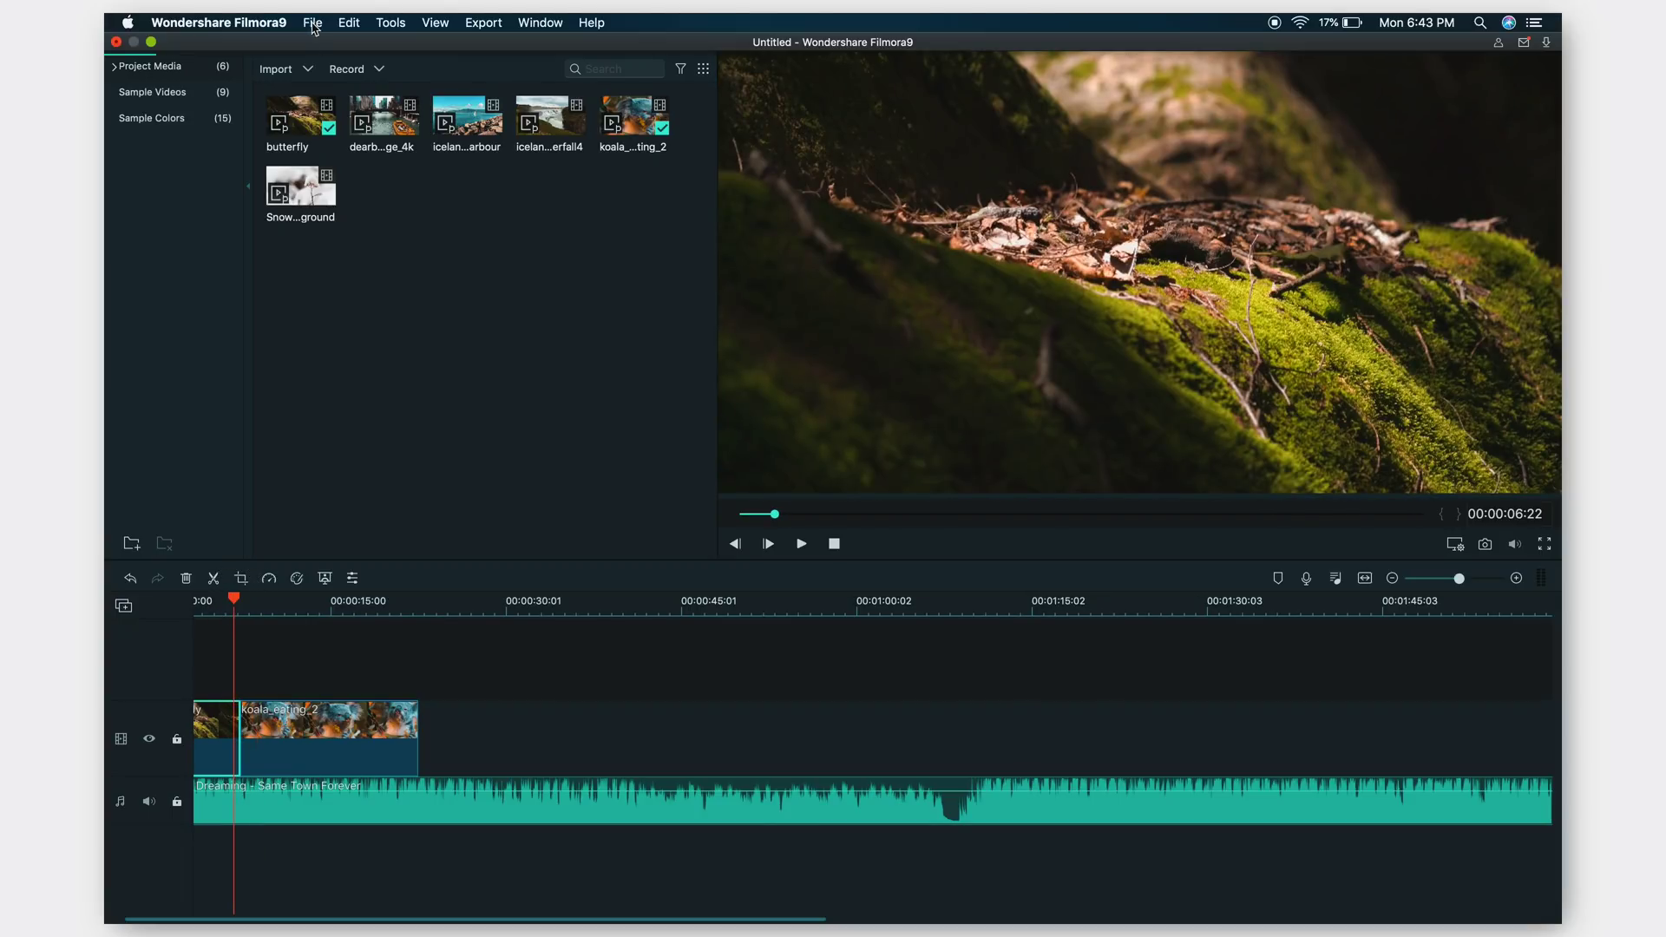
# Step: Place the Speed Blur transition Blurry Cross 1 between the butterfly and koala clips
pyautogui.click(295, 40)
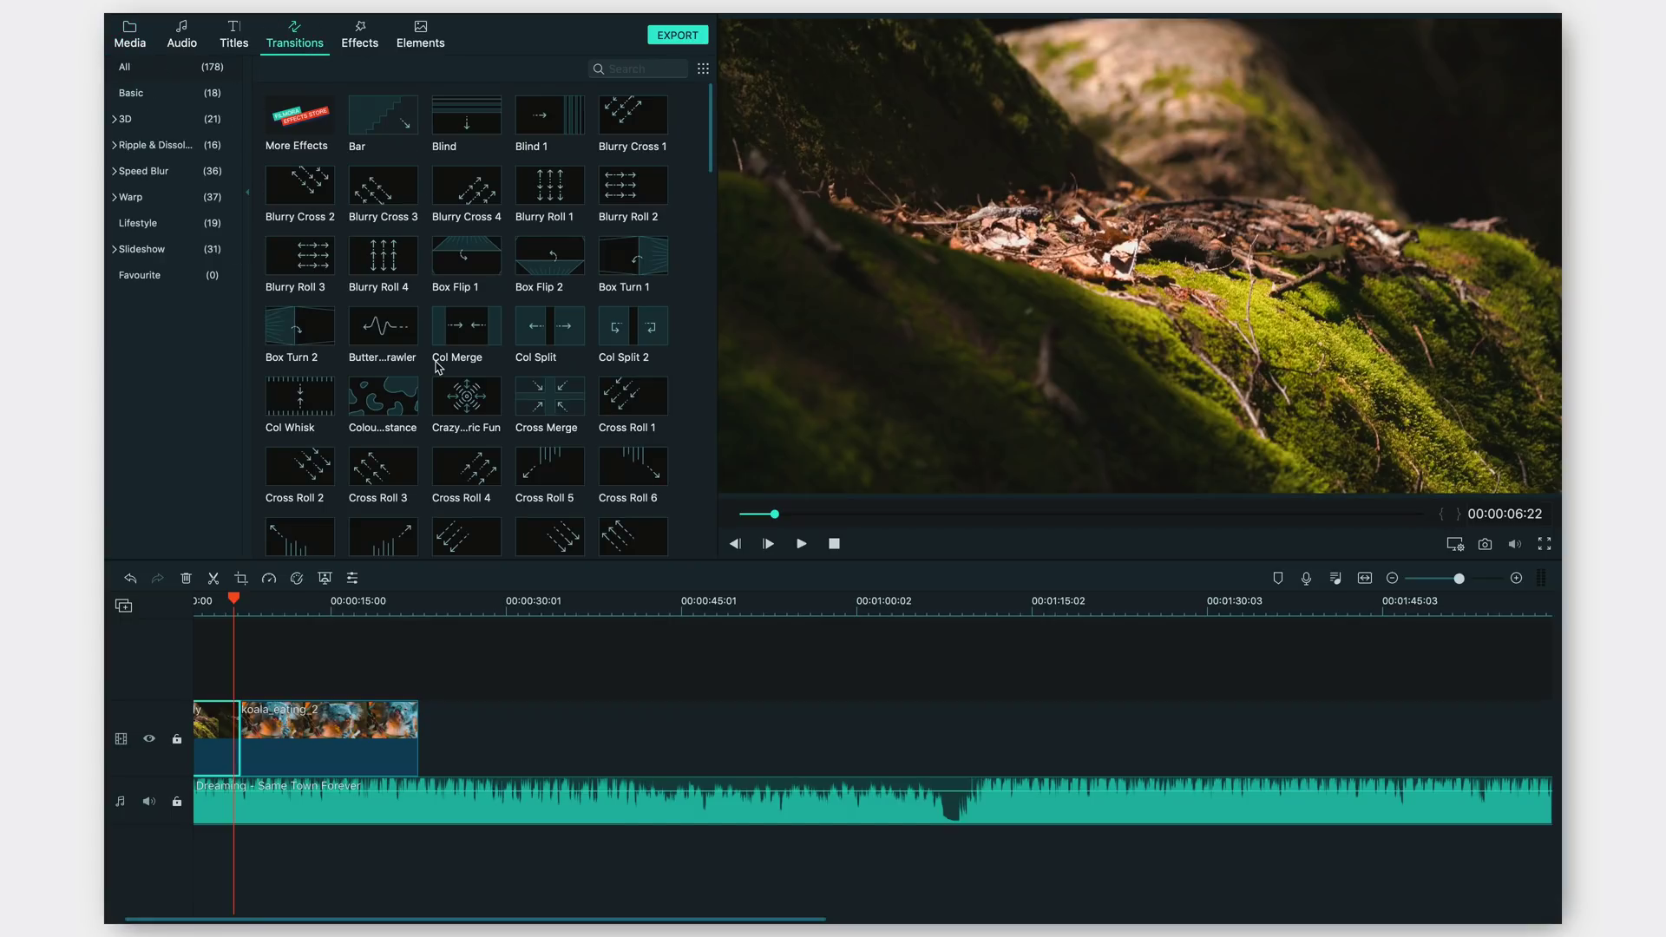
pyautogui.scroll(-5, 438, 366)
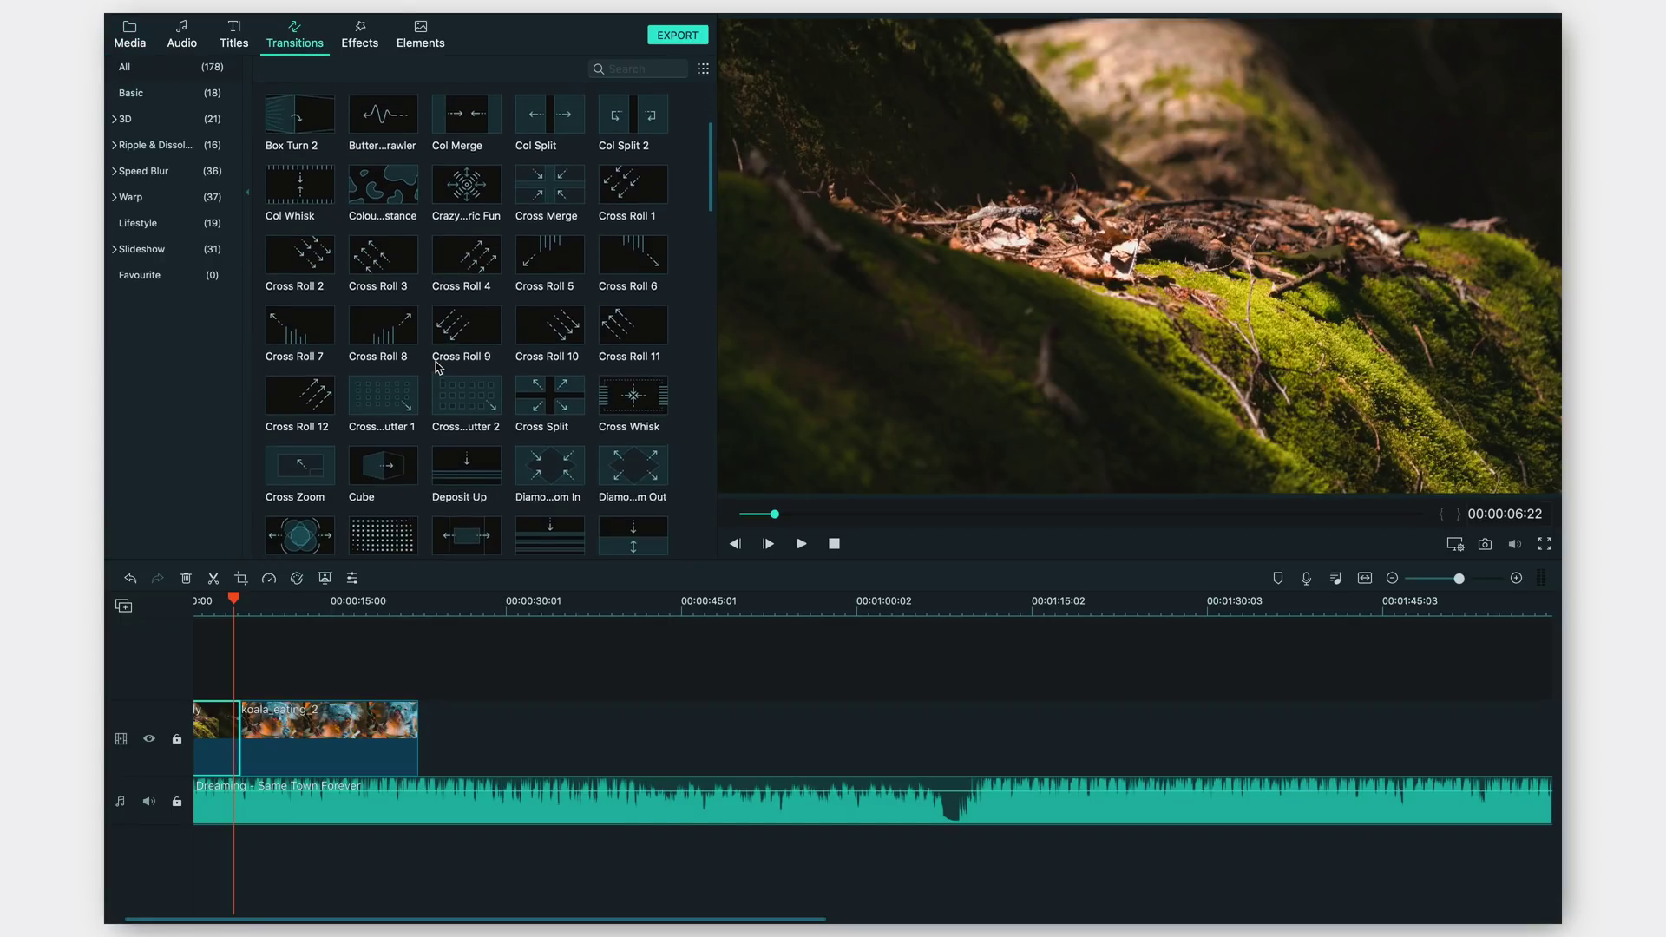
pyautogui.scroll(5, 438, 366)
pyautogui.click(168, 123)
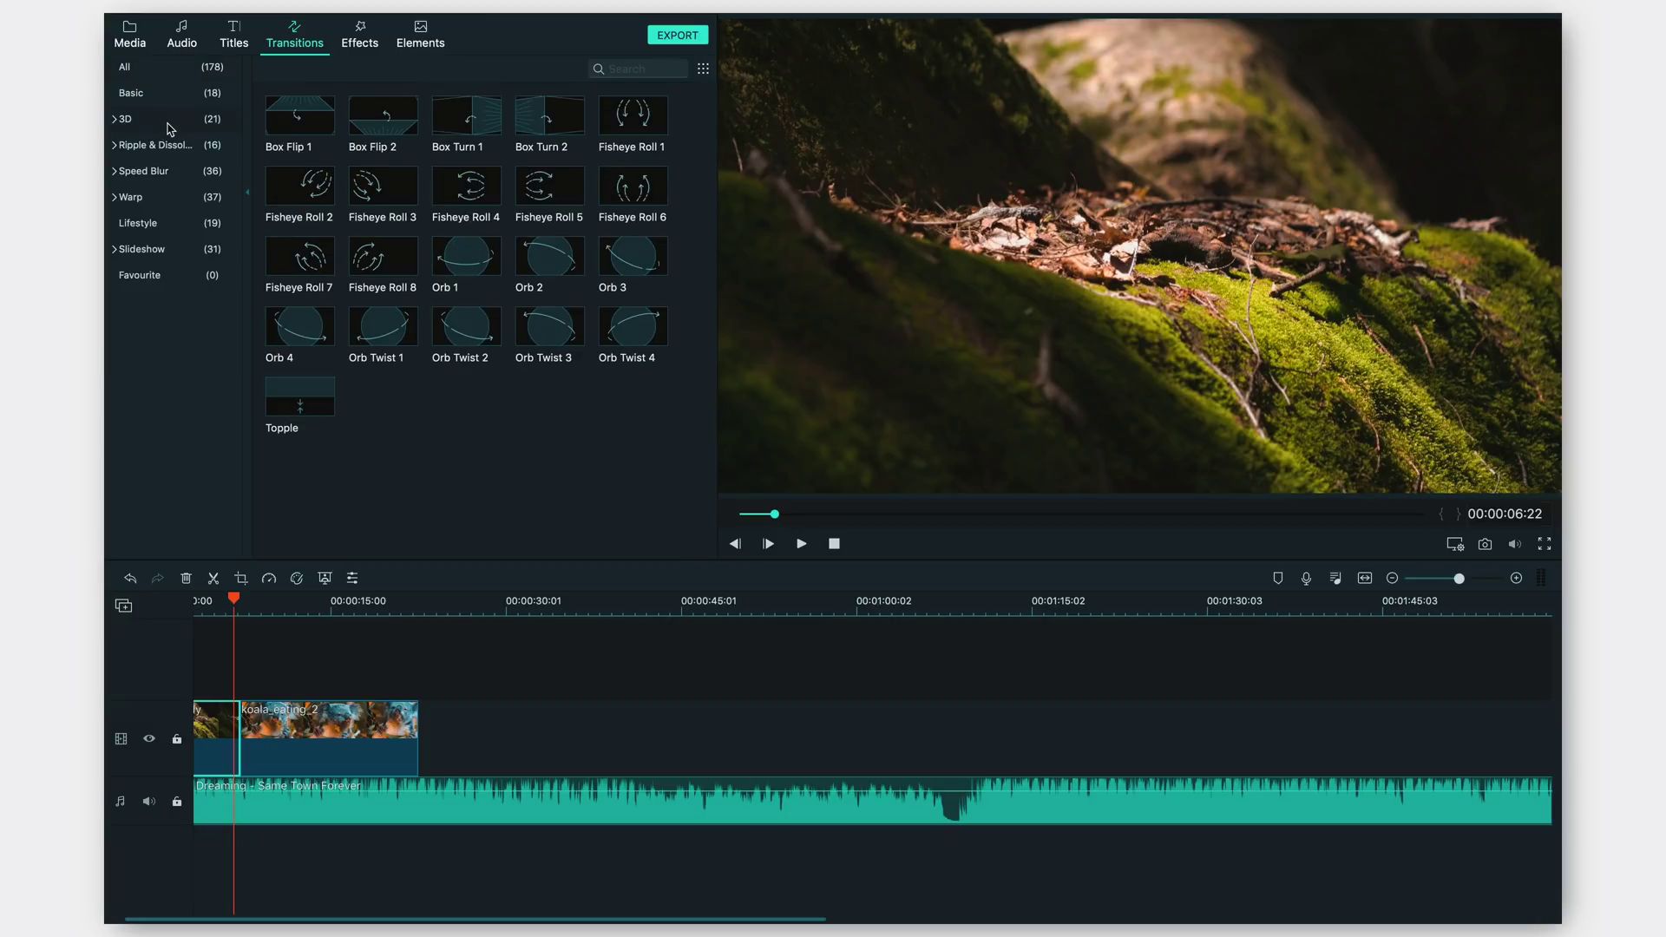
pyautogui.click(161, 172)
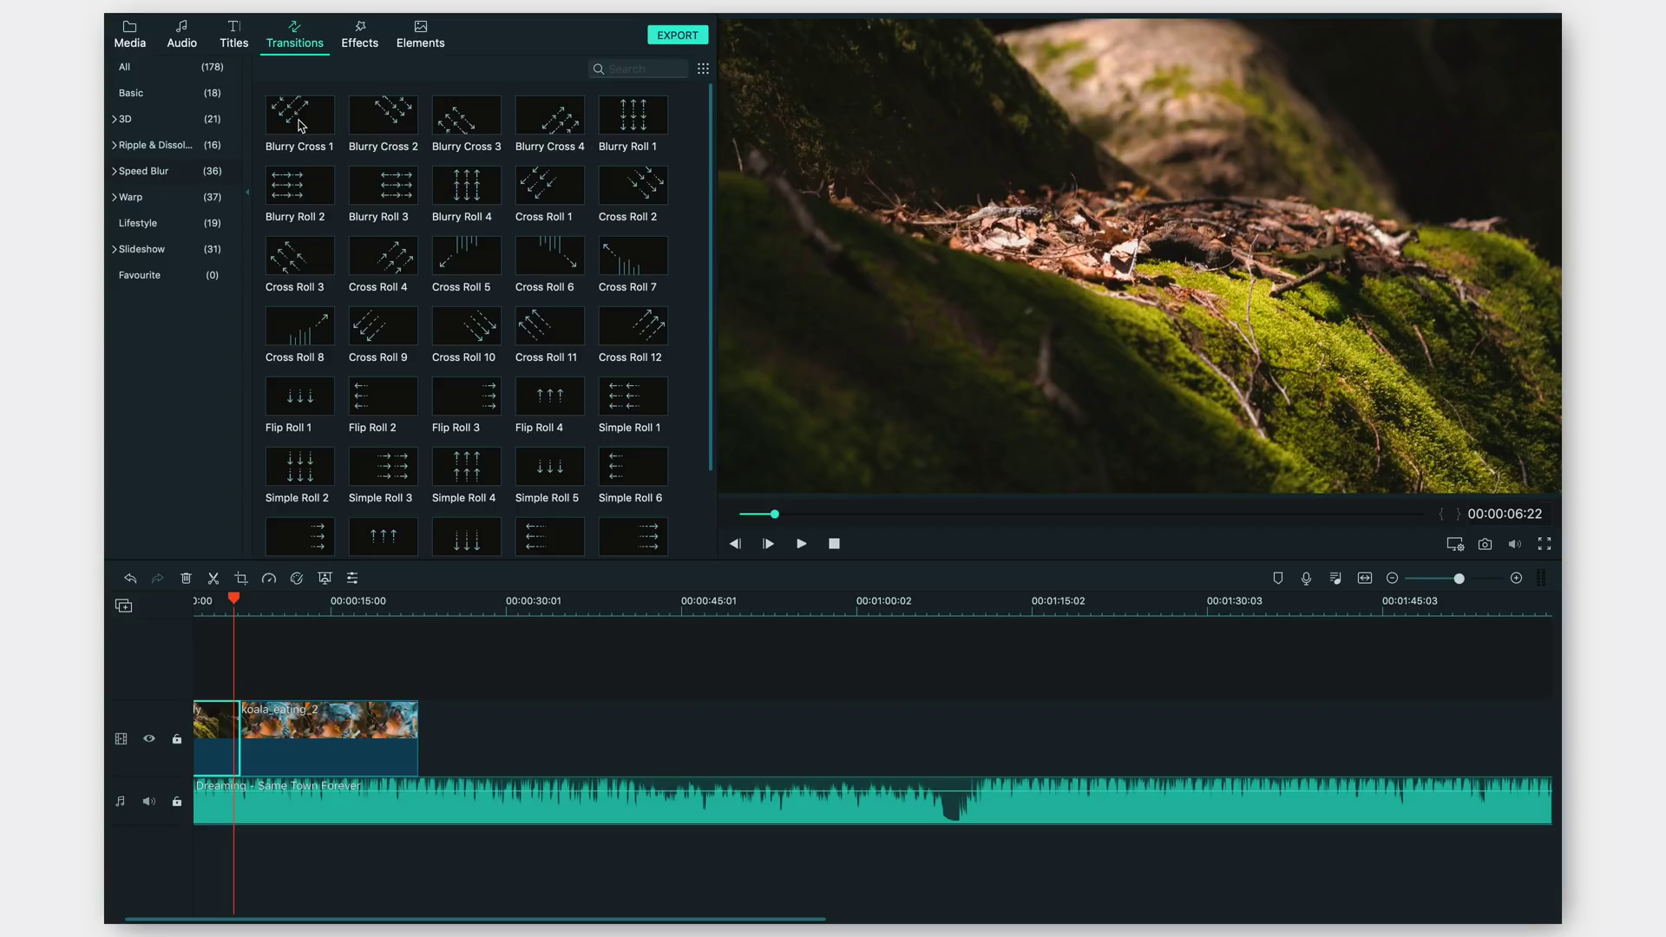
pyautogui.moveTo(300, 124)
pyautogui.mouseDown()
pyautogui.moveTo(278, 725)
pyautogui.moveTo(252, 753)
pyautogui.mouseUp()
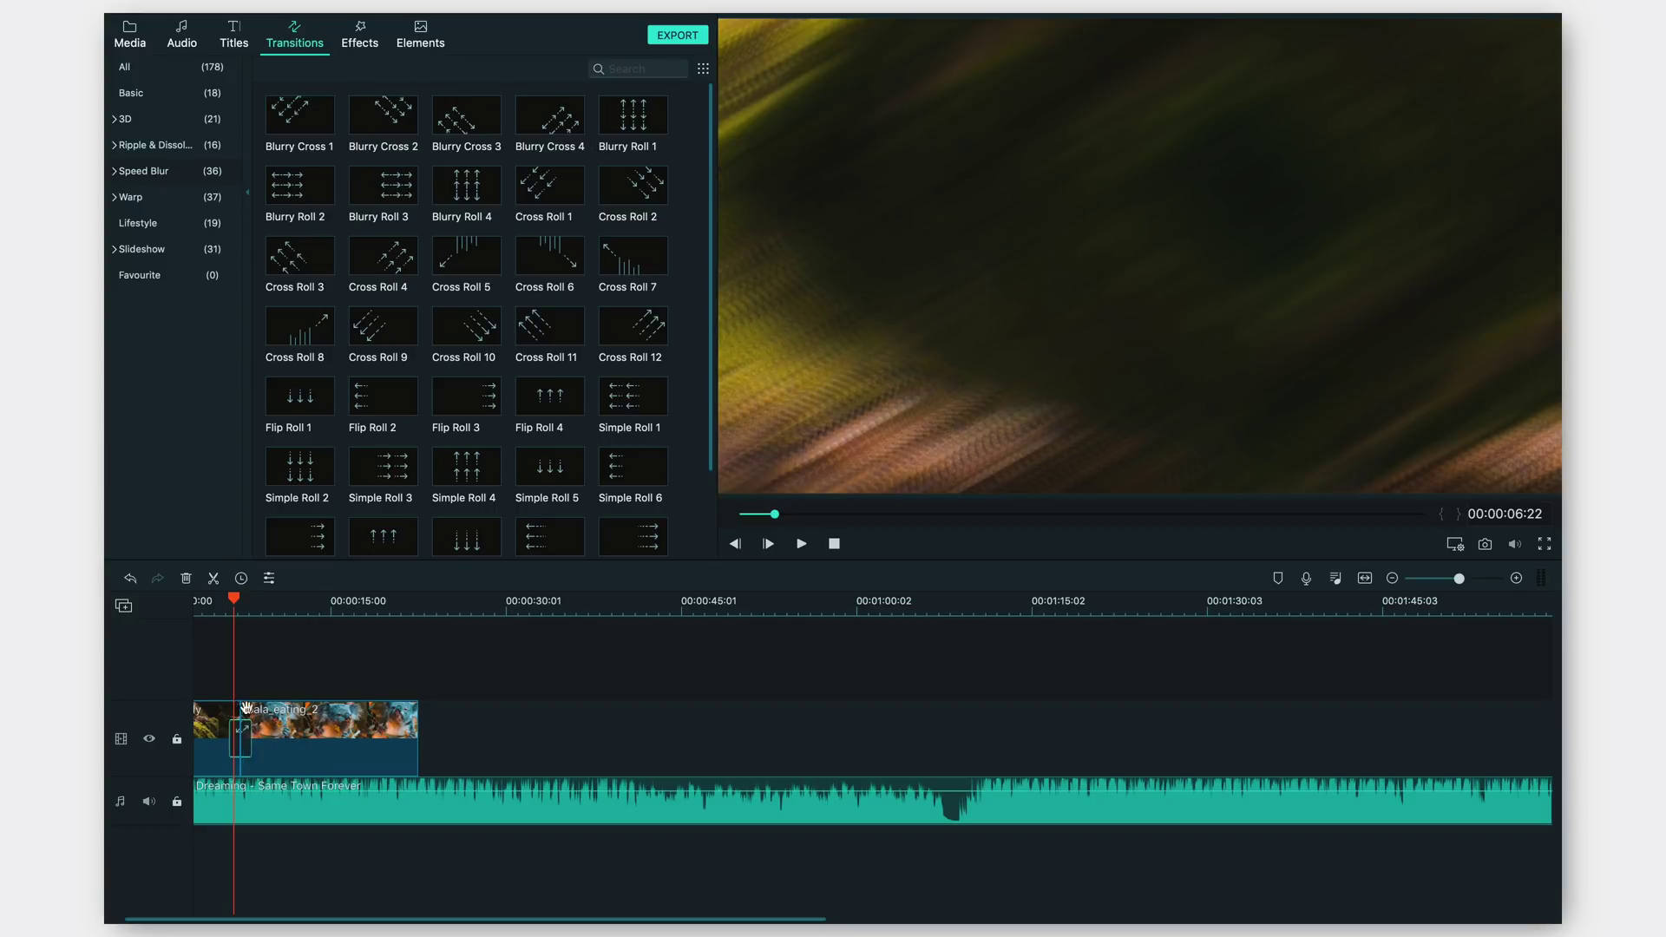
# Step: Play back the transition, zoom the timeline out, and browse further transition categories
pyautogui.click(223, 598)
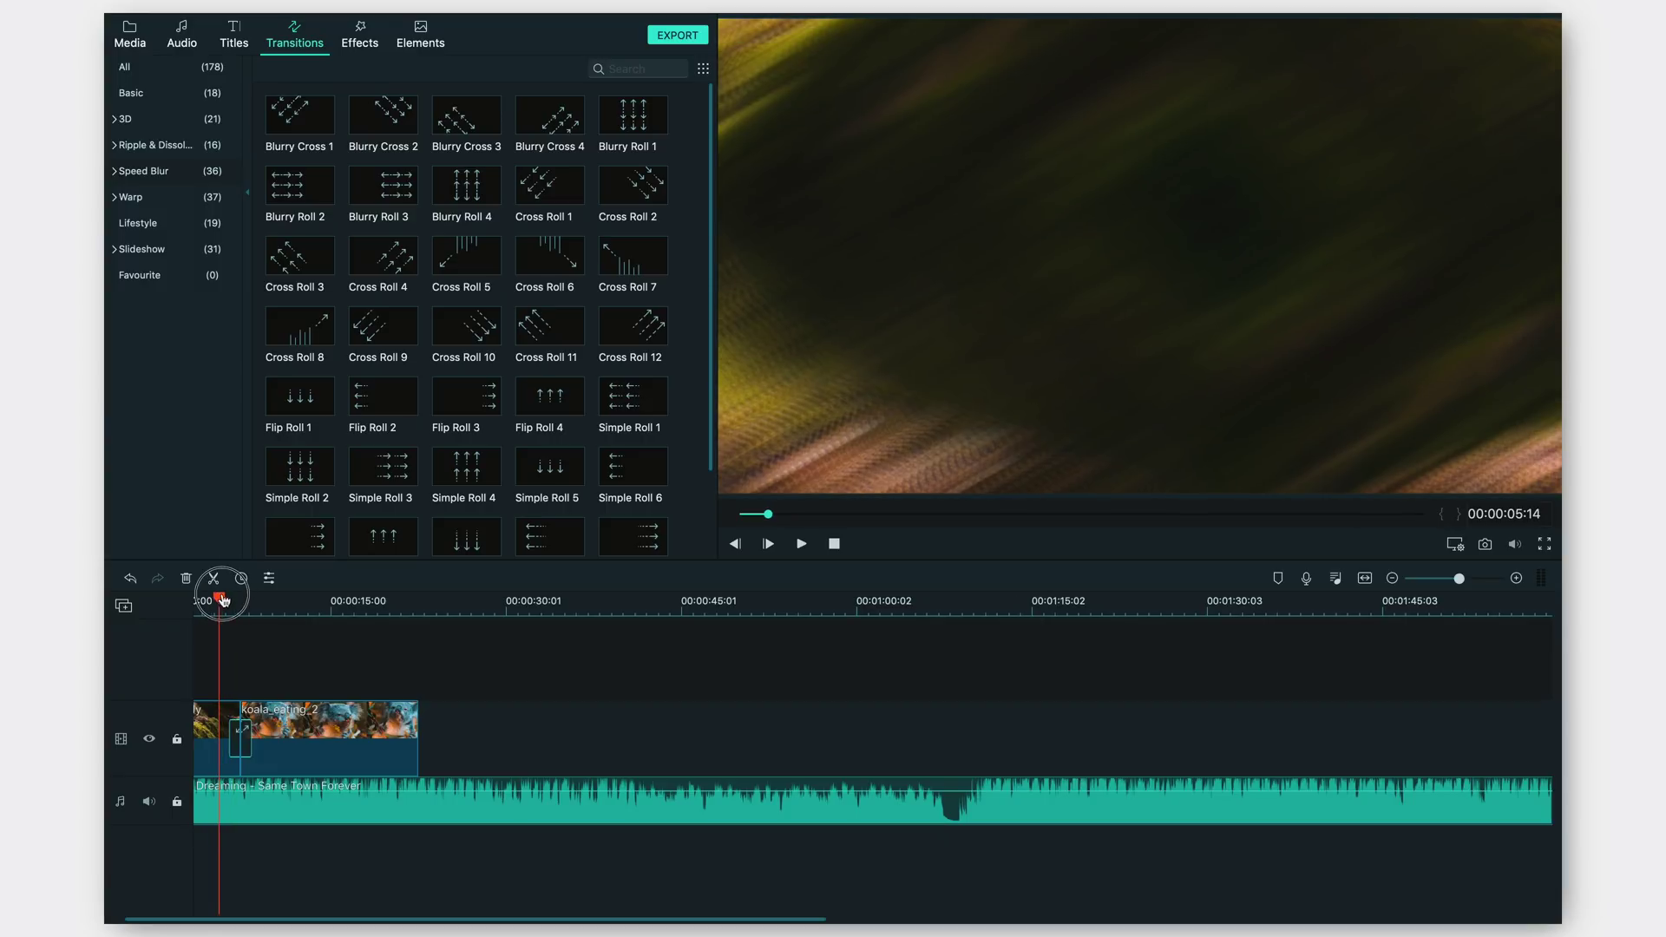
pyautogui.click(811, 545)
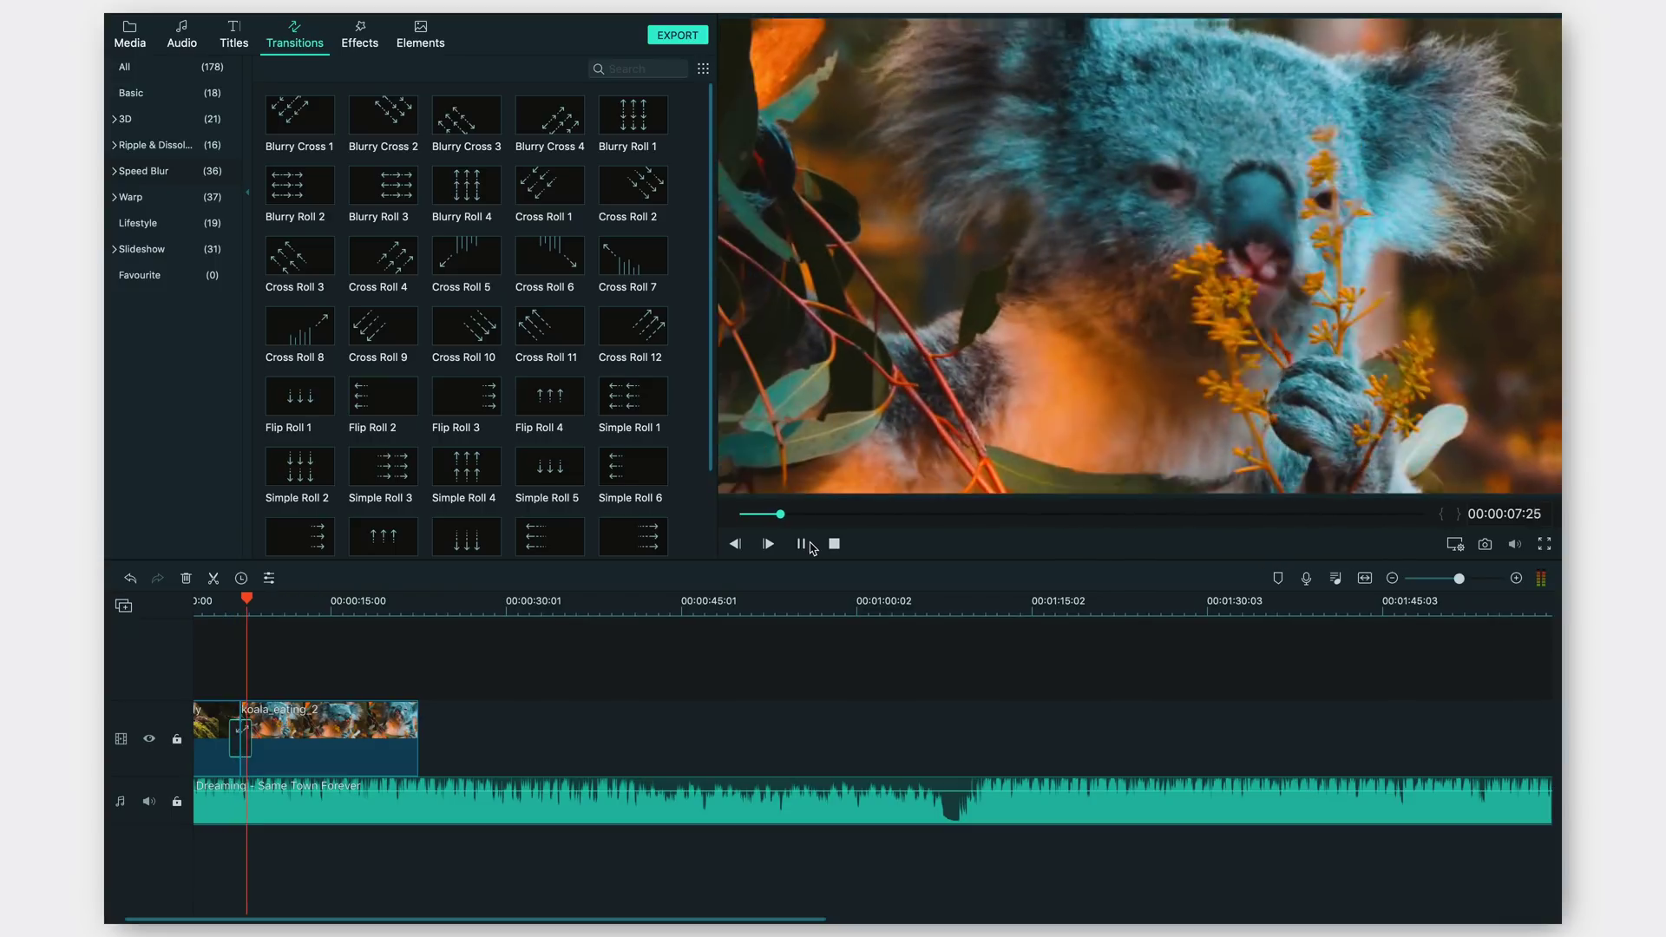
pyautogui.click(810, 545)
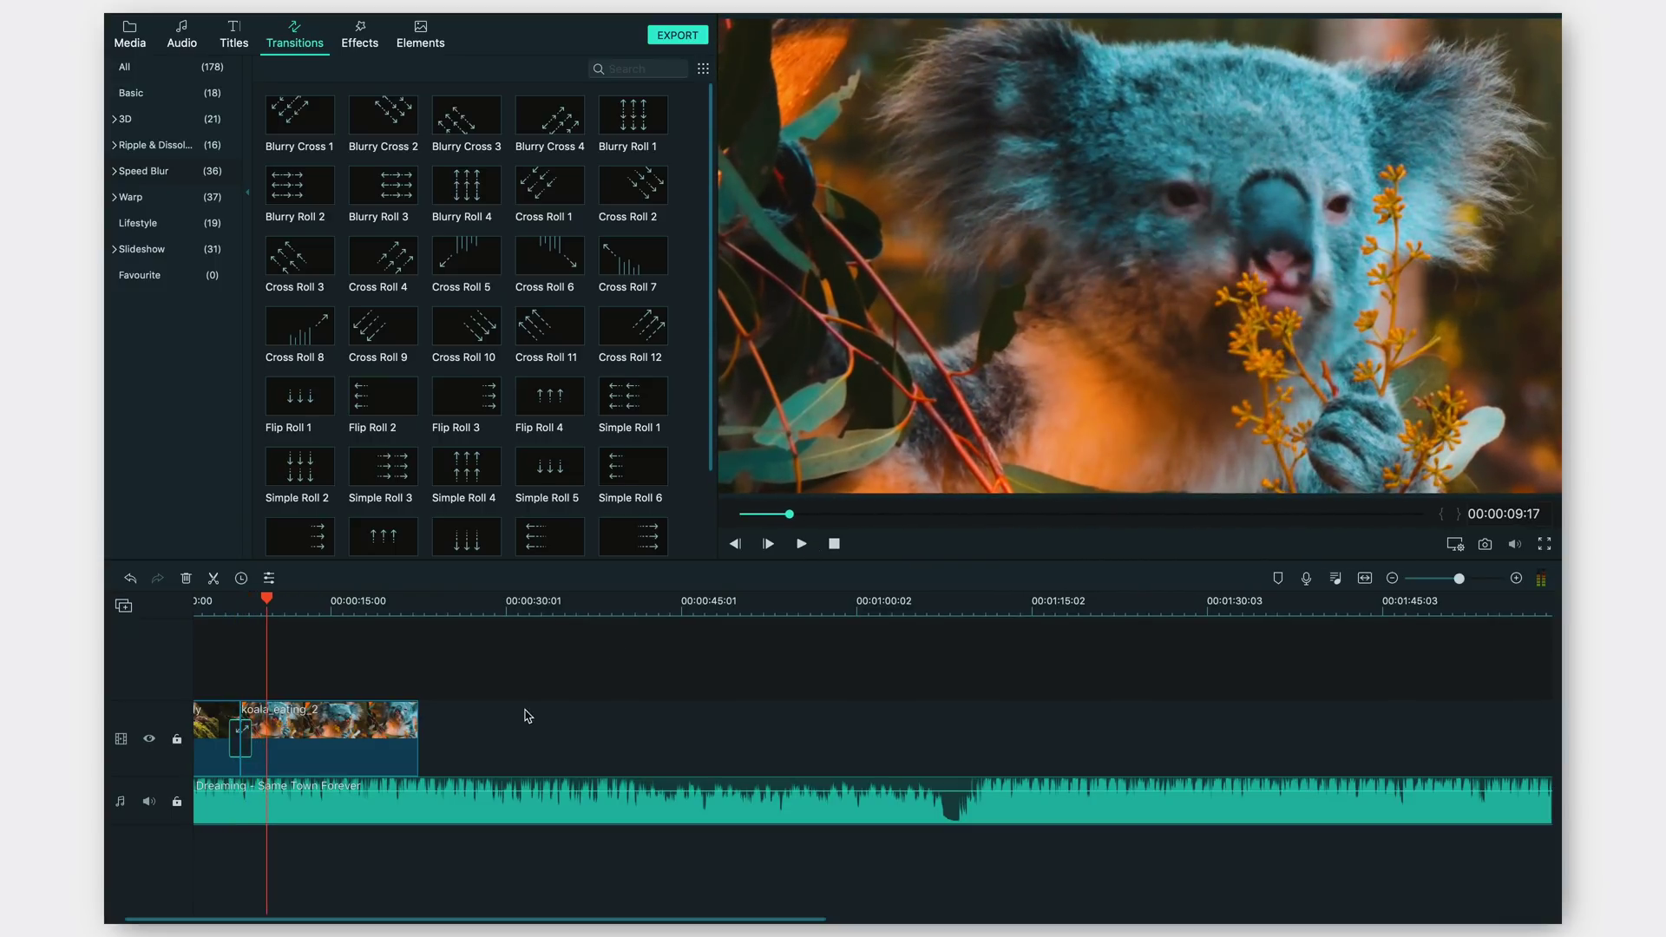
pyautogui.moveTo(1457, 583); pyautogui.dragTo(1452, 579)
pyautogui.scroll(-3, 533, 364)
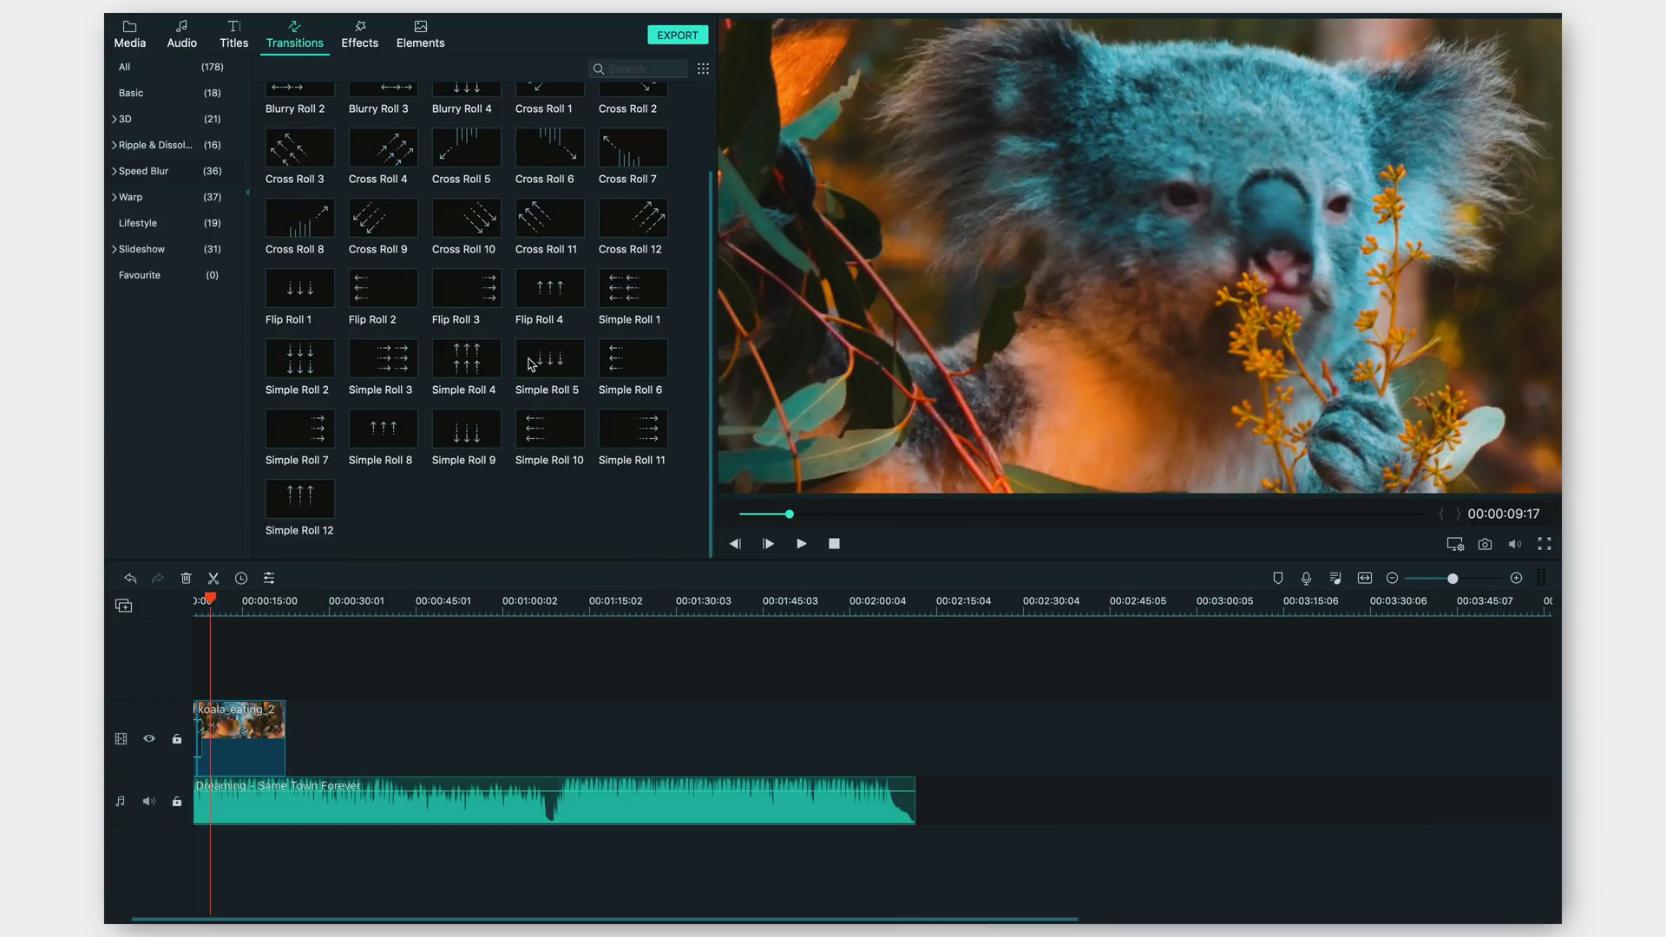
pyautogui.click(205, 199)
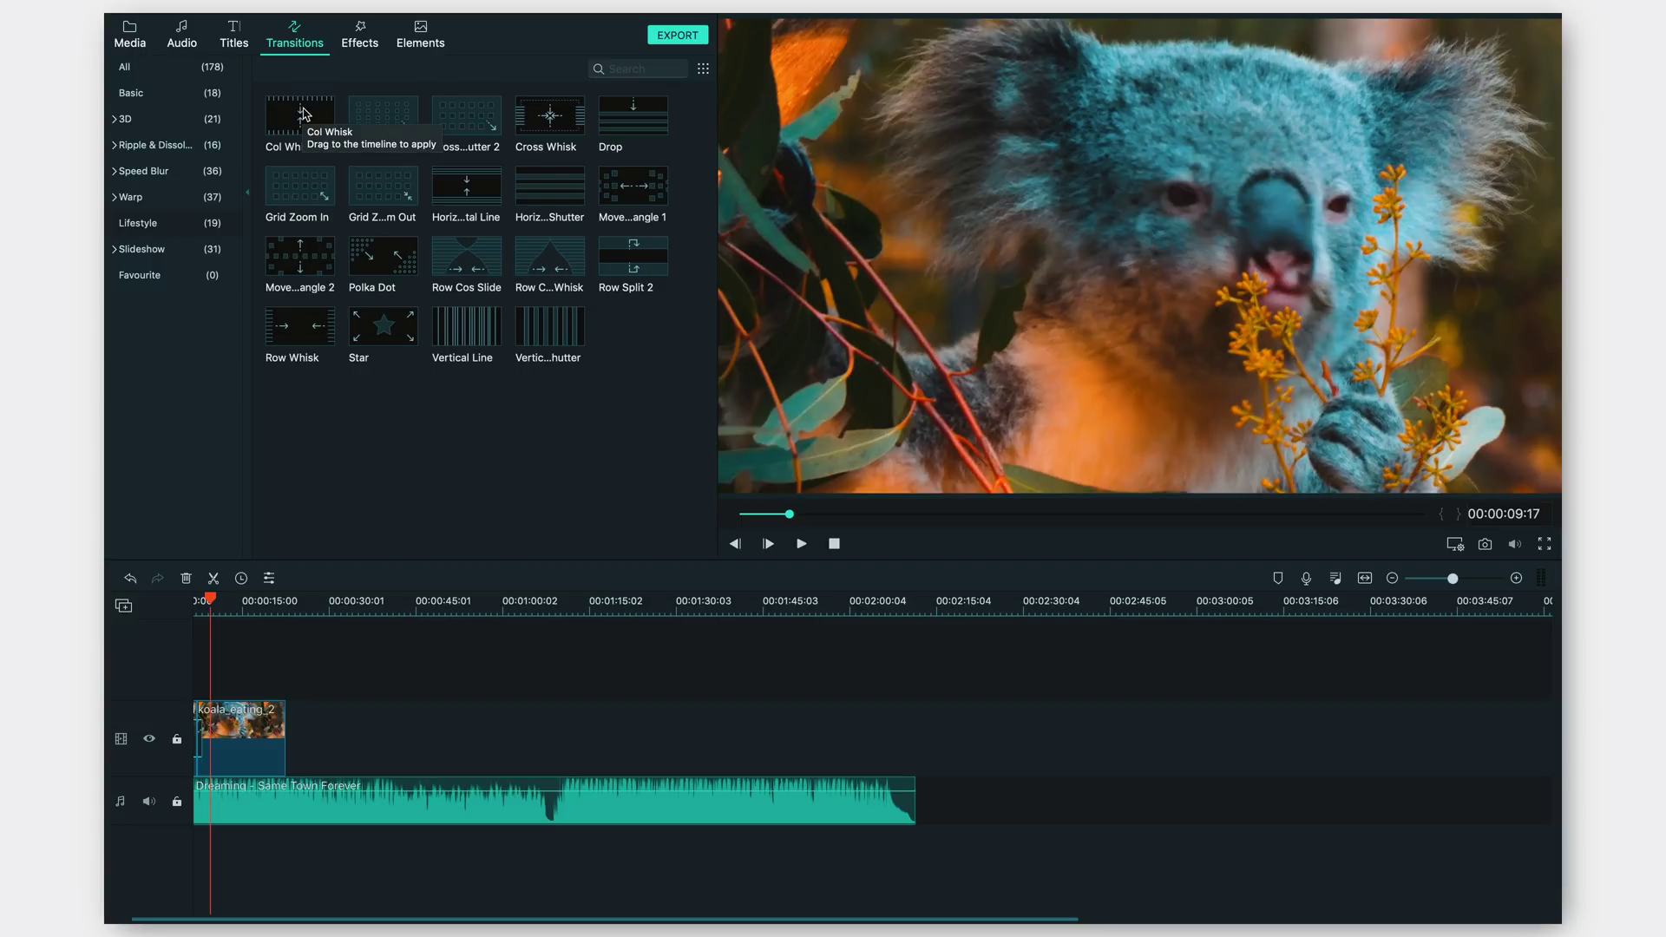
# Step: Open the Filters library and browse its categories through to the Common filters
pyautogui.click(359, 35)
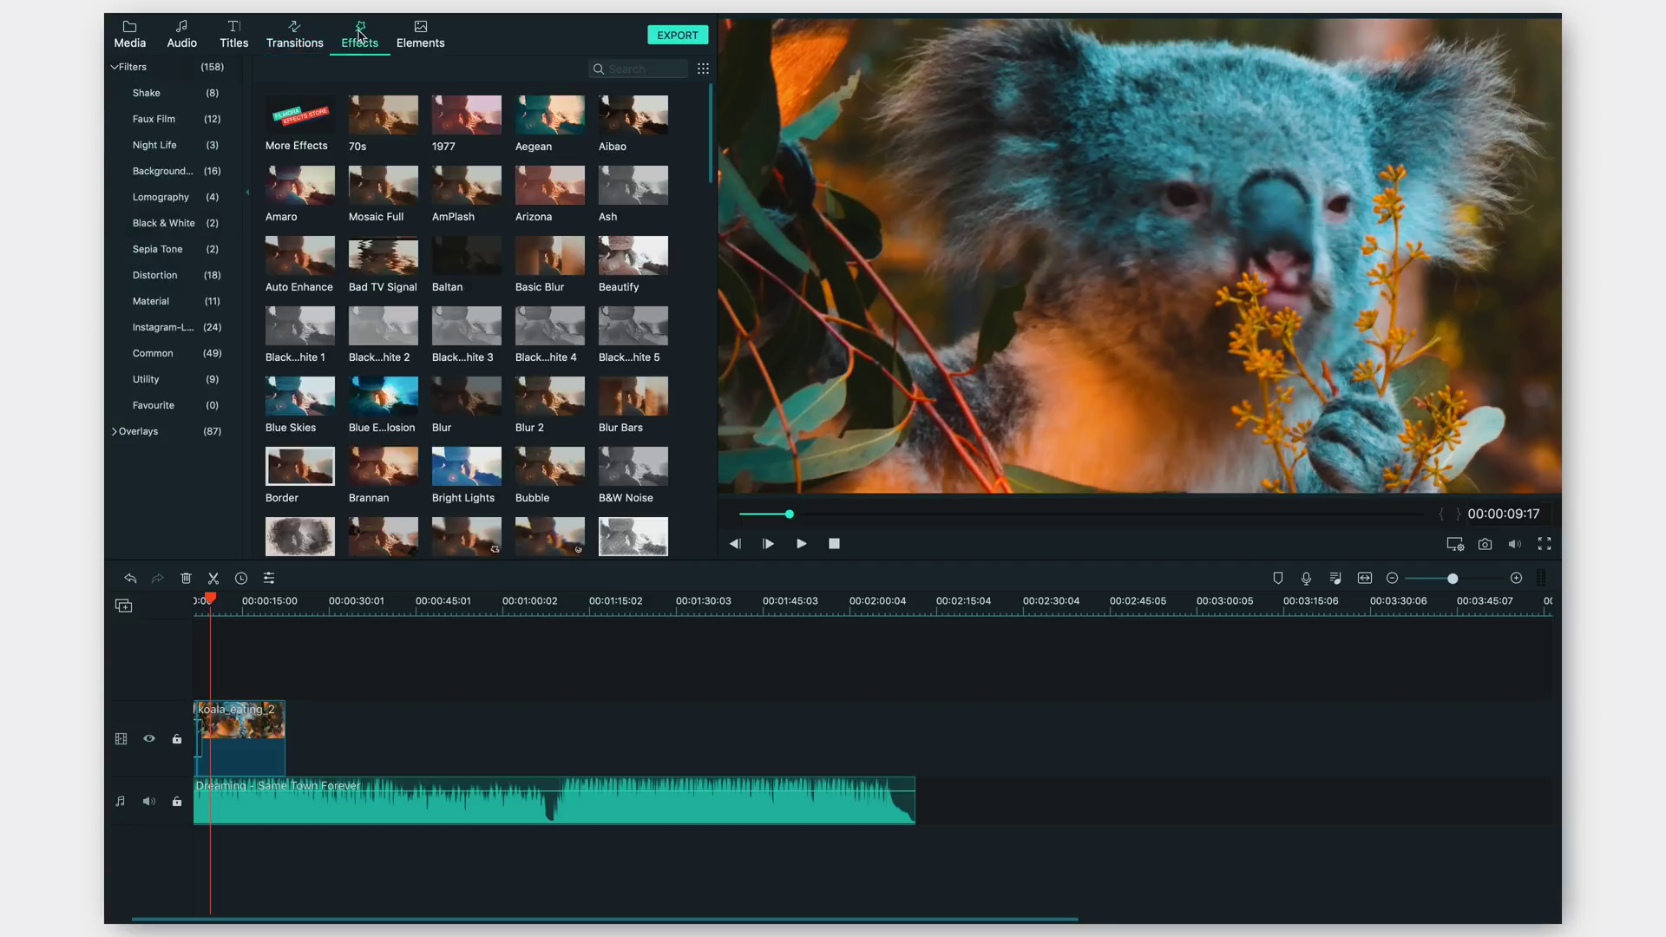
pyautogui.scroll(-15, 525, 361)
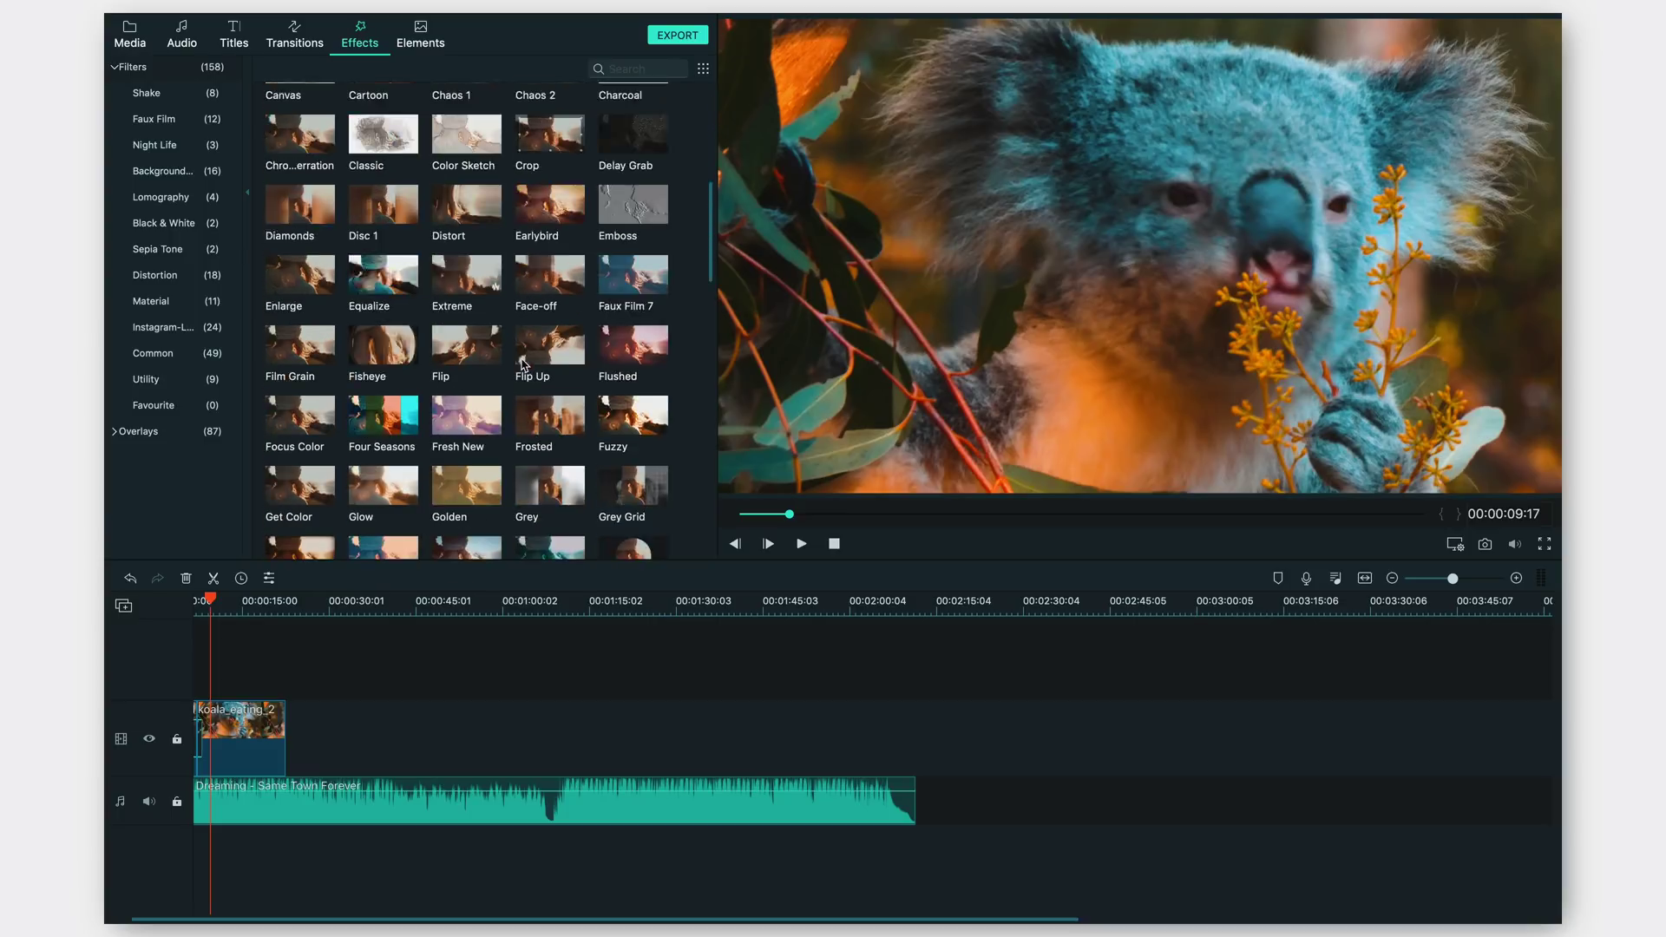
pyautogui.scroll(10, 525, 361)
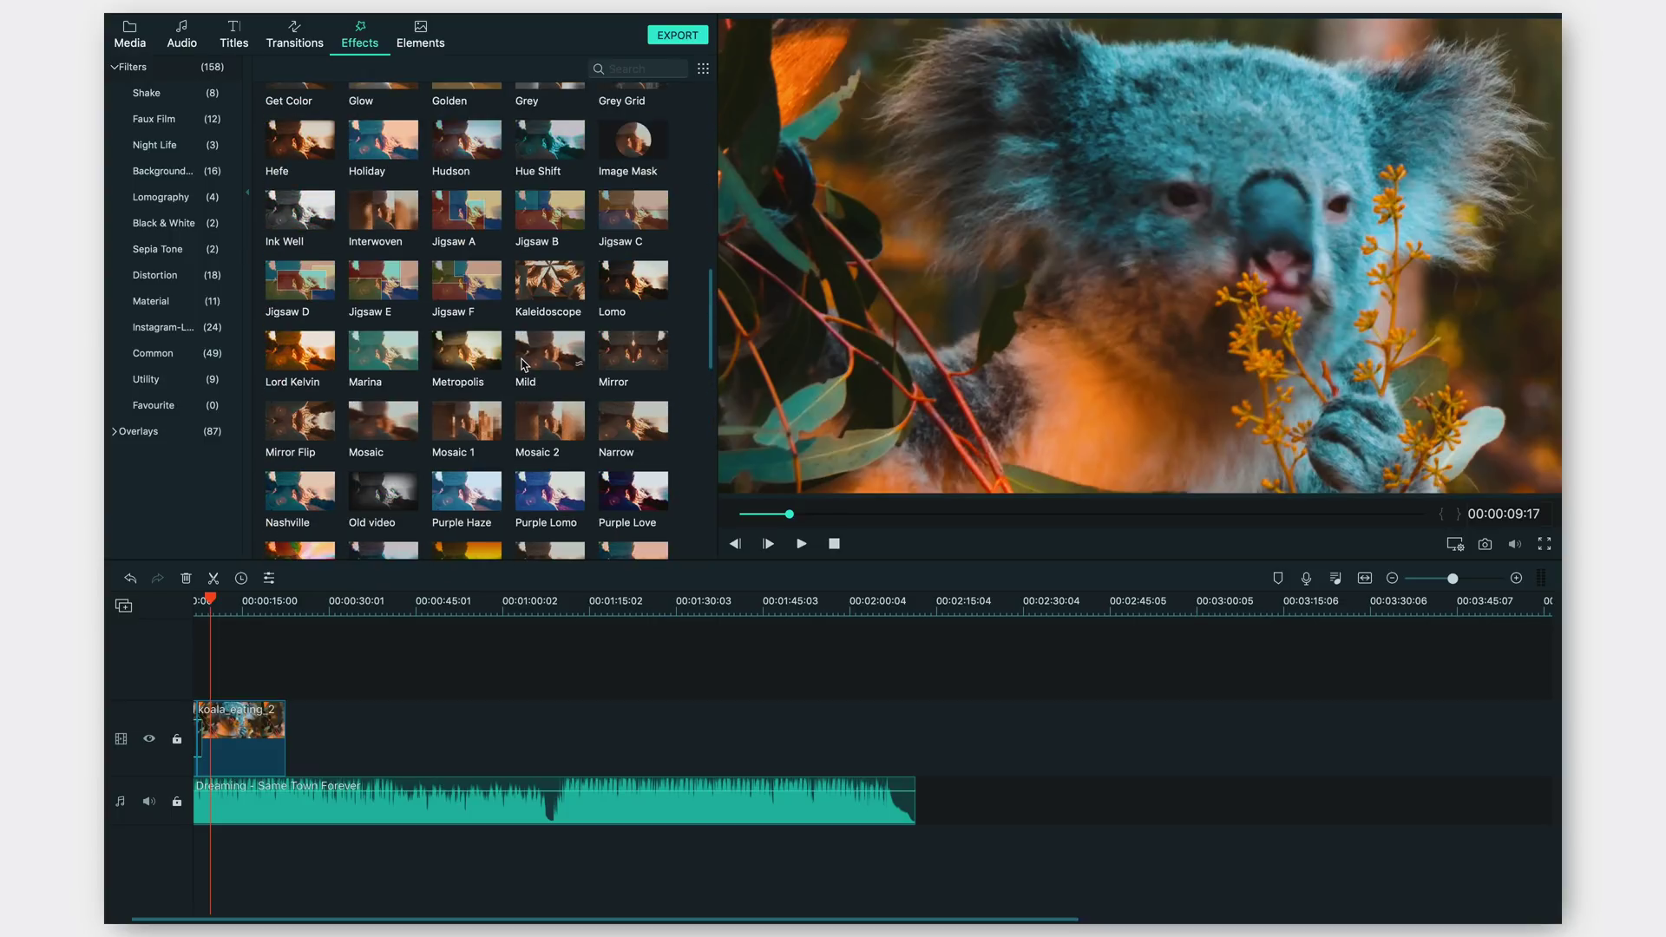
pyautogui.scroll(5, 524, 364)
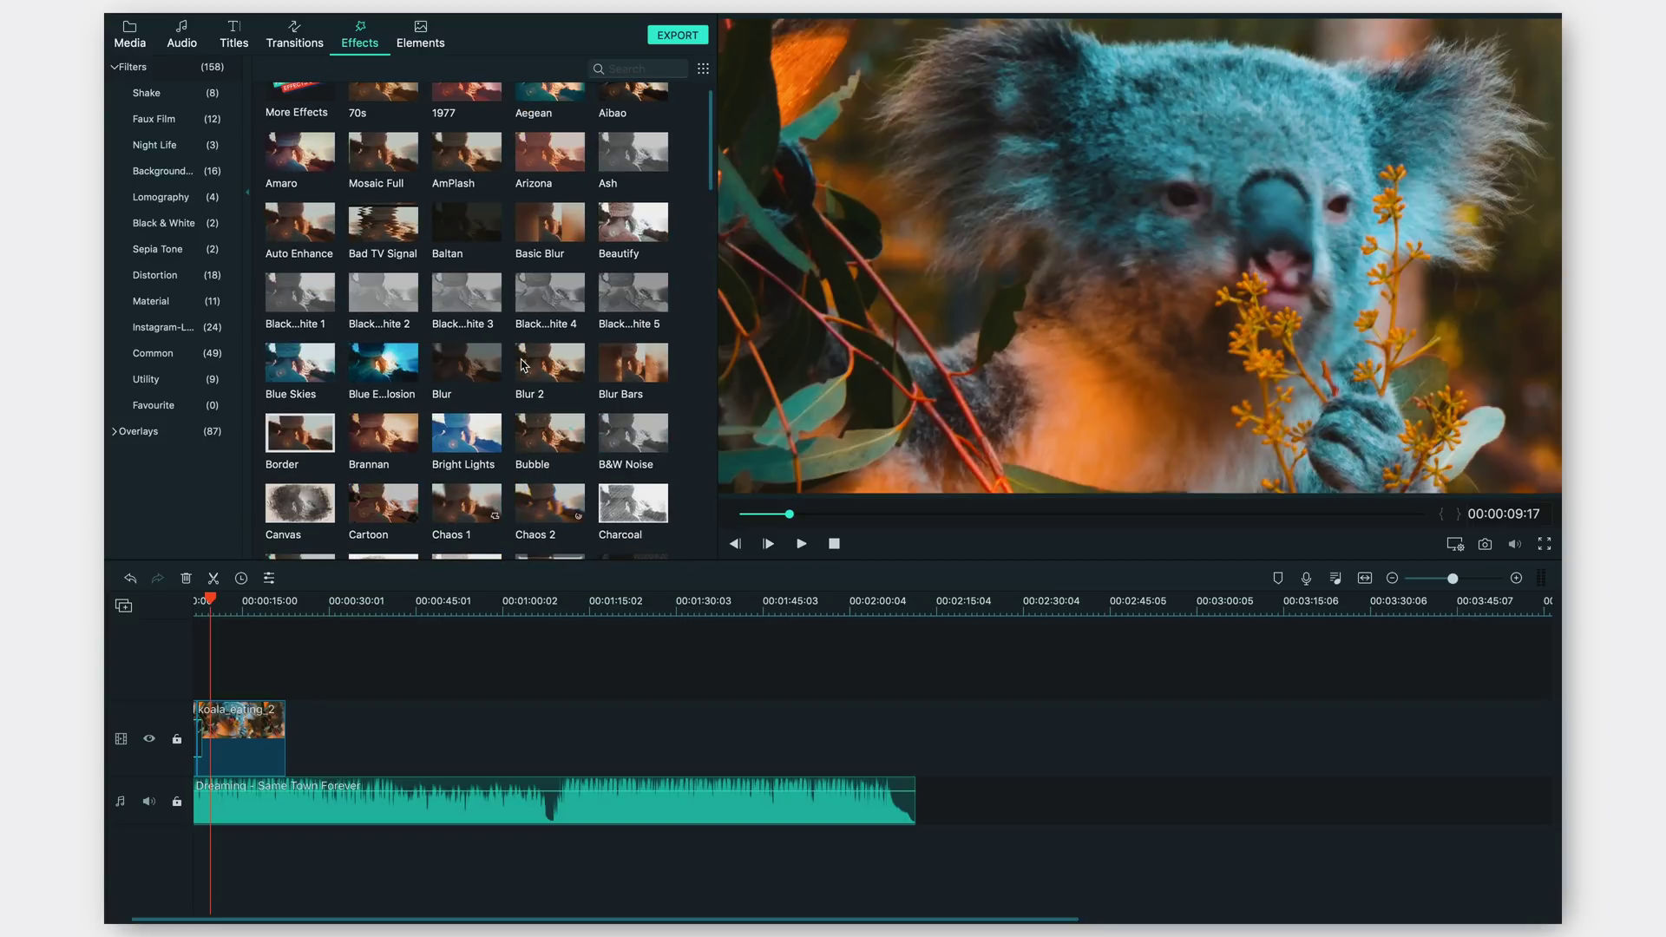
pyautogui.scroll(1, 524, 365)
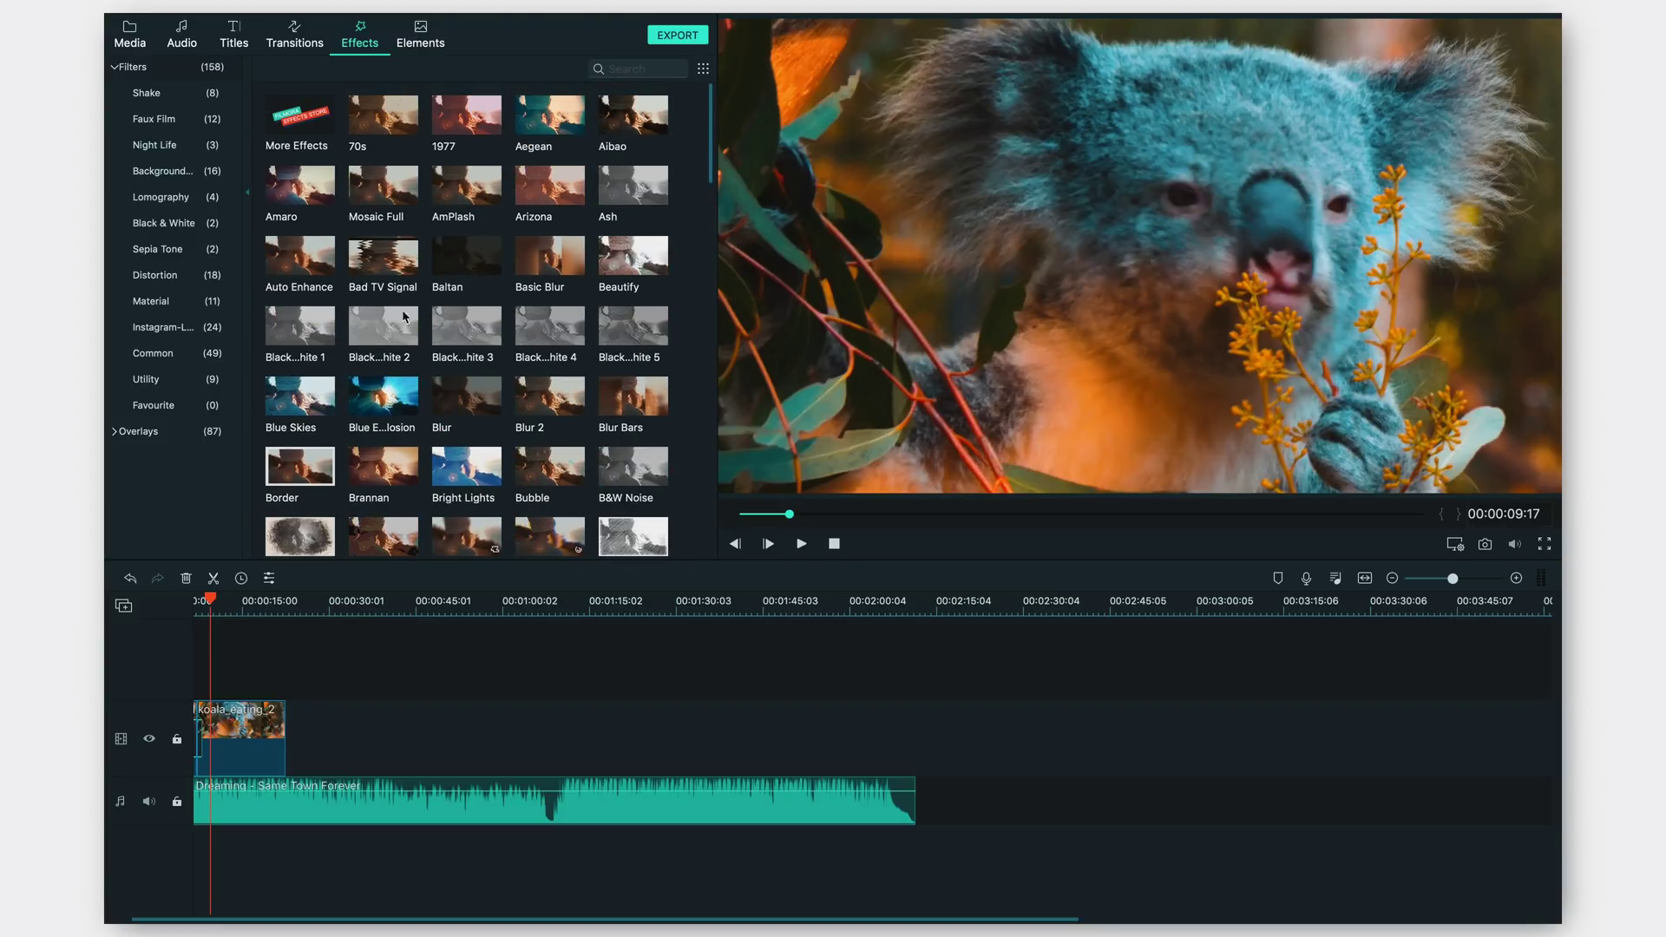
pyautogui.click(163, 120)
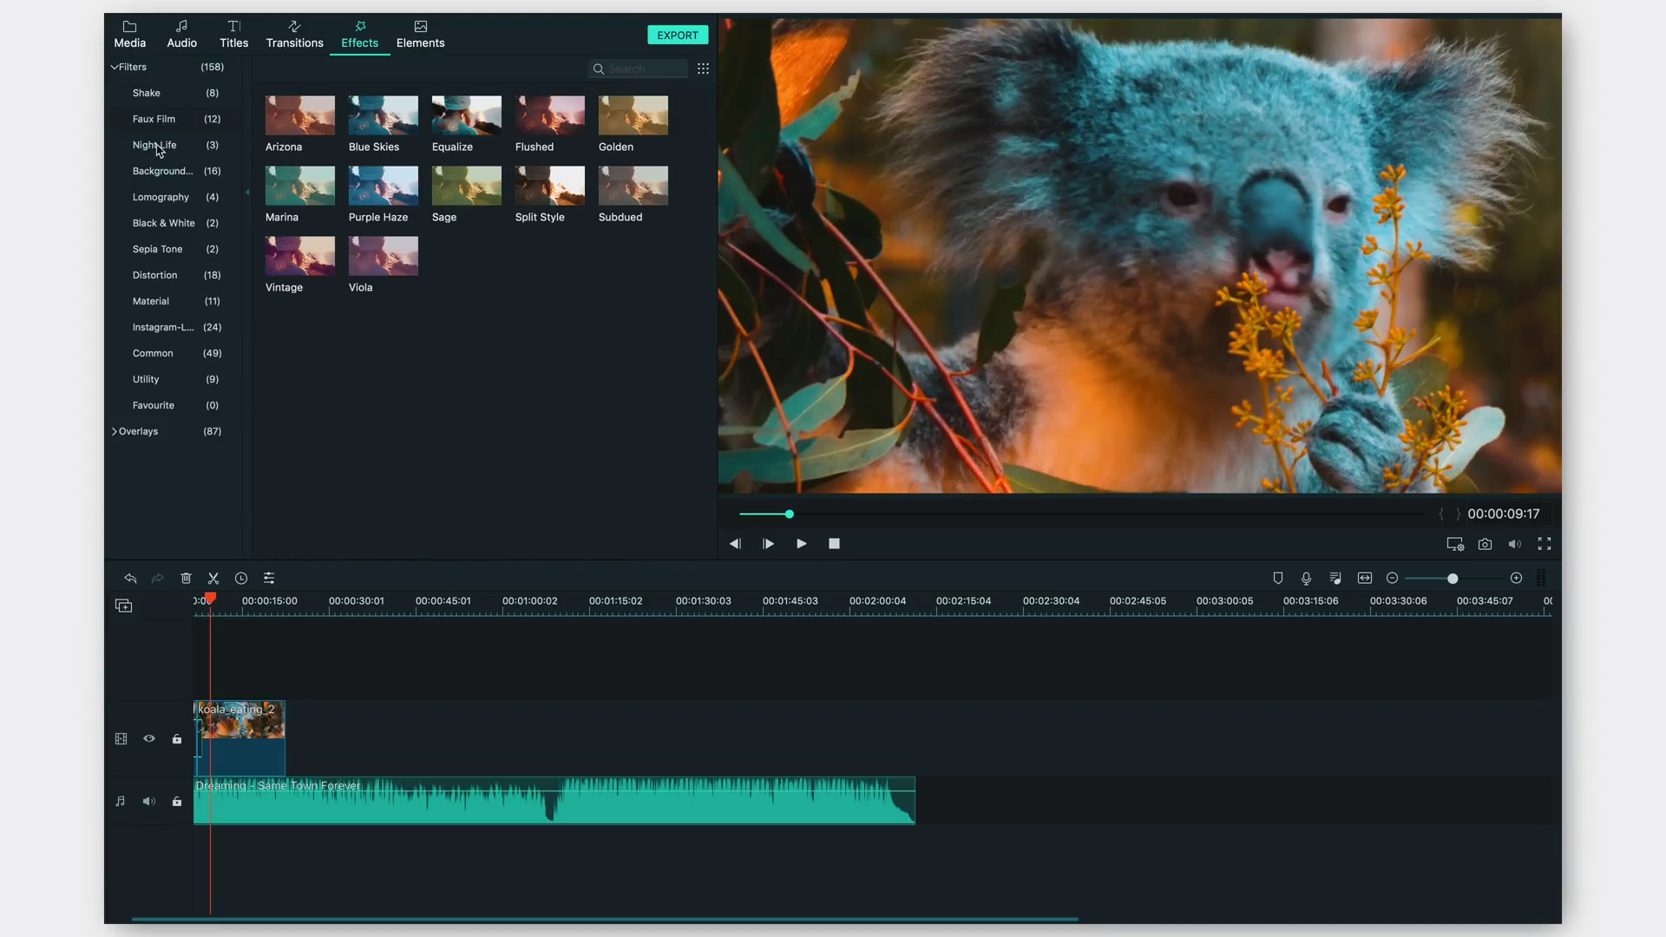
pyautogui.click(159, 151)
pyautogui.click(163, 176)
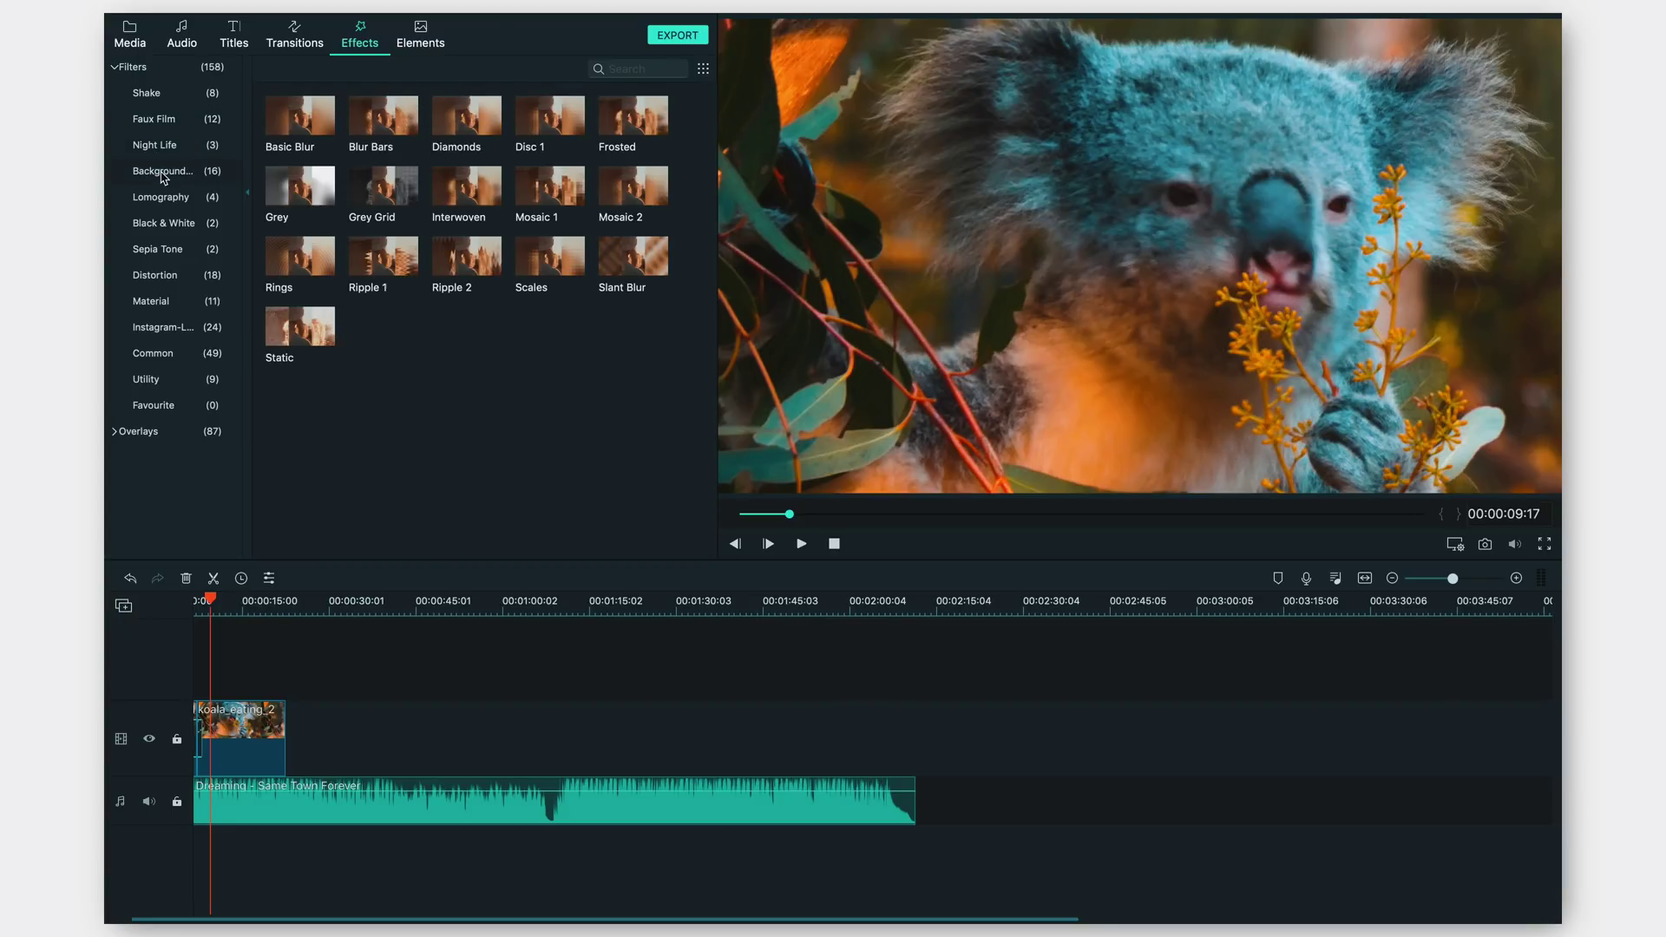
pyautogui.click(178, 99)
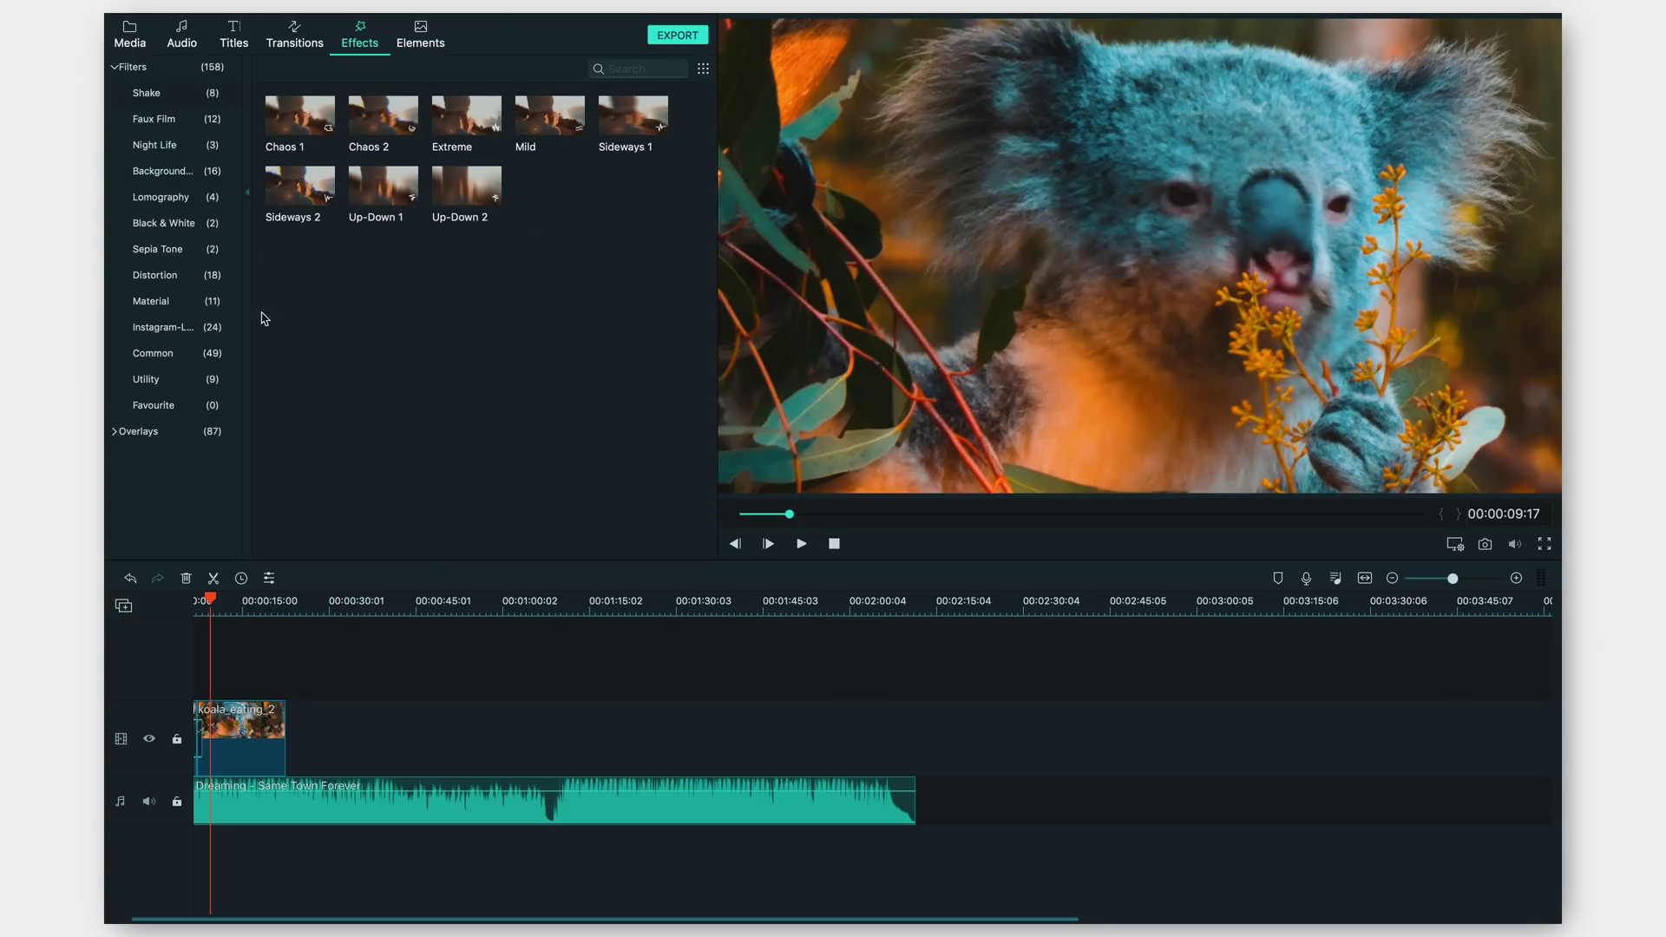
pyautogui.click(142, 333)
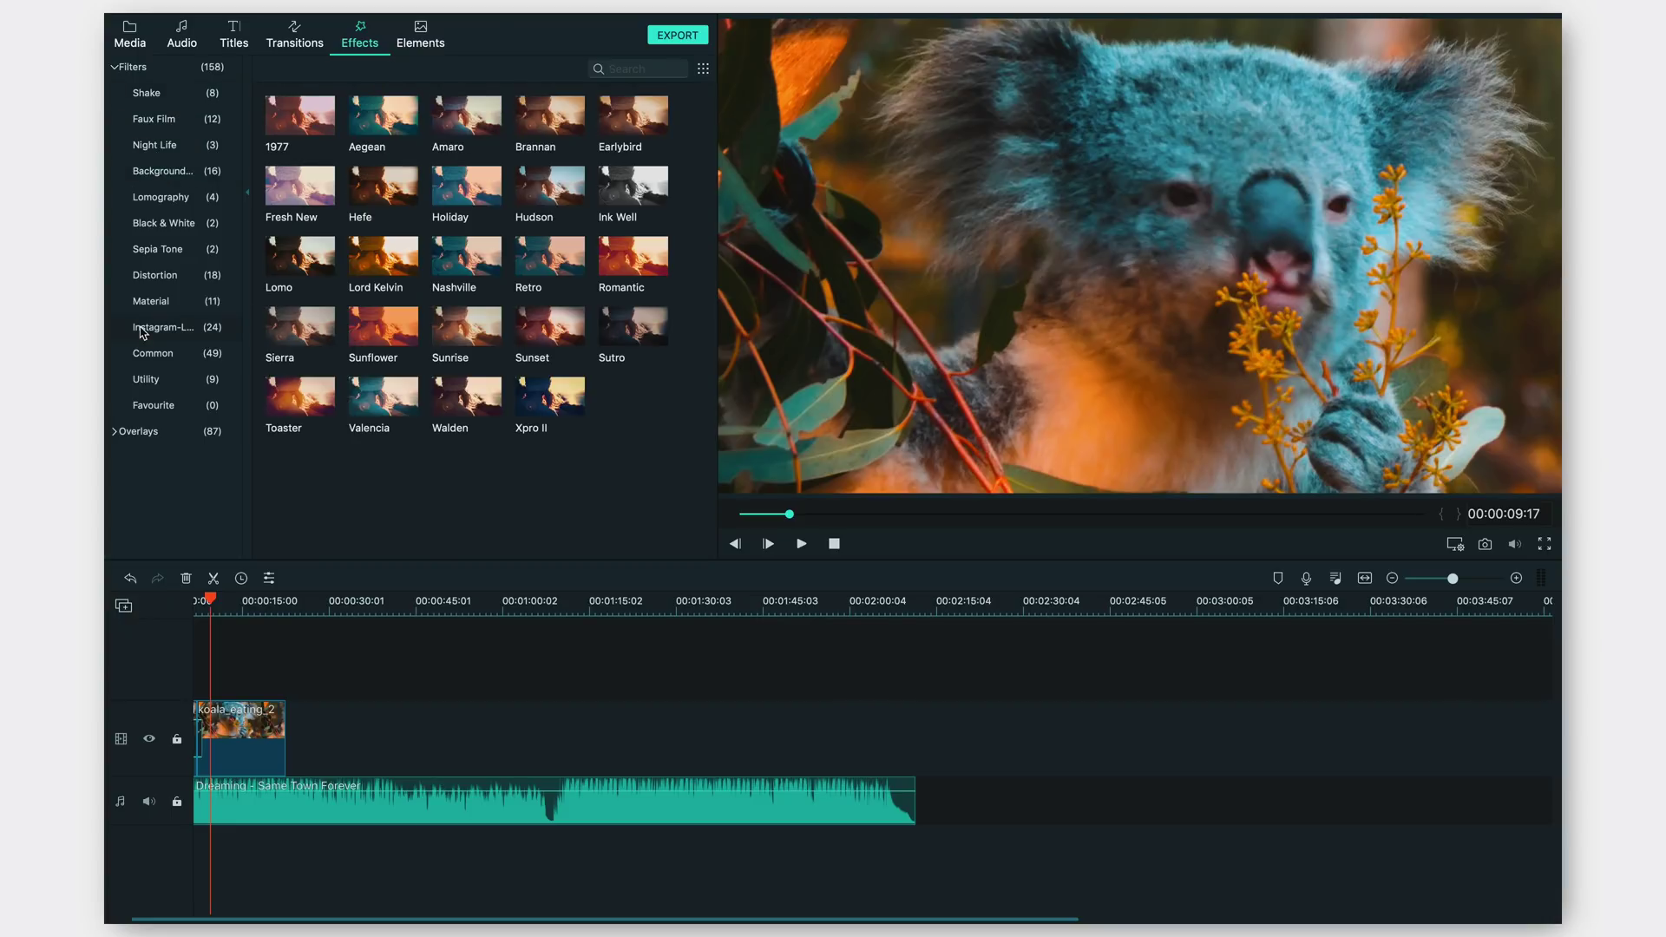
pyautogui.click(178, 354)
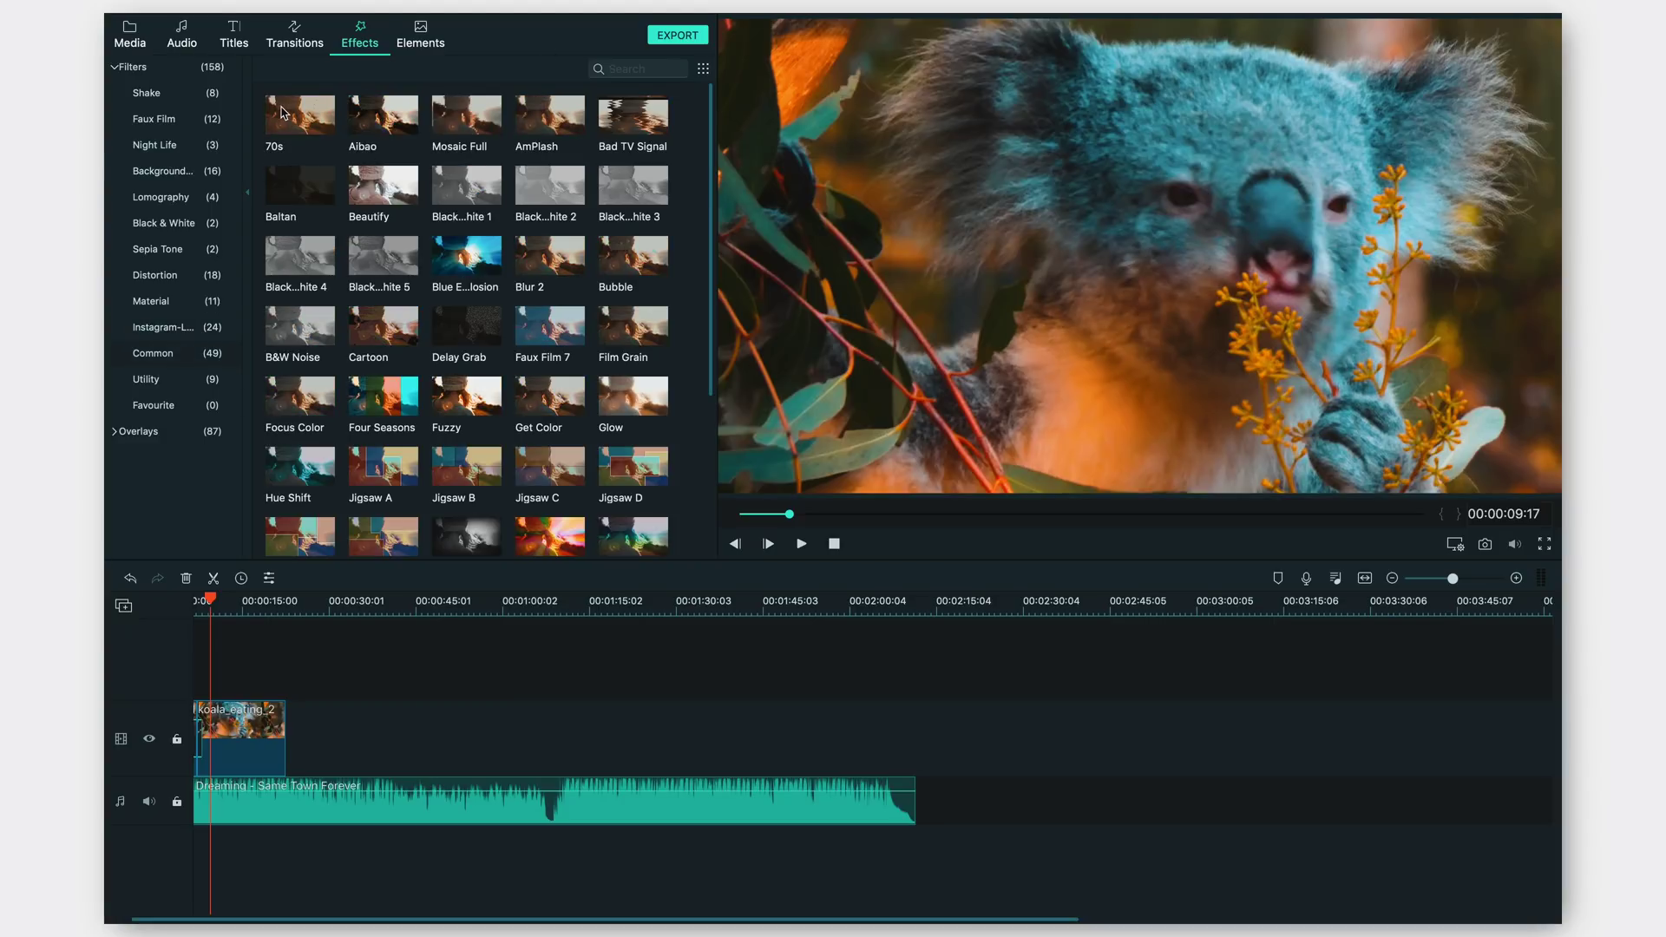
# Step: Apply the 70s filter to koala_eating_2, preview it, and zoom the timeline out
pyautogui.moveTo(295, 117)
pyautogui.mouseDown()
pyautogui.moveTo(255, 221)
pyautogui.moveTo(160, 792)
pyautogui.moveTo(228, 751)
pyautogui.mouseUp()
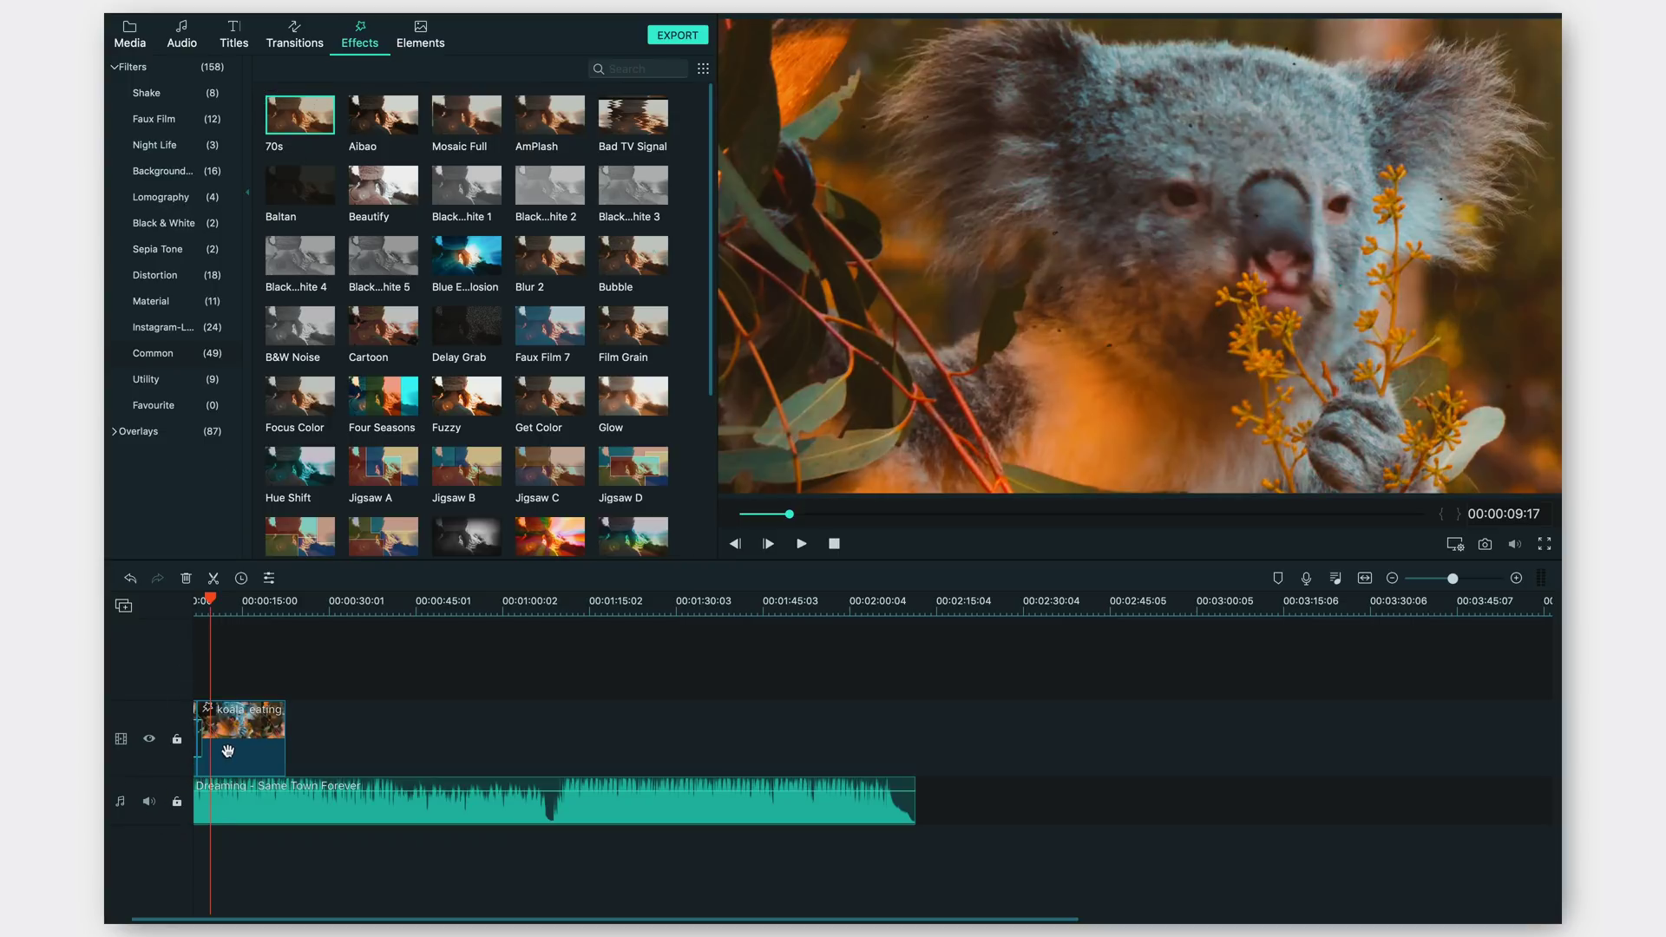
pyautogui.click(241, 745)
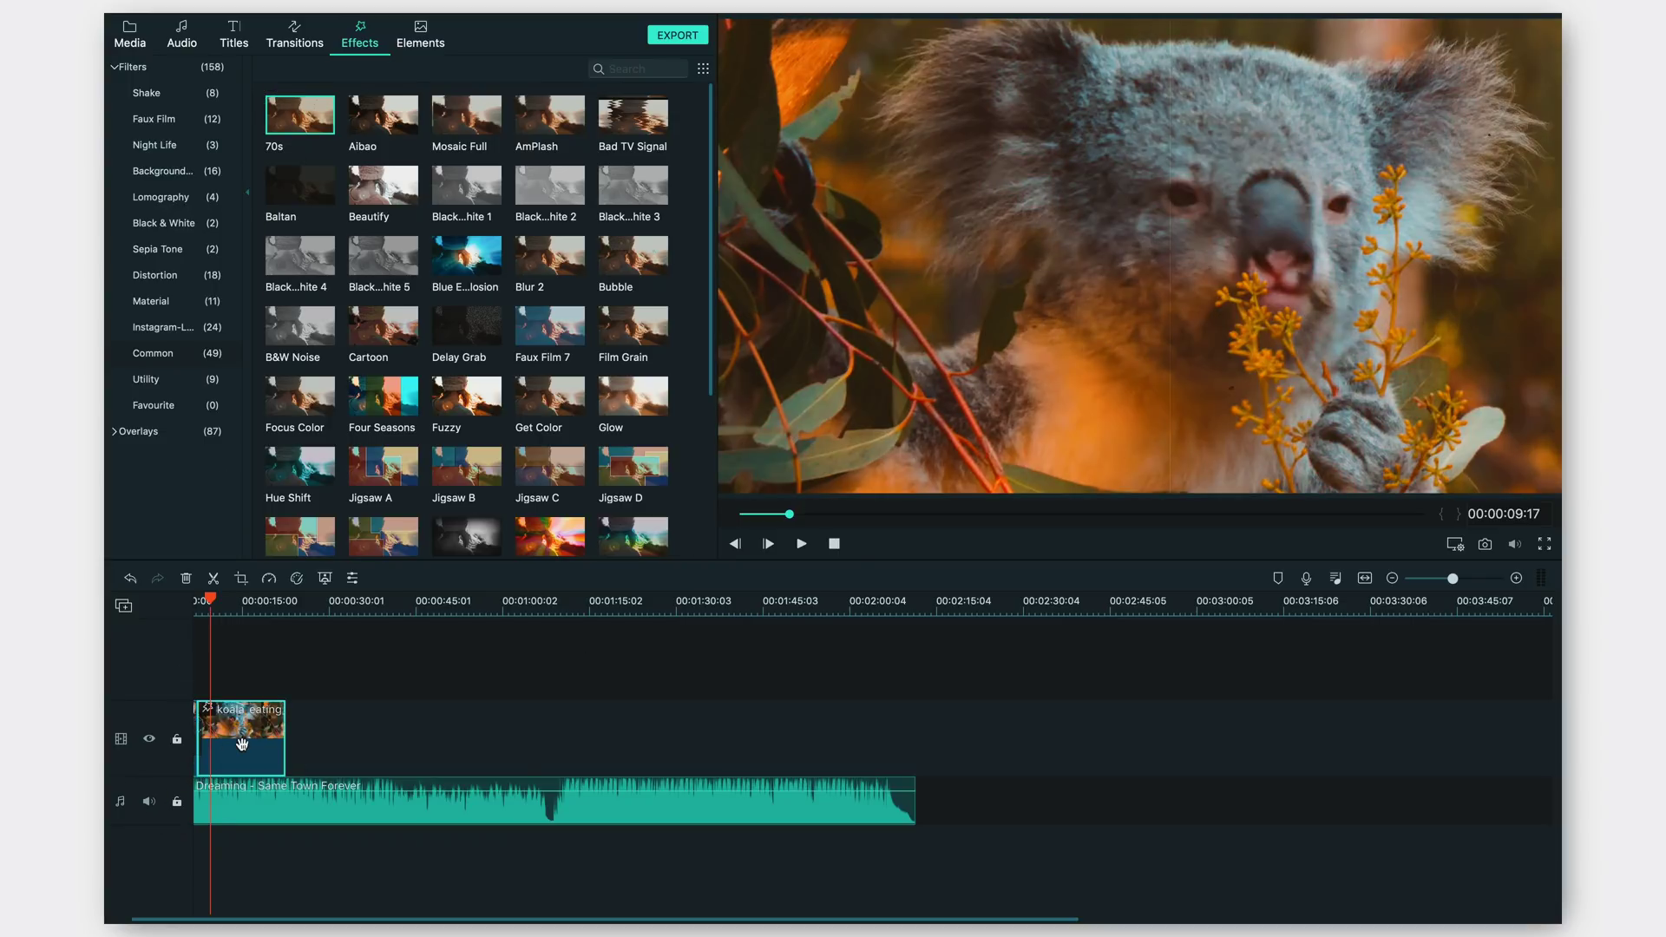
pyautogui.click(802, 544)
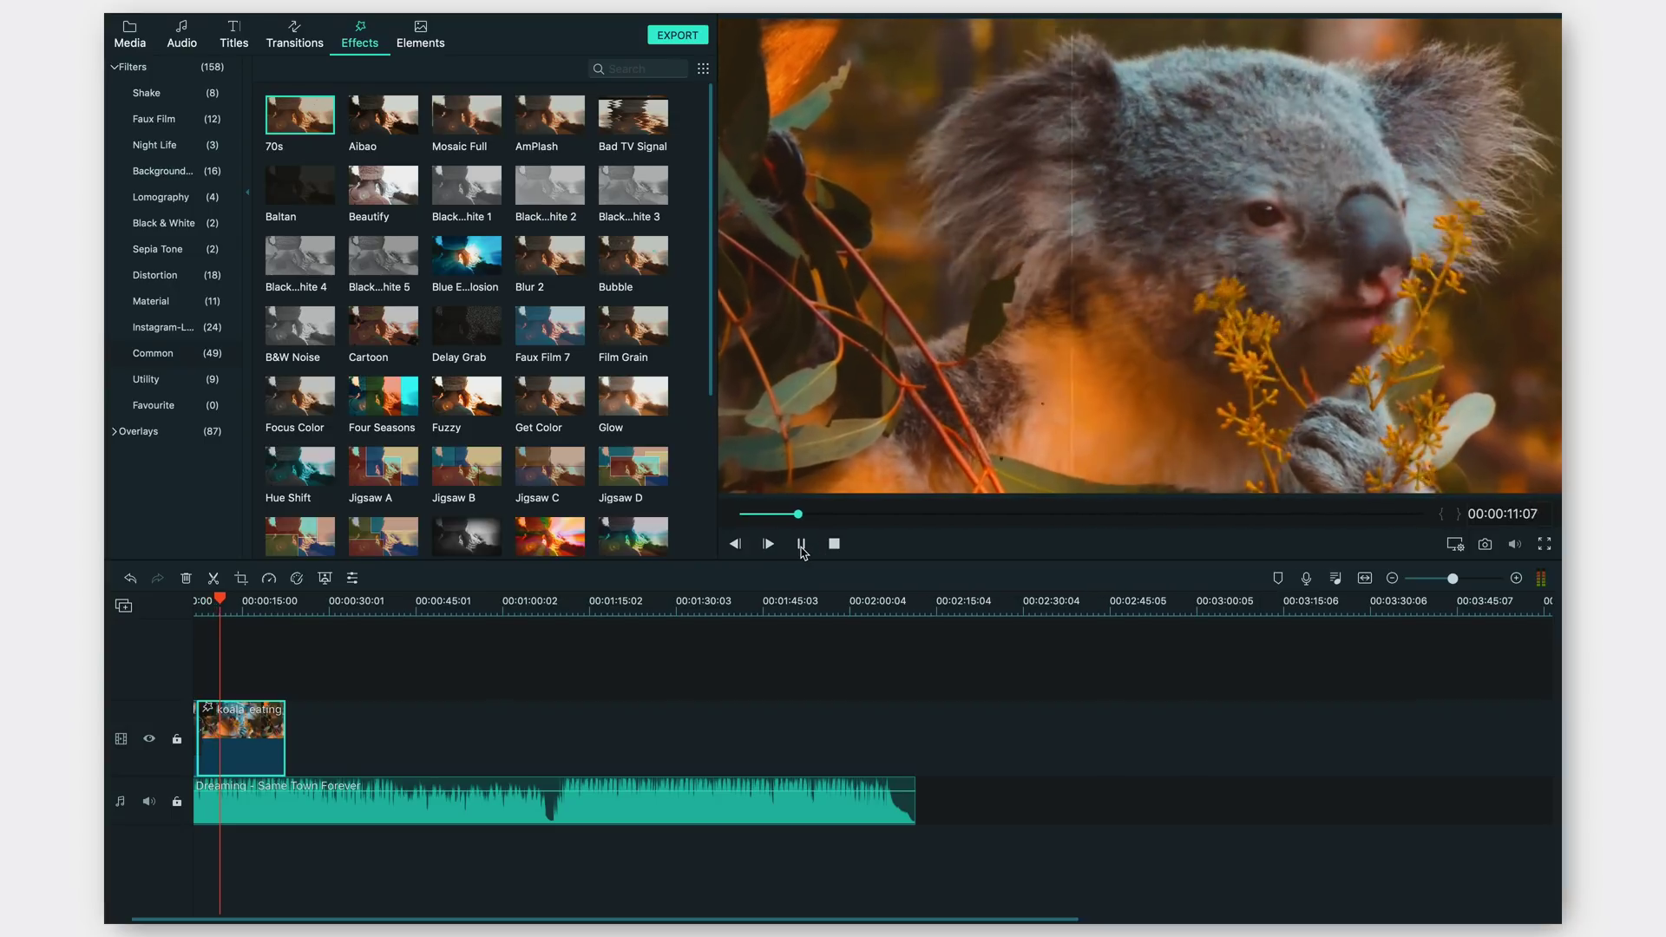
pyautogui.click(800, 544)
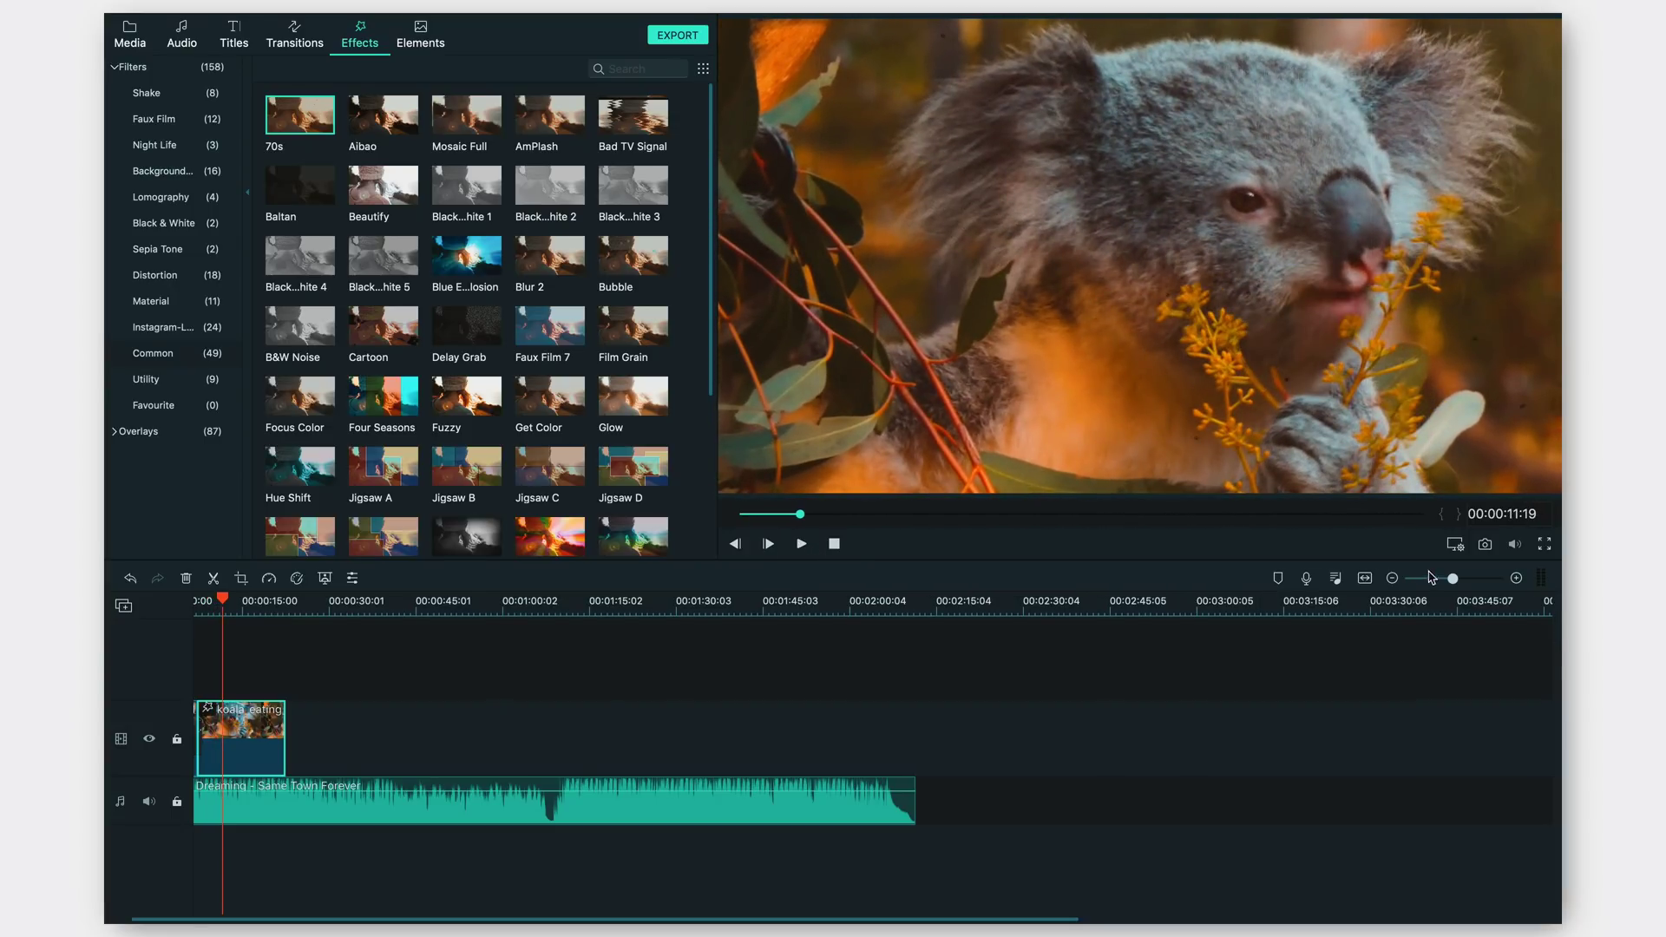
pyautogui.moveTo(1451, 579); pyautogui.dragTo(1461, 579)
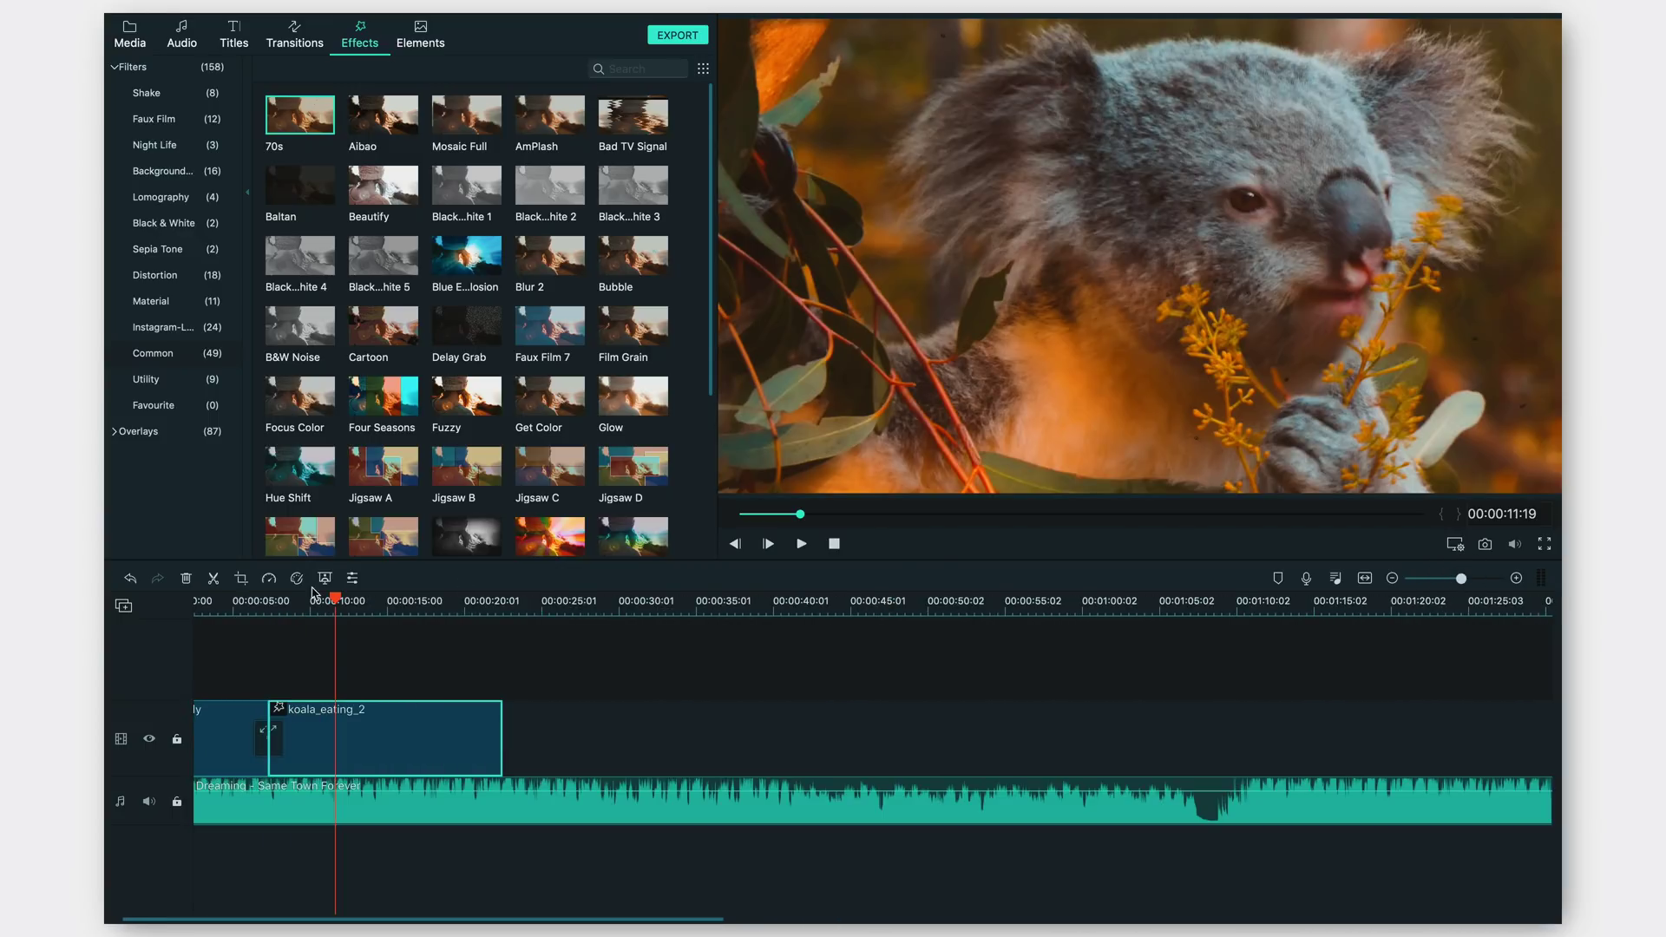
pyautogui.hotkey('ctrl', 'z')
# Step: Show the Elements library, move the playhead back, and zoom the timeline to show both clips
pyautogui.click(141, 583)
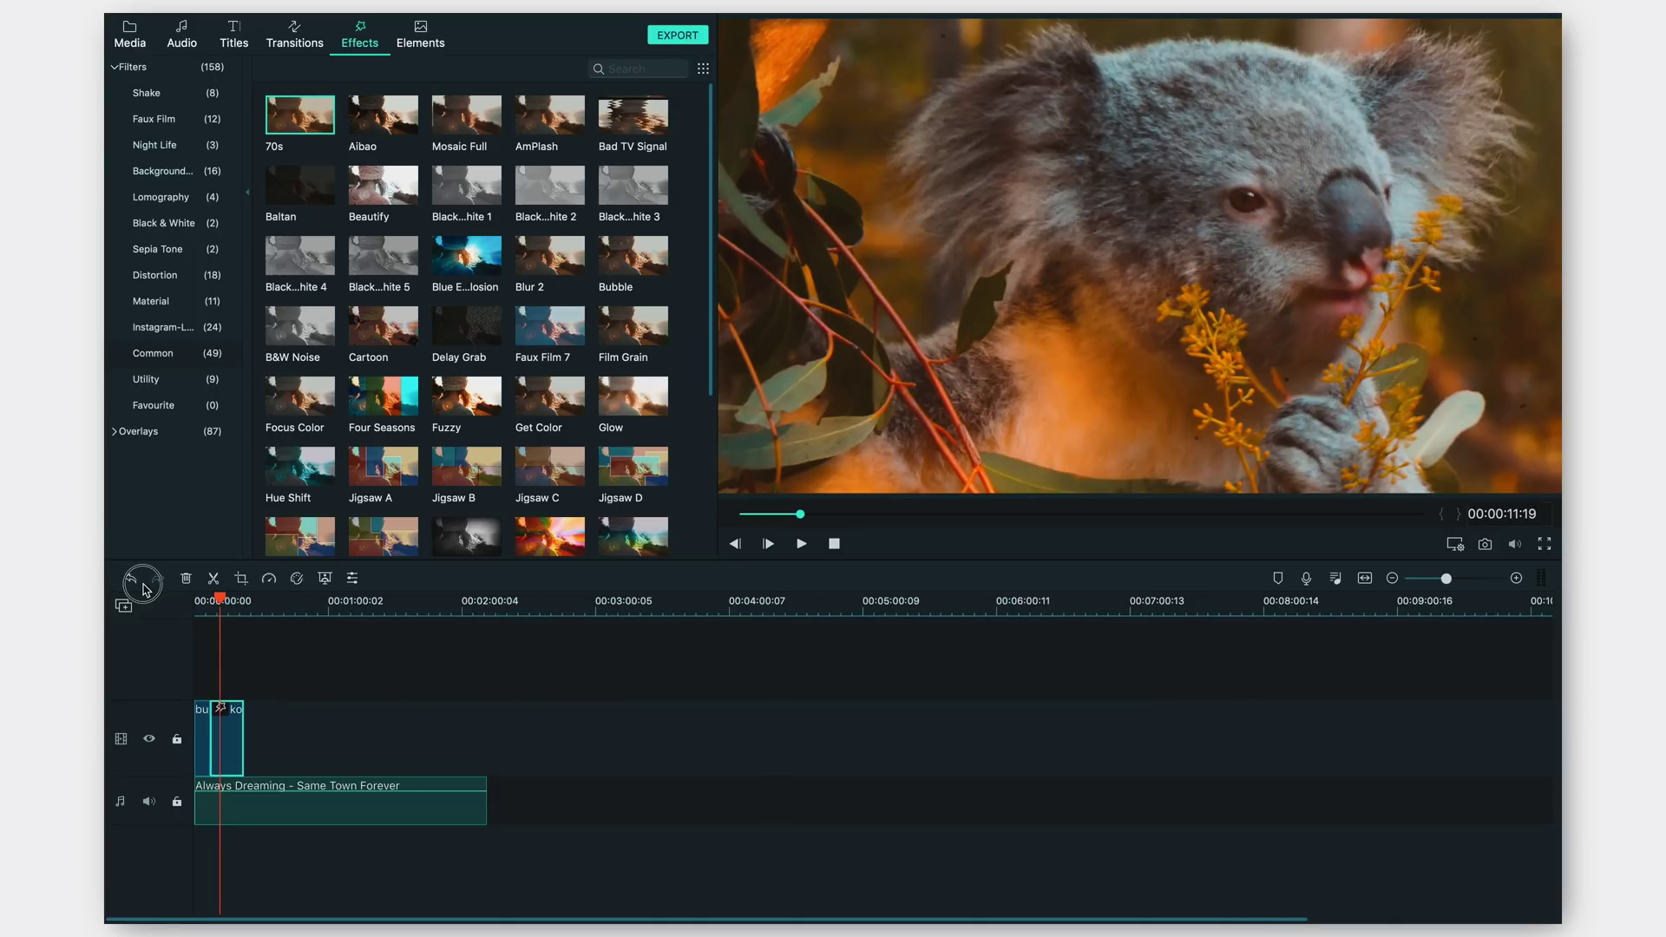
pyautogui.click(434, 31)
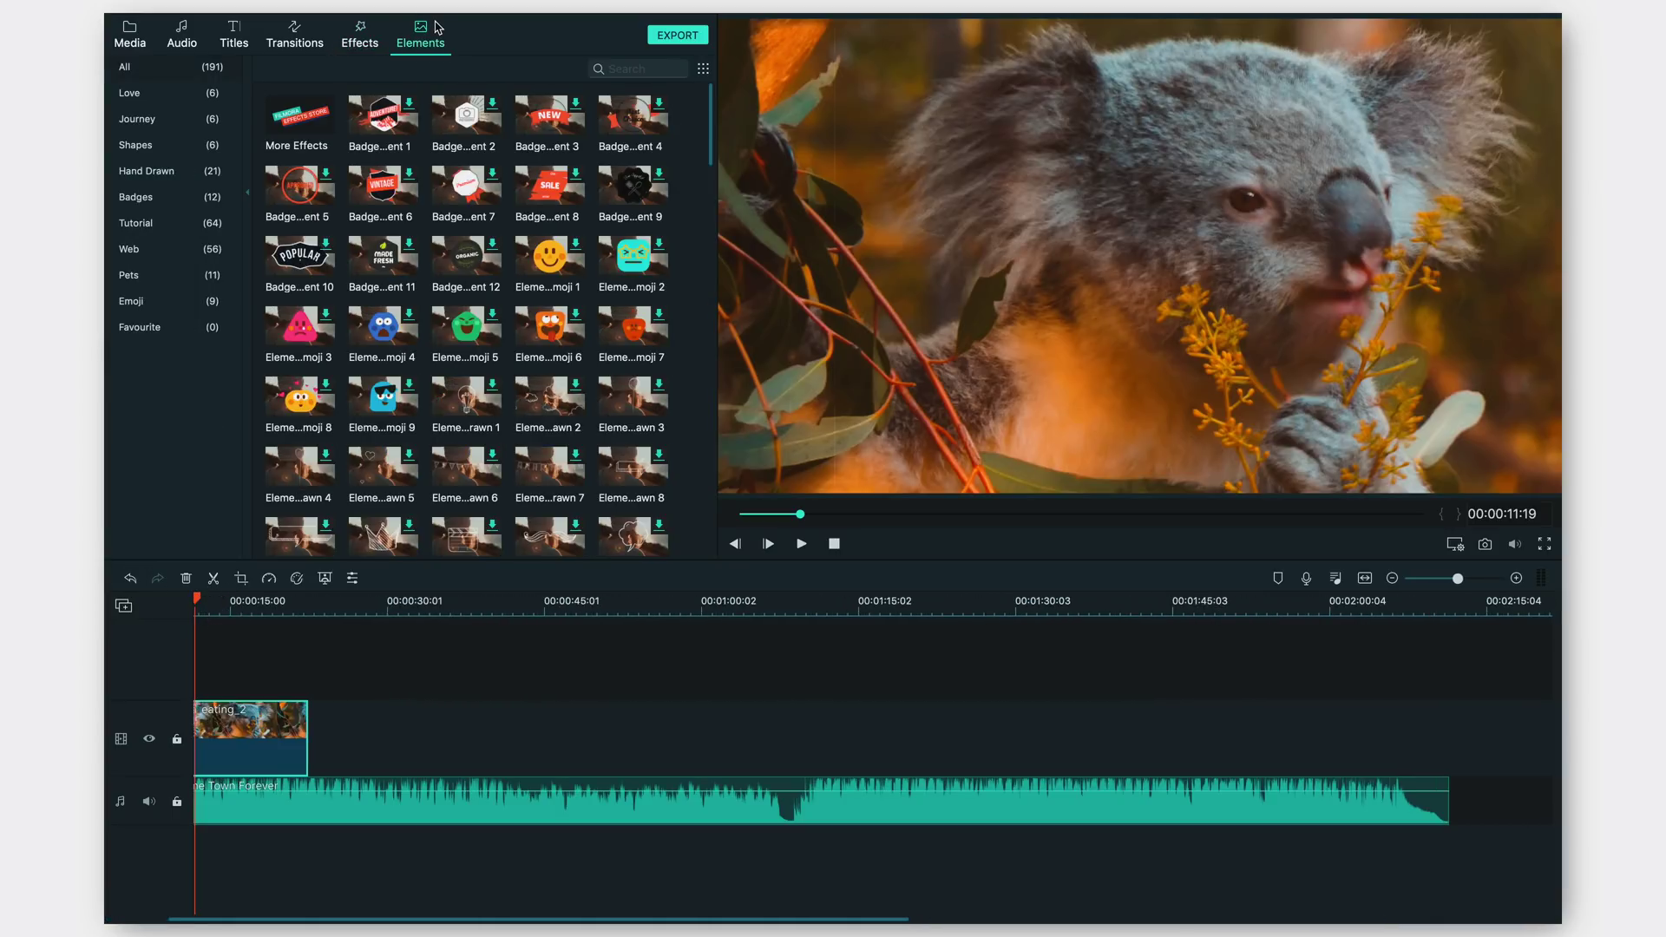
pyautogui.scroll(-10, 476, 501)
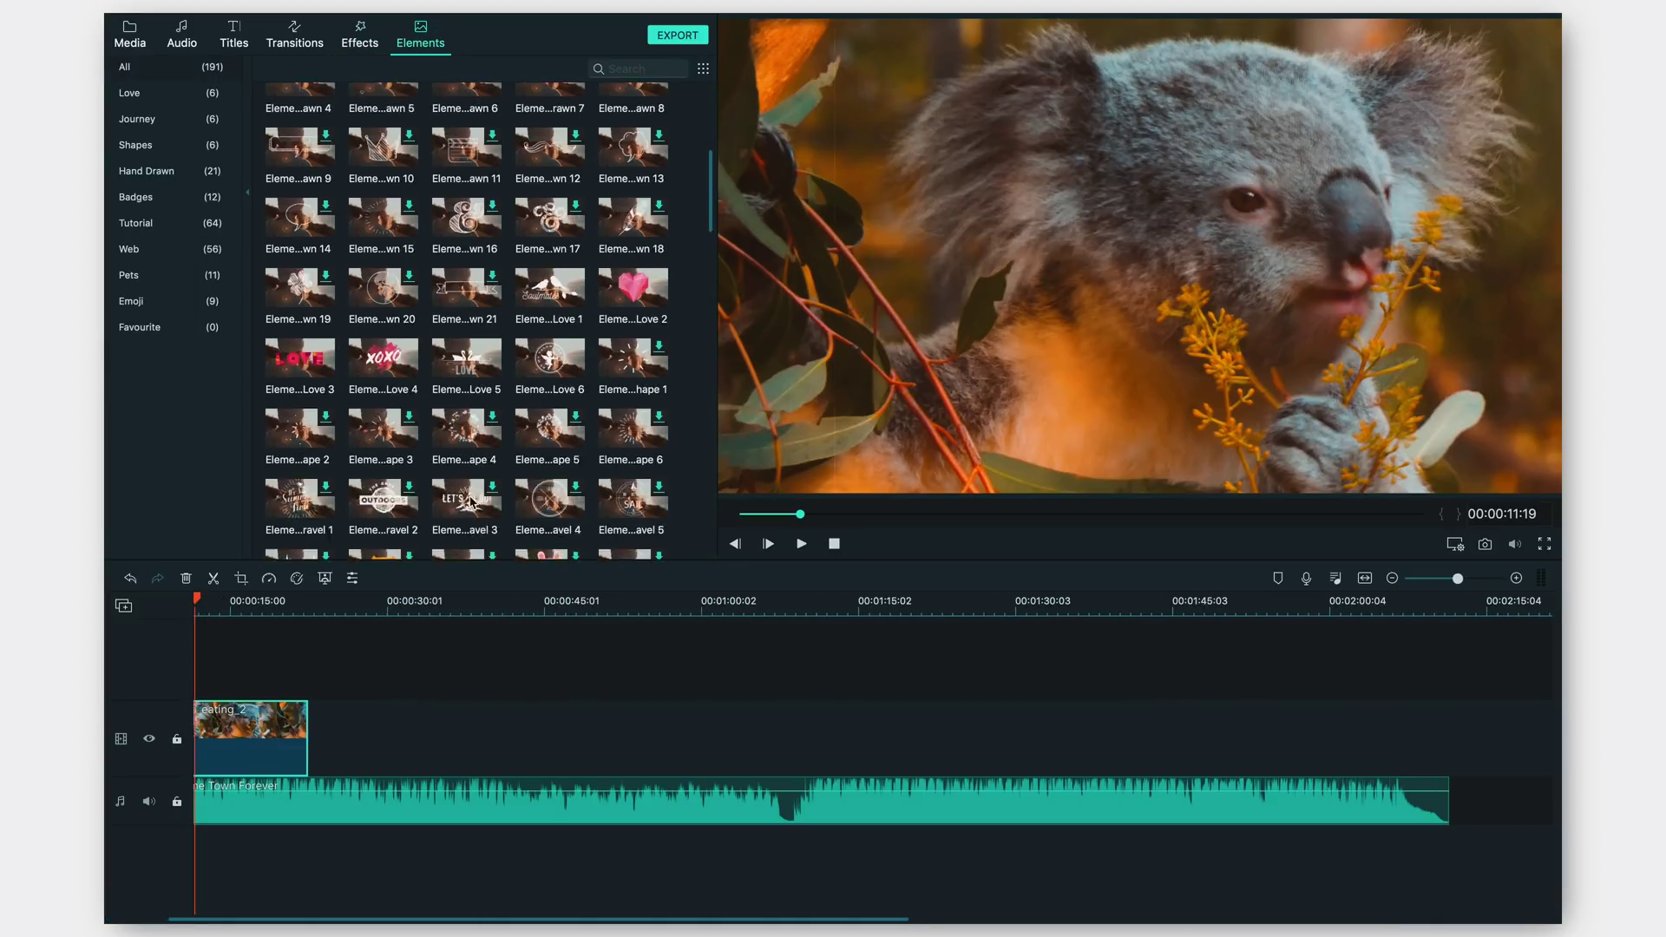
pyautogui.scroll(-10, 469, 481)
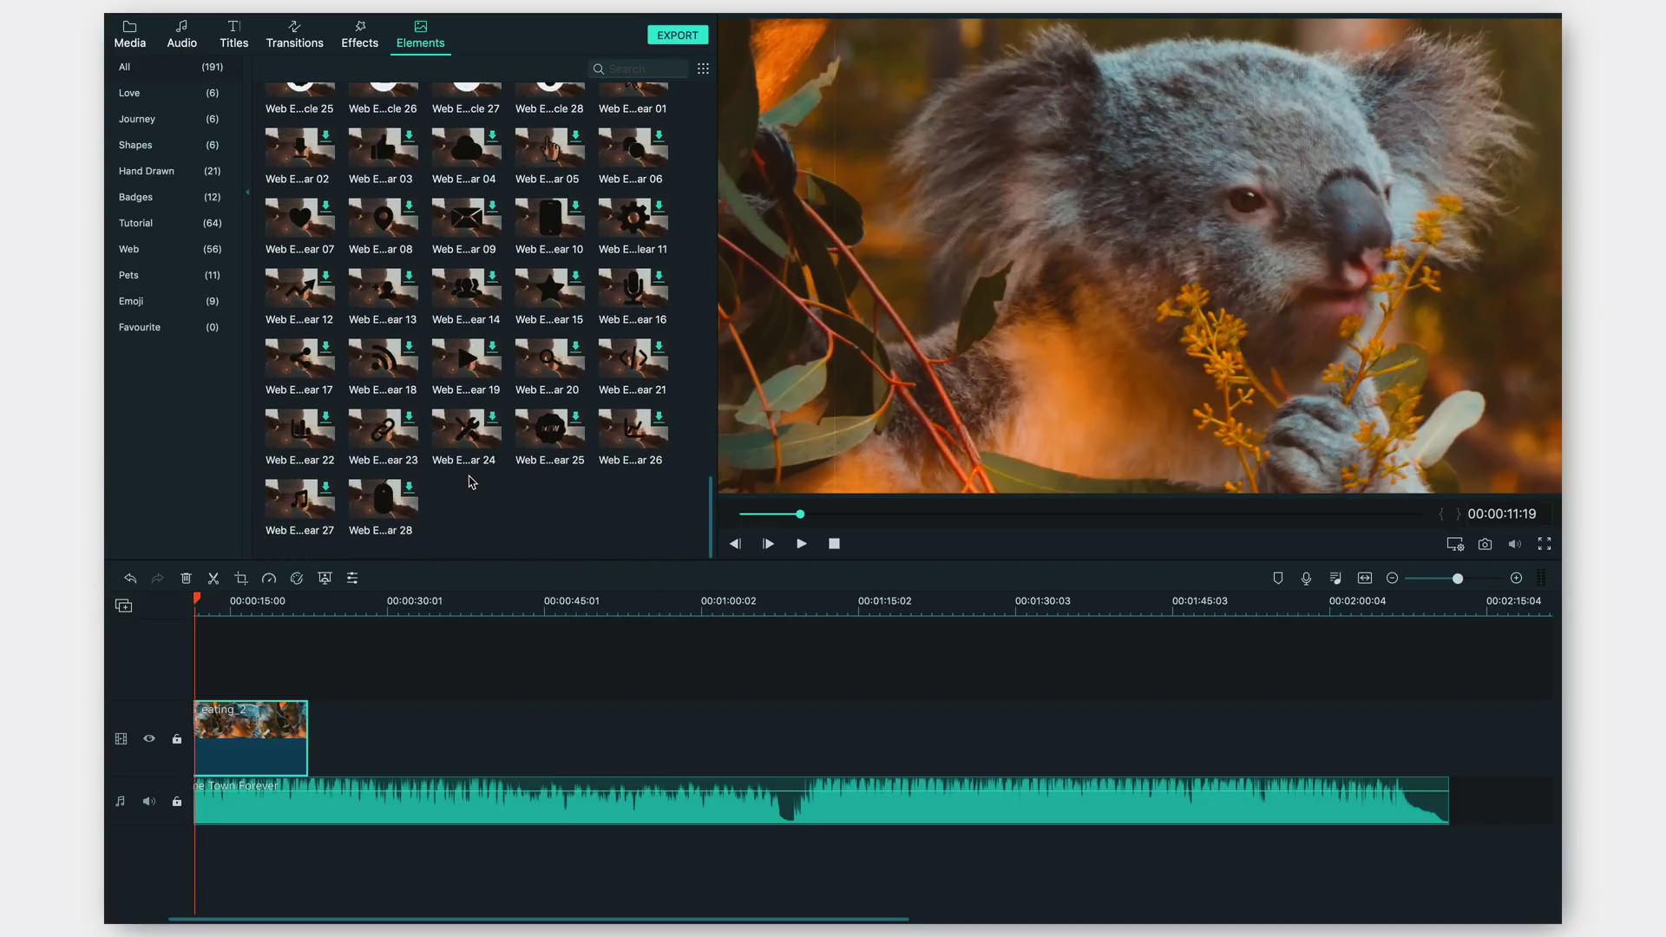
pyautogui.moveTo(197, 605); pyautogui.dragTo(122, 610)
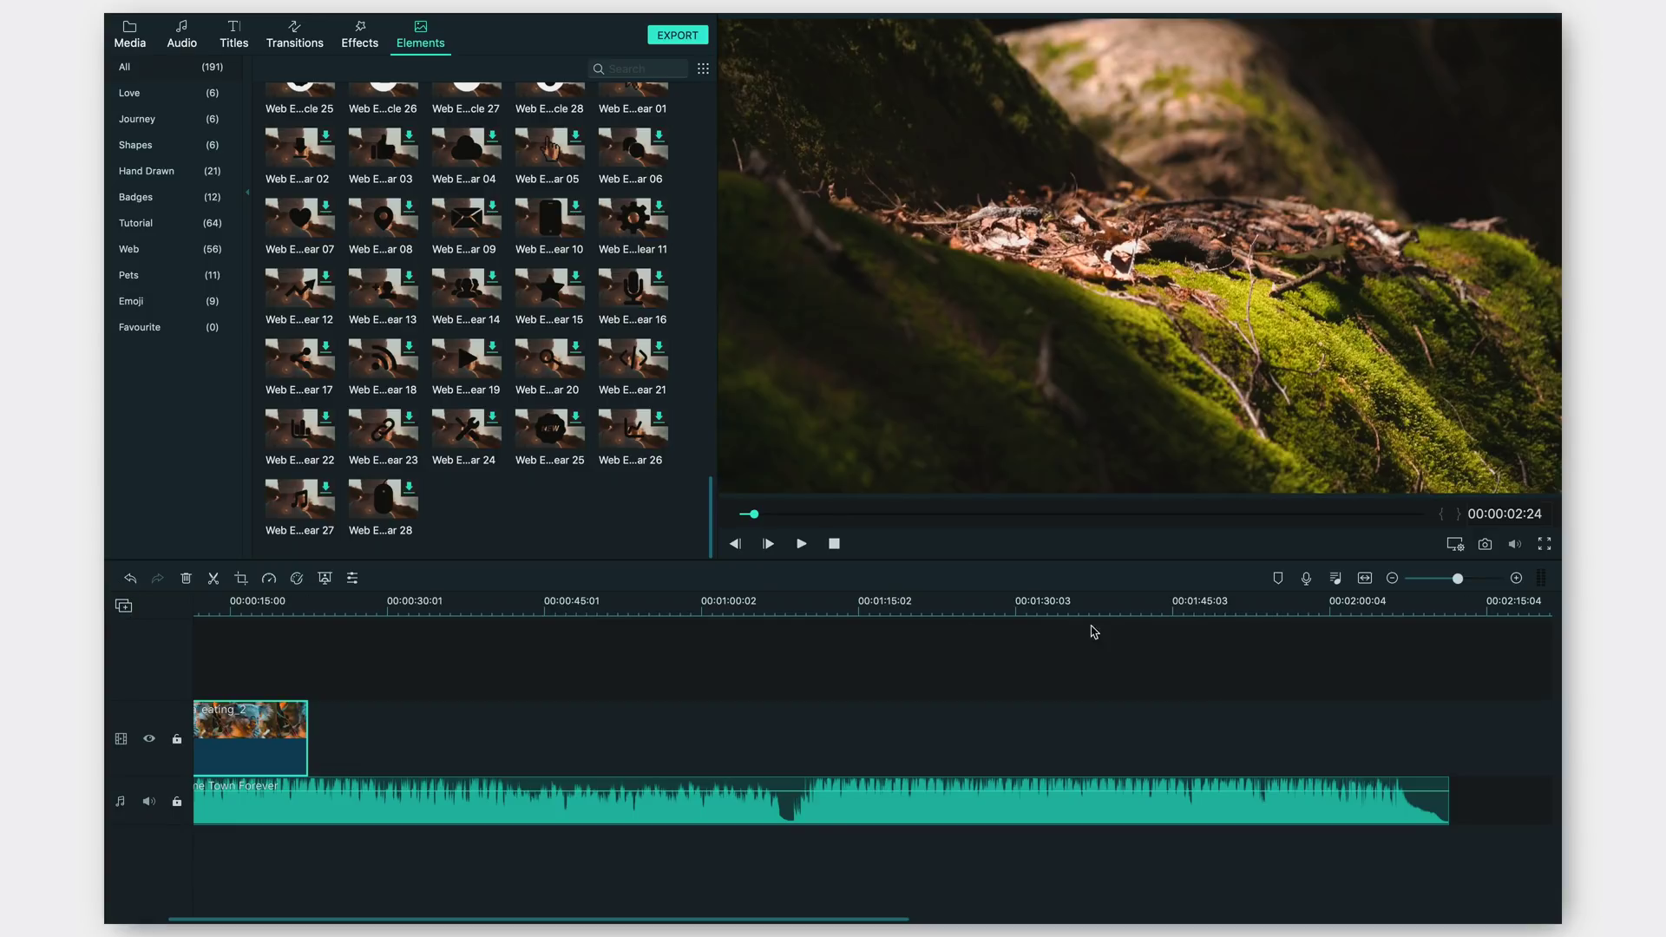
pyautogui.moveTo(1457, 578)
pyautogui.mouseDown()
pyautogui.moveTo(1442, 580)
pyautogui.moveTo(1466, 577)
pyautogui.mouseUp()
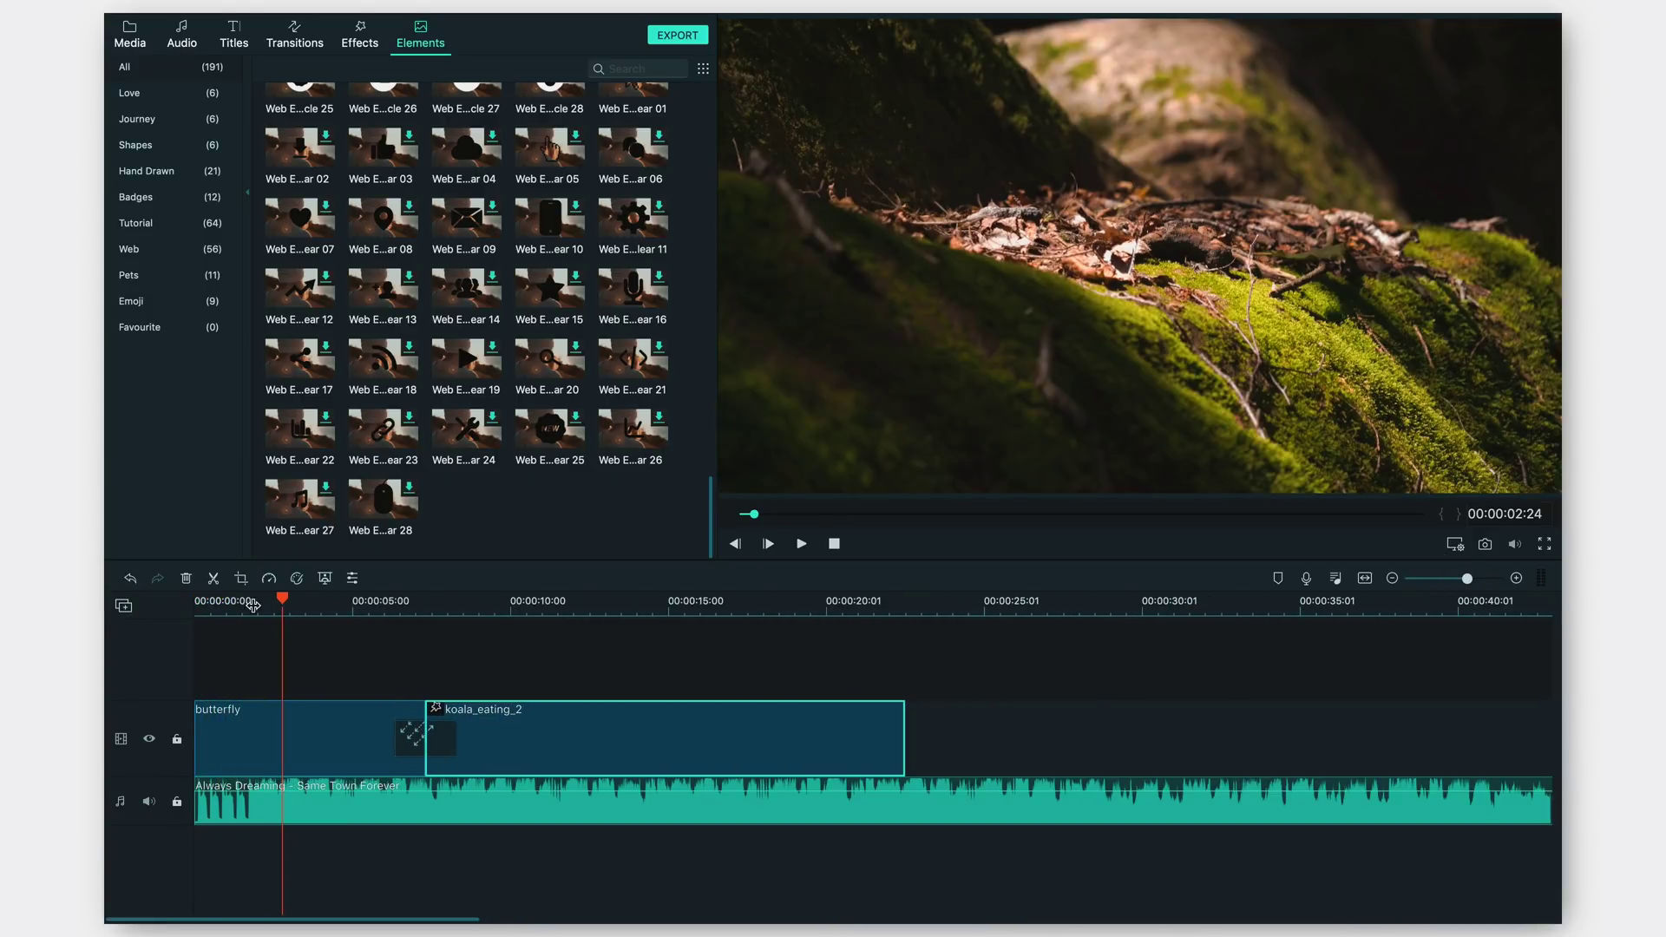
pyautogui.moveTo(282, 604); pyautogui.dragTo(180, 642)
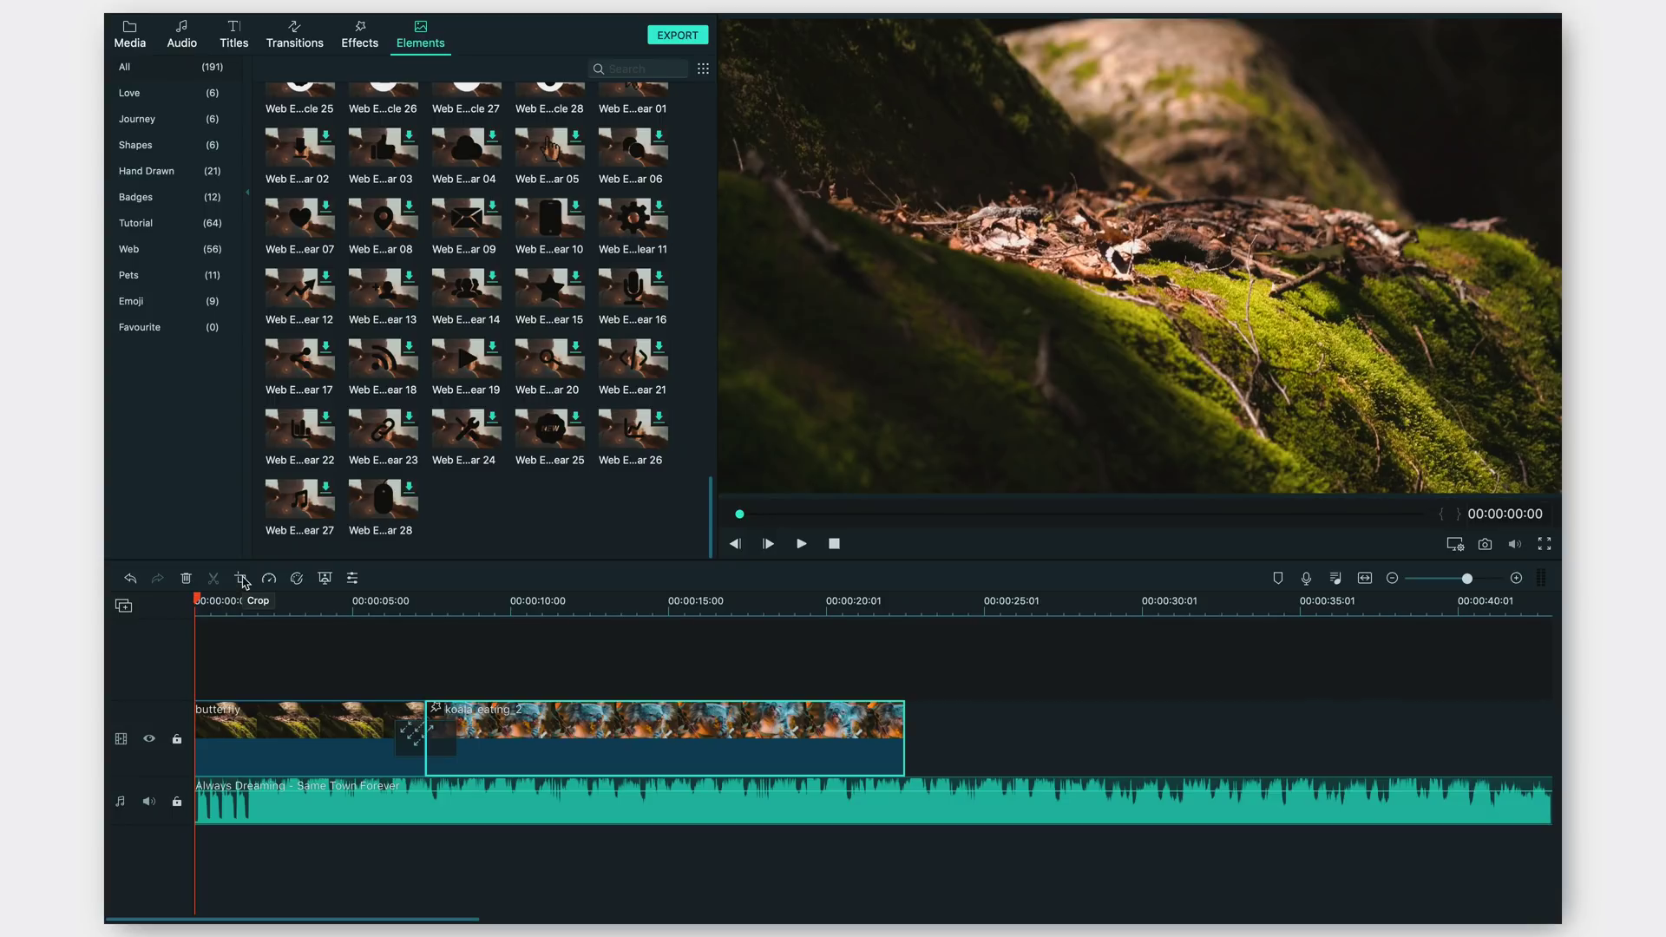
# Step: Select the butterfly clip, close Crop unchanged, and bring up its Color Correction settings
pyautogui.click(268, 695)
pyautogui.click(242, 715)
pyautogui.click(241, 577)
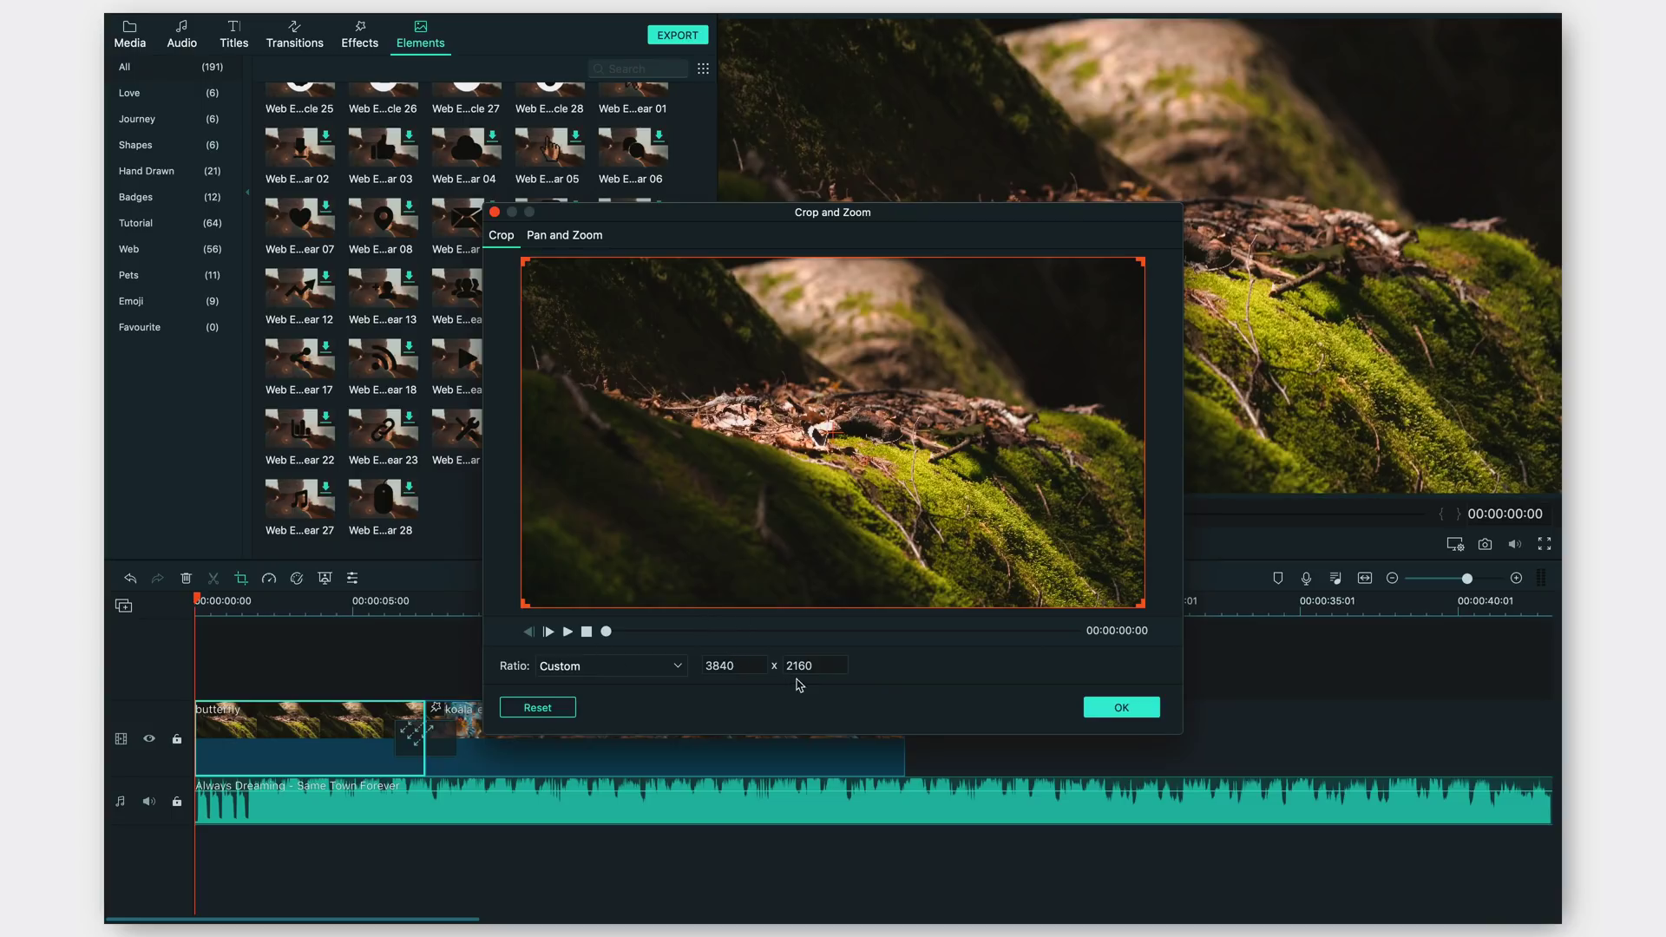
pyautogui.click(1115, 707)
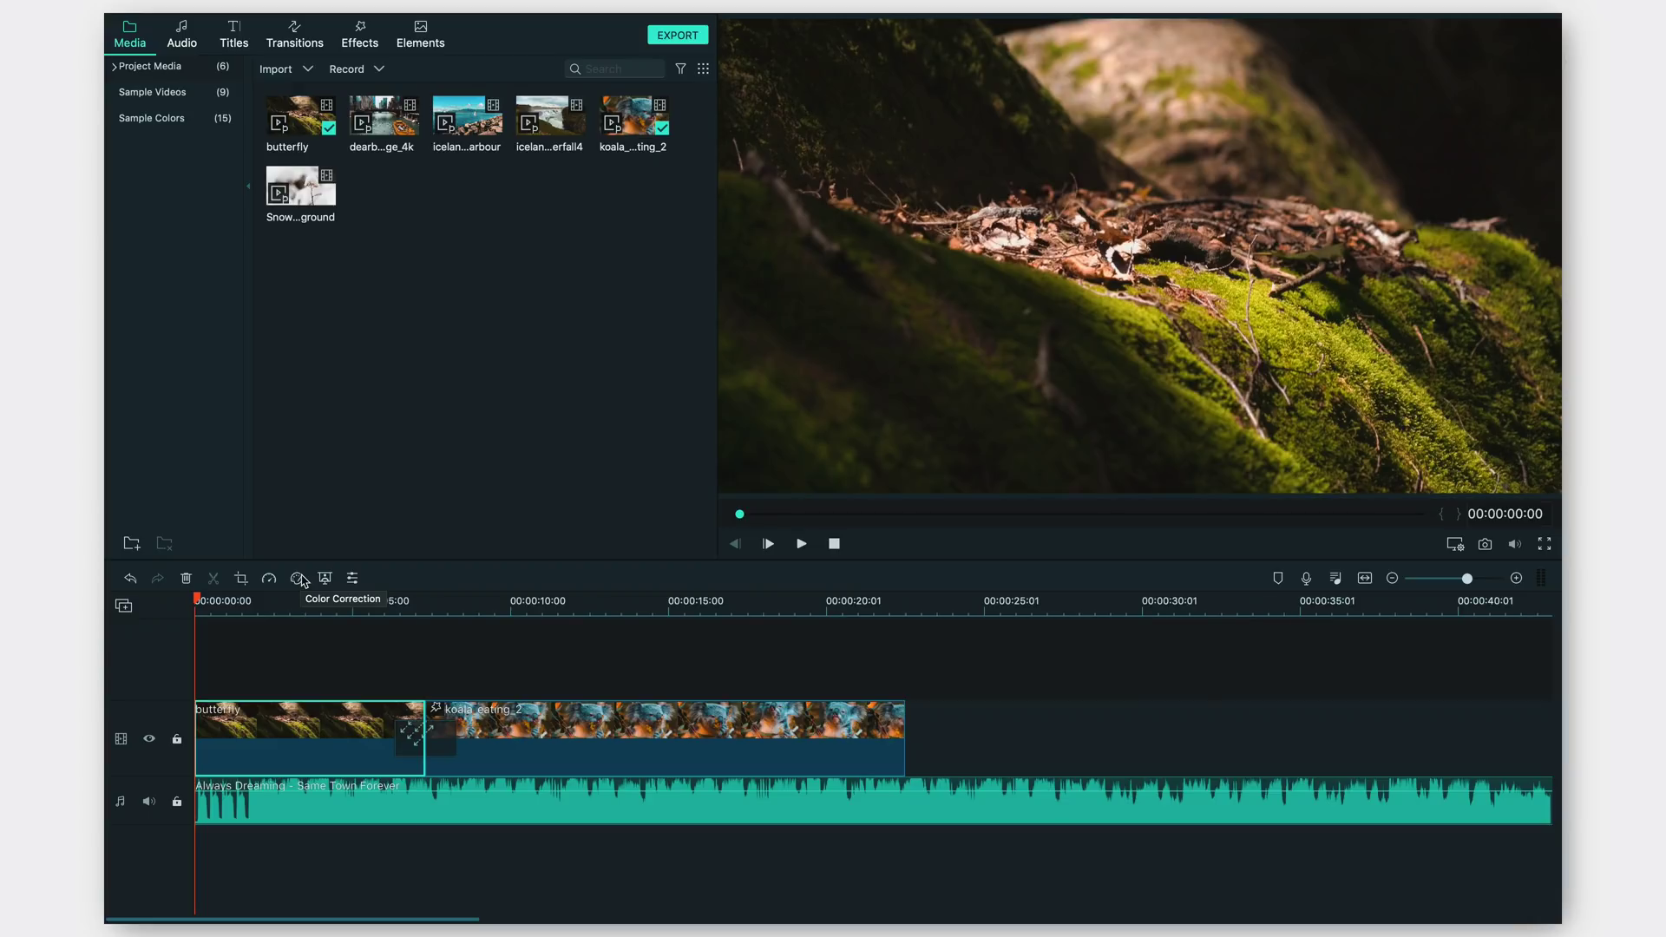
pyautogui.click(297, 579)
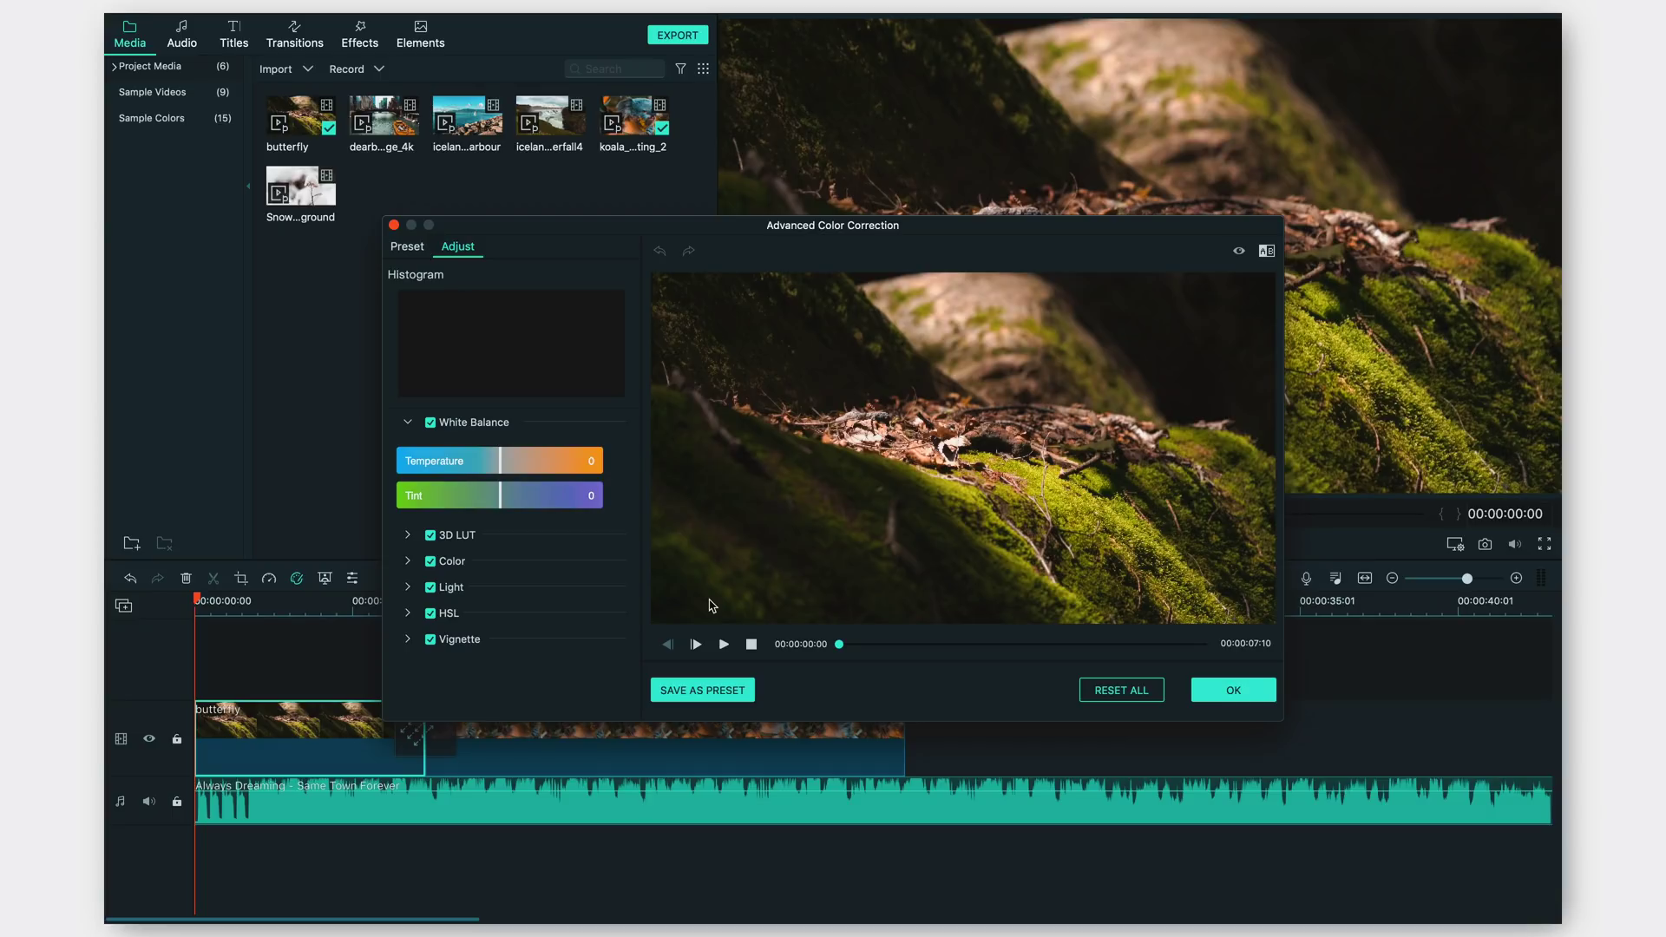
# Step: Set the butterfly clip's Exposure to -9 and Brightness to -7, then apply with OK
pyautogui.click(408, 562)
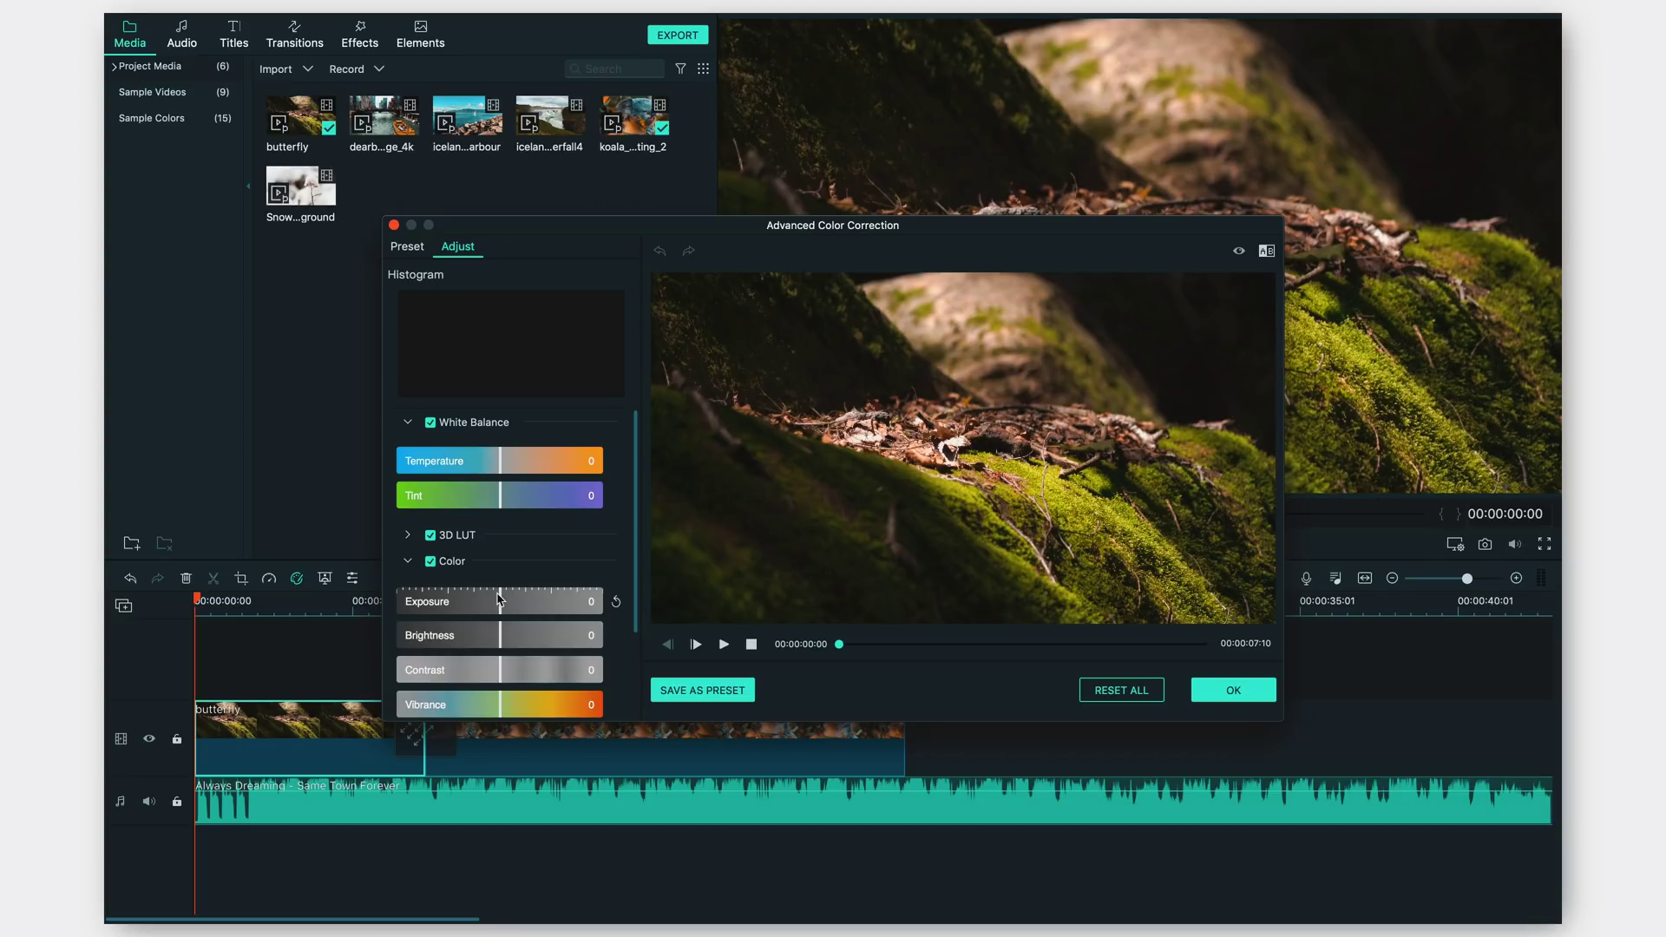
pyautogui.moveTo(500, 600); pyautogui.dragTo(506, 600)
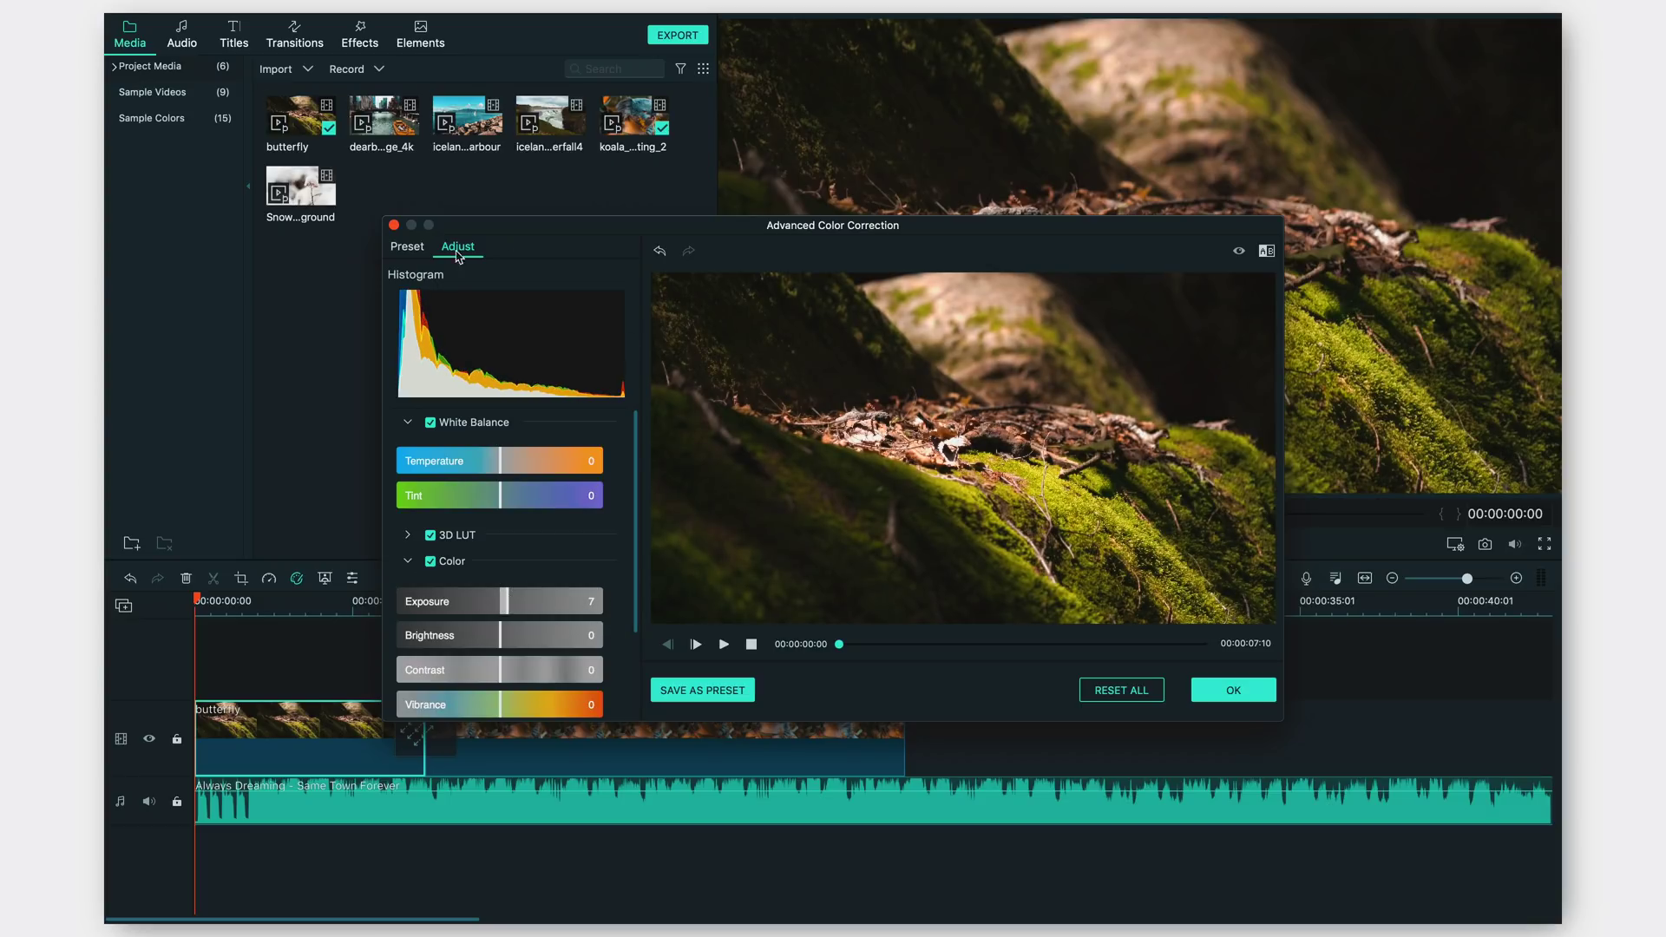
pyautogui.moveTo(501, 597); pyautogui.dragTo(491, 638)
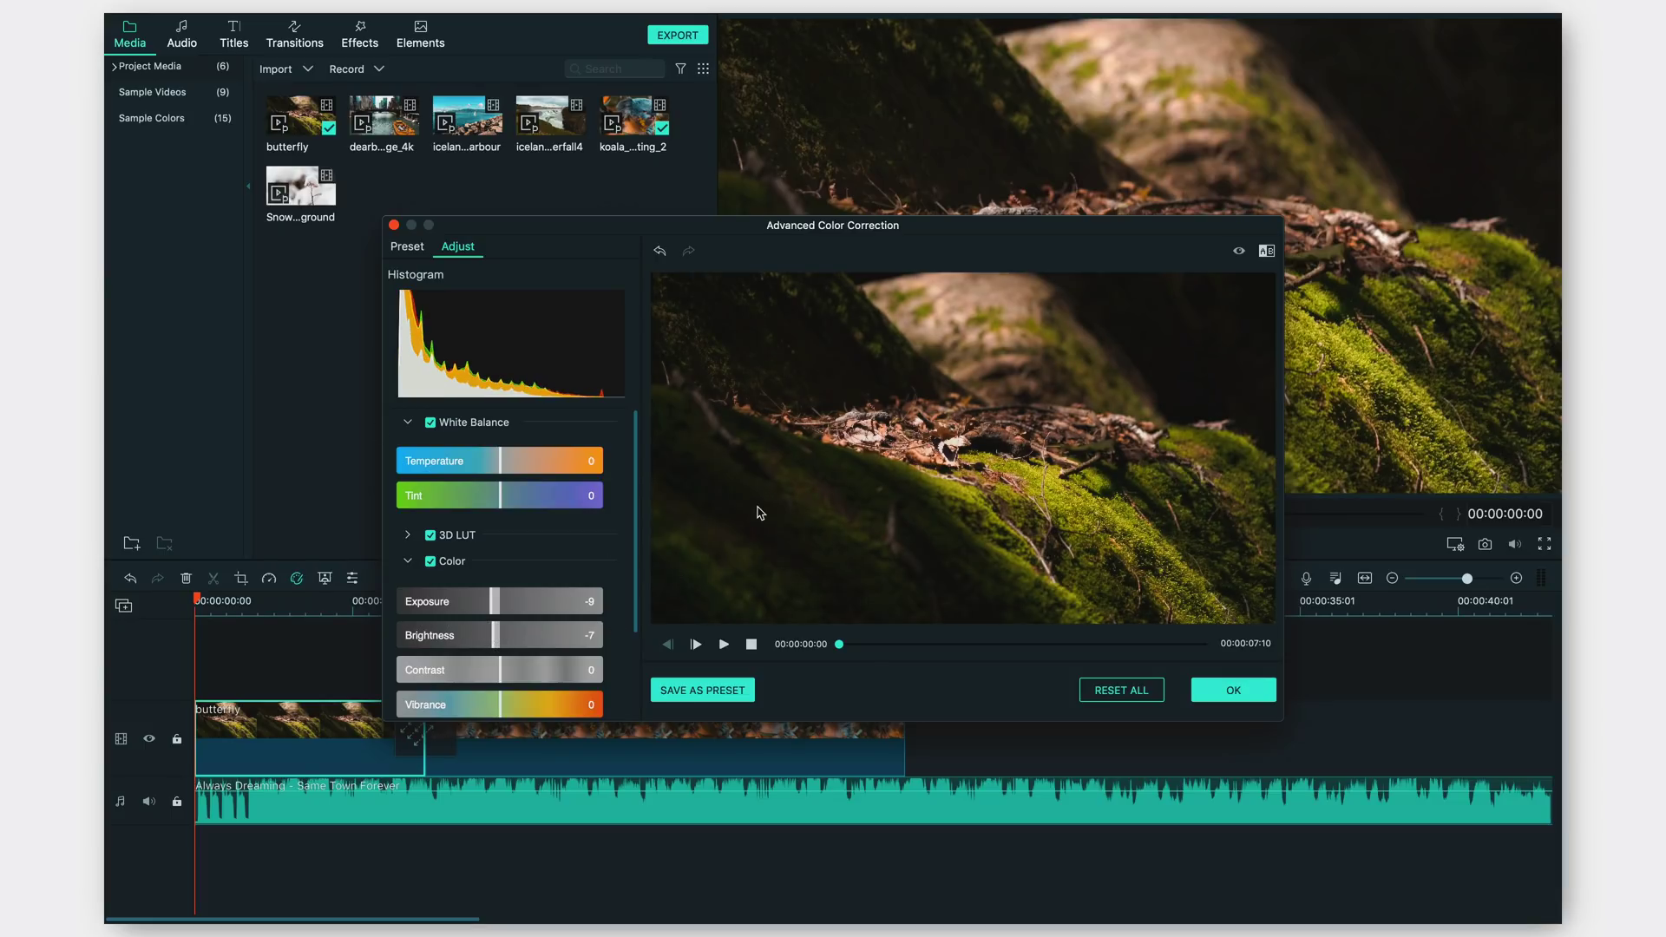
pyautogui.scroll(-3, 554, 562)
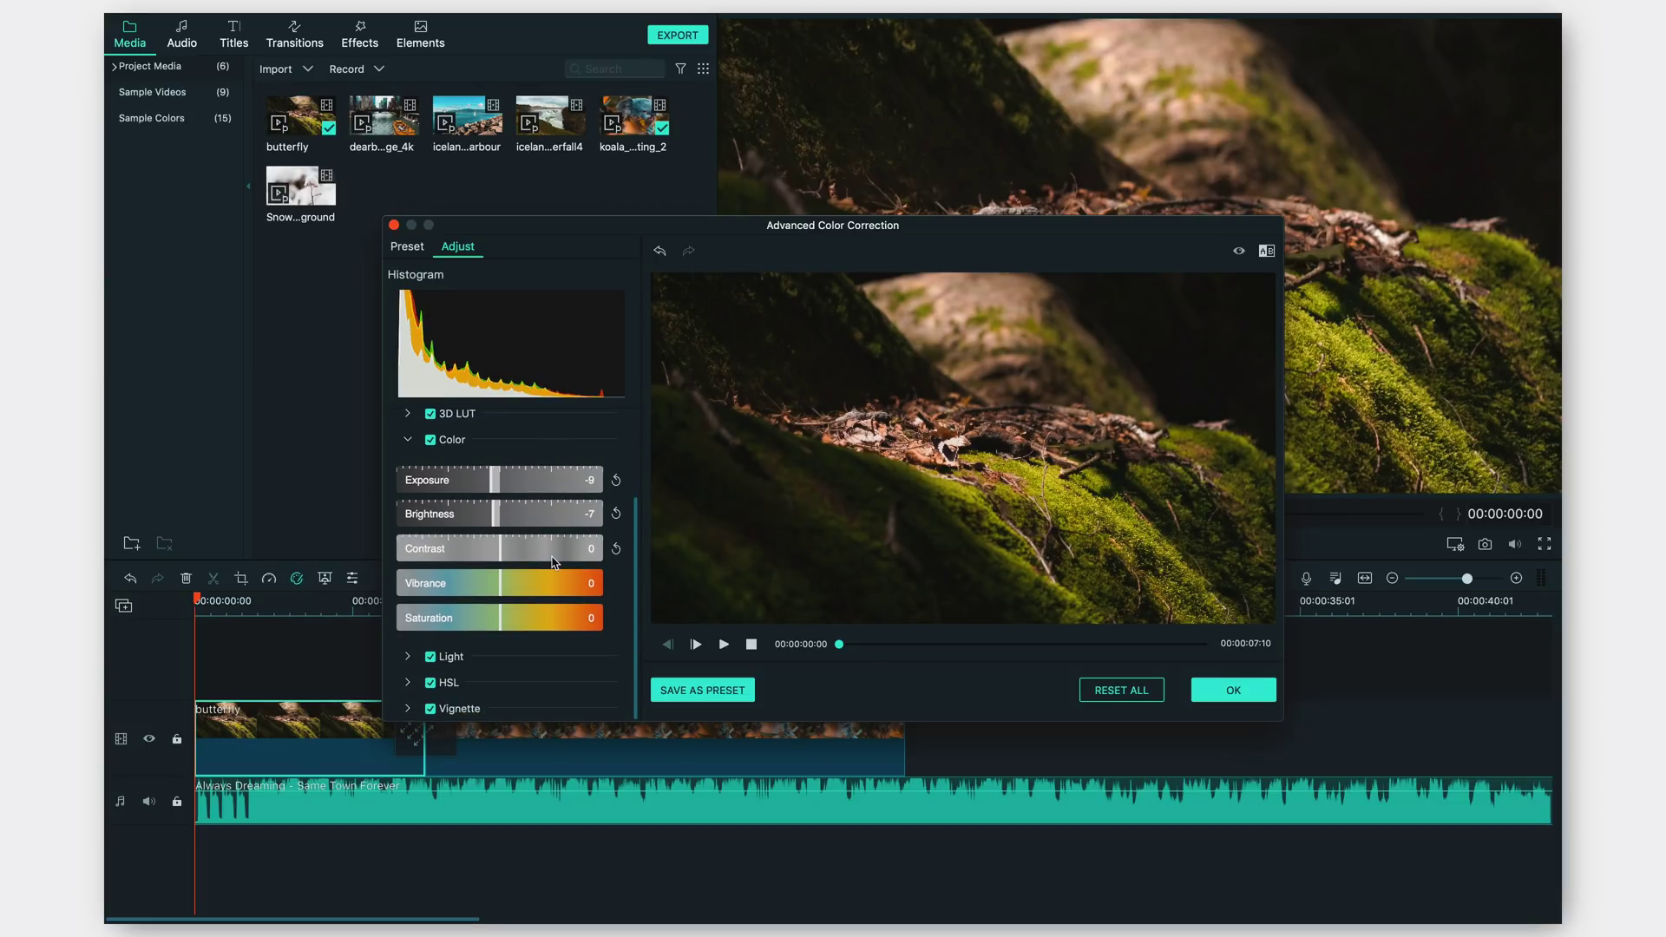
pyautogui.scroll(3, 553, 563)
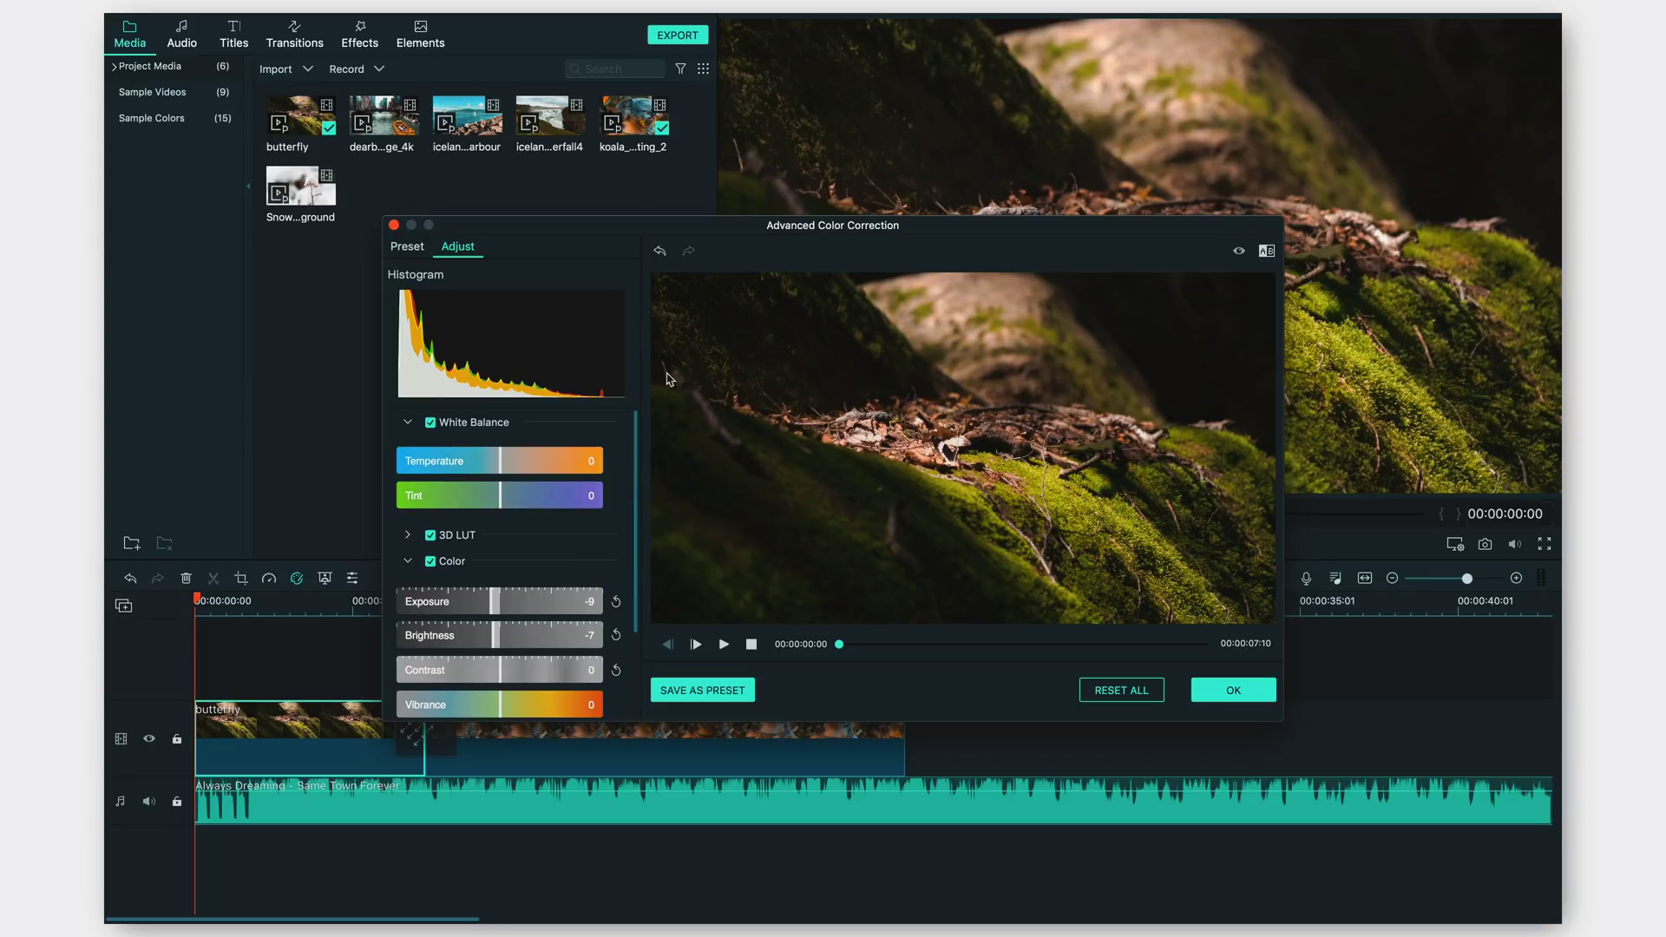
pyautogui.moveTo(841, 225); pyautogui.dragTo(788, 85)
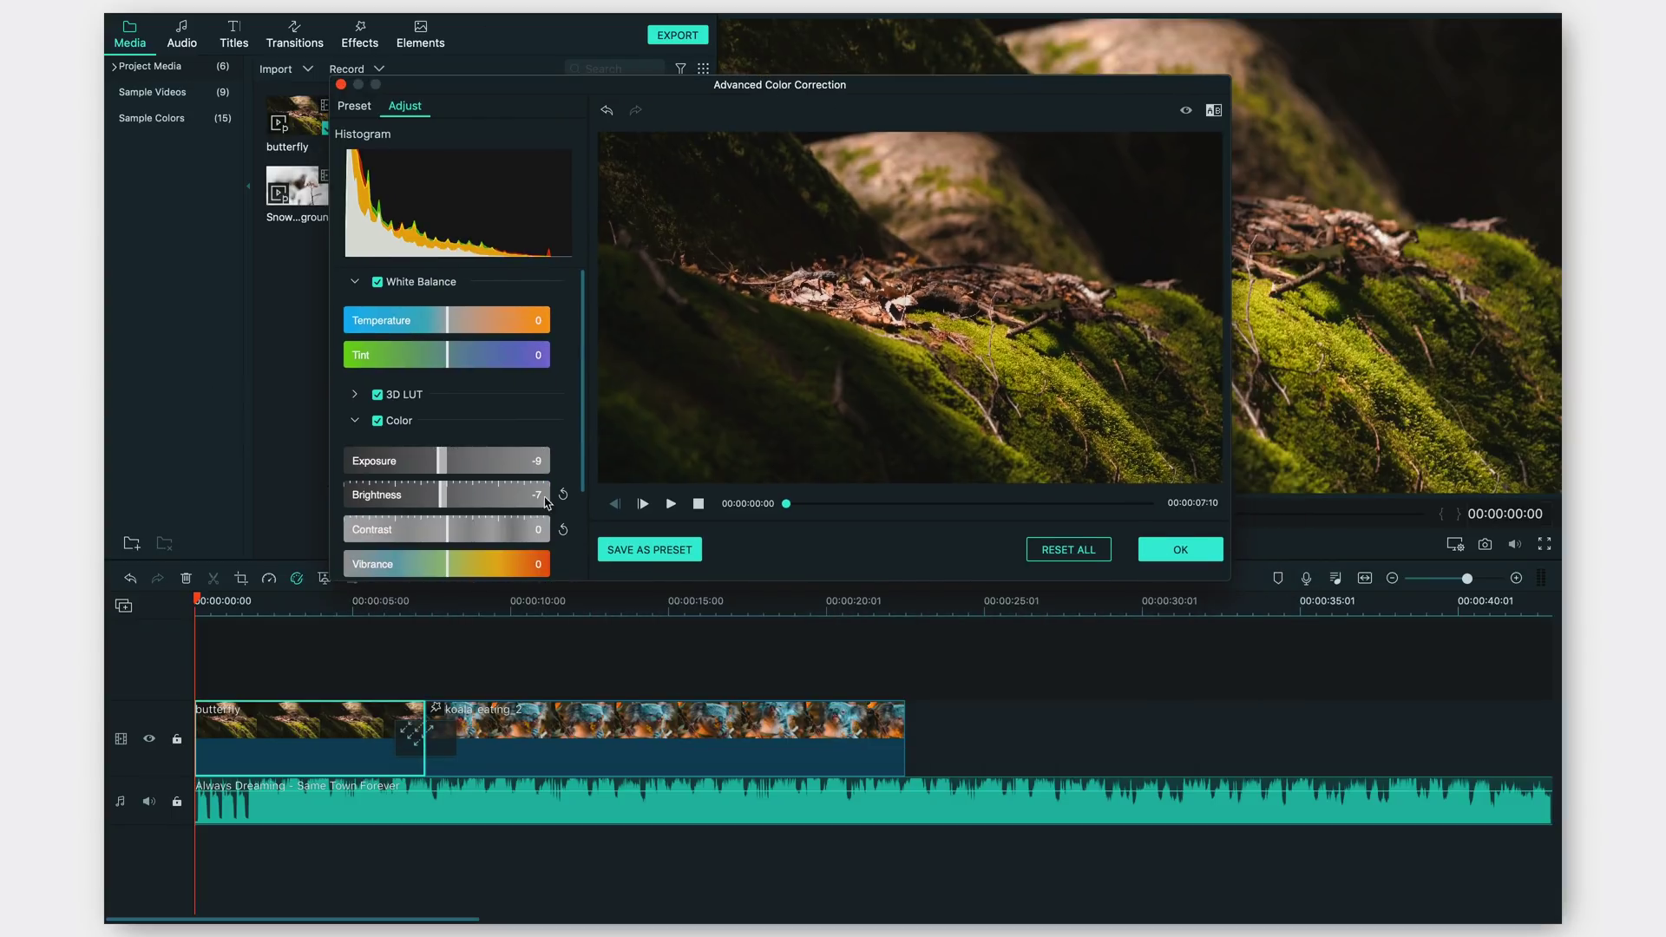
pyautogui.scroll(-3, 494, 427)
pyautogui.scroll(-2, 495, 427)
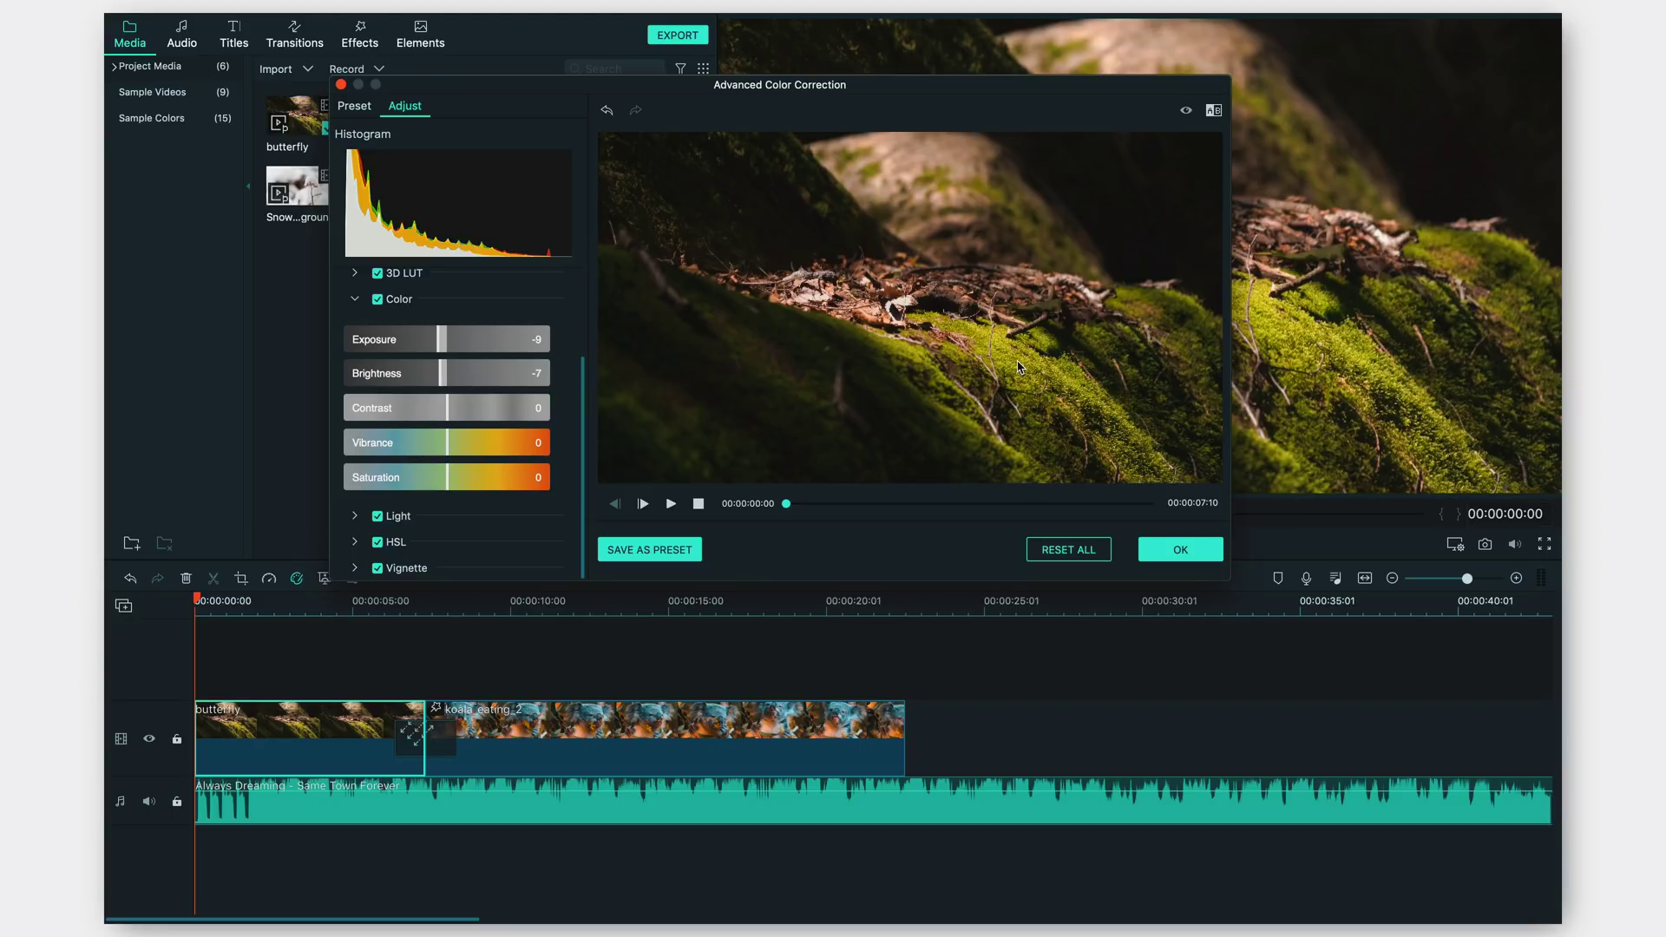
pyautogui.click(1185, 548)
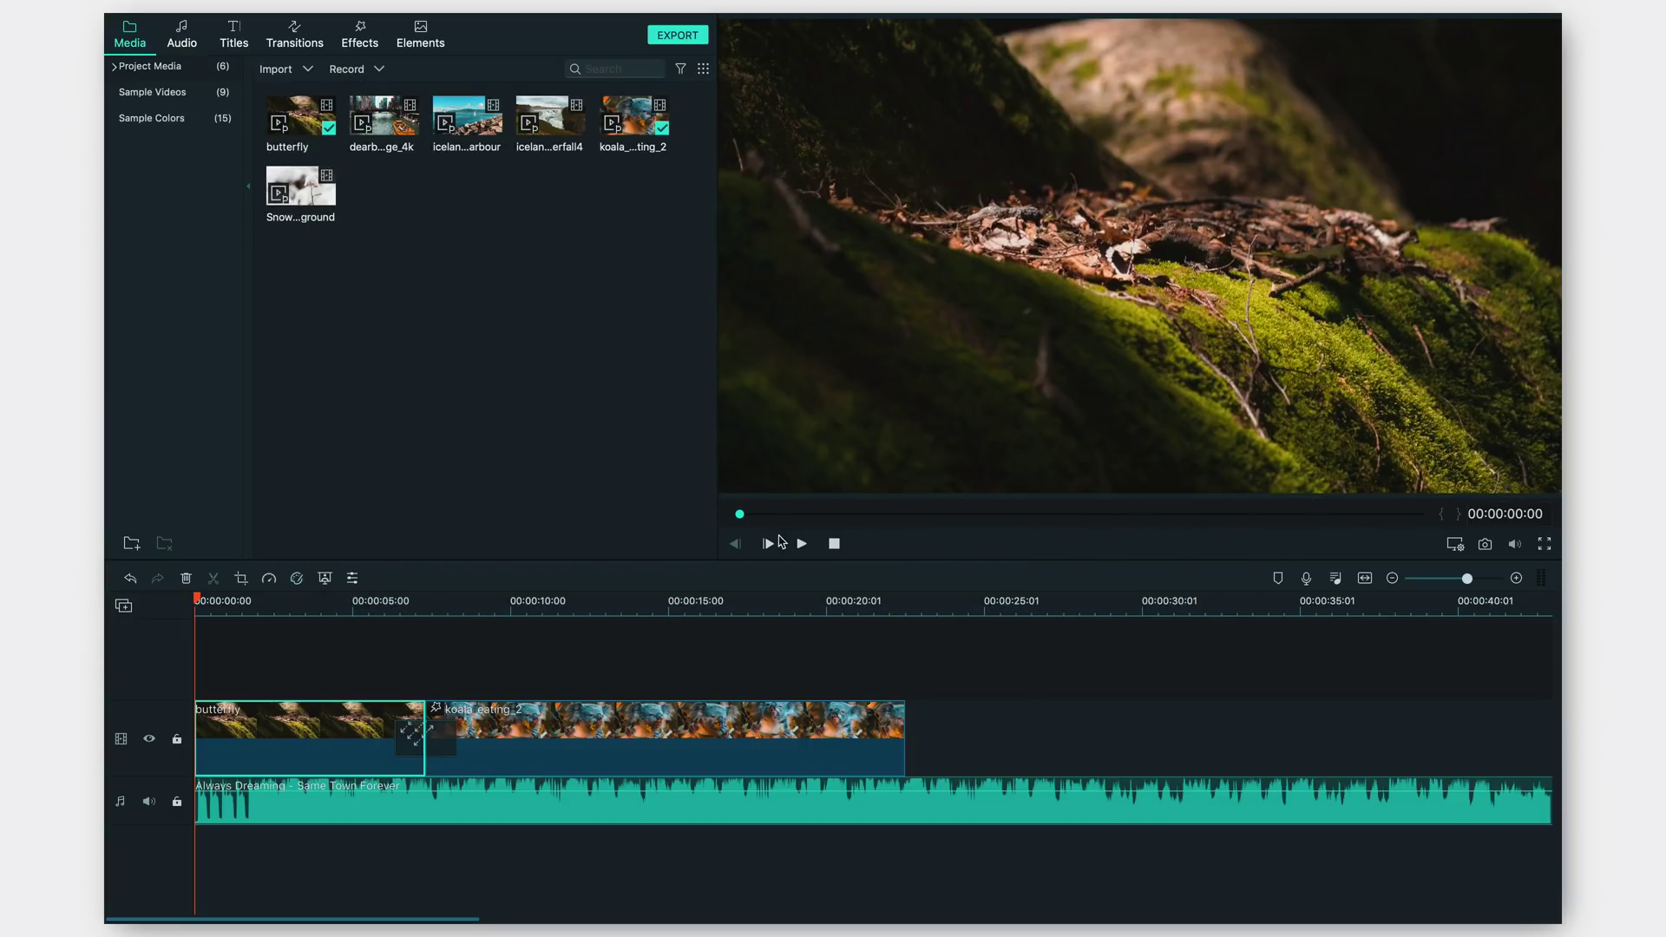
# Step: Show the End Credits title templates and zoom the timeline out to fit the soundtrack
pyautogui.click(228, 39)
pyautogui.scroll(-10, 347, 331)
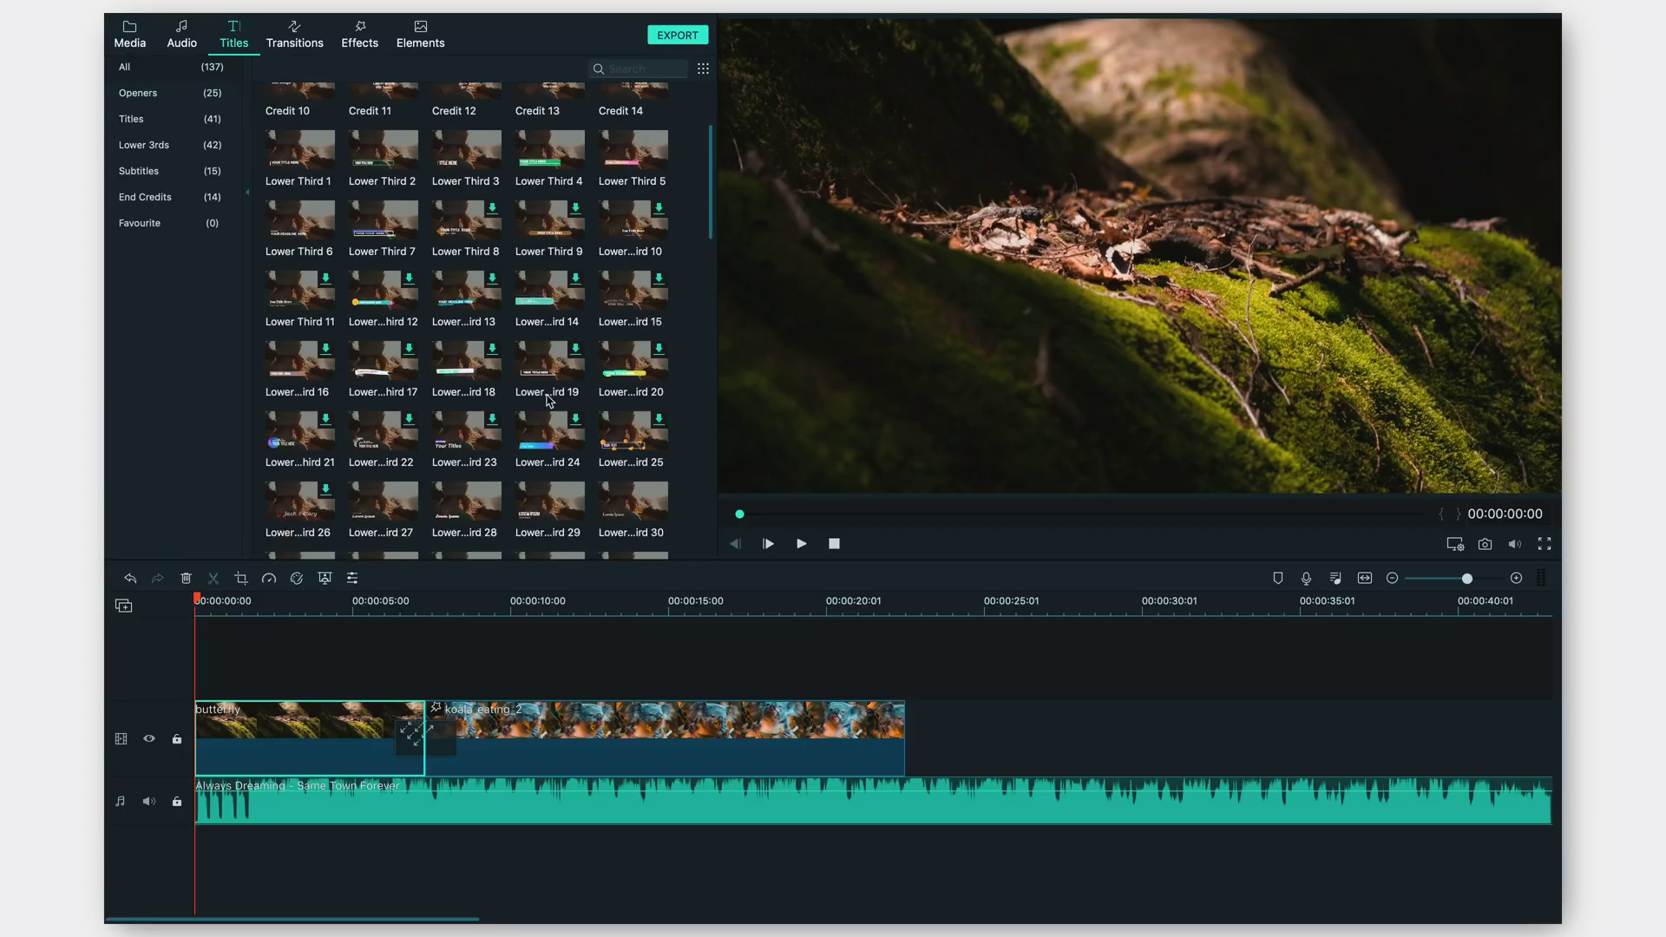
pyautogui.click(165, 148)
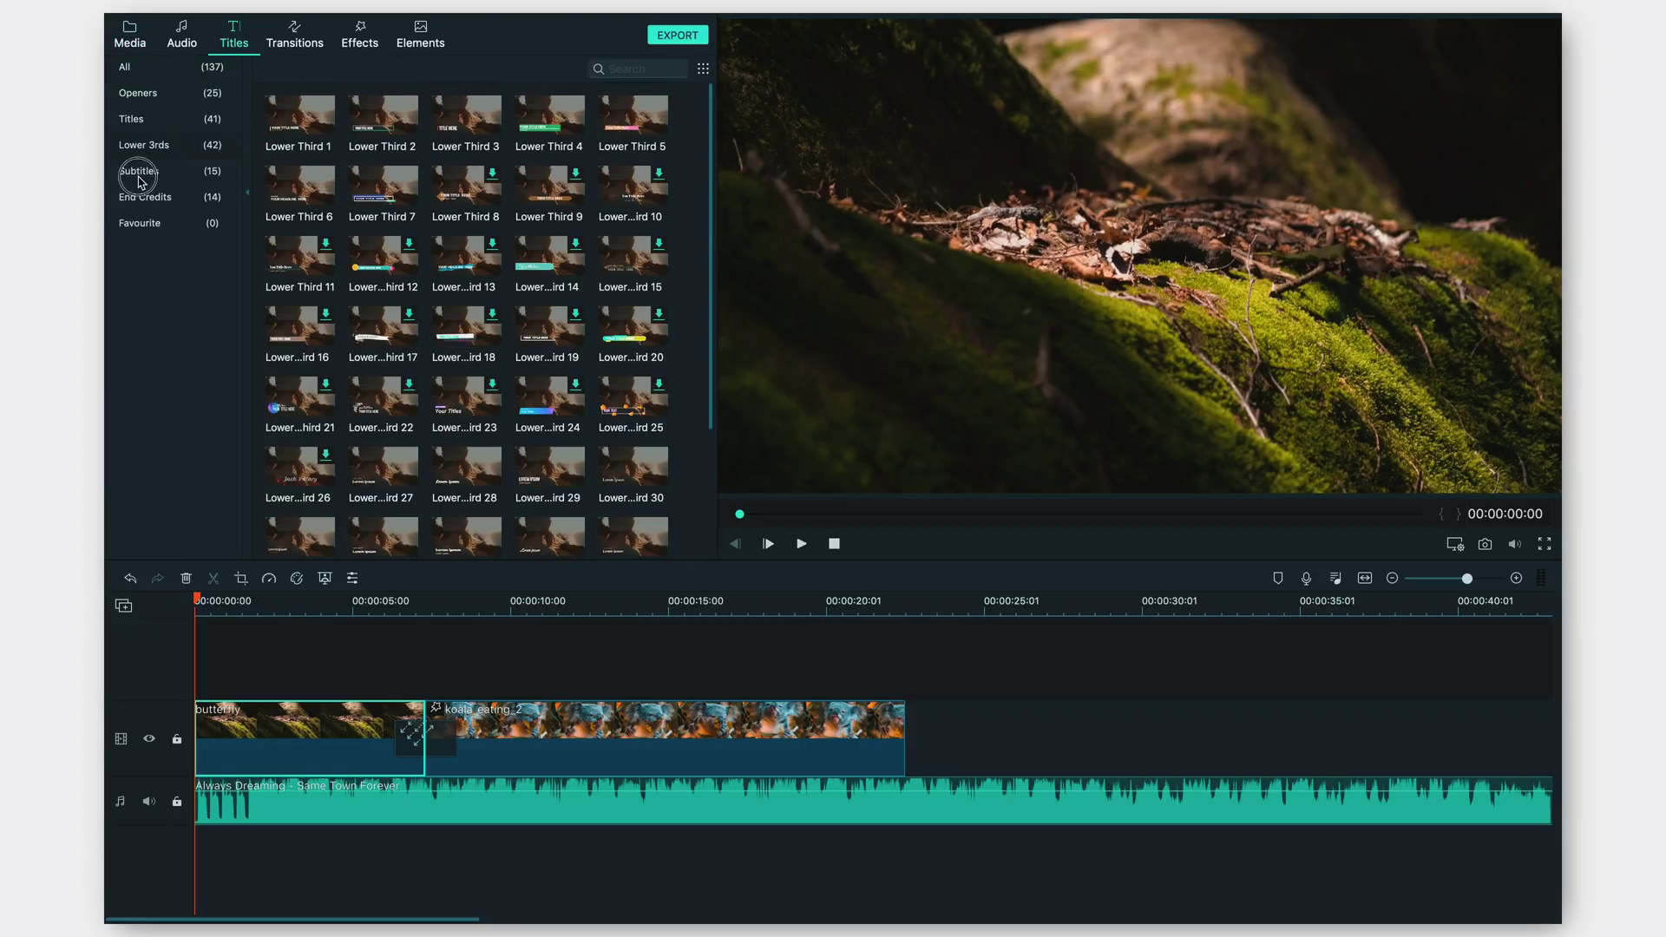
pyautogui.click(141, 174)
pyautogui.click(139, 198)
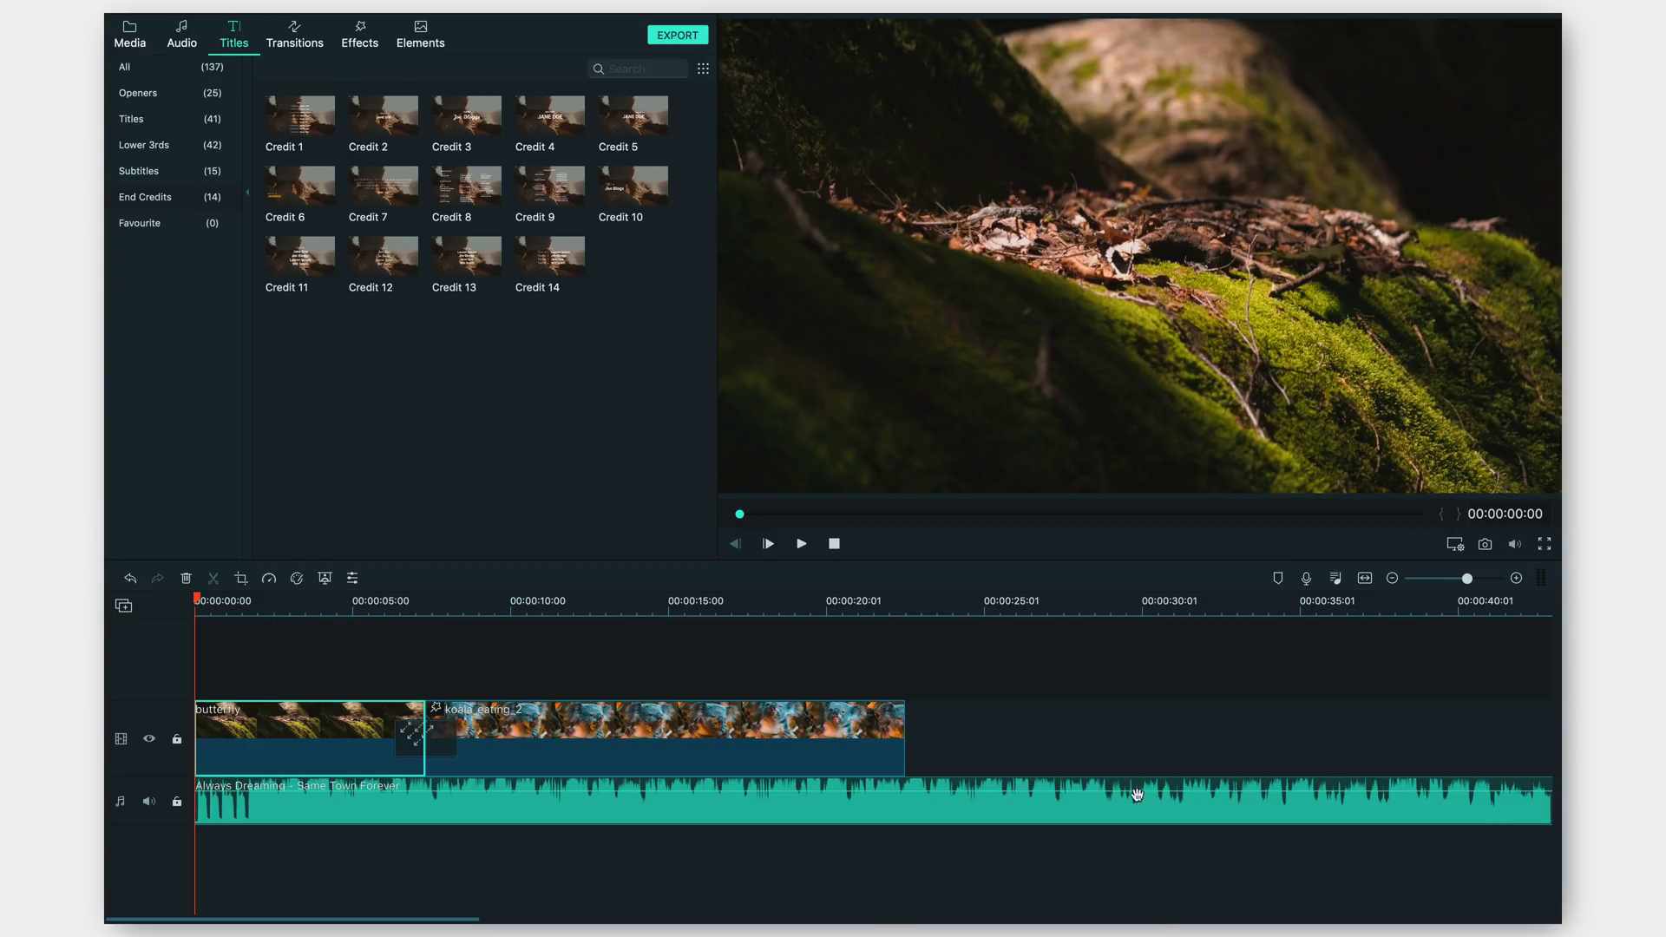
pyautogui.moveTo(1467, 579); pyautogui.dragTo(1461, 577)
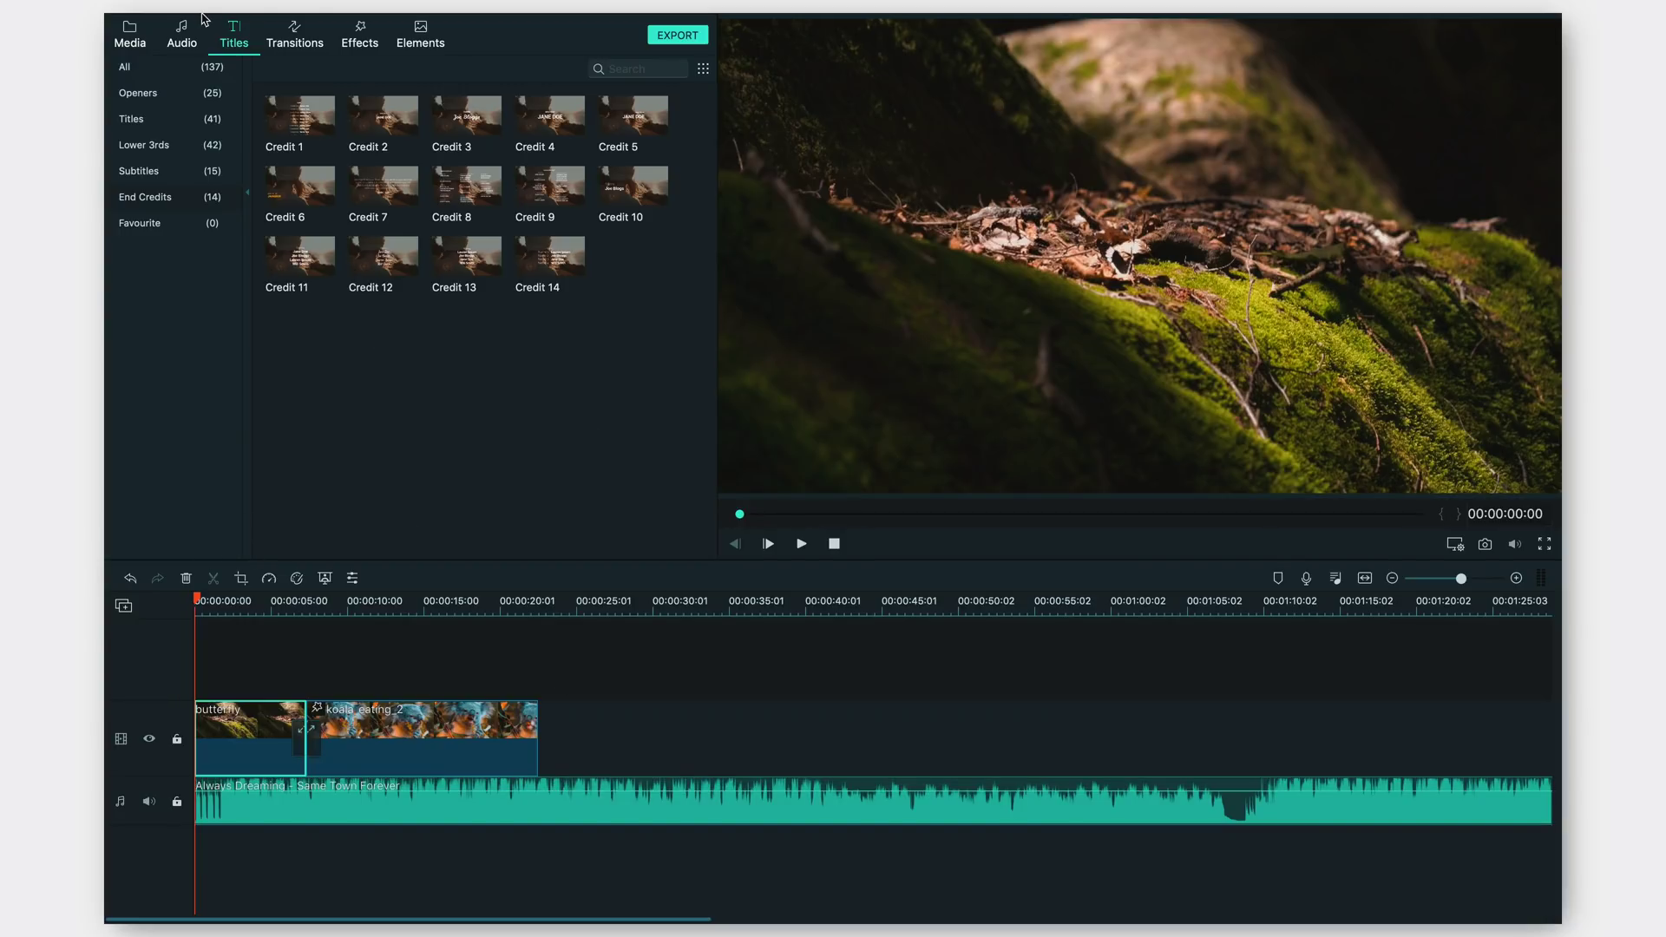
# Step: Look through the menus and bring up the Export > Create Video settings
pyautogui.moveTo(203, 18)
pyautogui.click(312, 22)
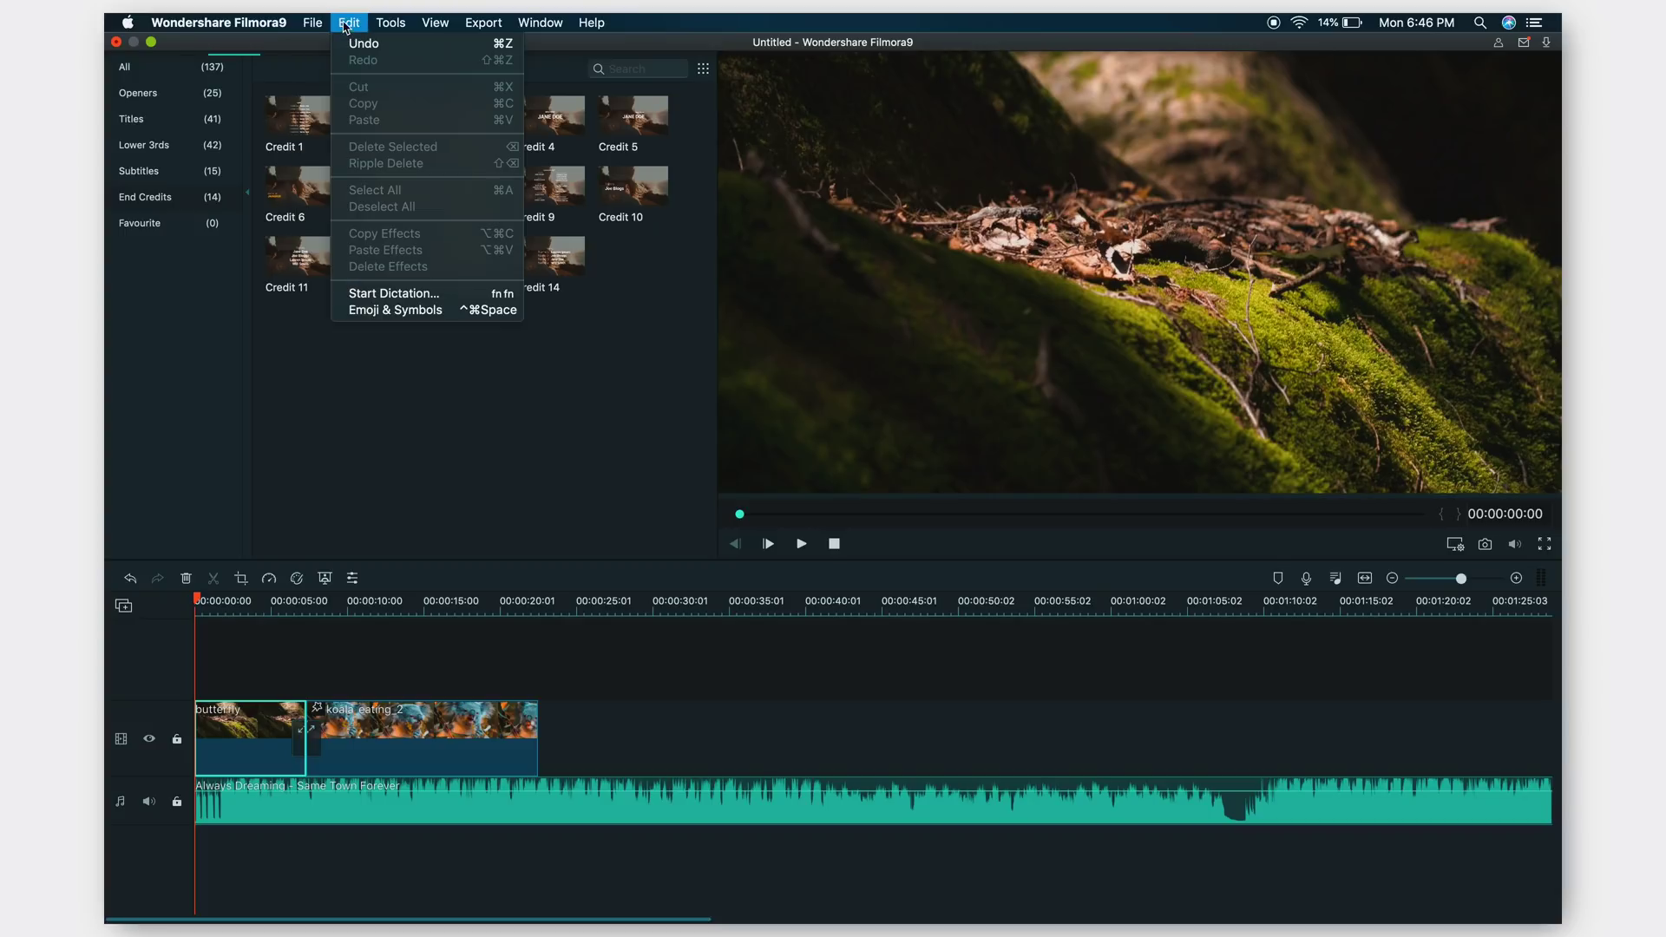
pyautogui.moveTo(379, 26)
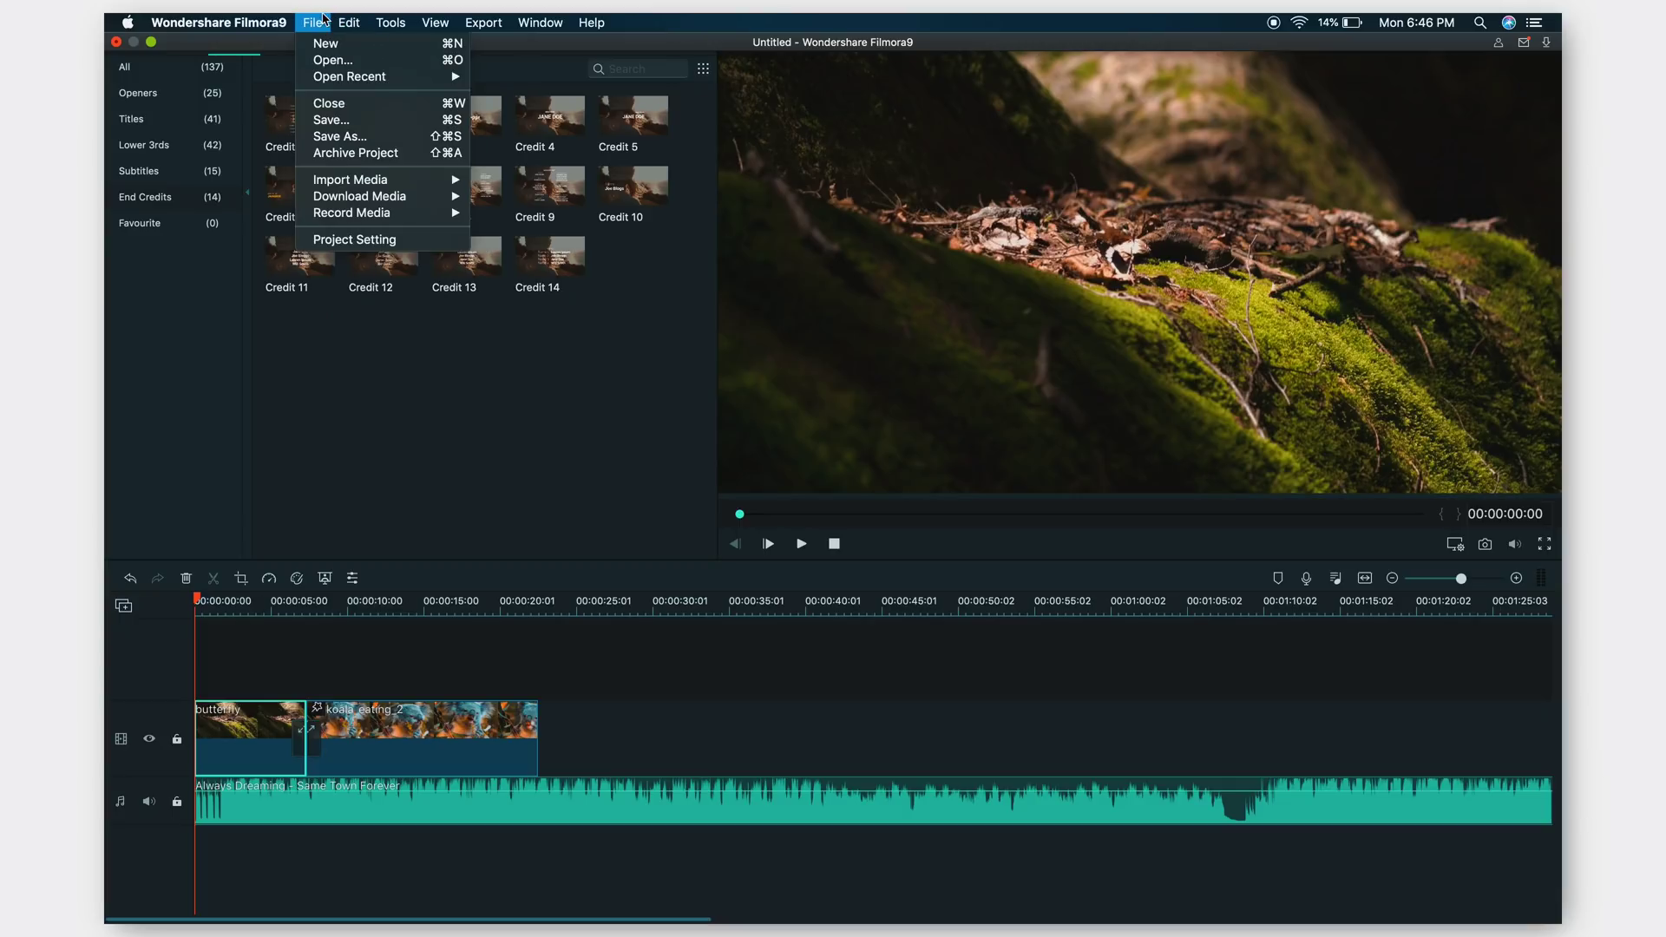
pyautogui.moveTo(339, 185)
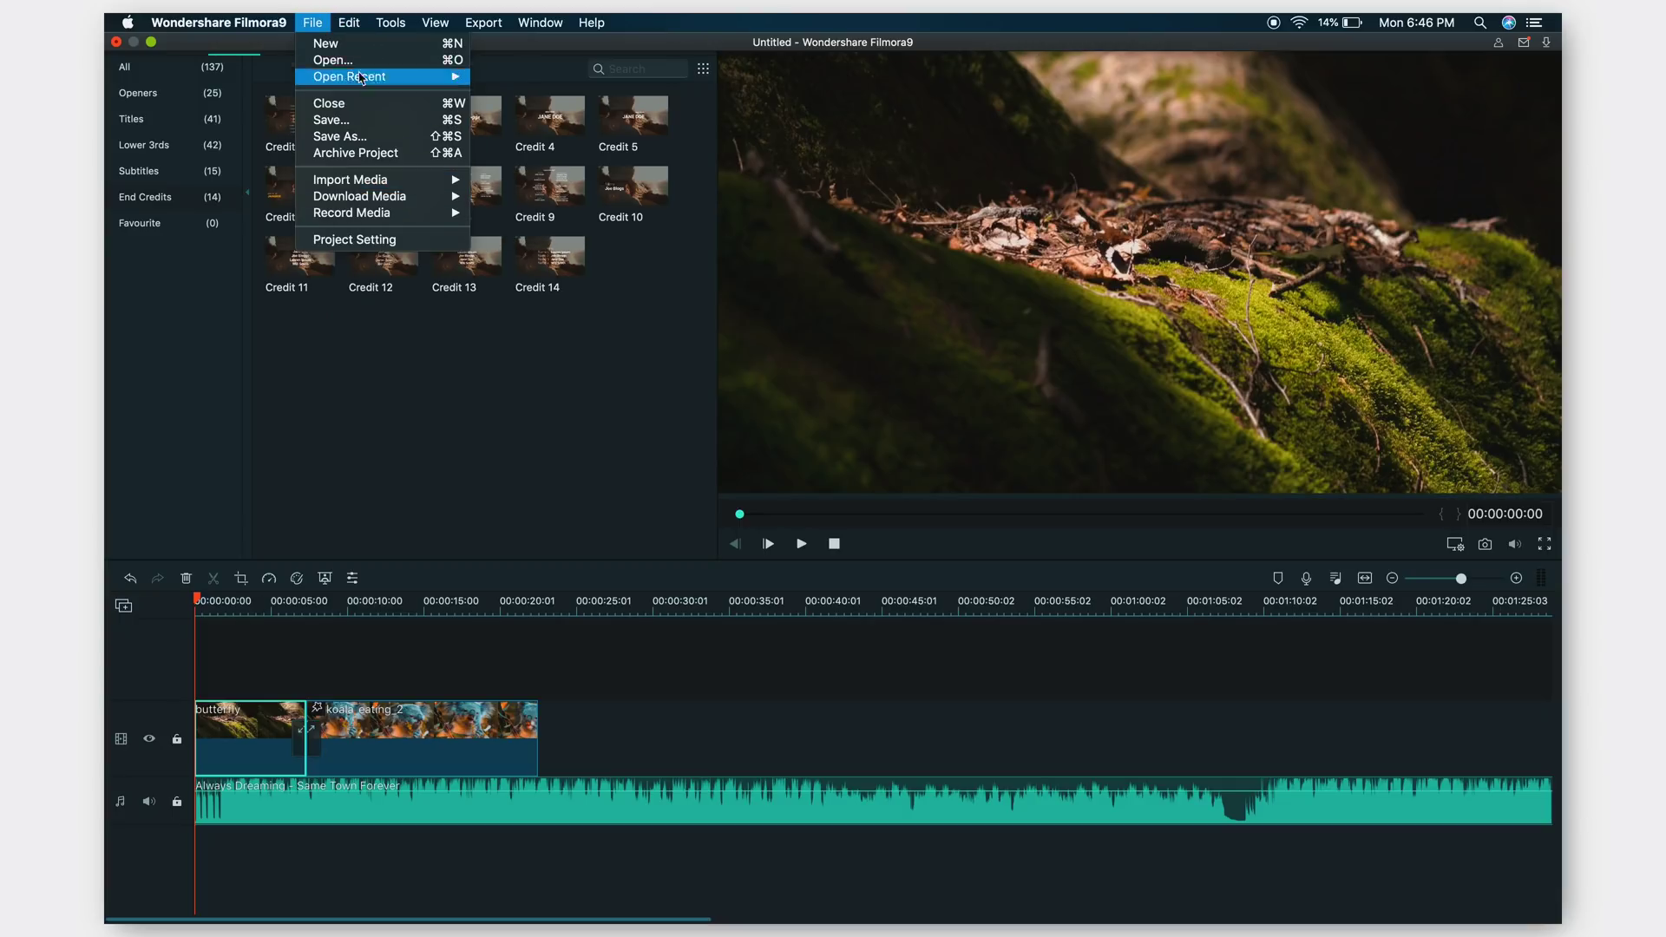
pyautogui.moveTo(480, 23)
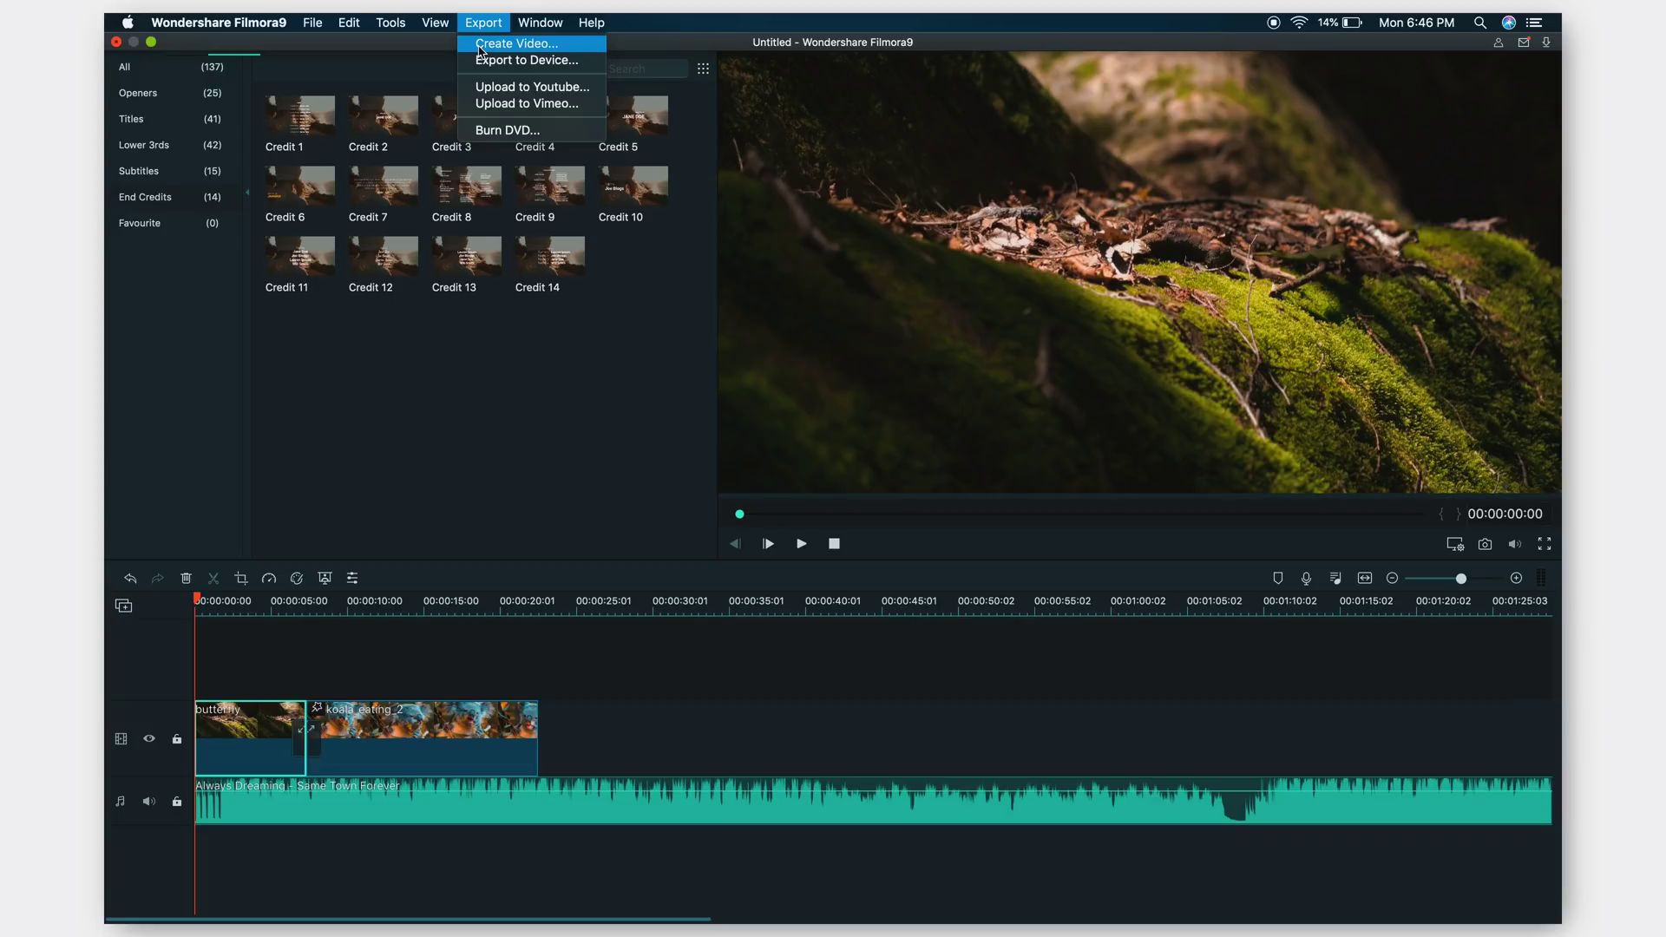
pyautogui.click(479, 46)
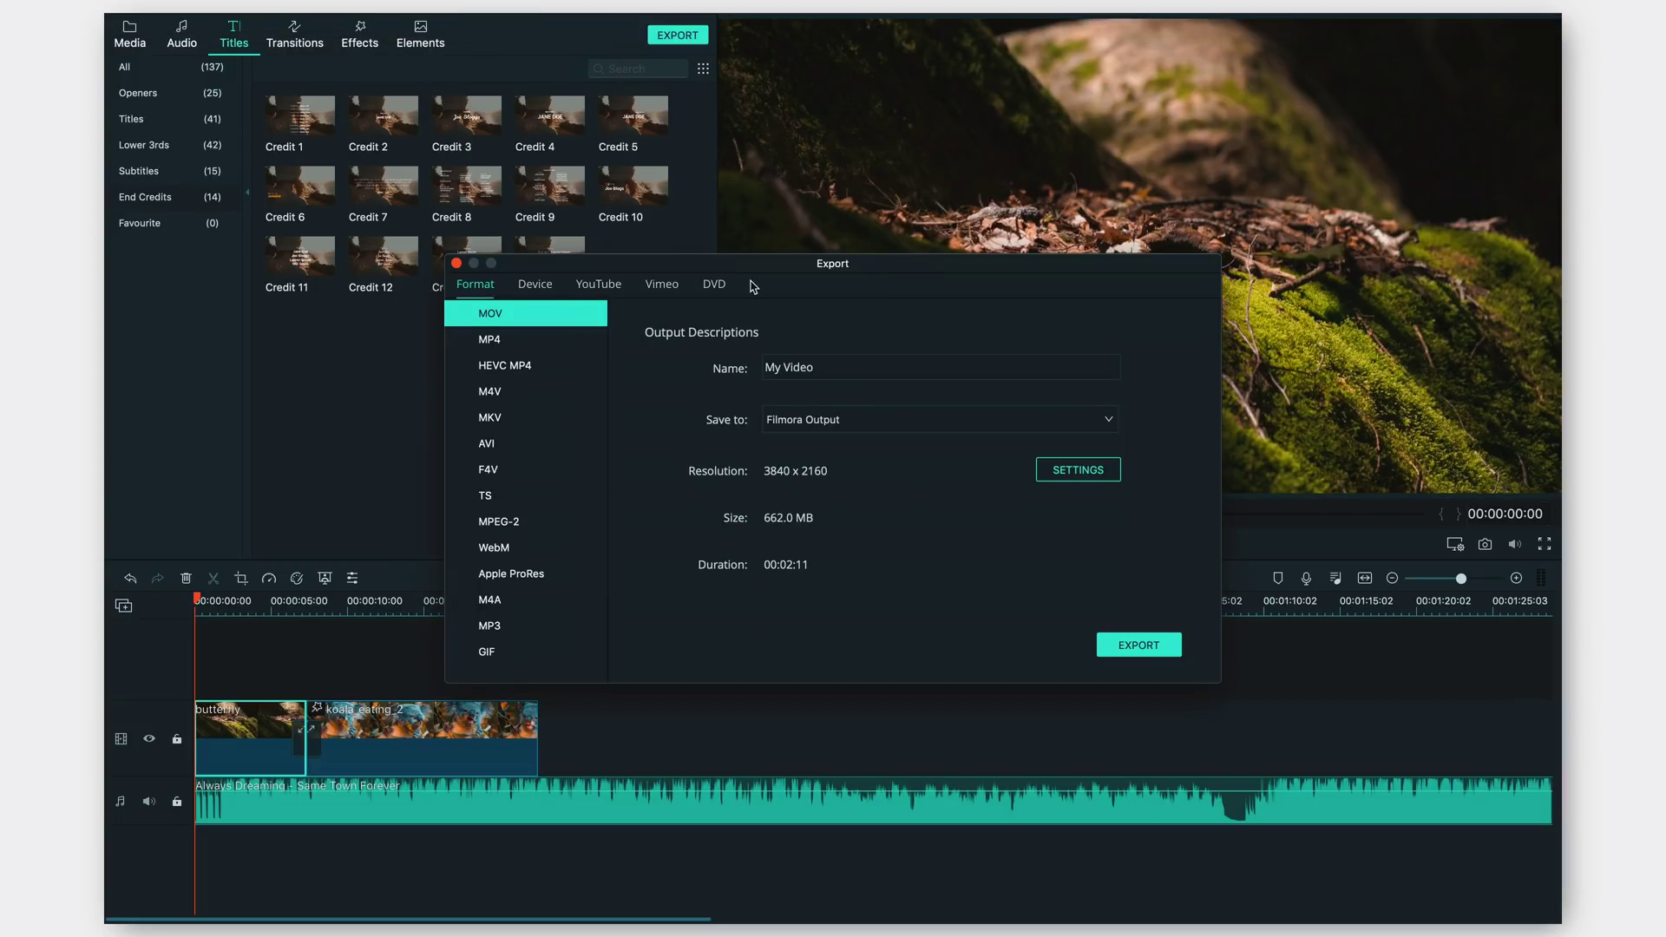
# Step: Set the export destination to DeskTop and the output format to M4V
pyautogui.moveTo(753, 287); pyautogui.dragTo(726, 187)
pyautogui.click(896, 321)
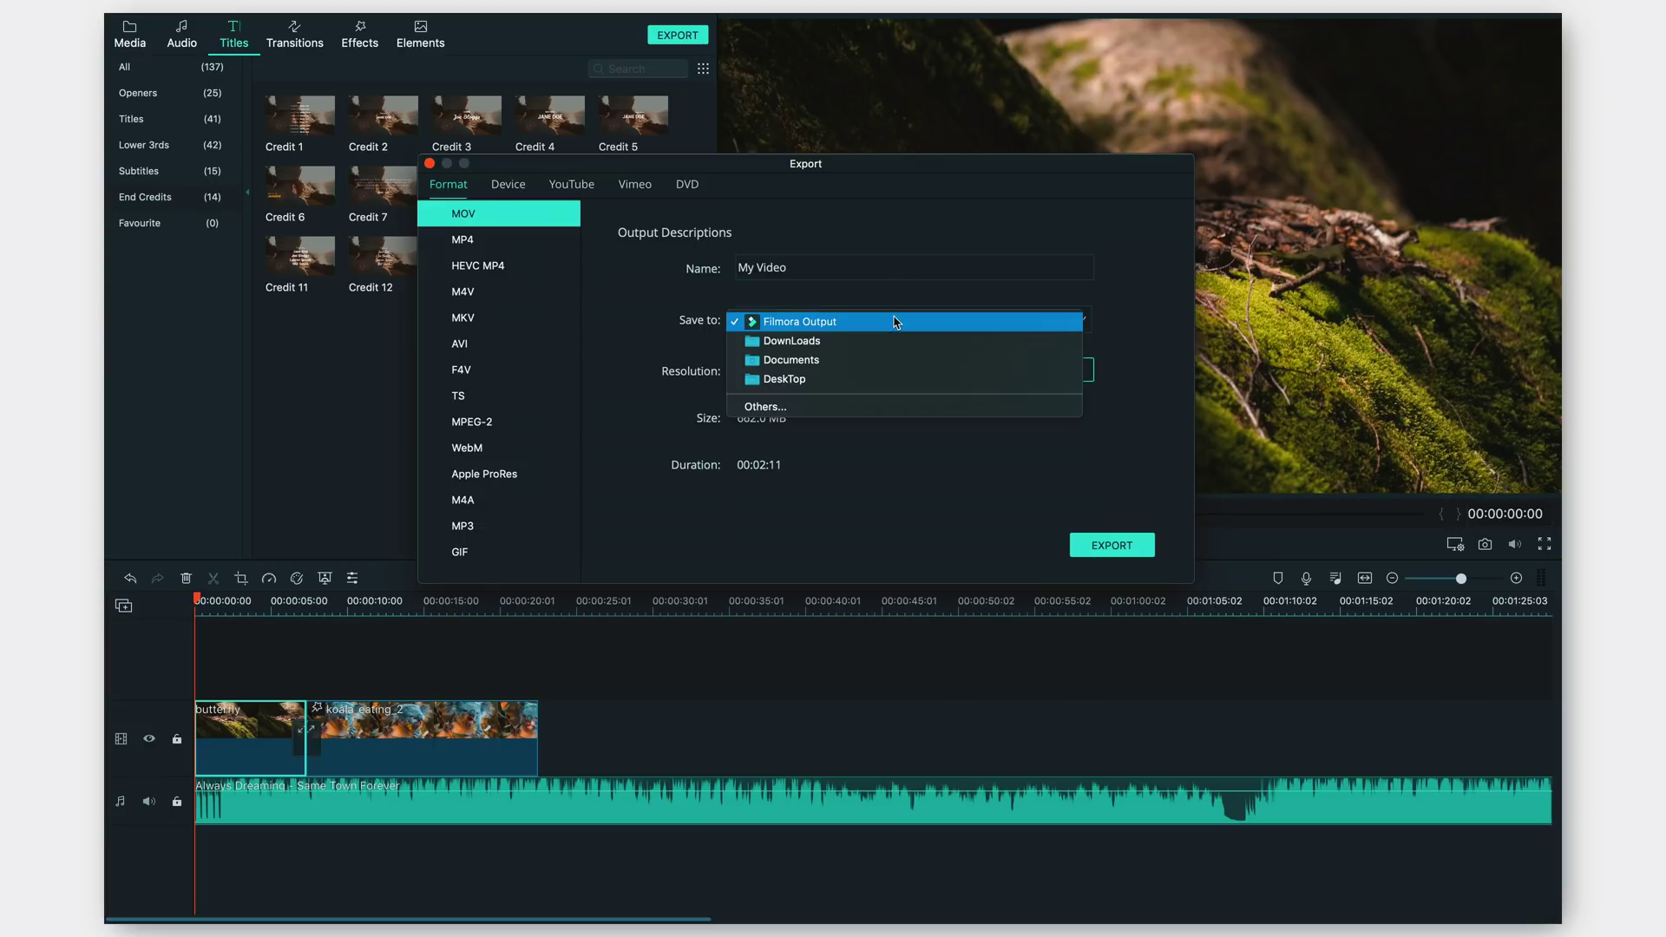
pyautogui.click(767, 379)
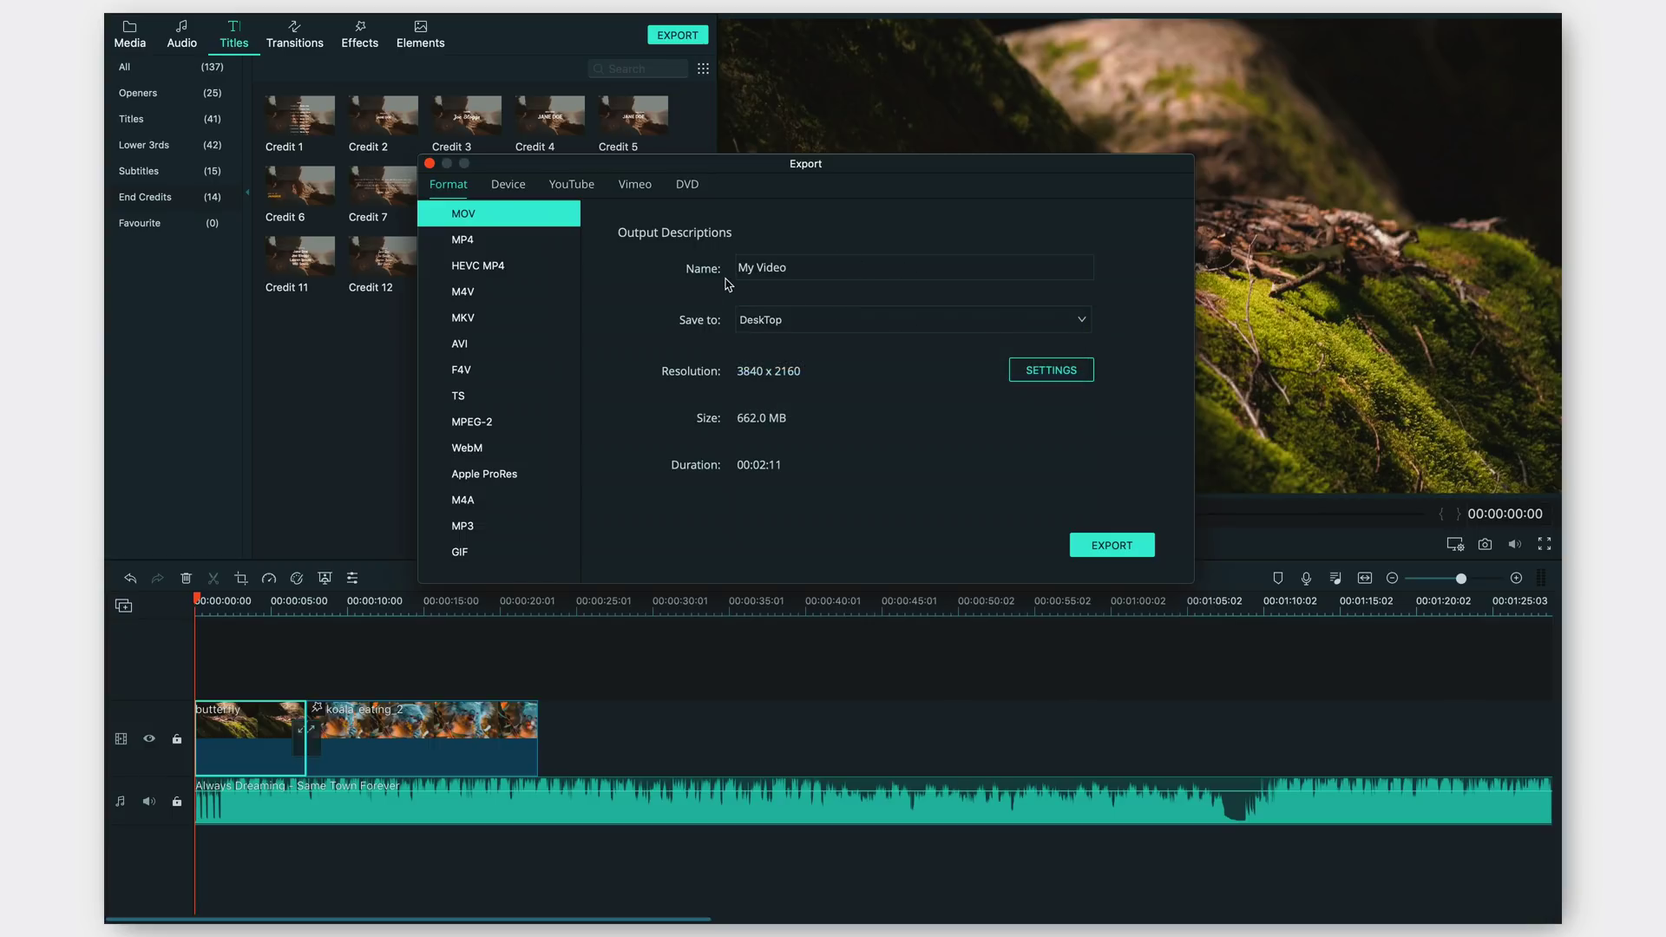
pyautogui.click(761, 265)
pyautogui.click(456, 296)
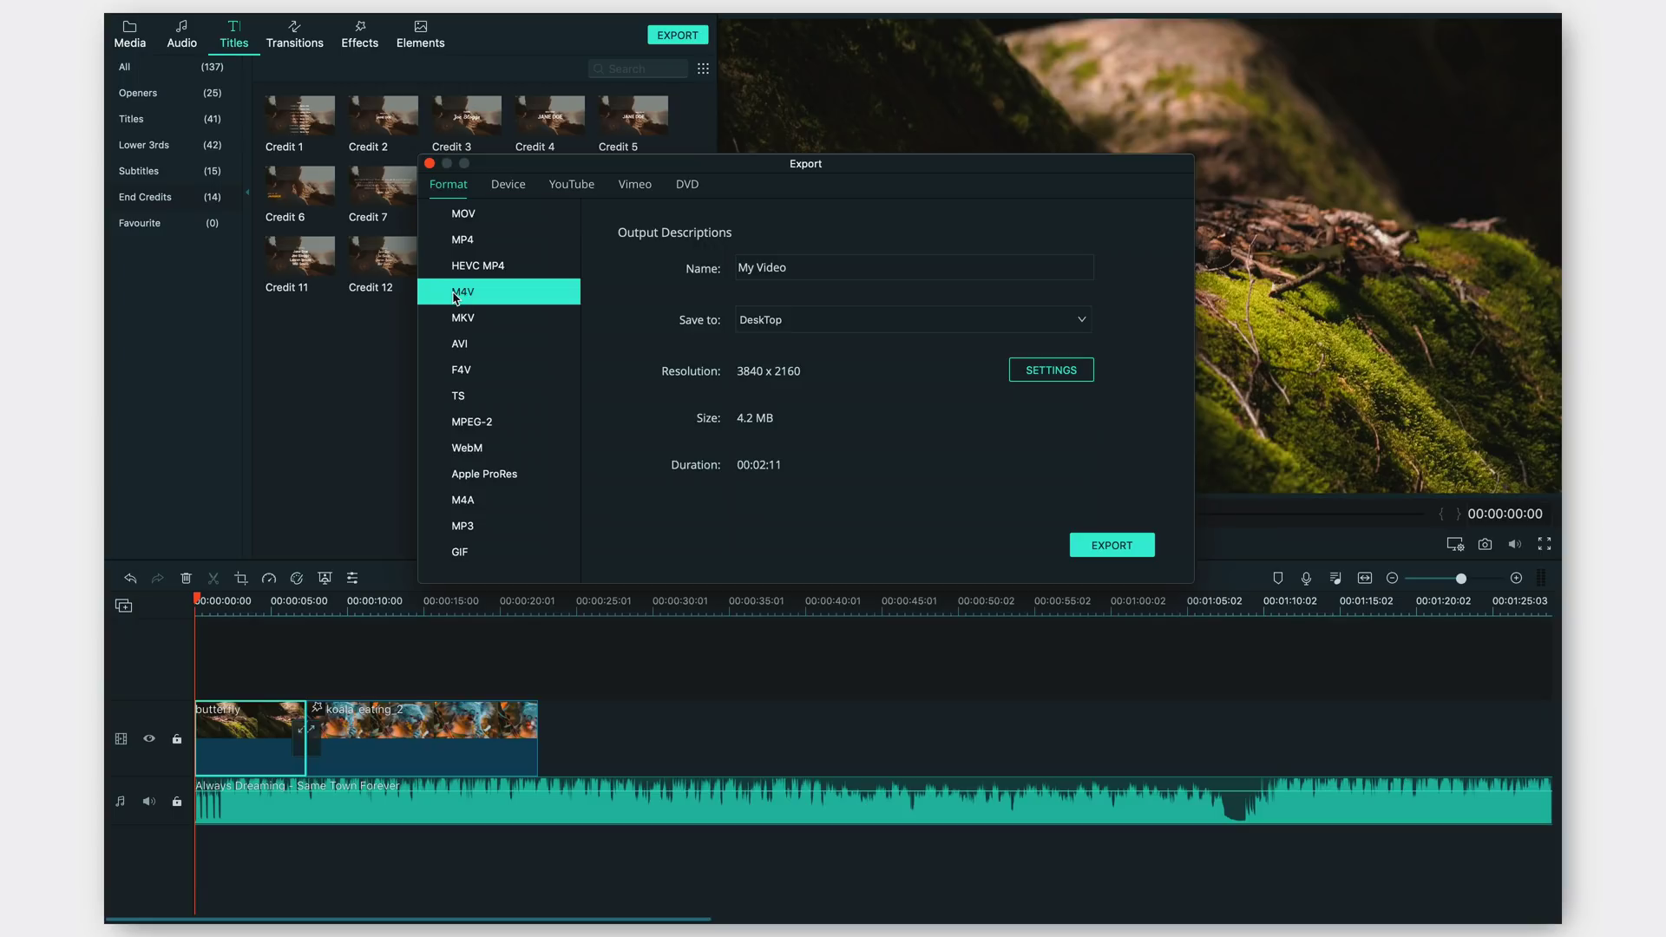
# Step: Review the Device and YouTube export options, return to Format, and close the window
pyautogui.click(503, 187)
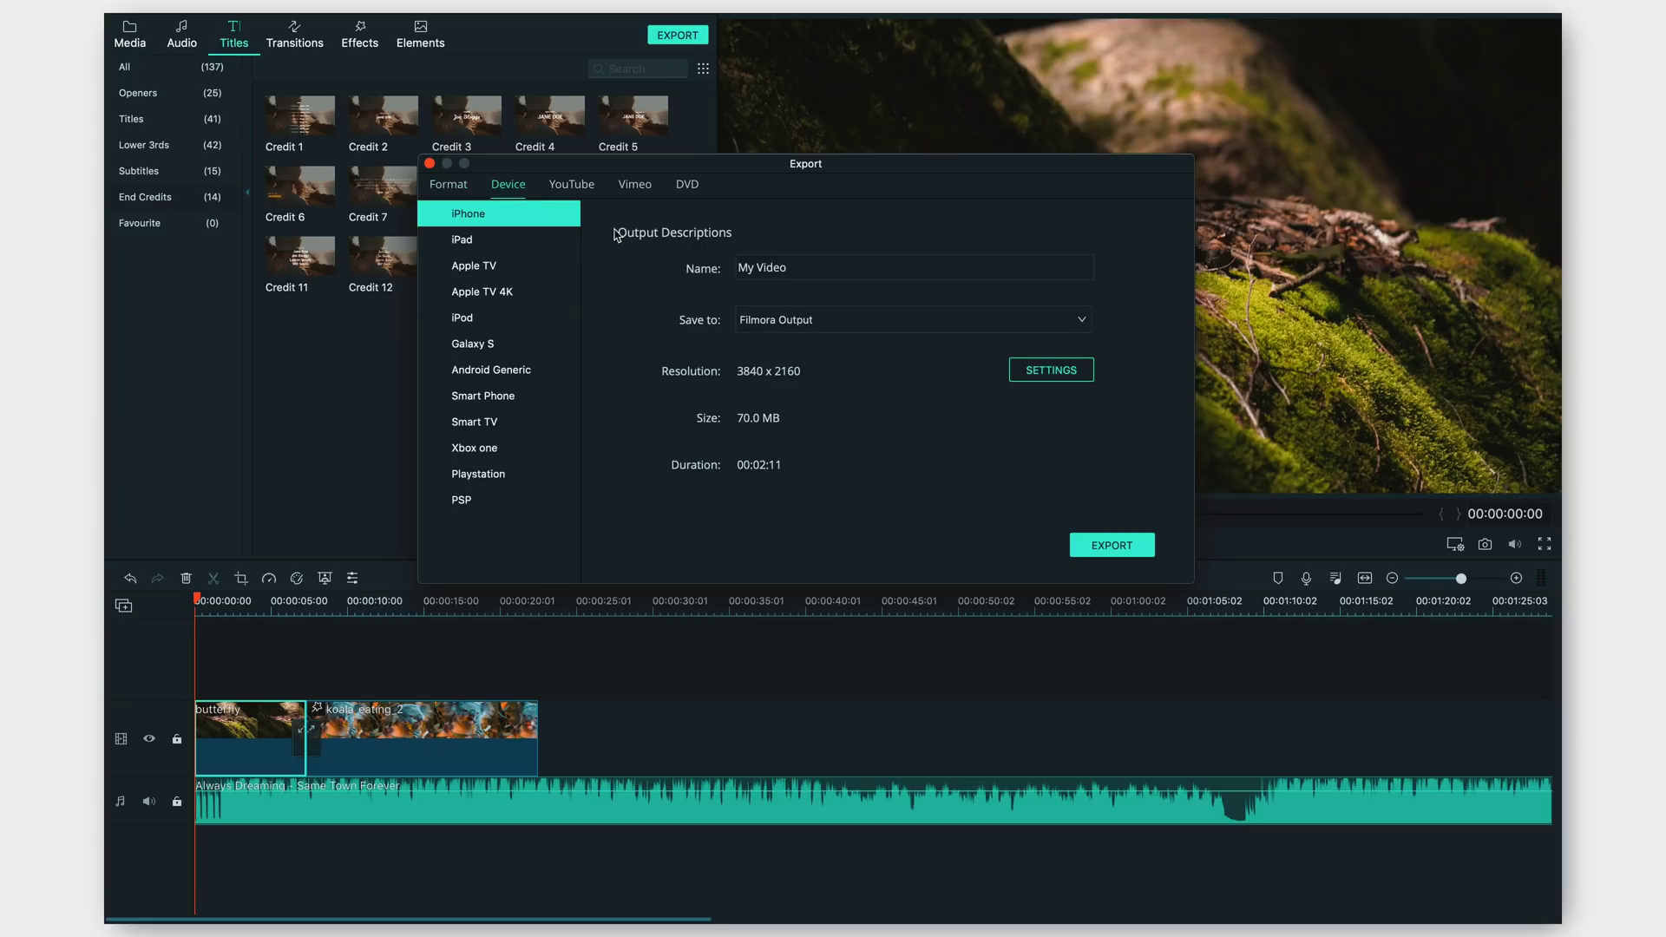
pyautogui.click(555, 193)
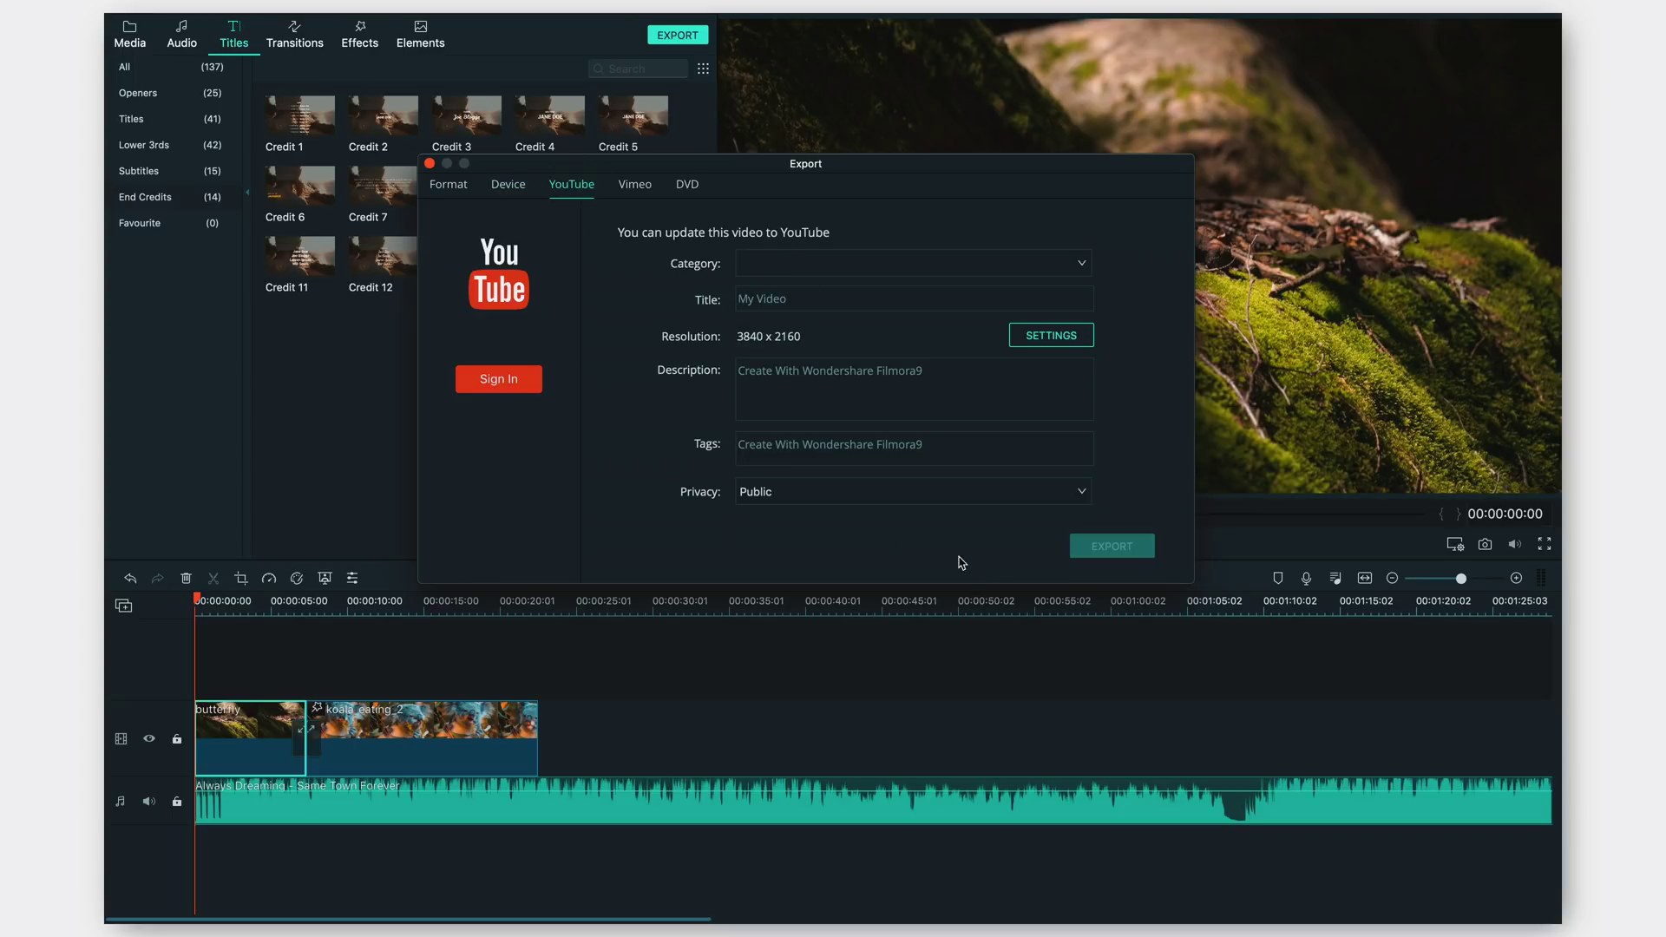
pyautogui.click(447, 182)
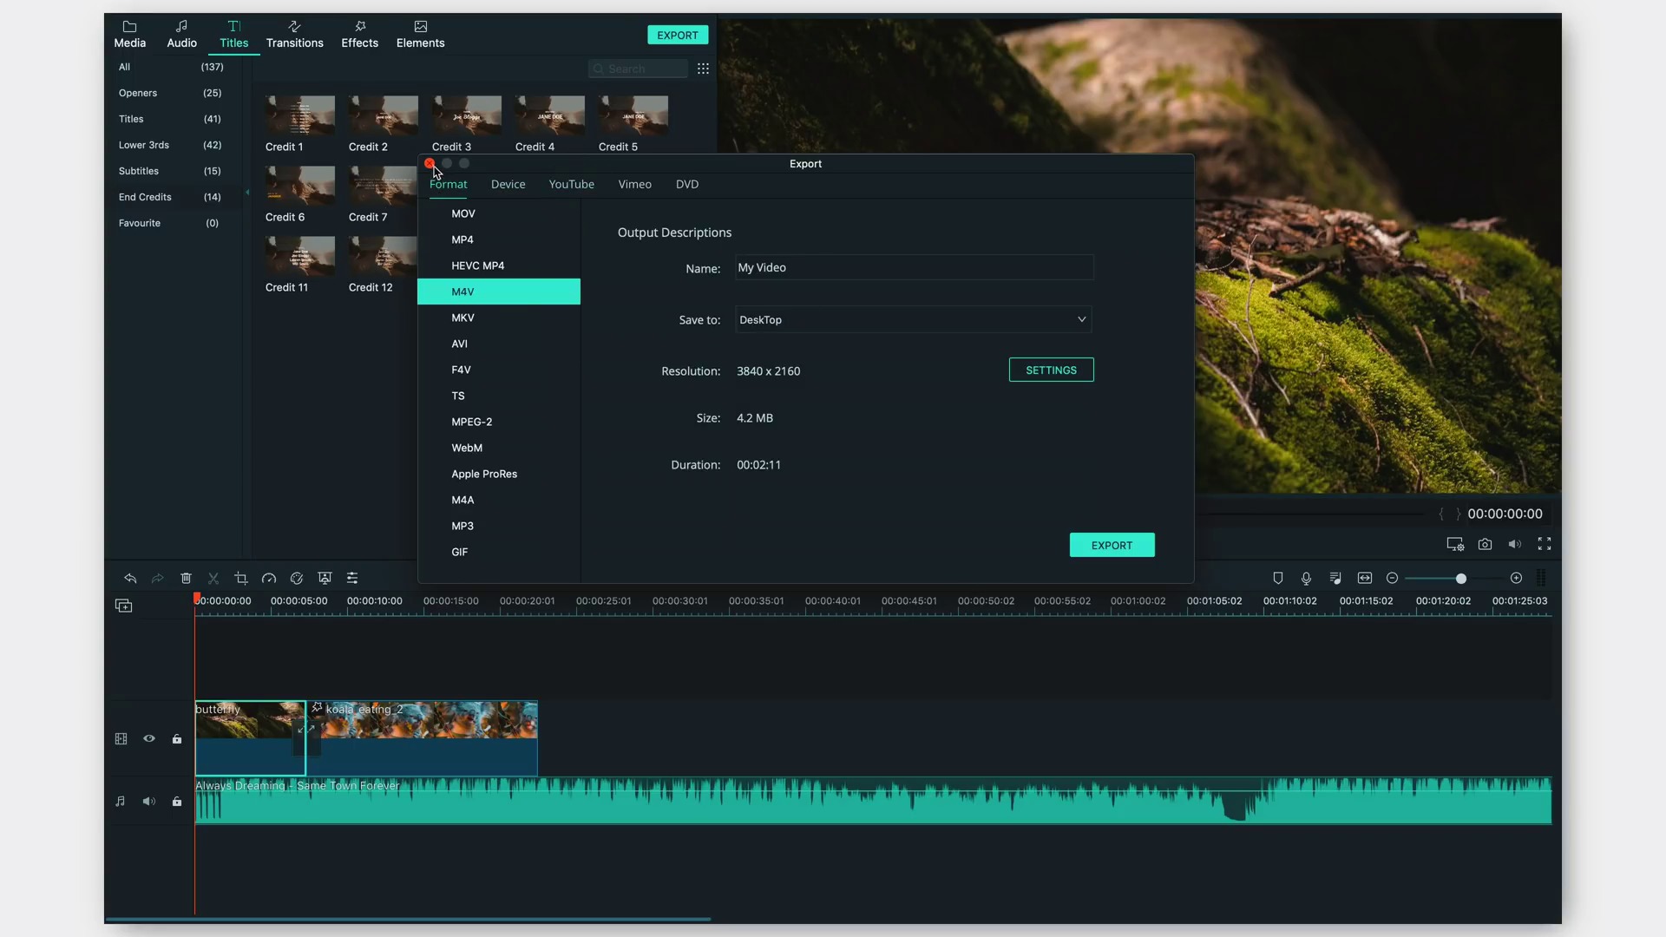
pyautogui.click(429, 164)
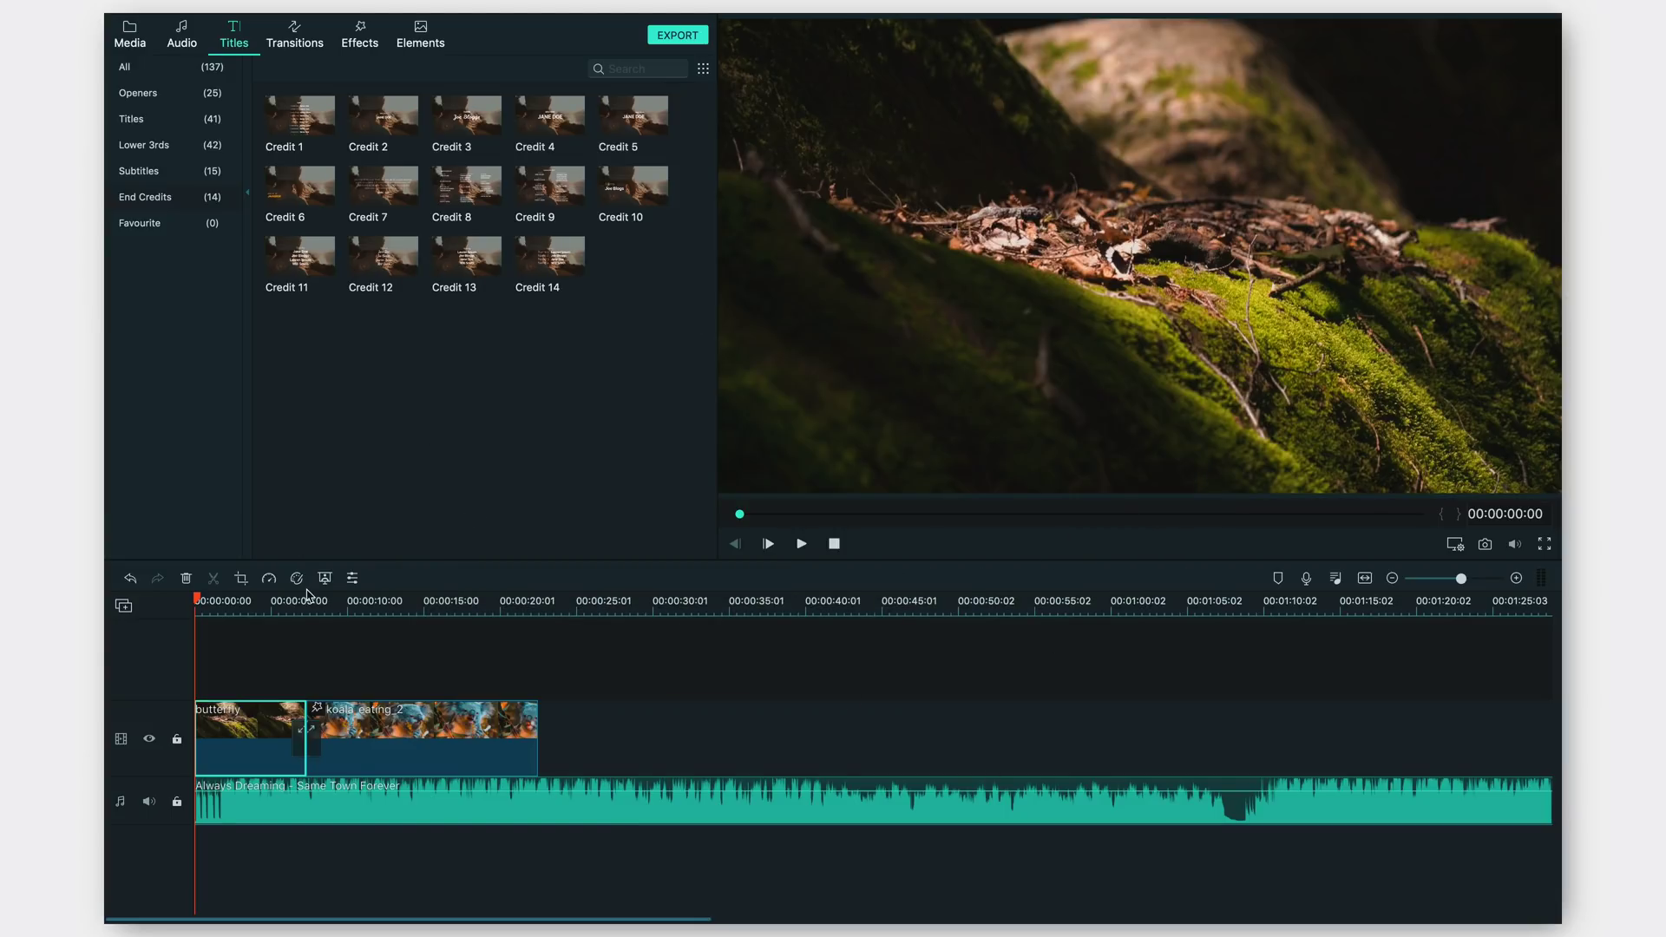
# Step: Review the first clip's Video, Motion and Color properties, then confirm with OK
pyautogui.click(355, 578)
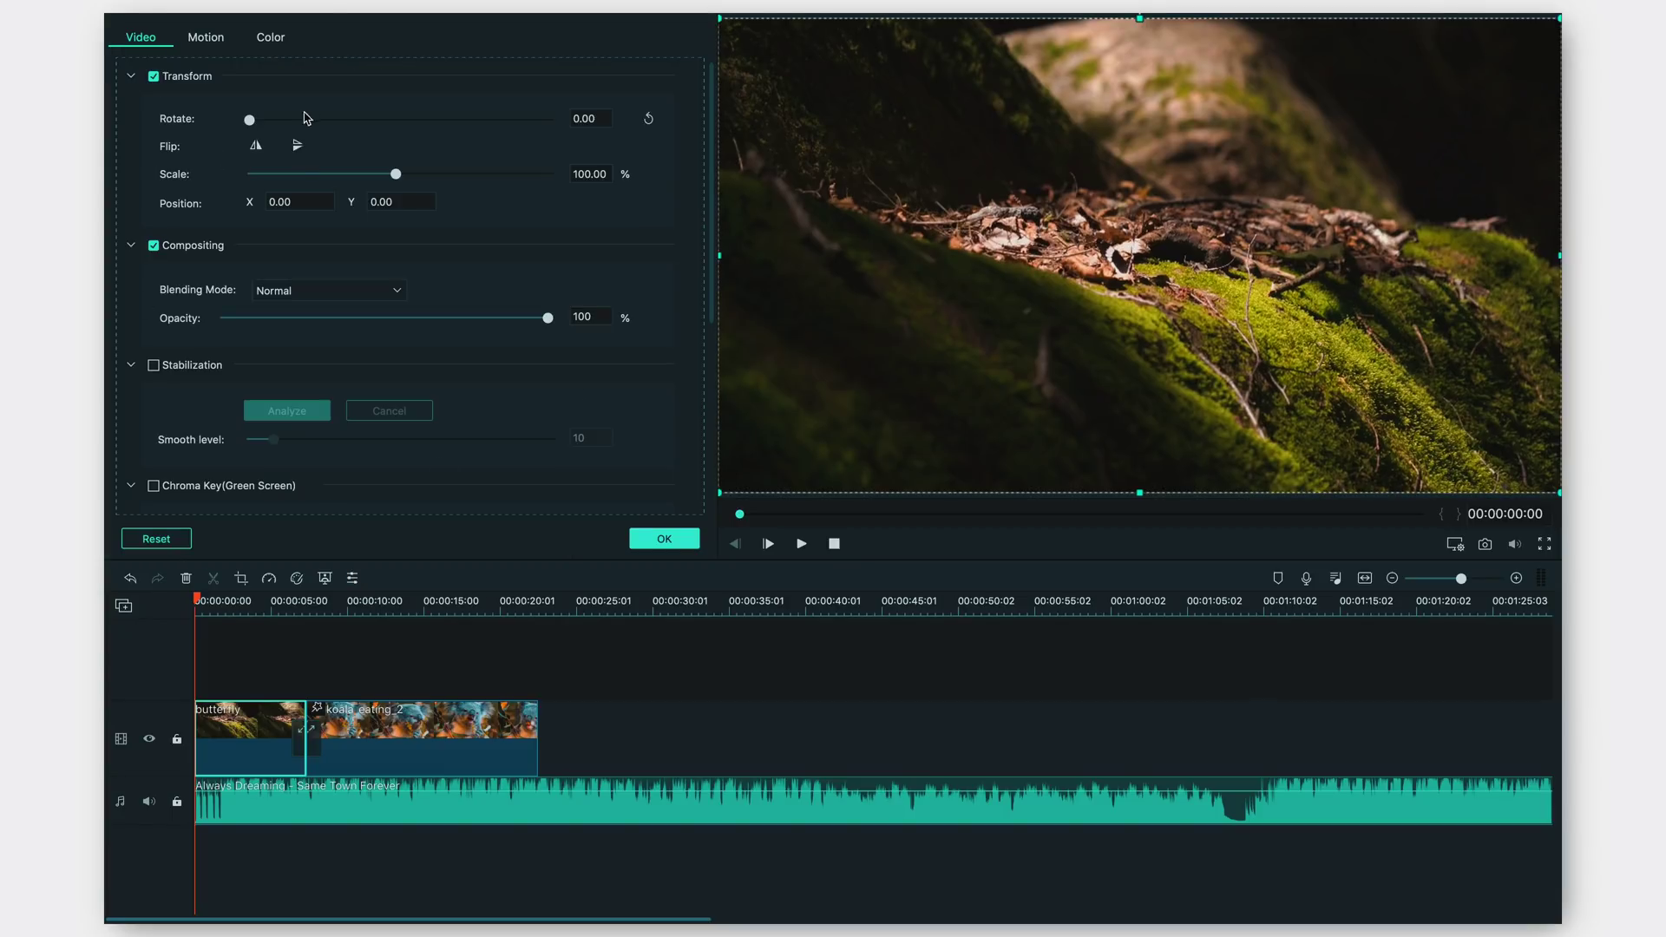
pyautogui.click(206, 38)
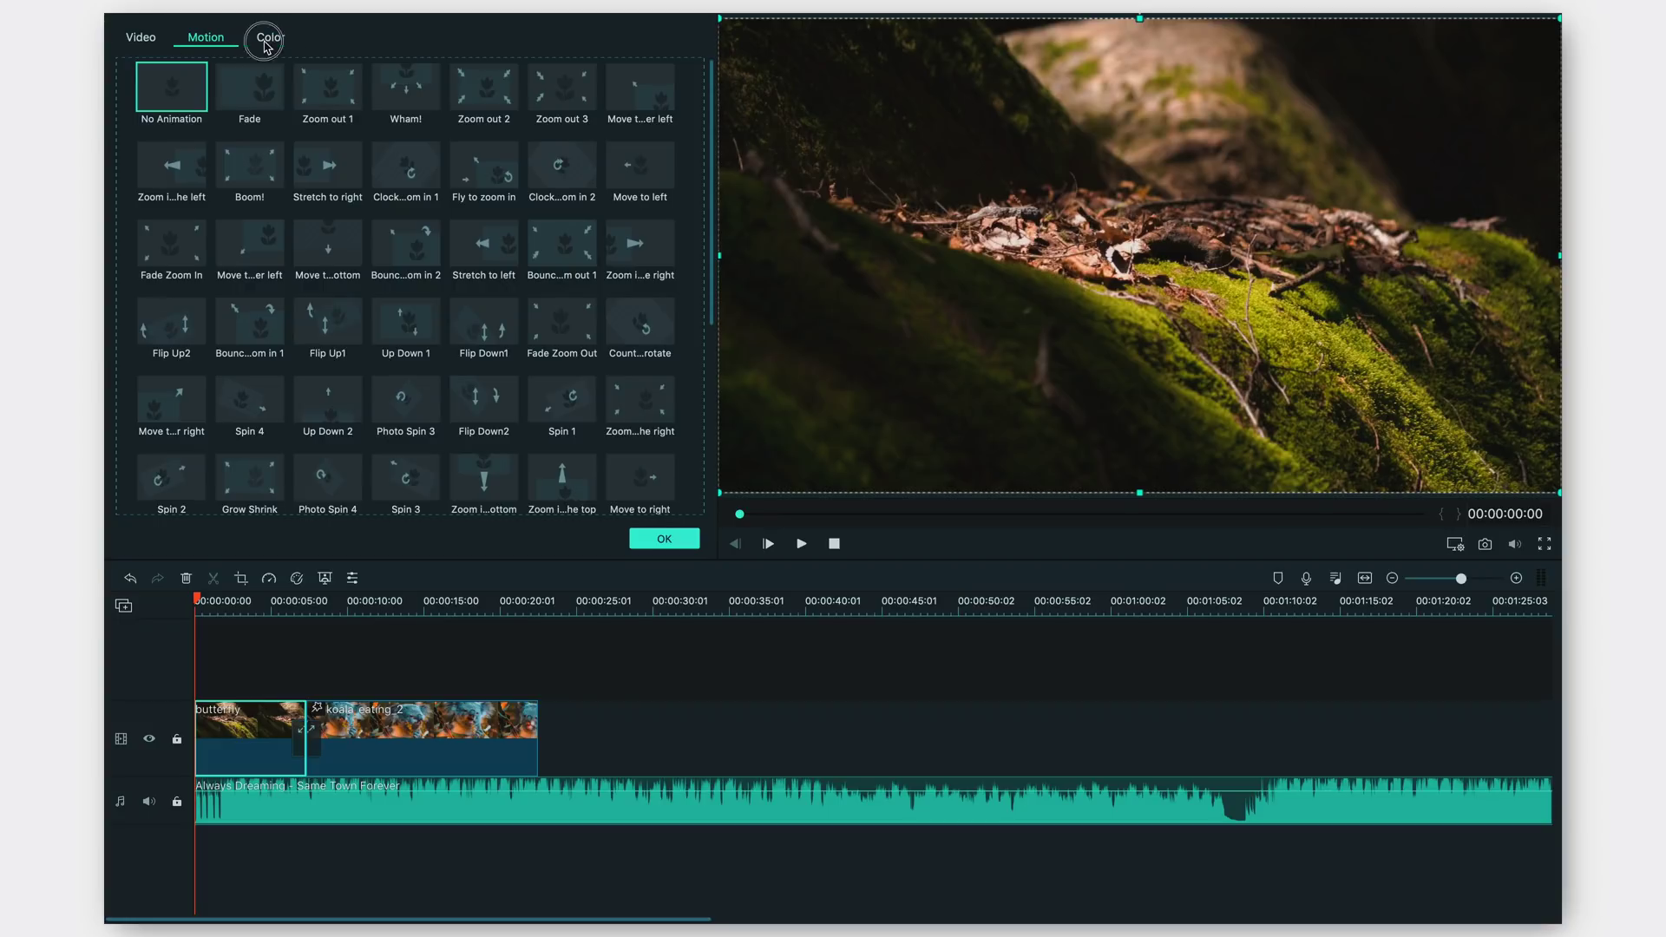
pyautogui.click(265, 37)
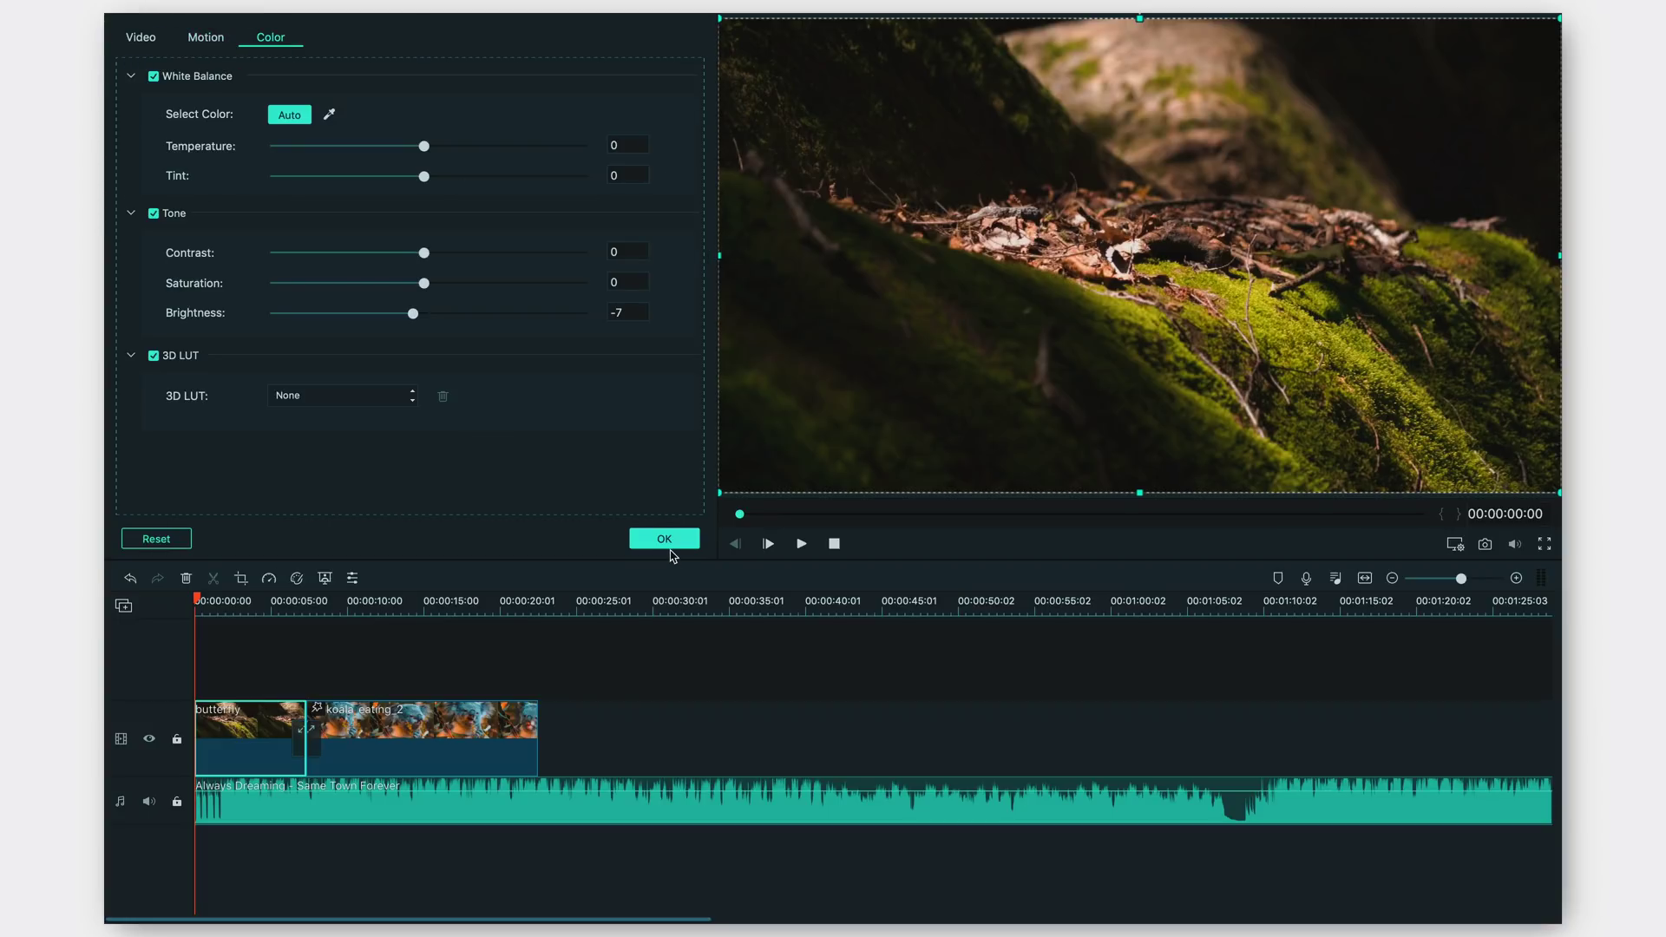
pyautogui.click(673, 541)
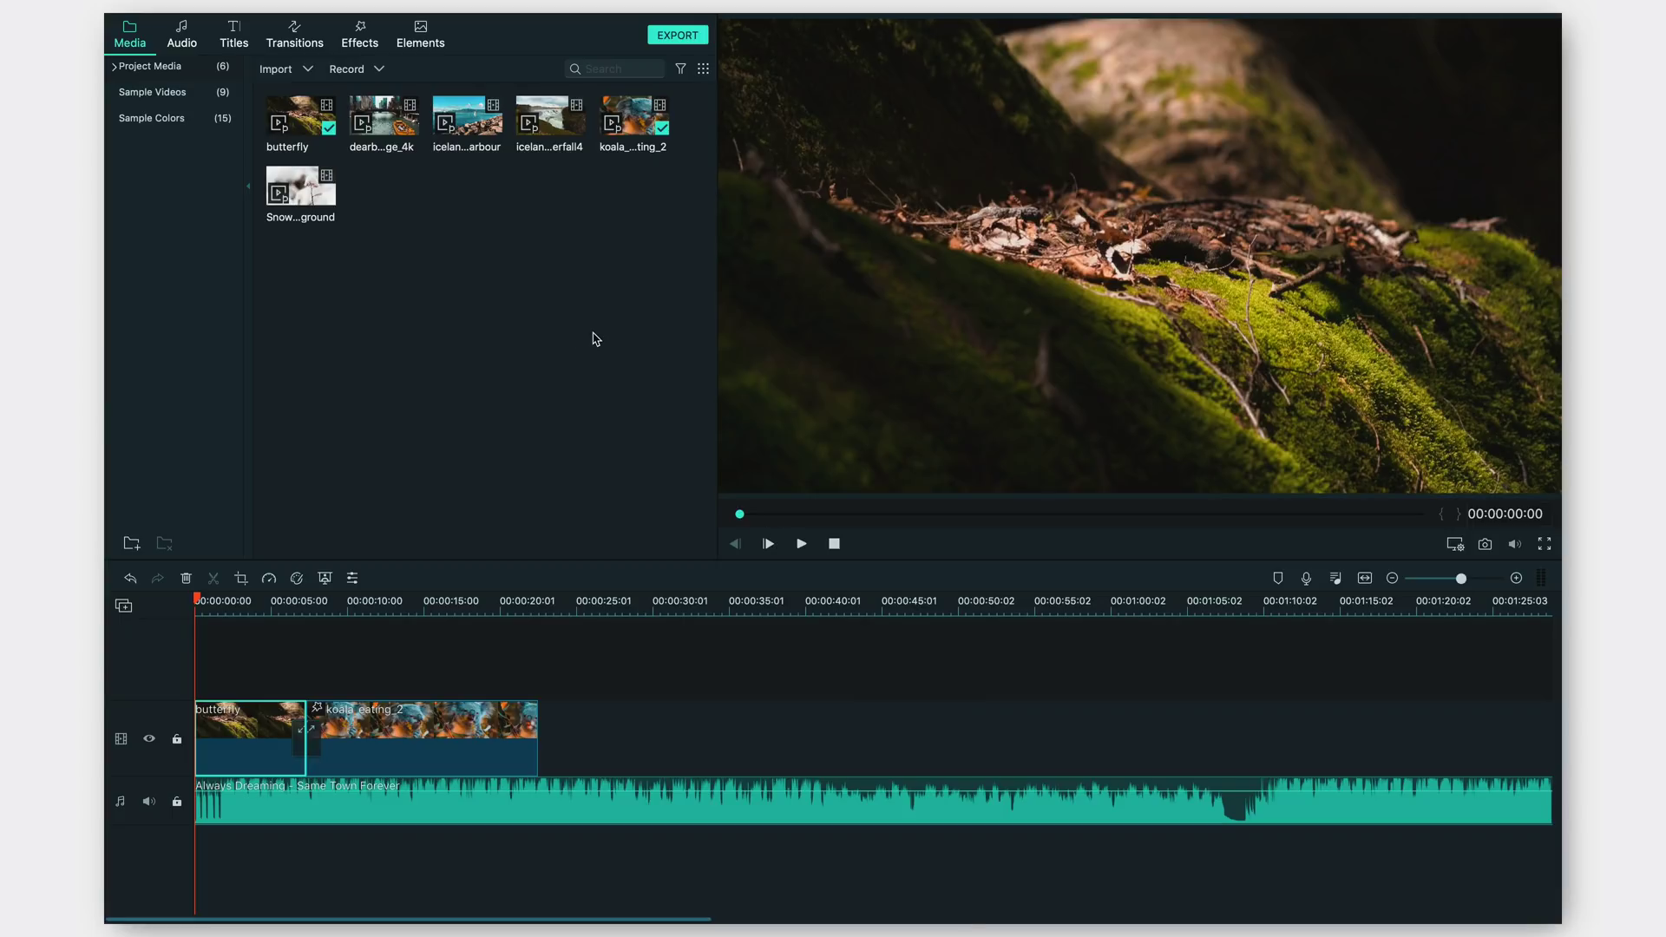
# Step: Switch from full-screen Filmora to the desktop showing the Stock footage folder
pyautogui.hotkey('ctrl', 'Left')
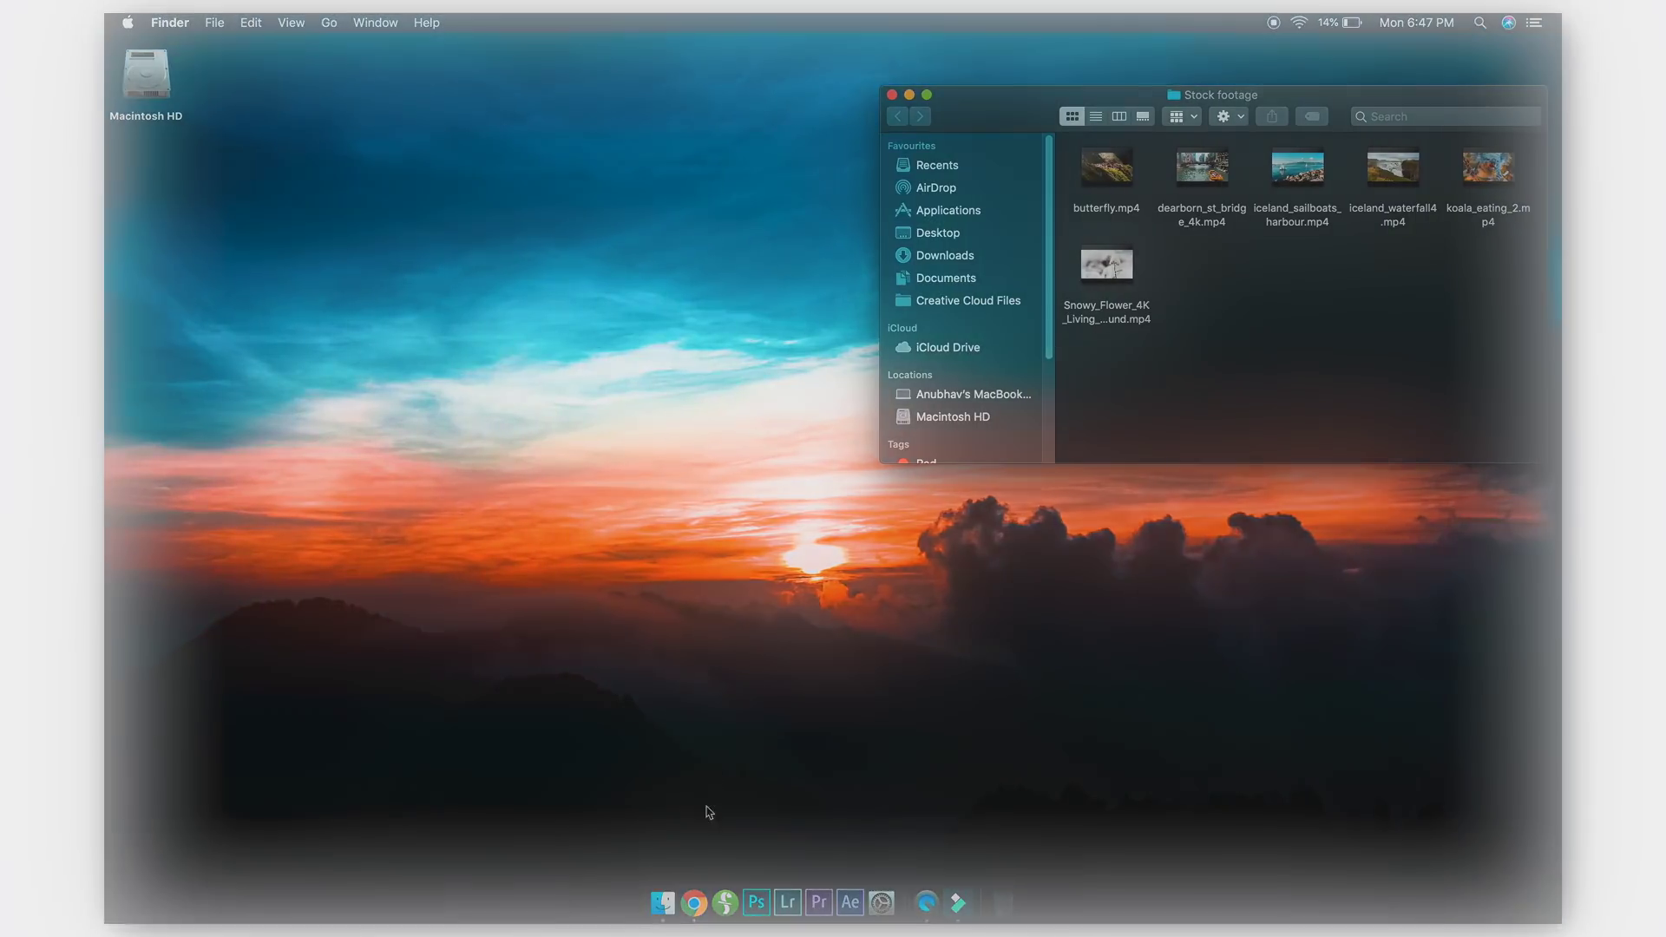